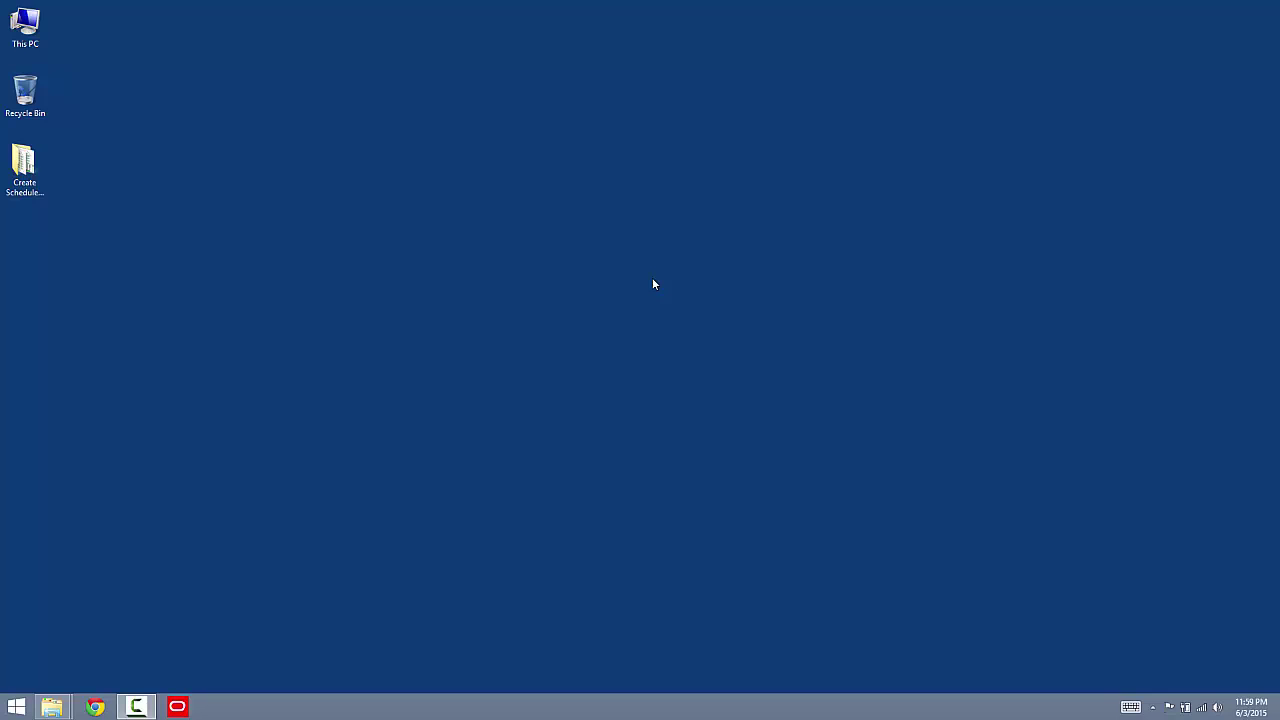
# Launch the P6 Professional setup program from the p6_r82_client_applications folder.
pyautogui.moveTo(55, 708)
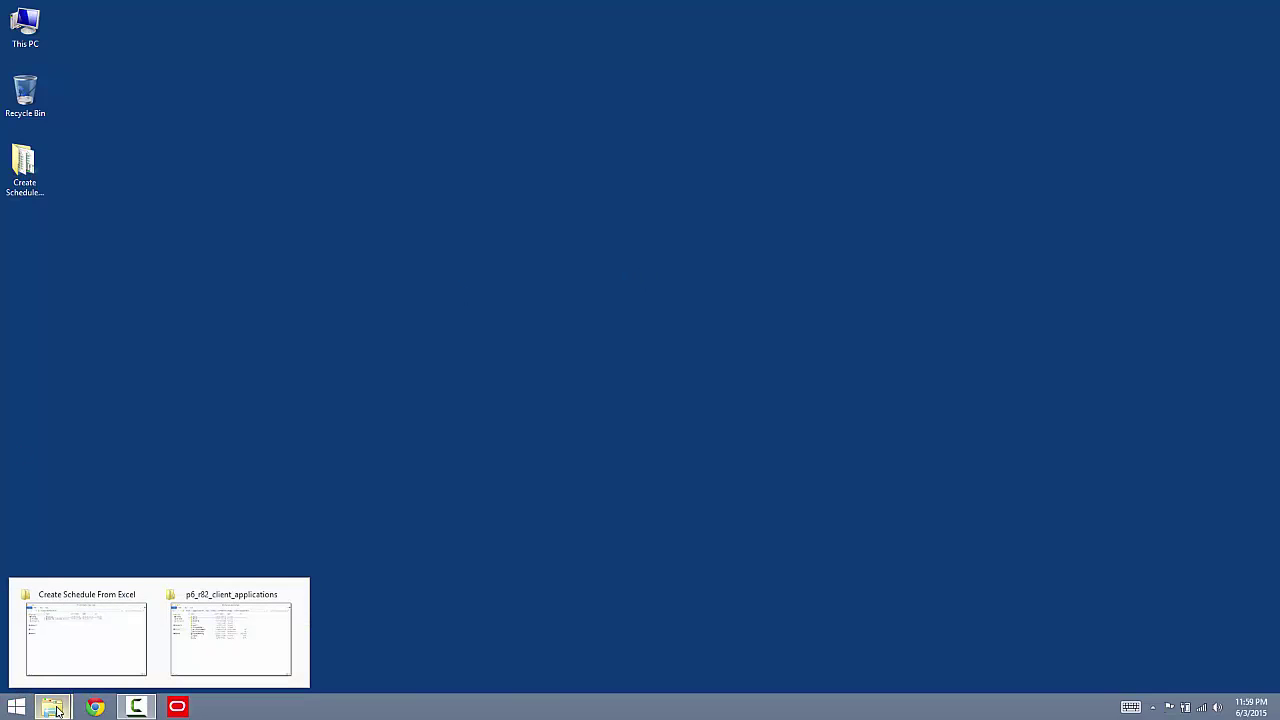
pyautogui.click(184, 647)
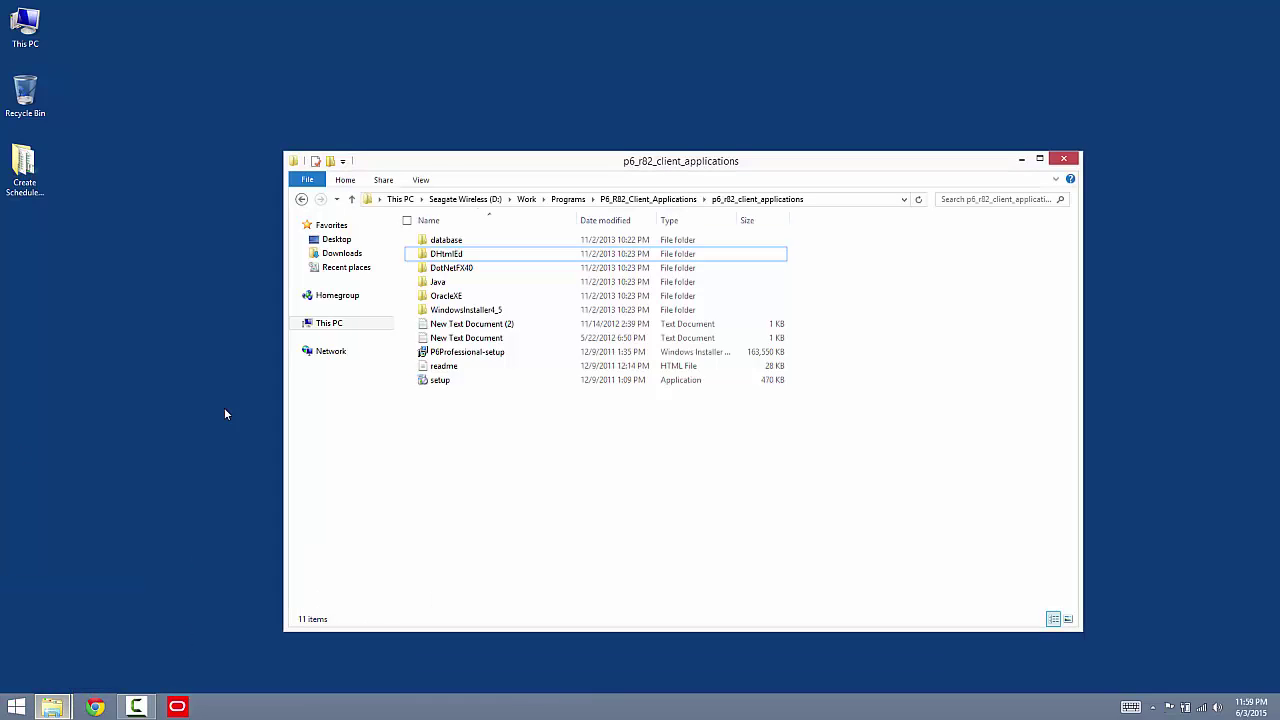
pyautogui.click(473, 384)
pyautogui.doubleClick(473, 384)
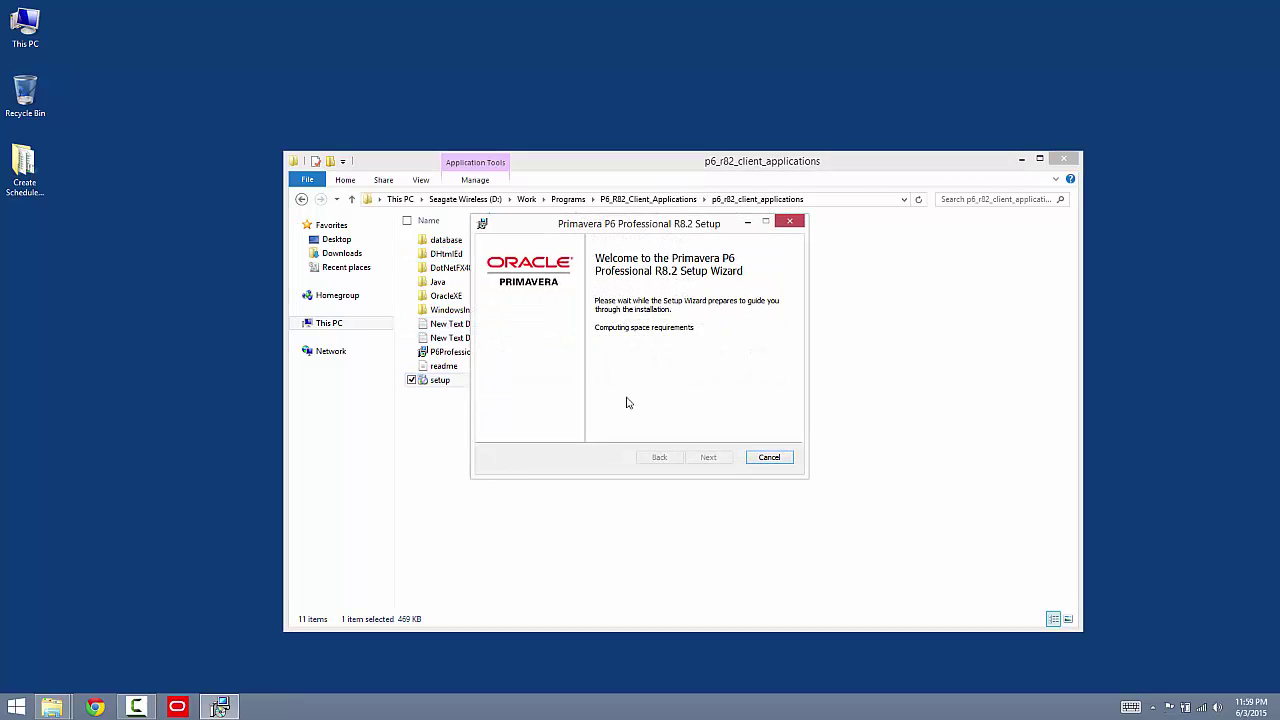
# Change the installed features so the Software Development Kit installs on the local hard drive.
pyautogui.click(708, 456)
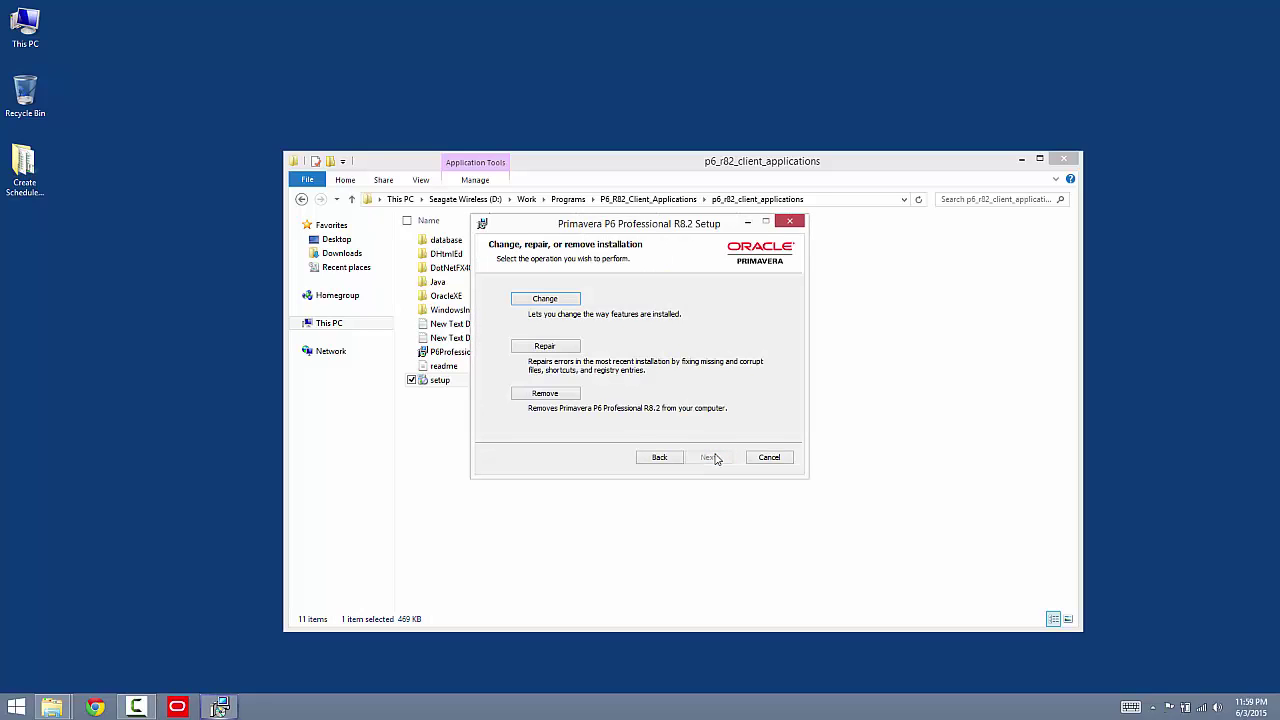
pyautogui.click(572, 299)
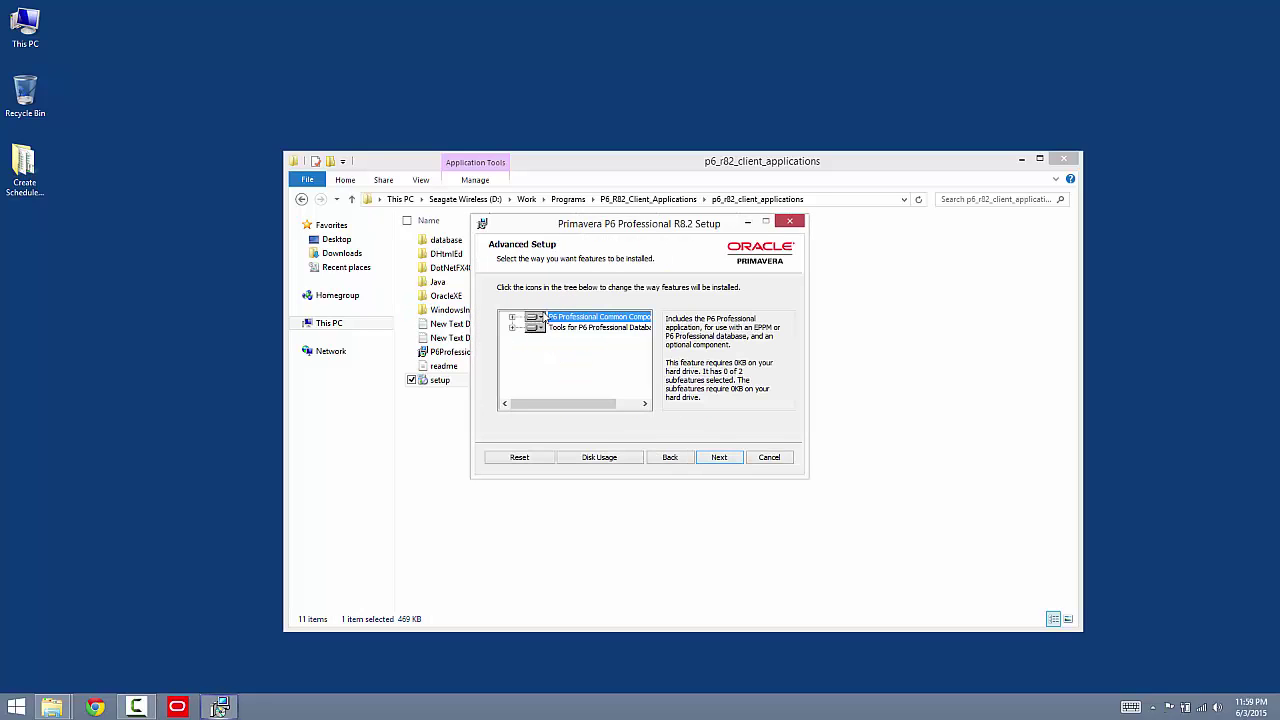
pyautogui.click(512, 317)
pyautogui.click(561, 338)
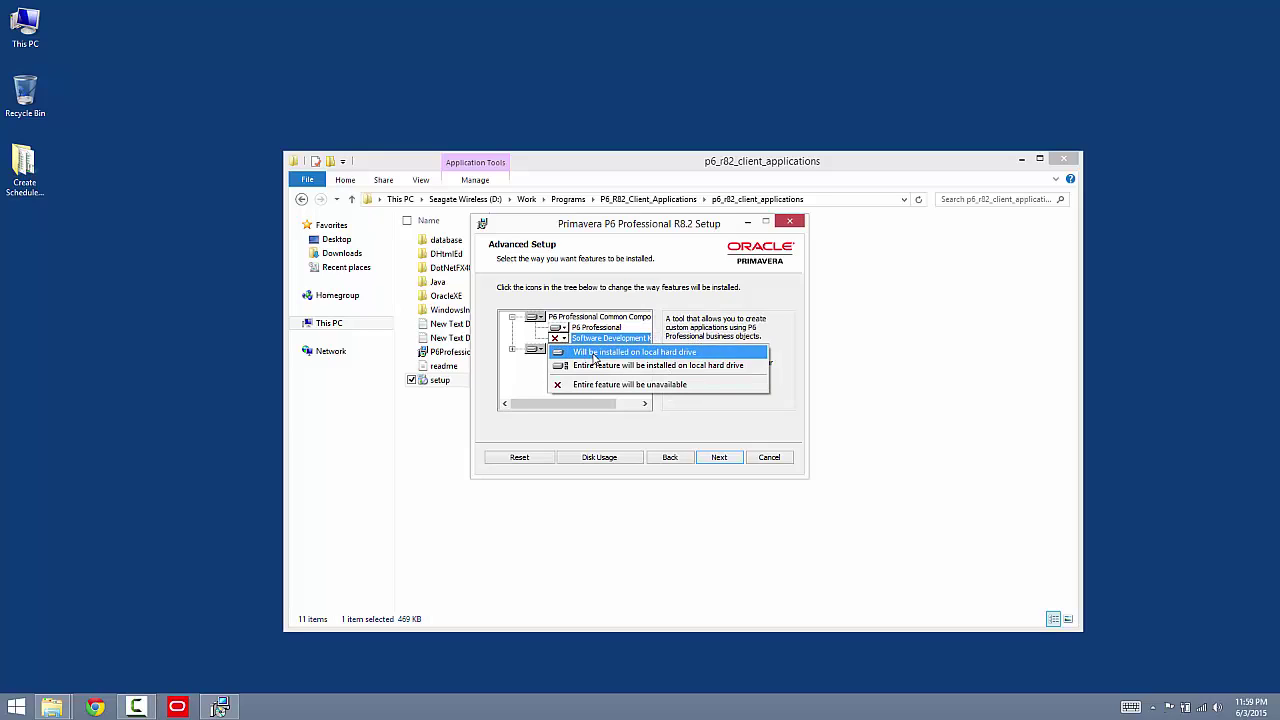
pyautogui.click(595, 355)
pyautogui.click(717, 459)
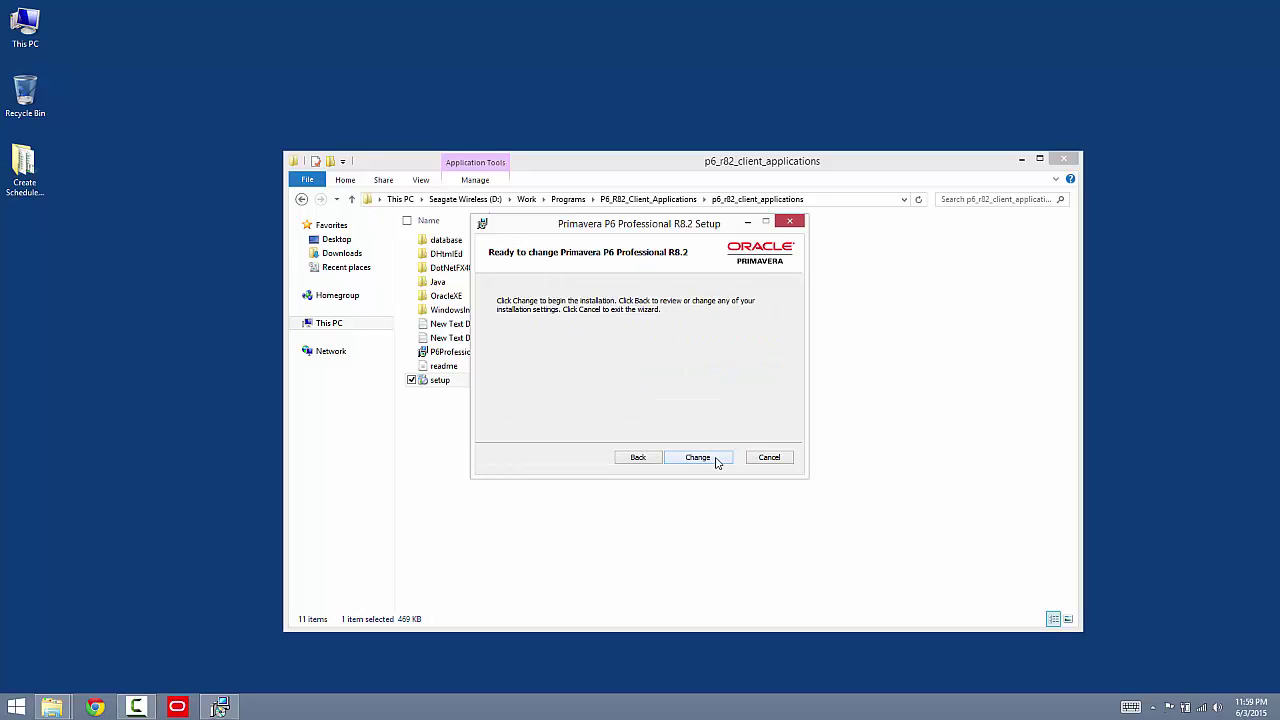
pyautogui.click(707, 463)
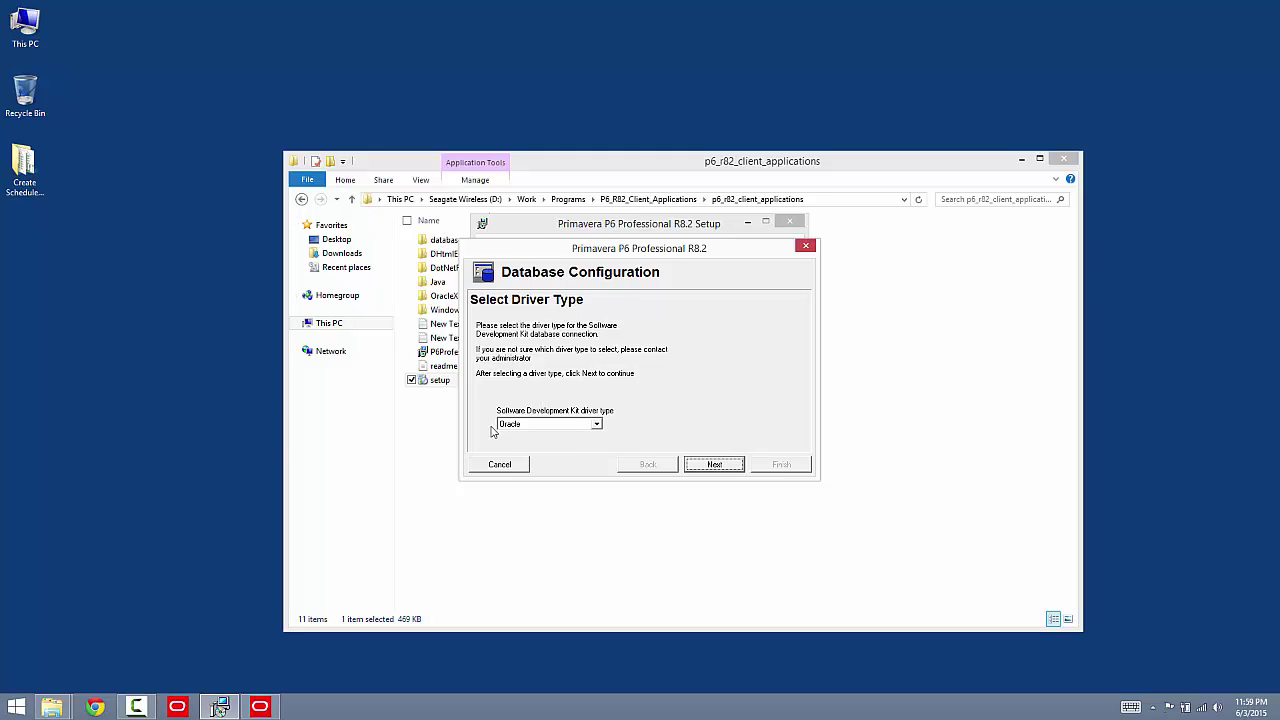
# Accept Oracle as the SDK driver type and keep the connection string.
pyautogui.click(719, 467)
pyautogui.click(572, 382)
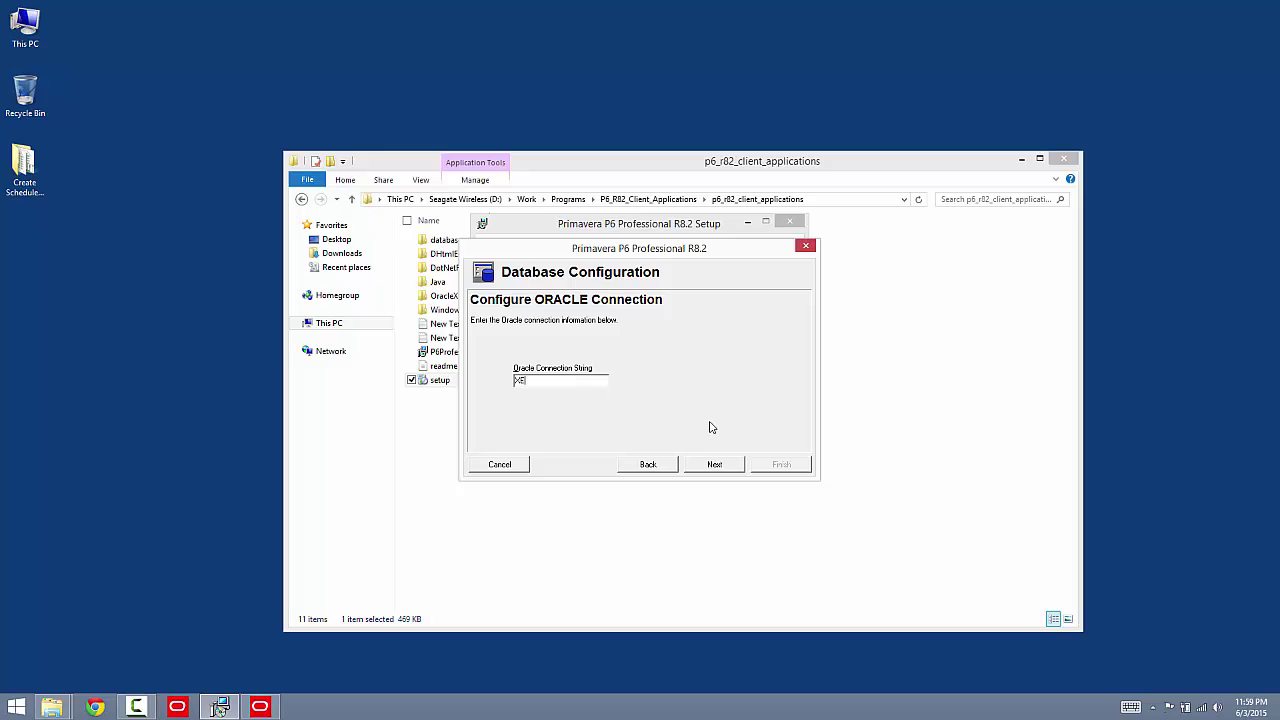
pyautogui.click(717, 465)
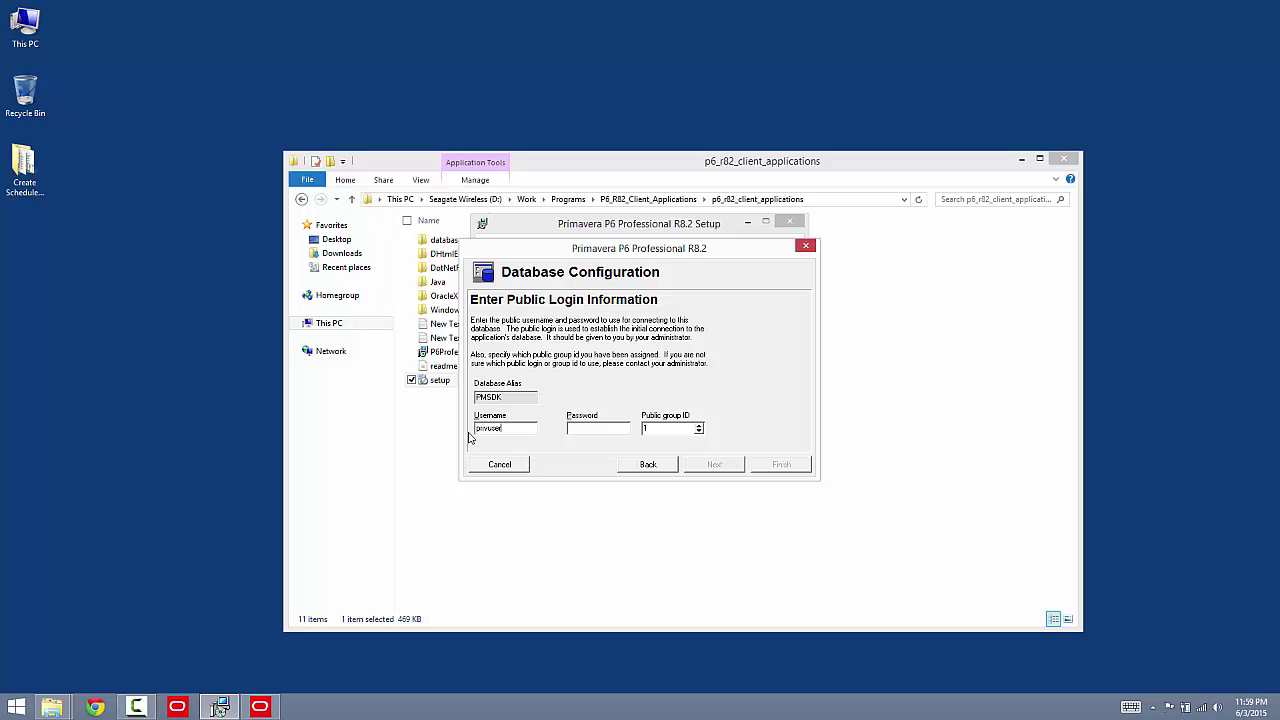
# Reuse the public username as the password, validate the PMSDK connection and finish setup.
pyautogui.doubleClick(493, 429)
pyautogui.rightClick(491, 429)
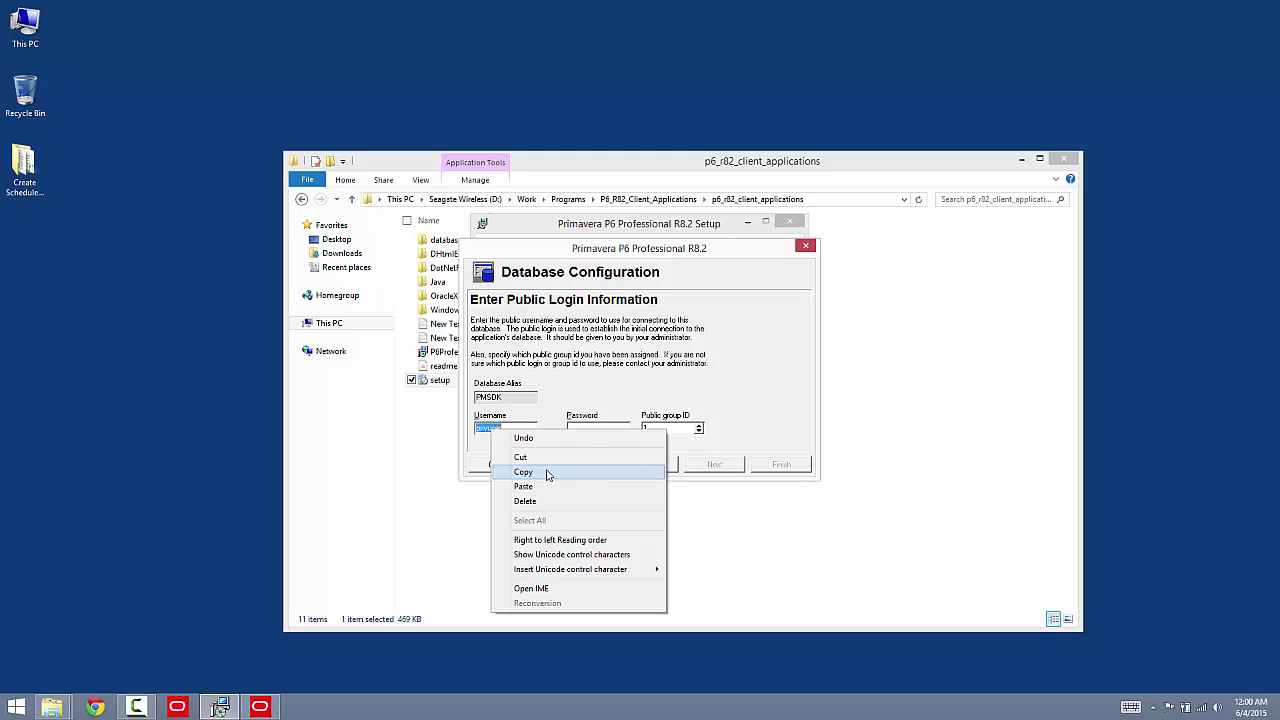
pyautogui.click(551, 471)
pyautogui.rightClick(588, 428)
pyautogui.click(620, 483)
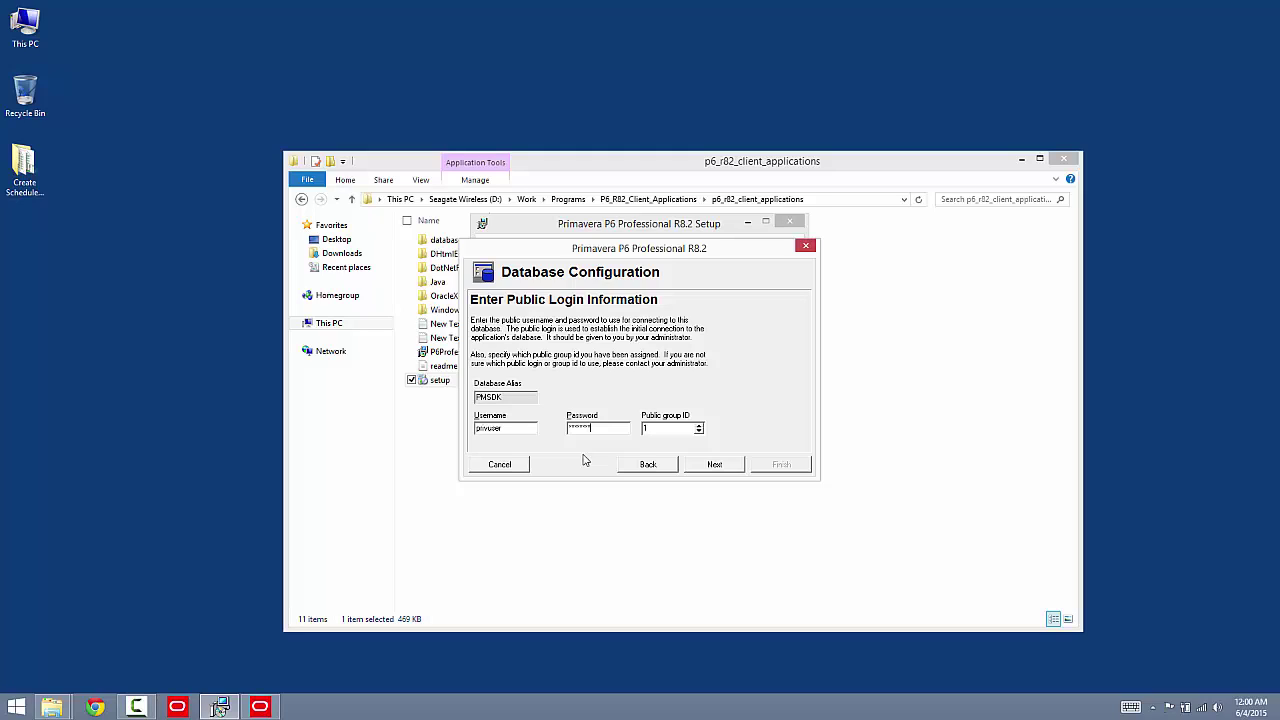
pyautogui.click(730, 472)
pyautogui.click(730, 472)
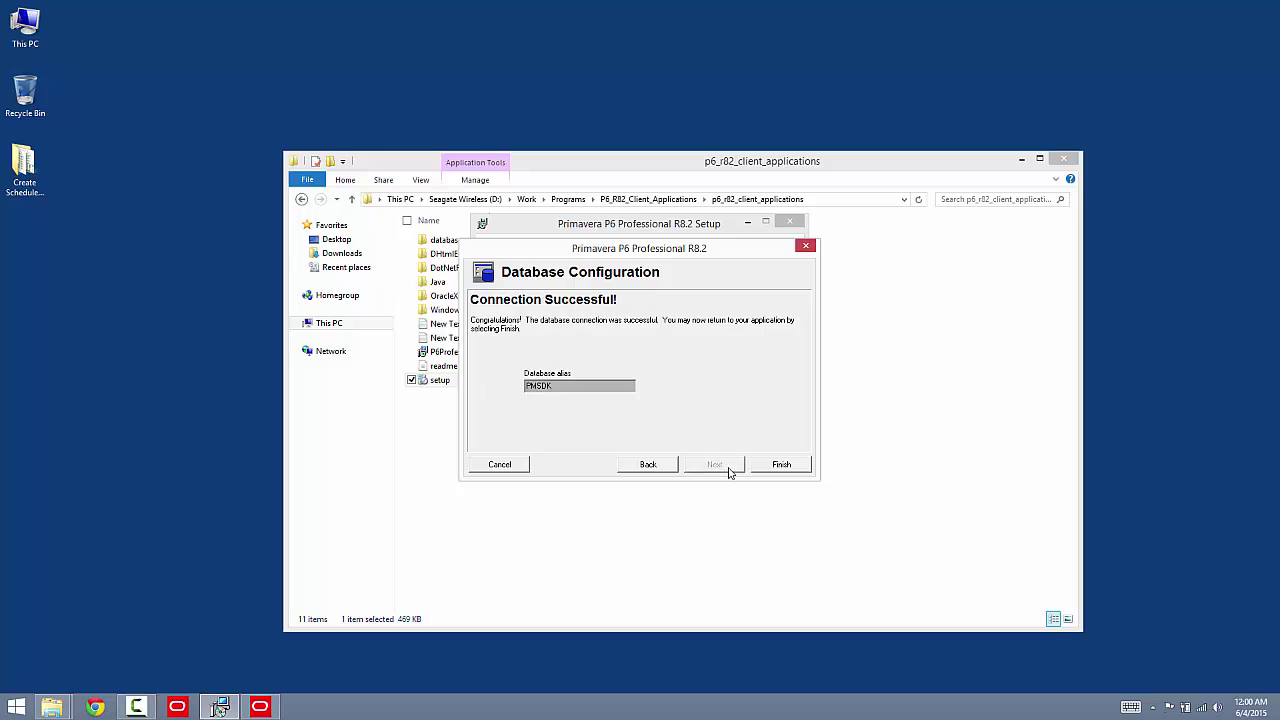
pyautogui.click(780, 464)
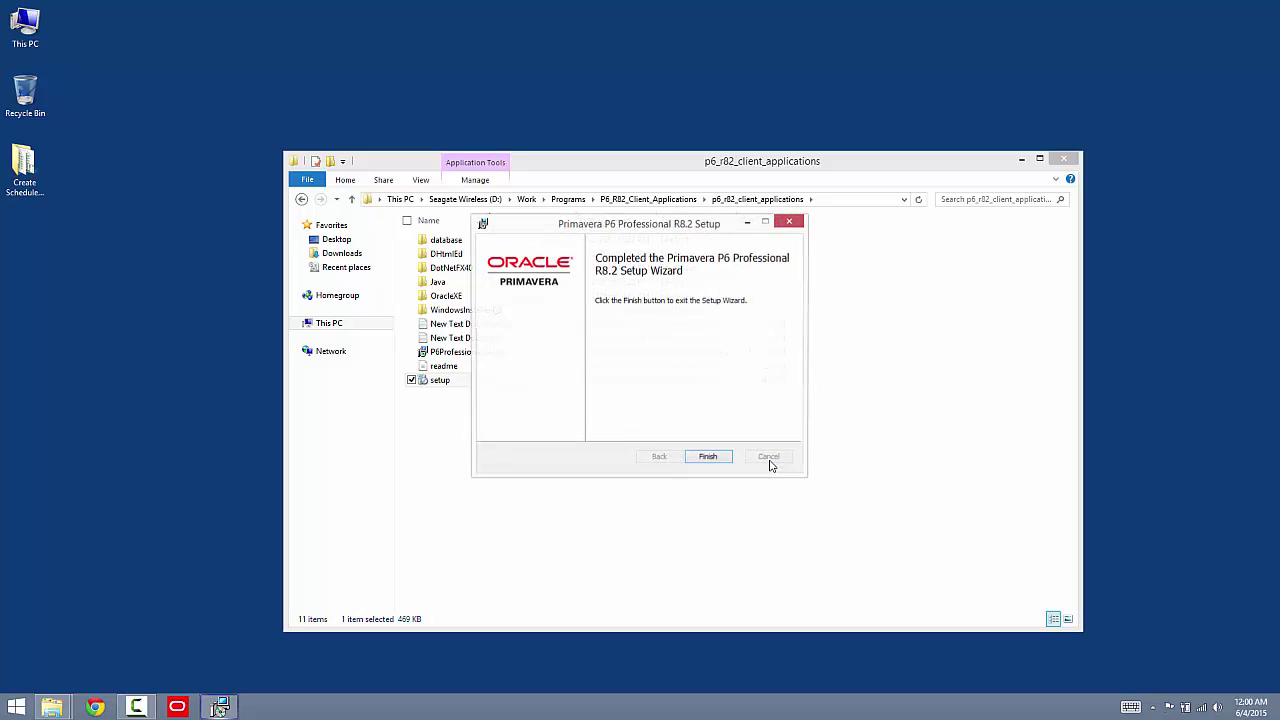
pyautogui.click(703, 461)
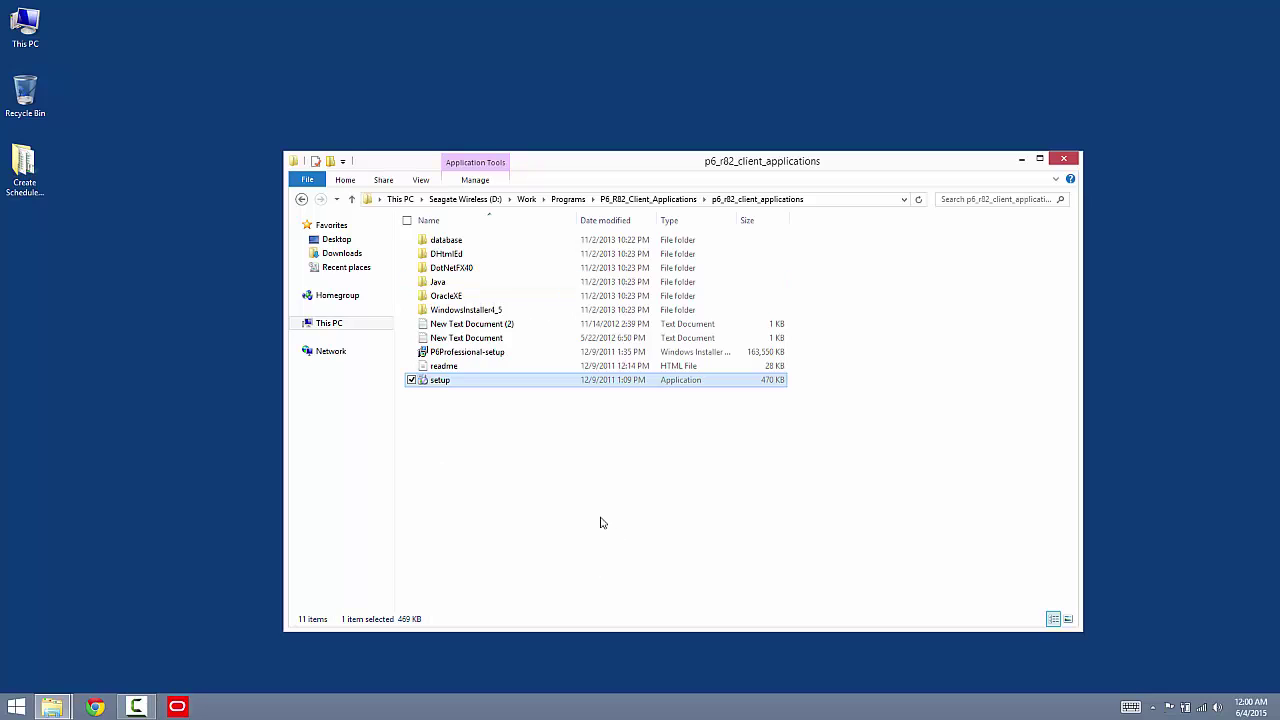
# Switch to the Create Schedule From Excel folder and open the activity6x workbook.
pyautogui.click(52, 707)
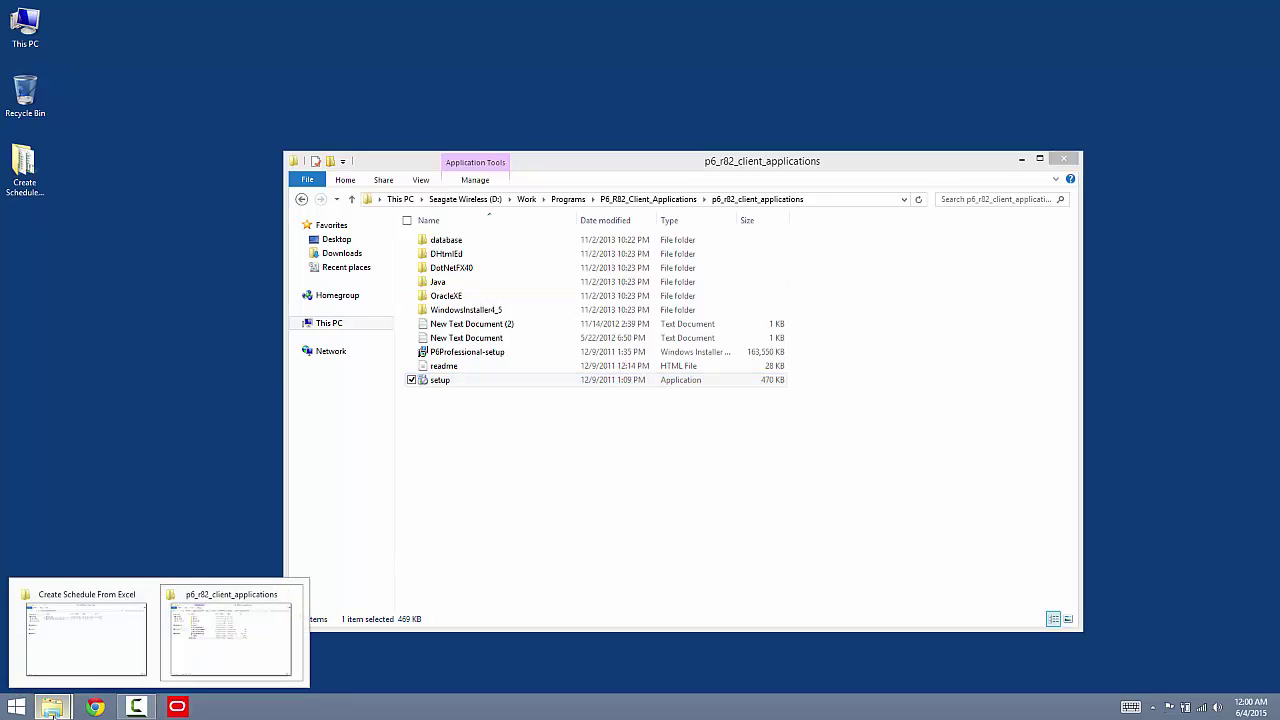
pyautogui.click(135, 662)
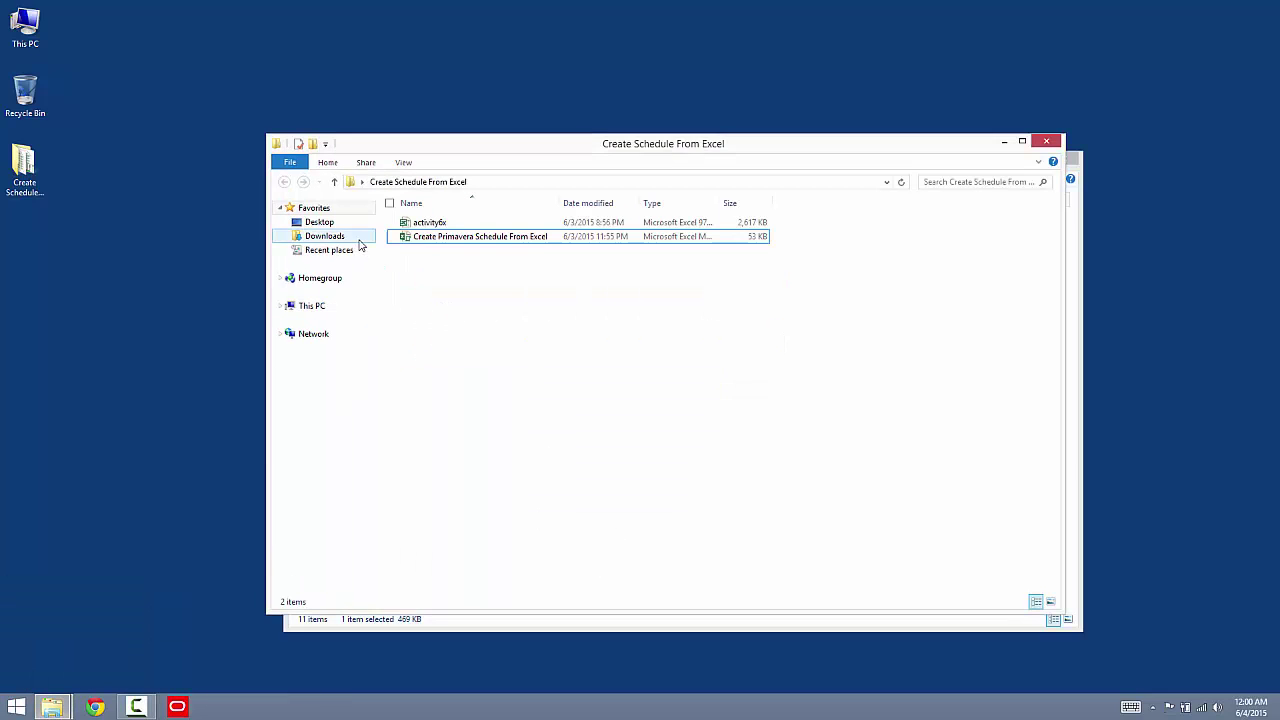
pyautogui.doubleClick(437, 223)
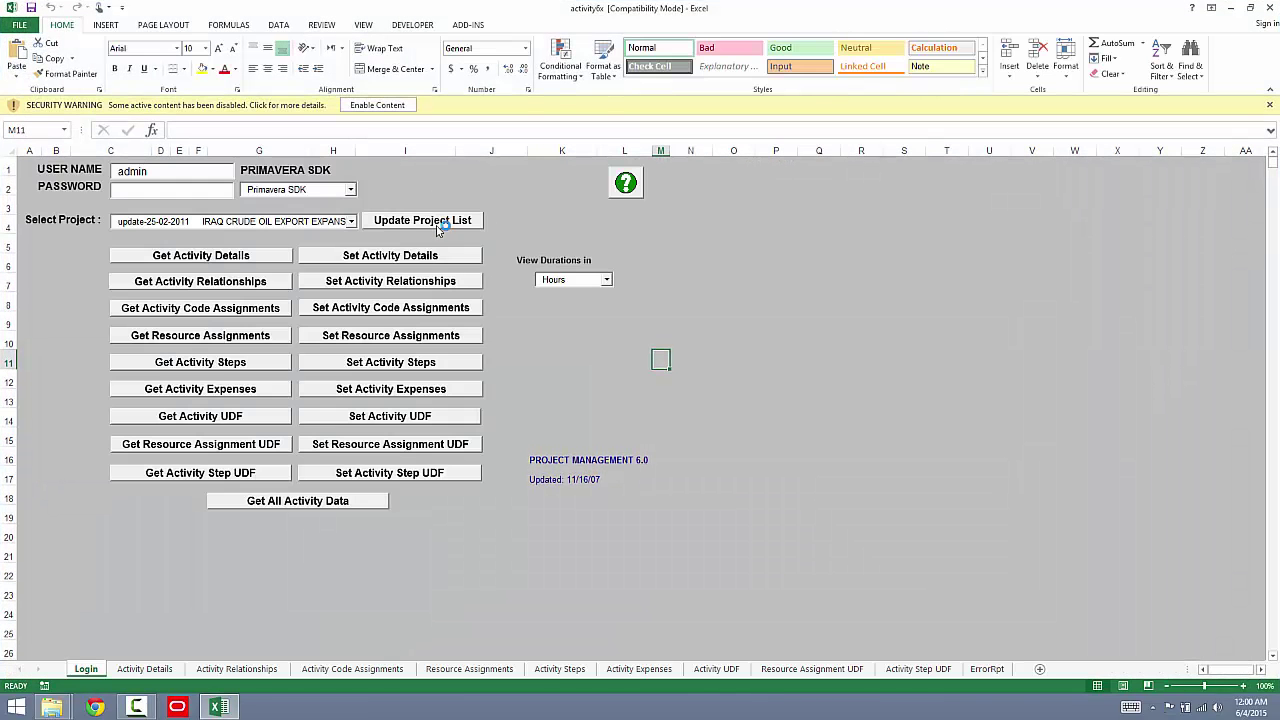
# Enable macros in activity6x, pick the PMSDK database and update the project list.
pyautogui.click(391, 105)
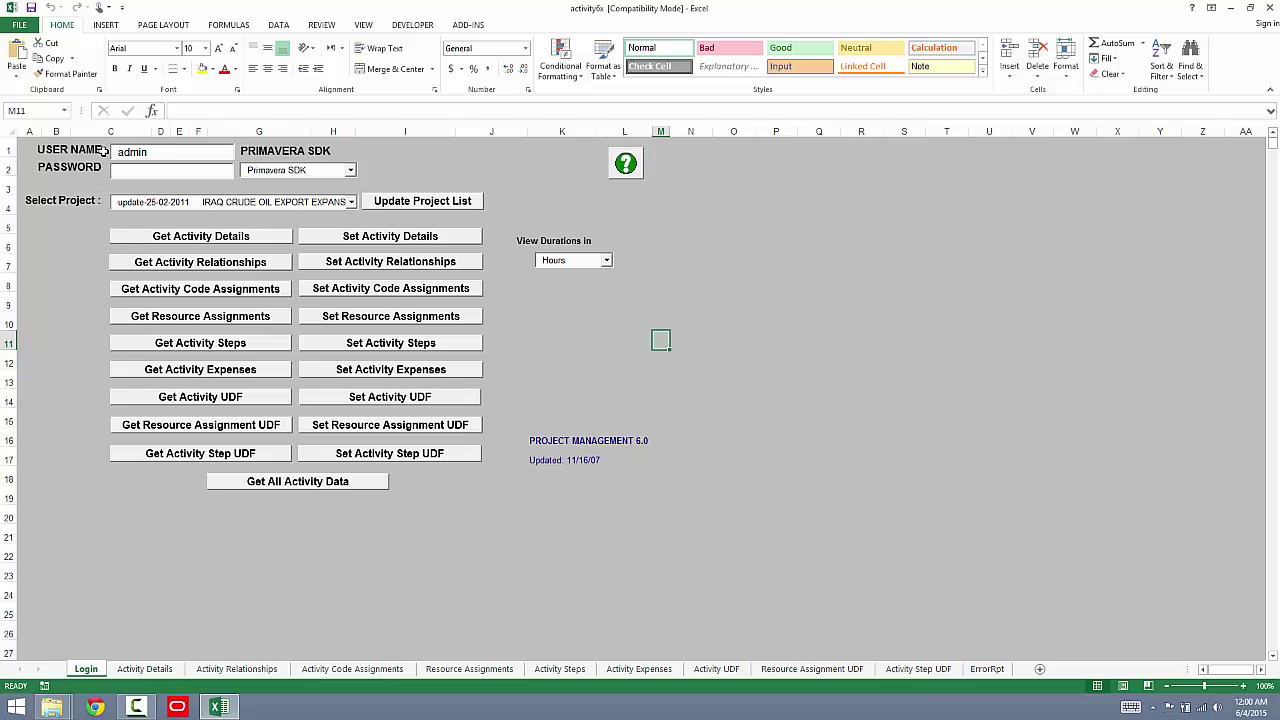
pyautogui.click(360, 188)
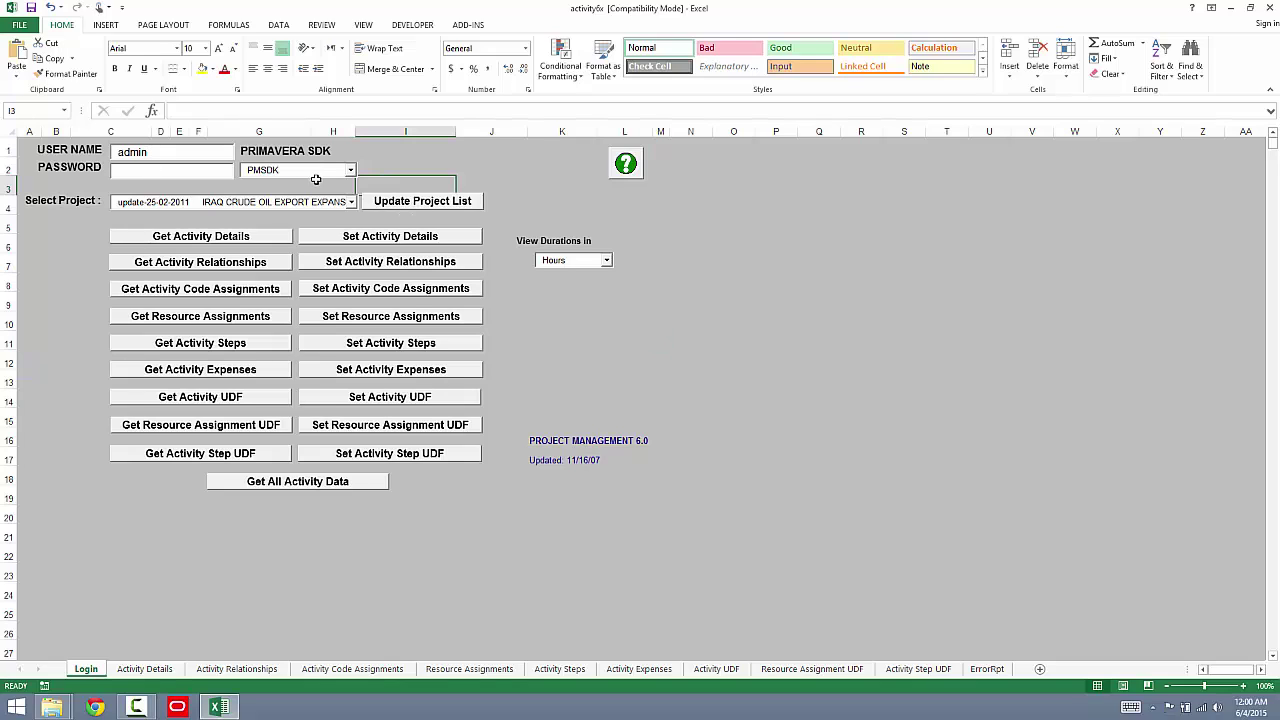
pyautogui.click(433, 205)
# Open Create Primavera Schedule From Excel, review its Test activity row, and launch Primavera P6.
pyautogui.moveTo(55, 708)
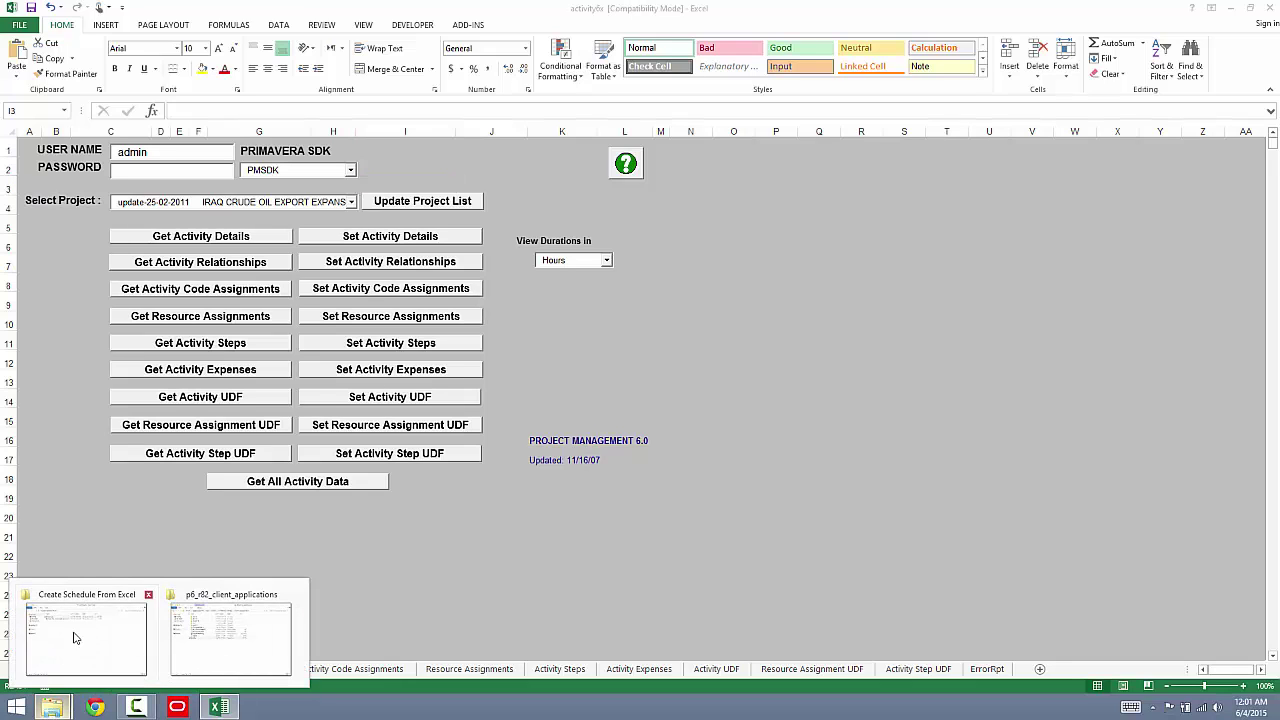
pyautogui.click(73, 637)
pyautogui.doubleClick(457, 239)
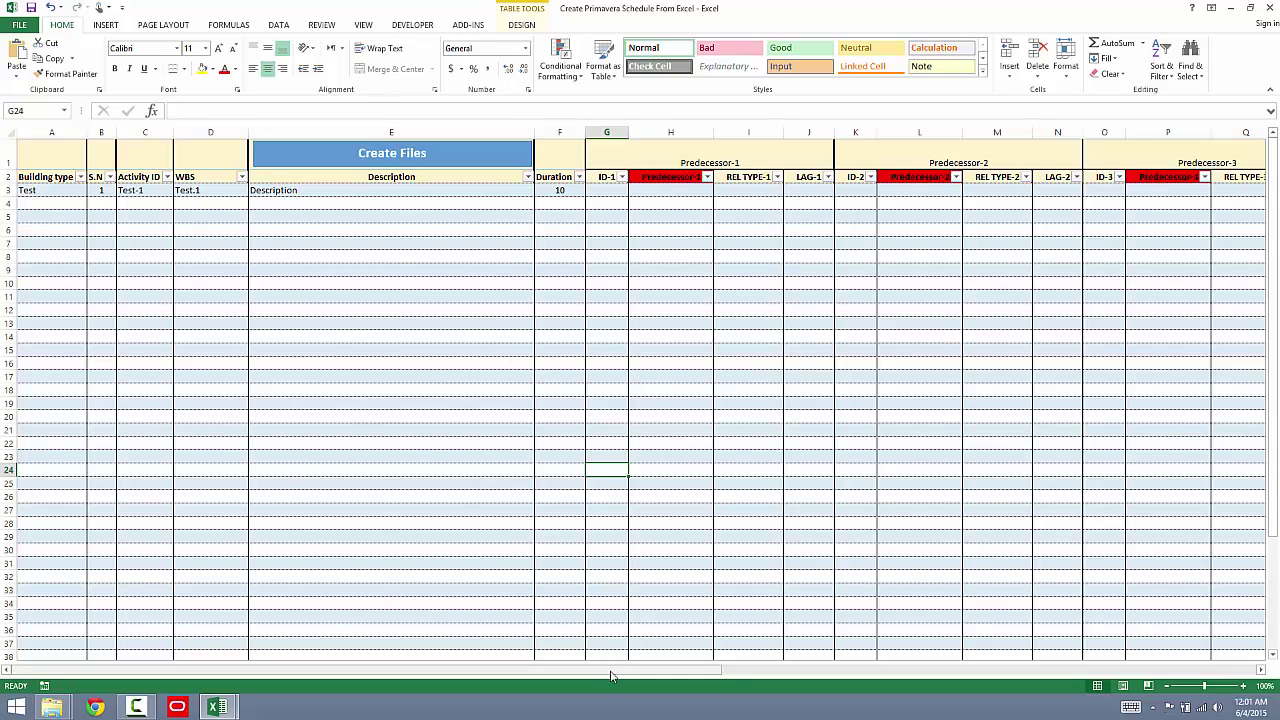
pyautogui.moveTo(611, 677); pyautogui.dragTo(446, 657)
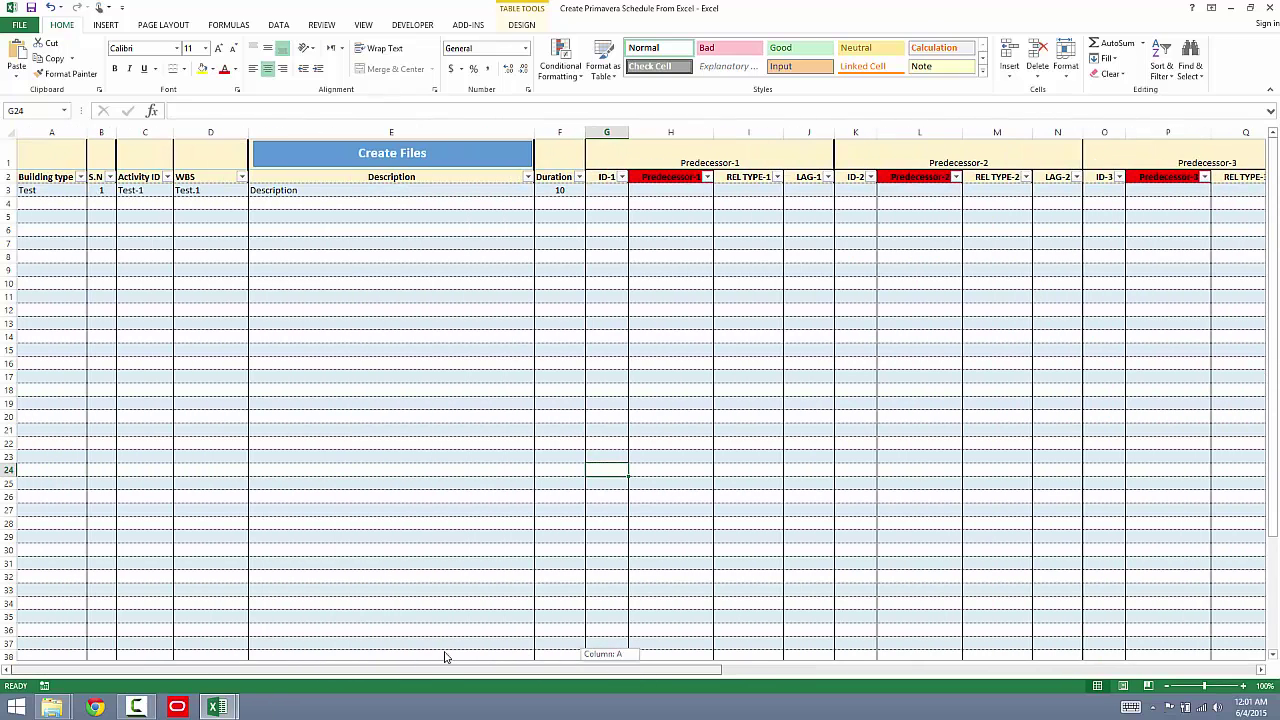
pyautogui.click(34, 190)
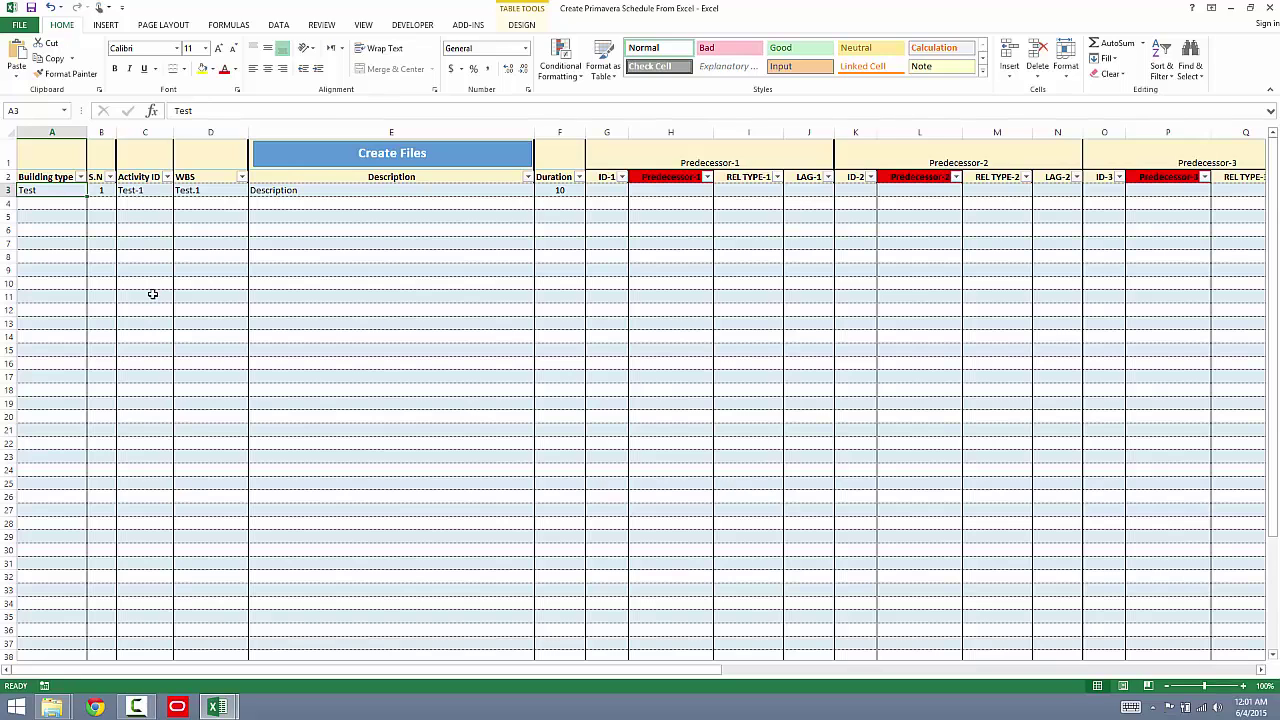
pyautogui.click(177, 707)
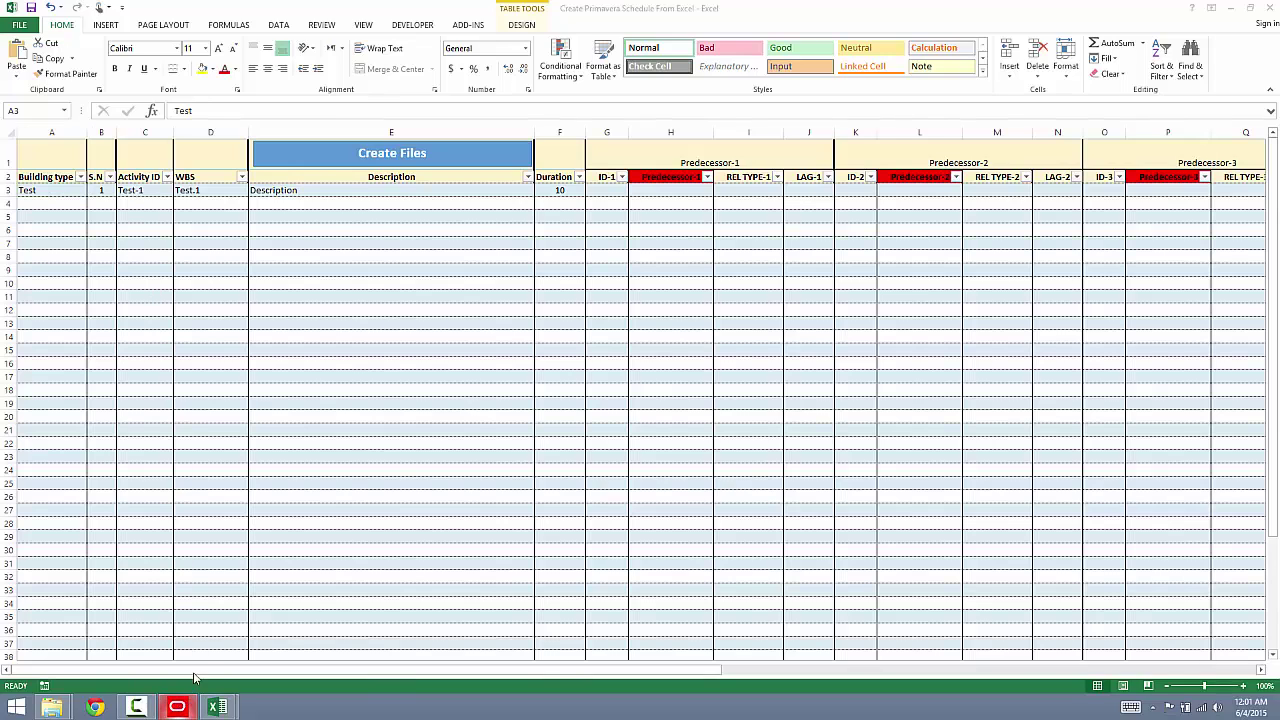
# Log in to P6, dismiss the industry warning and bring the Primavera window forward.
pyautogui.click(718, 330)
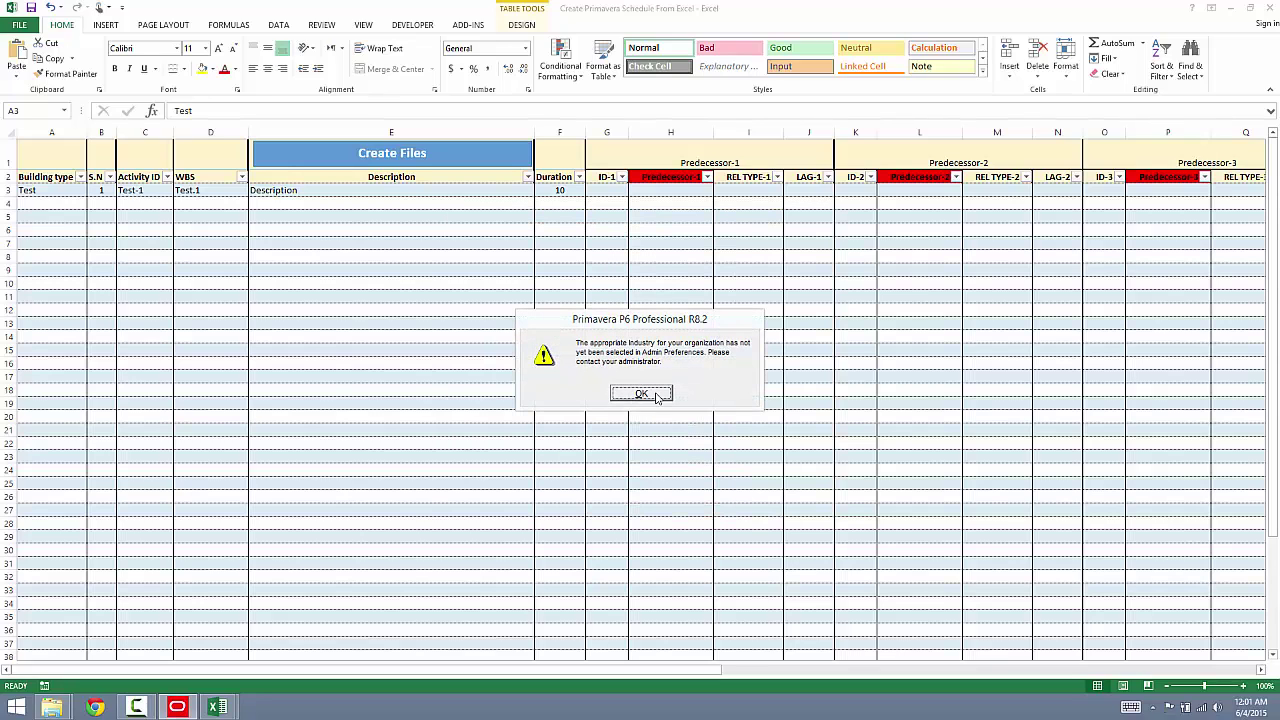
pyautogui.click(655, 396)
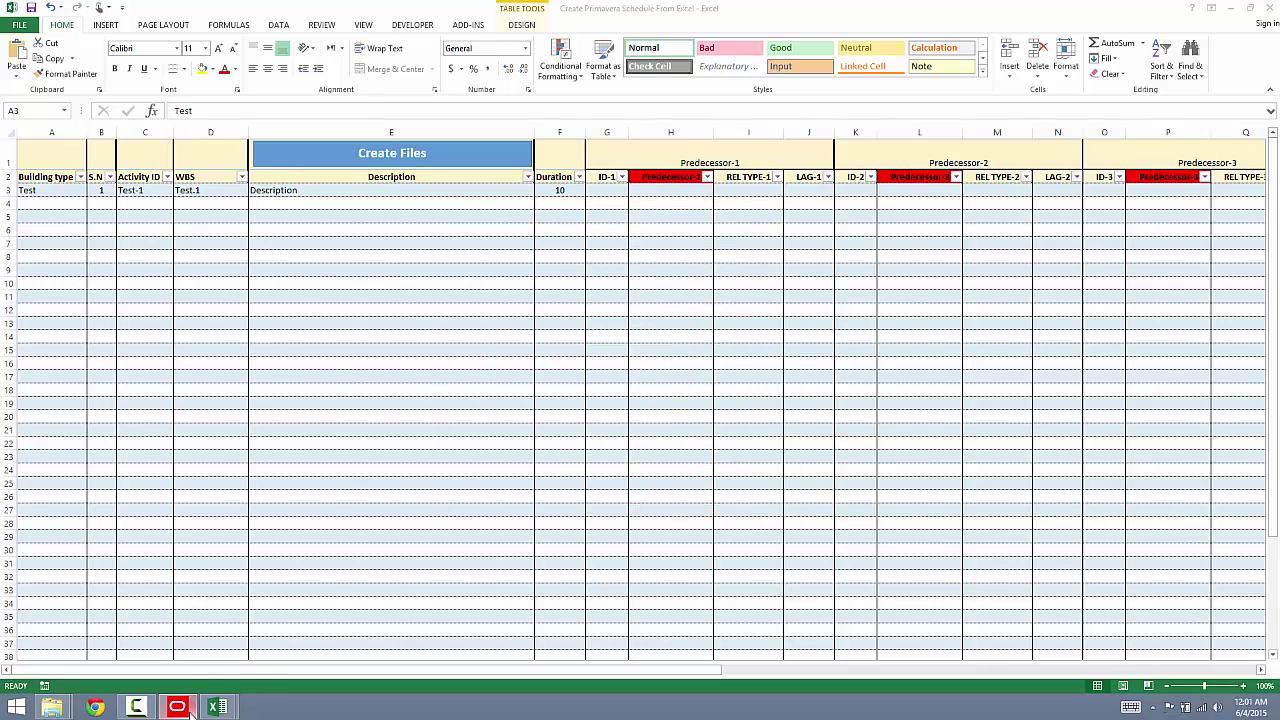
pyautogui.moveTo(189, 709)
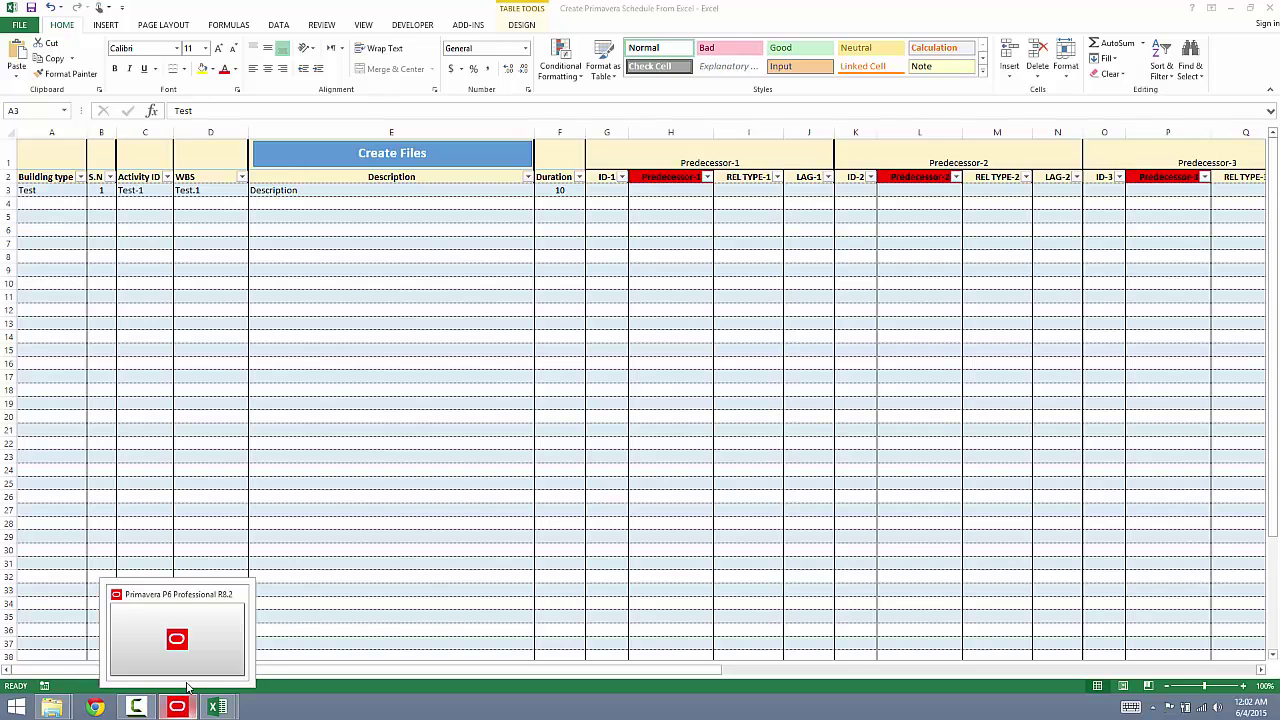
pyautogui.click(177, 710)
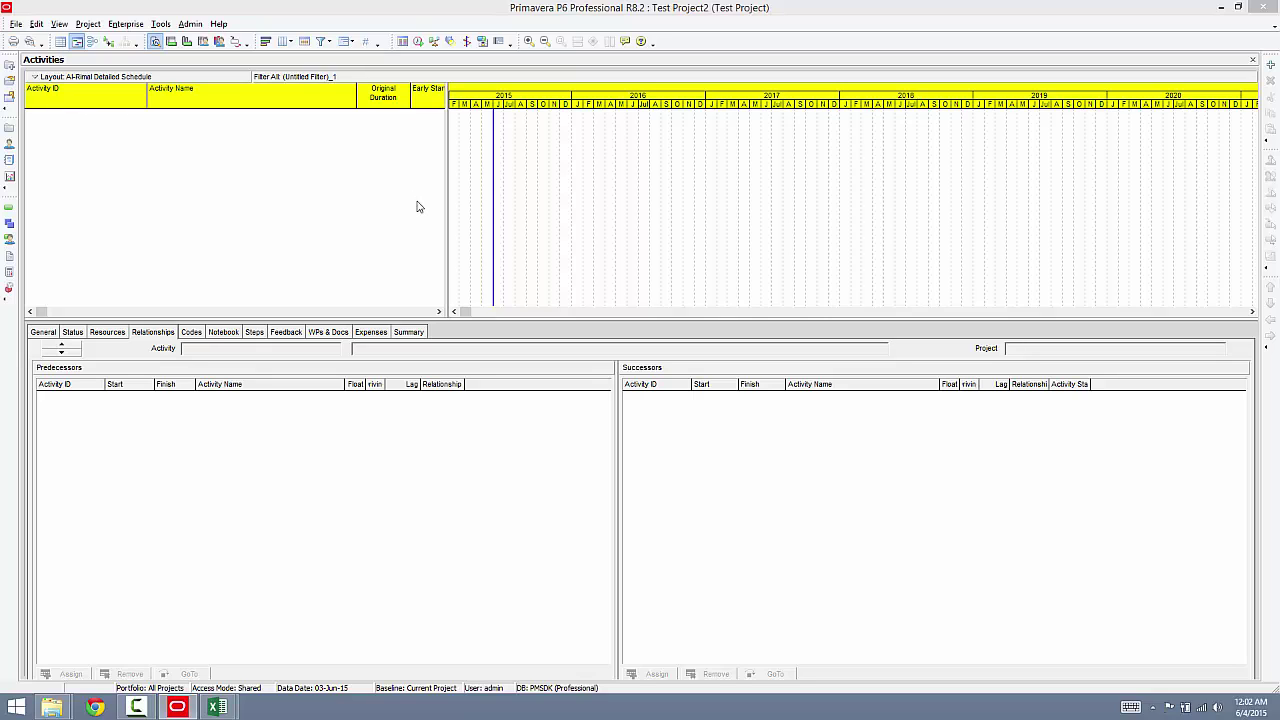
# Copy Test Project2's project name, 'Test Project', from P6's Enterprise Projects list.
pyautogui.moveTo(628, 322); pyautogui.dragTo(633, 404)
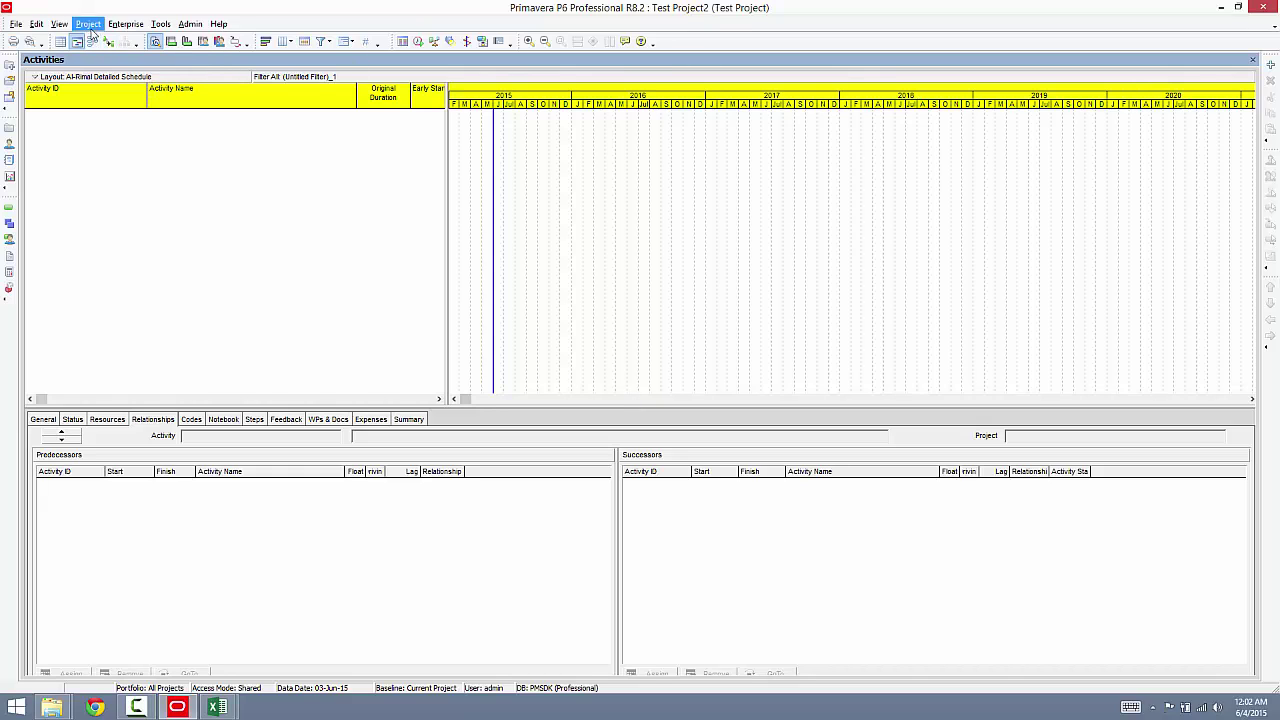
pyautogui.click(125, 26)
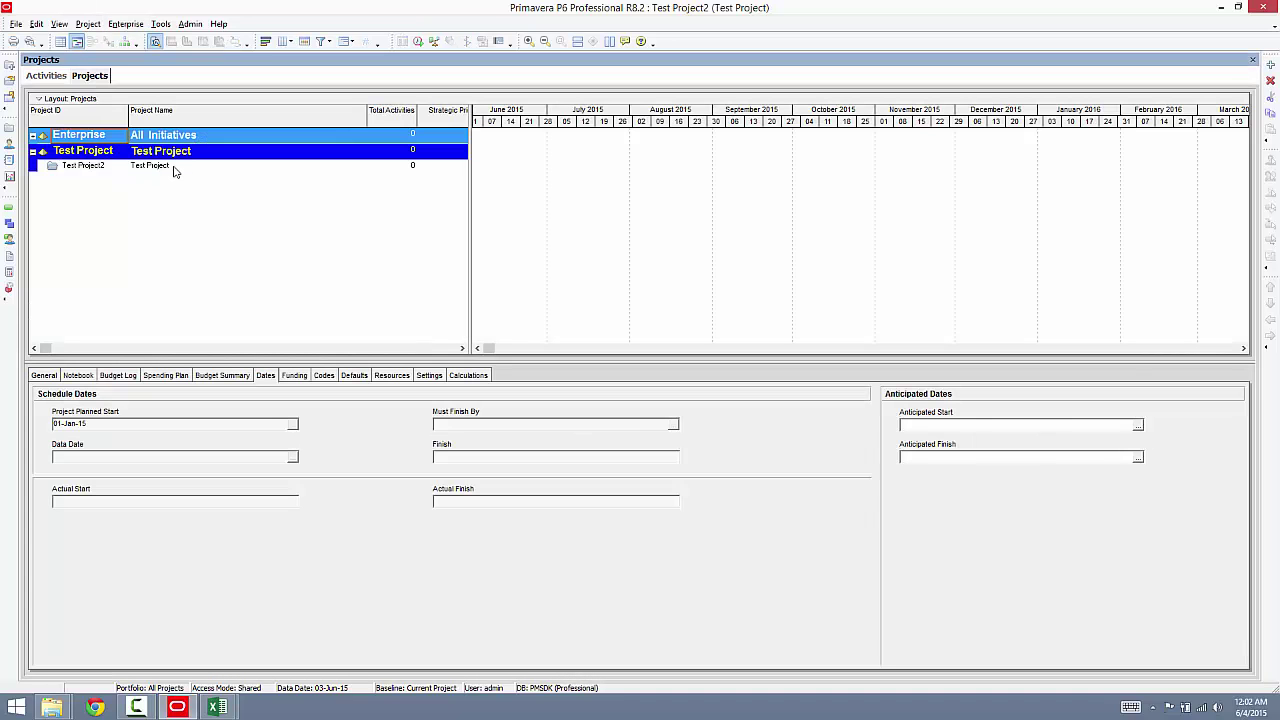
pyautogui.click(174, 169)
pyautogui.click(174, 169)
pyautogui.rightClick(162, 166)
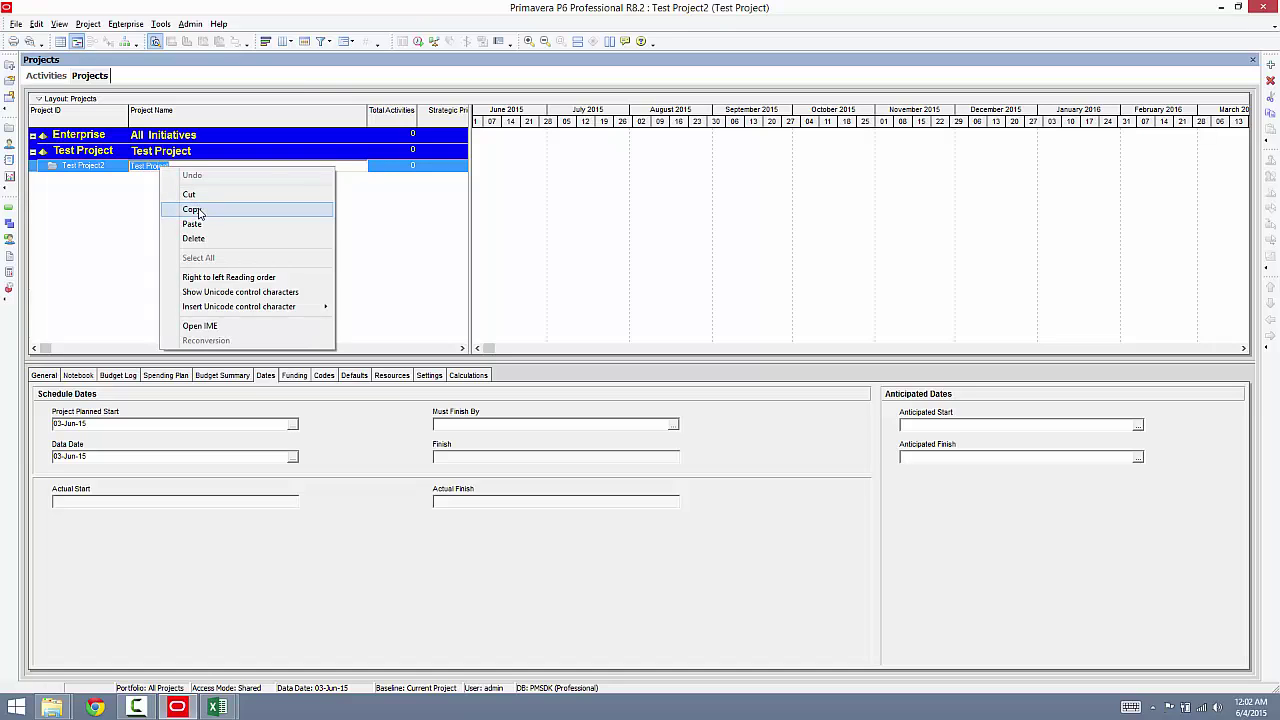
pyautogui.click(193, 207)
pyautogui.click(193, 207)
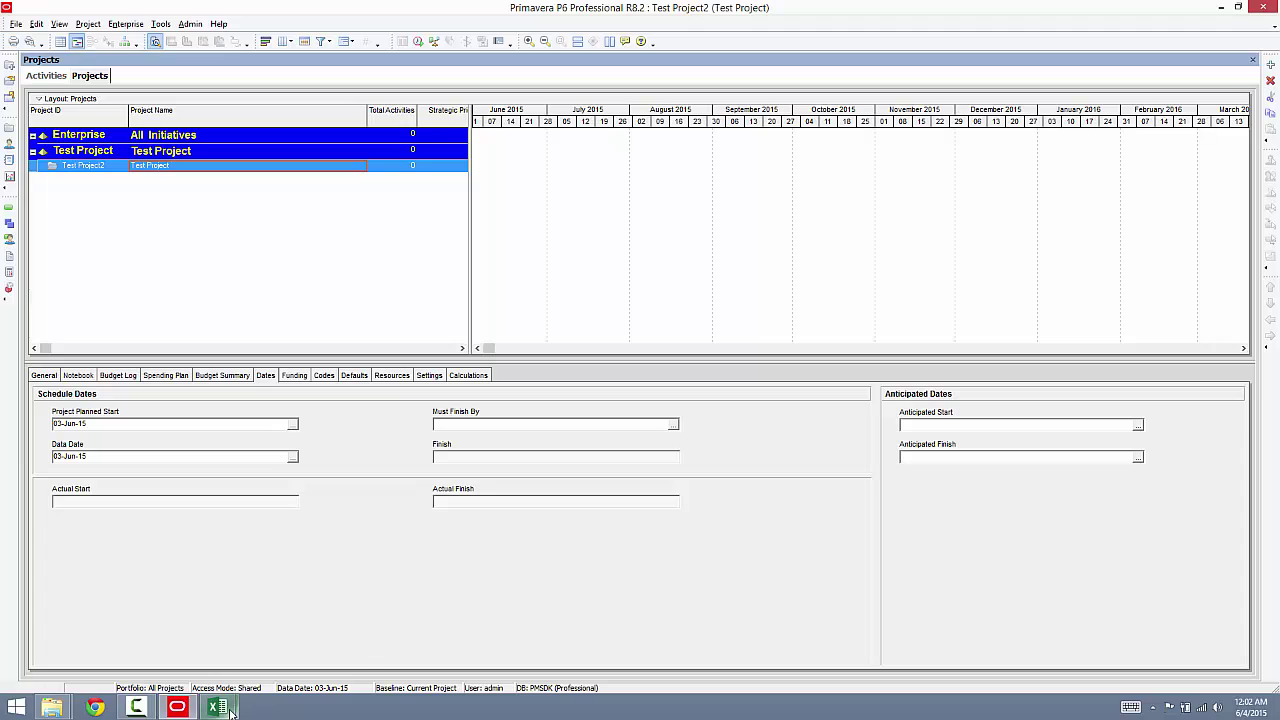
pyautogui.moveTo(230, 705)
pyautogui.click(283, 650)
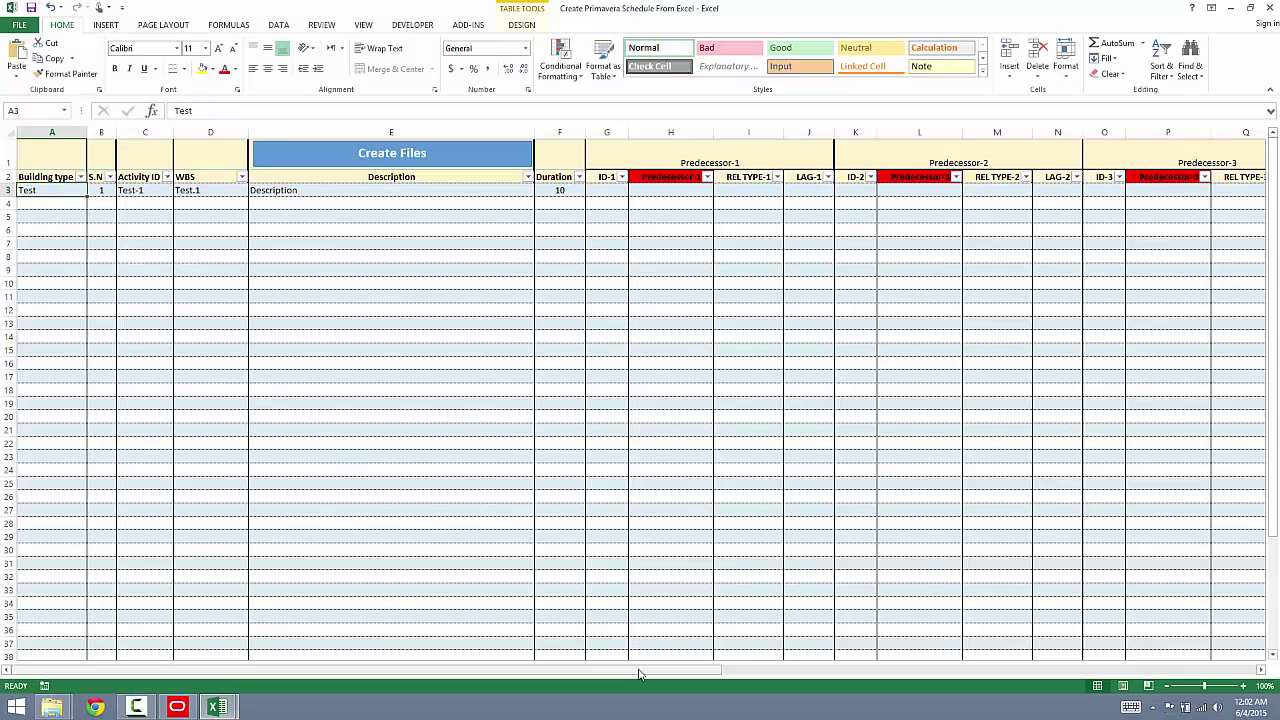
# Paste 'Test Project' into cell A3, then copy the P6 project ID Test Project2.
pyautogui.rightClick(45, 190)
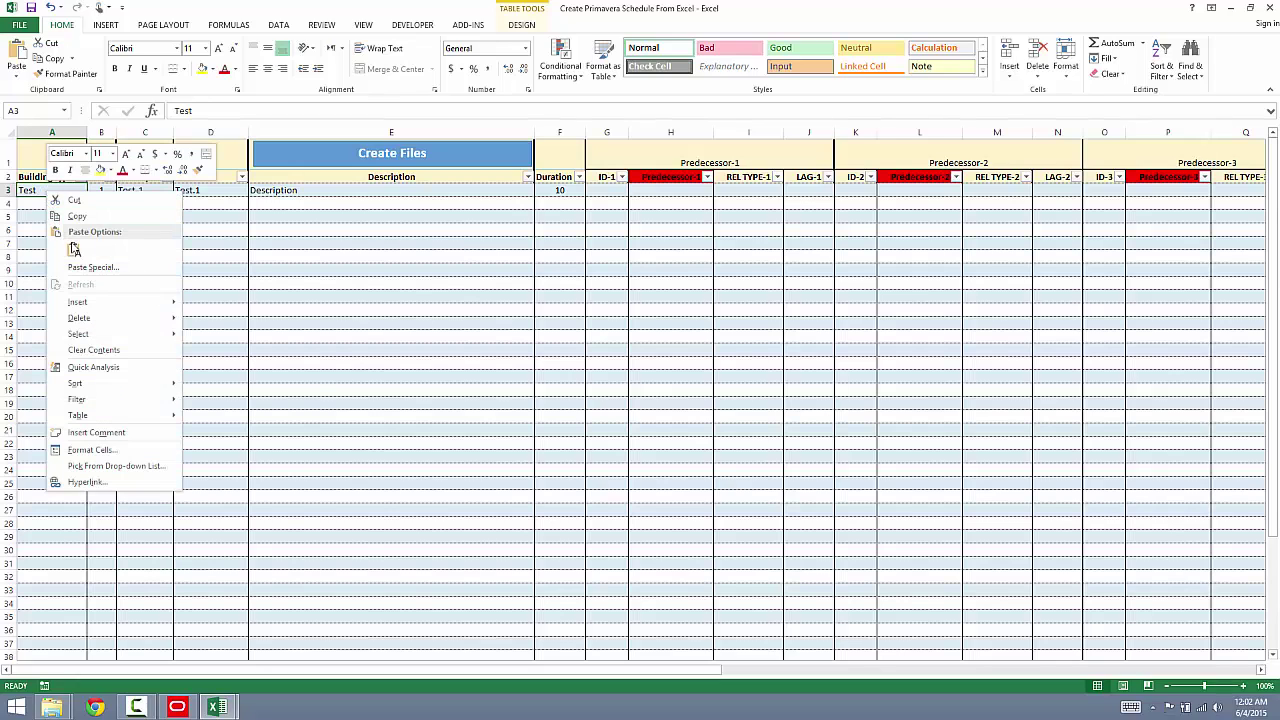
pyautogui.click(74, 250)
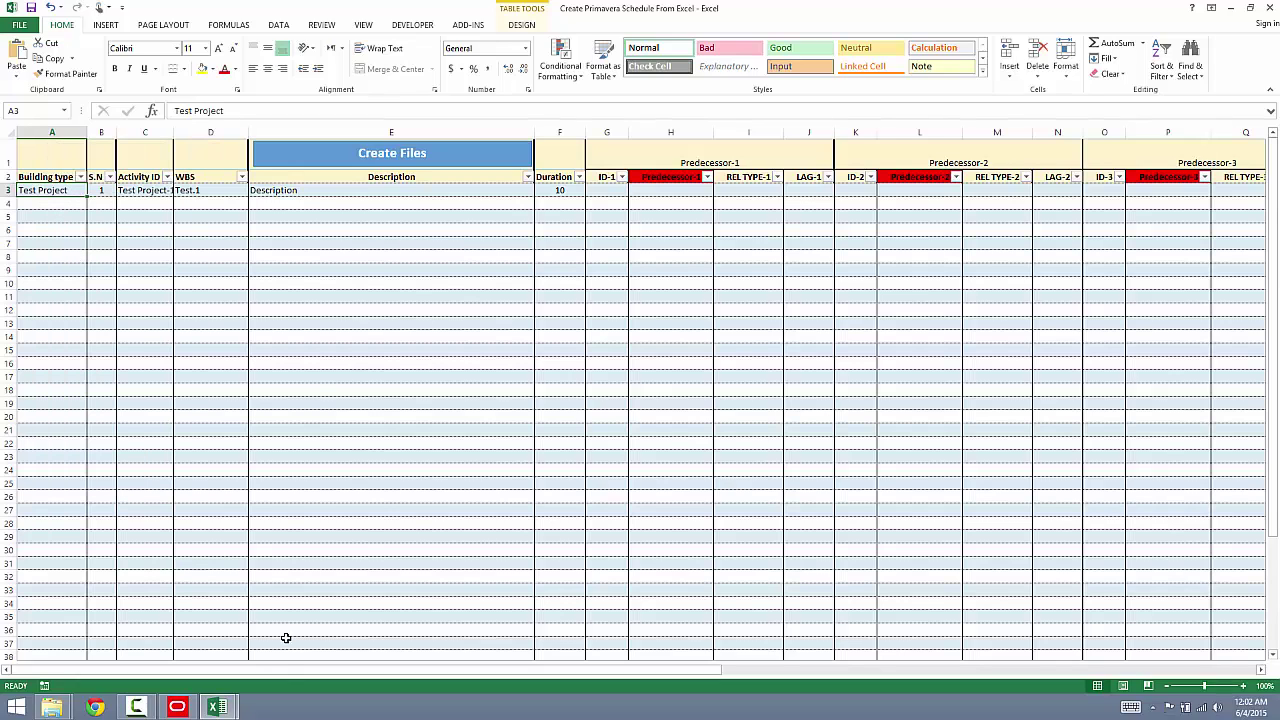
pyautogui.click(177, 707)
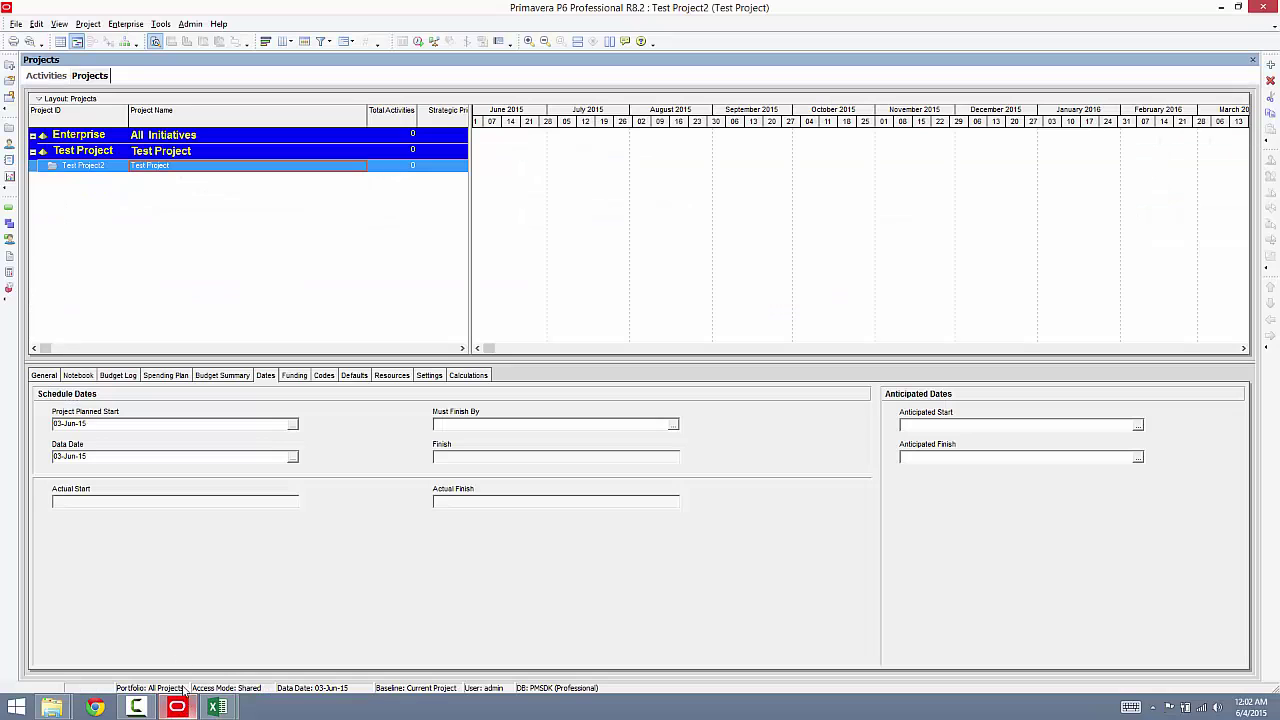
pyautogui.click(95, 166)
pyautogui.click(95, 166)
pyautogui.rightClick(104, 166)
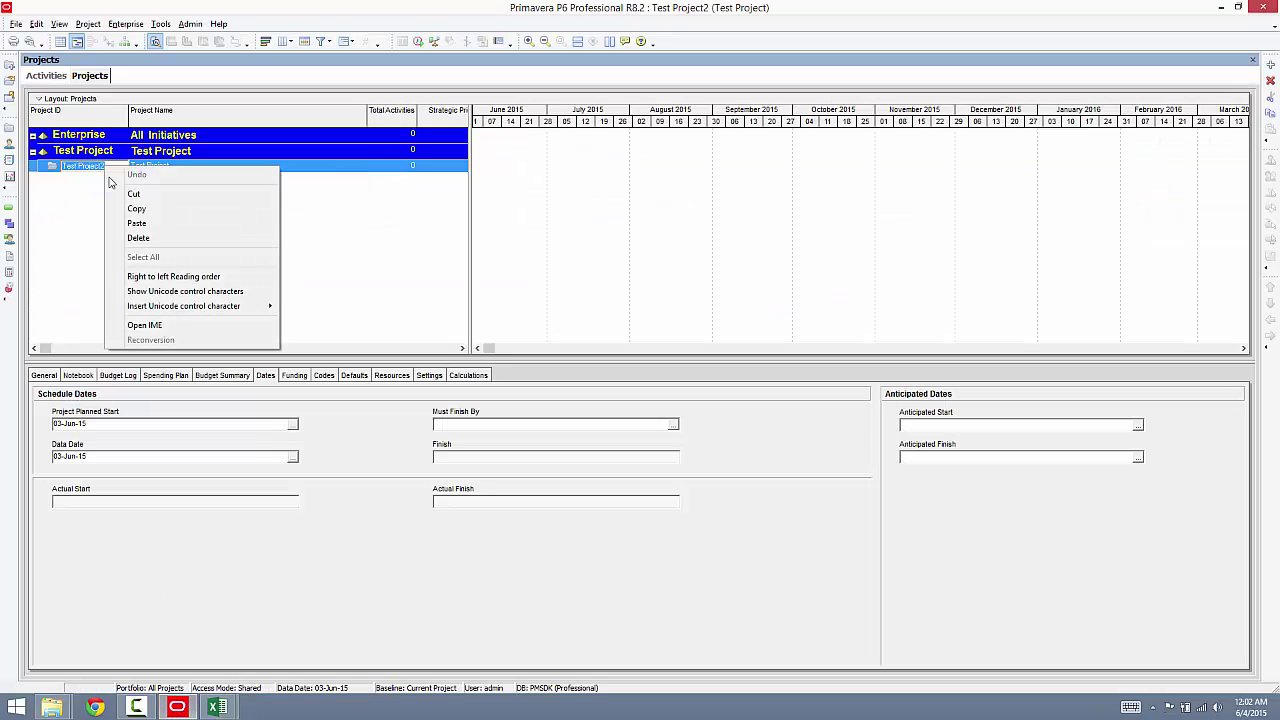
pyautogui.click(118, 212)
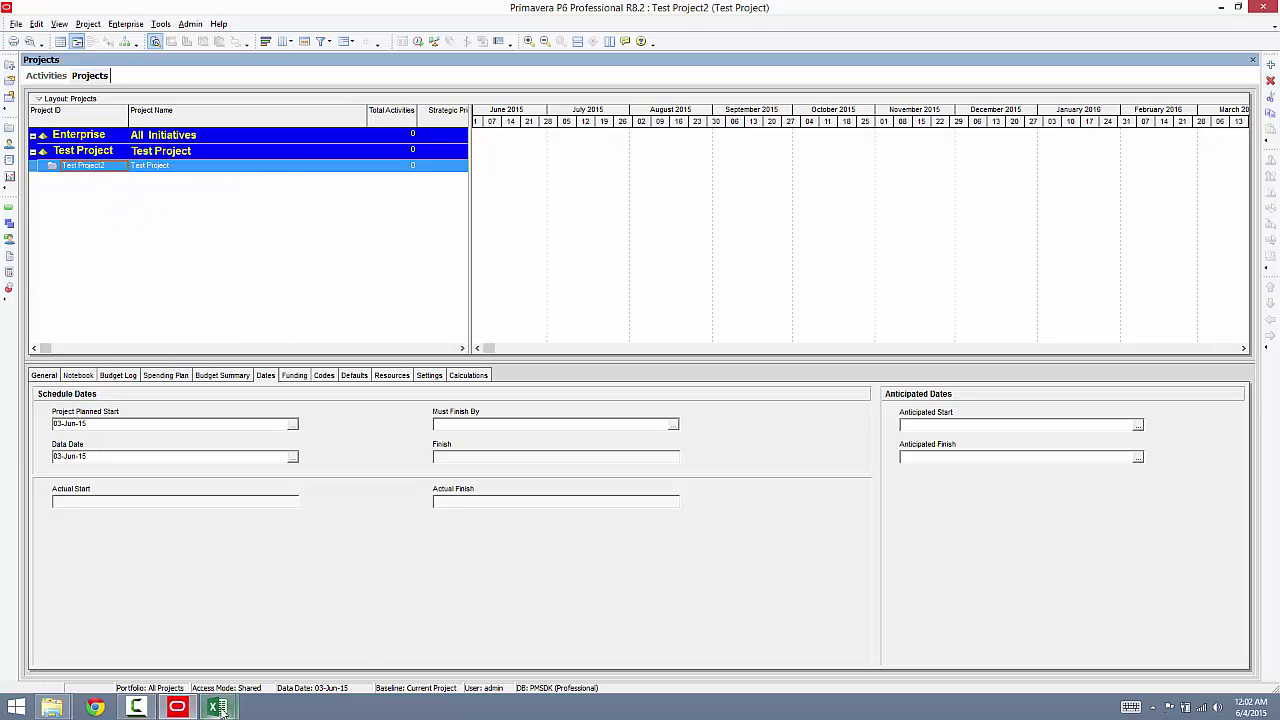
pyautogui.moveTo(216, 707)
pyautogui.click(240, 660)
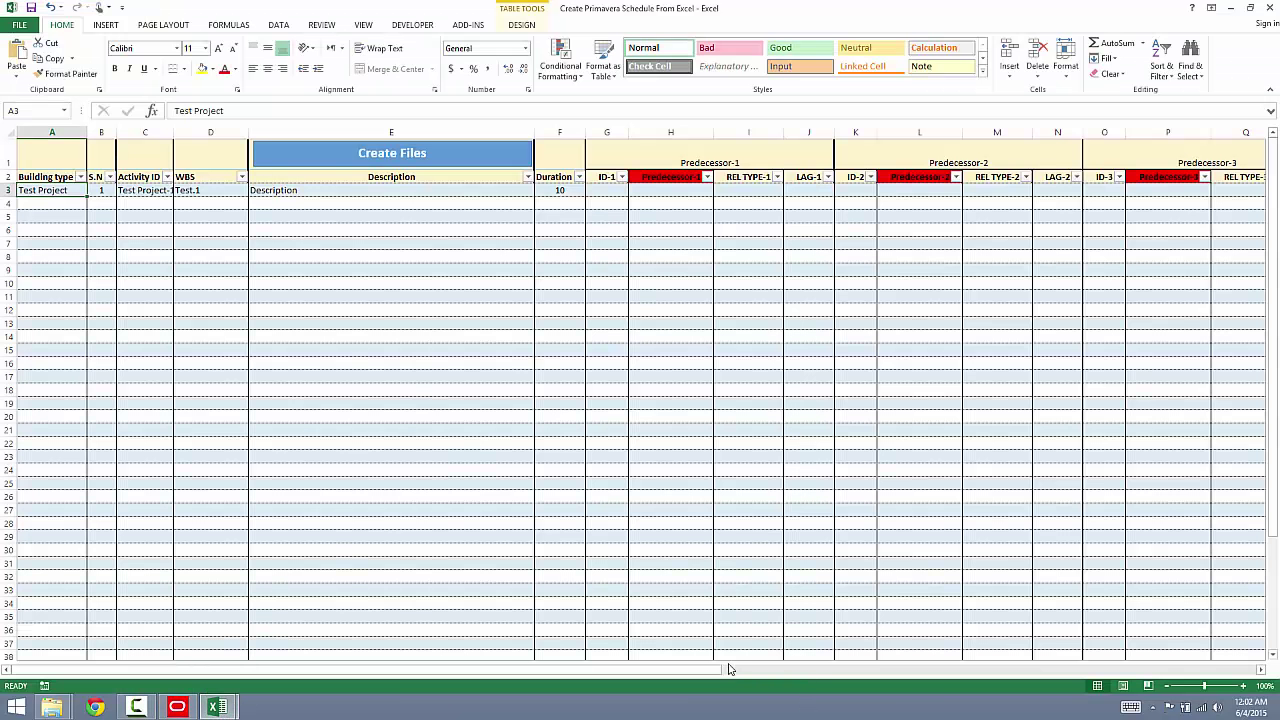
# Paste Test Project2 into cells S3 and T3.
pyautogui.moveTo(725, 668); pyautogui.dragTo(1020, 651)
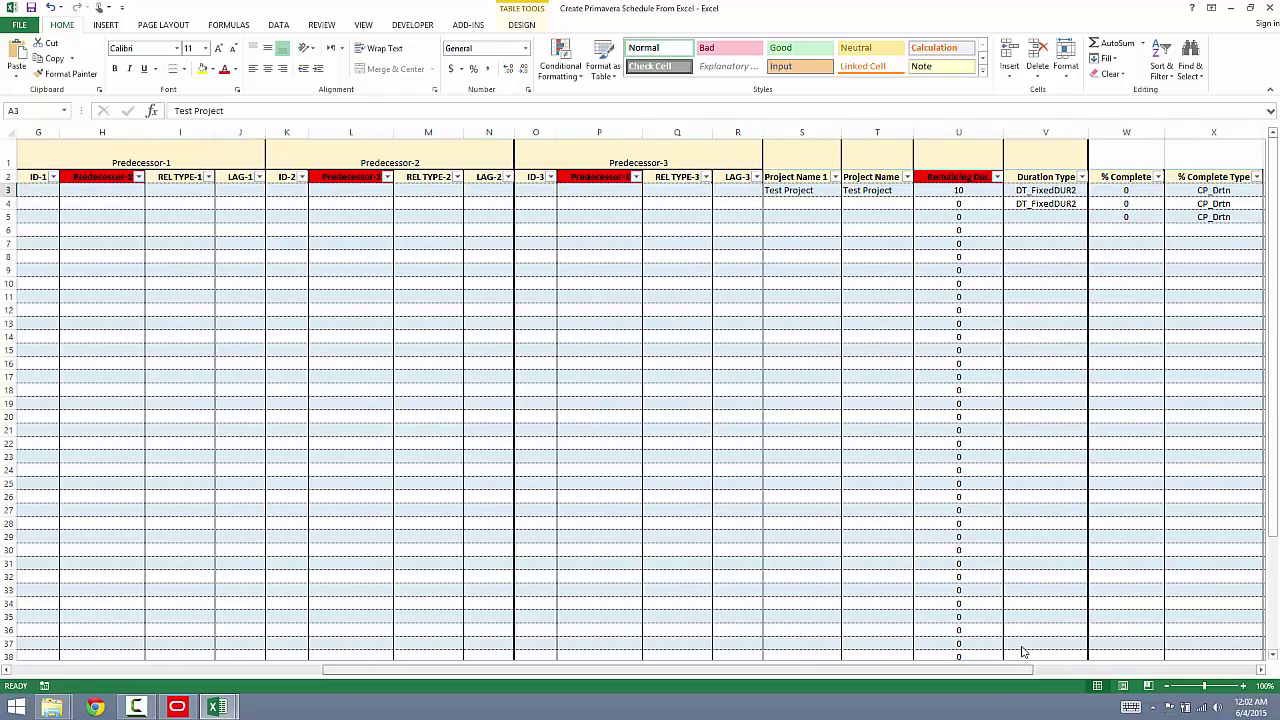
pyautogui.rightClick(767, 189)
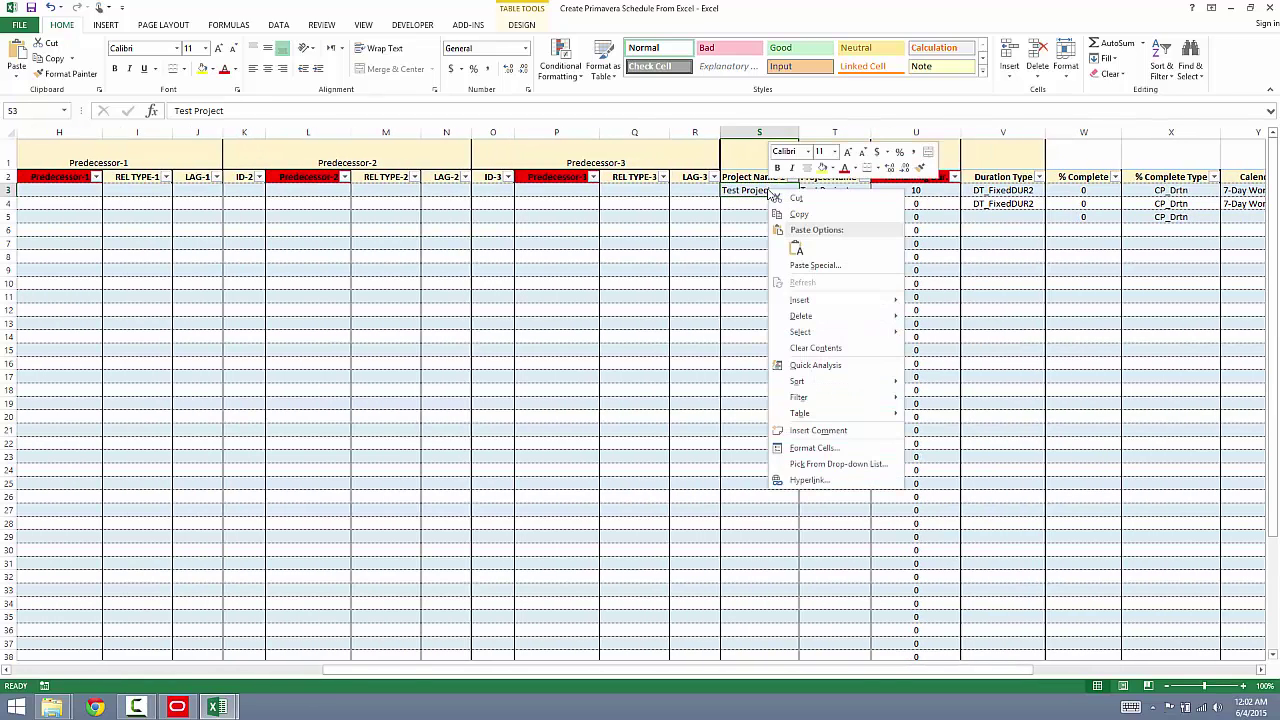
pyautogui.click(796, 246)
pyautogui.rightClick(825, 189)
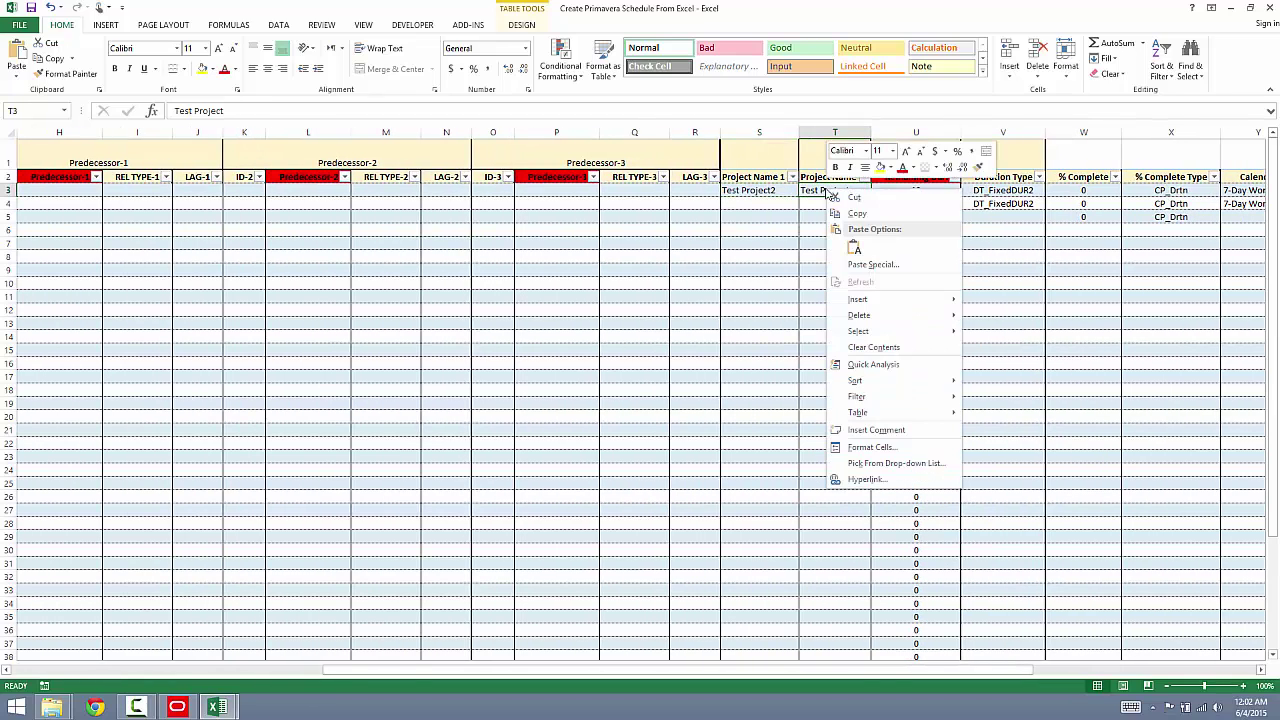
pyautogui.click(853, 248)
pyautogui.click(833, 229)
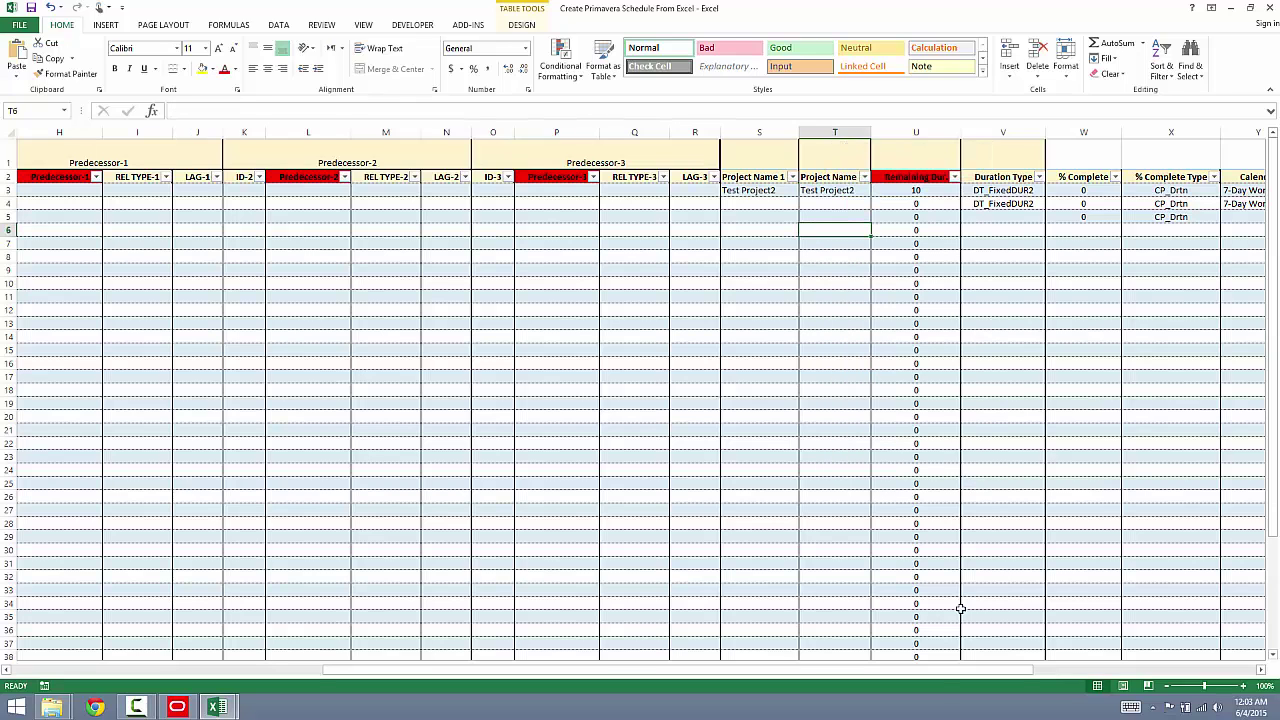
# Autofit column C for Test Project-1 and fill Test Project from A3 to row 33.
pyautogui.moveTo(926, 681); pyautogui.dragTo(363, 656)
pyautogui.click(62, 191)
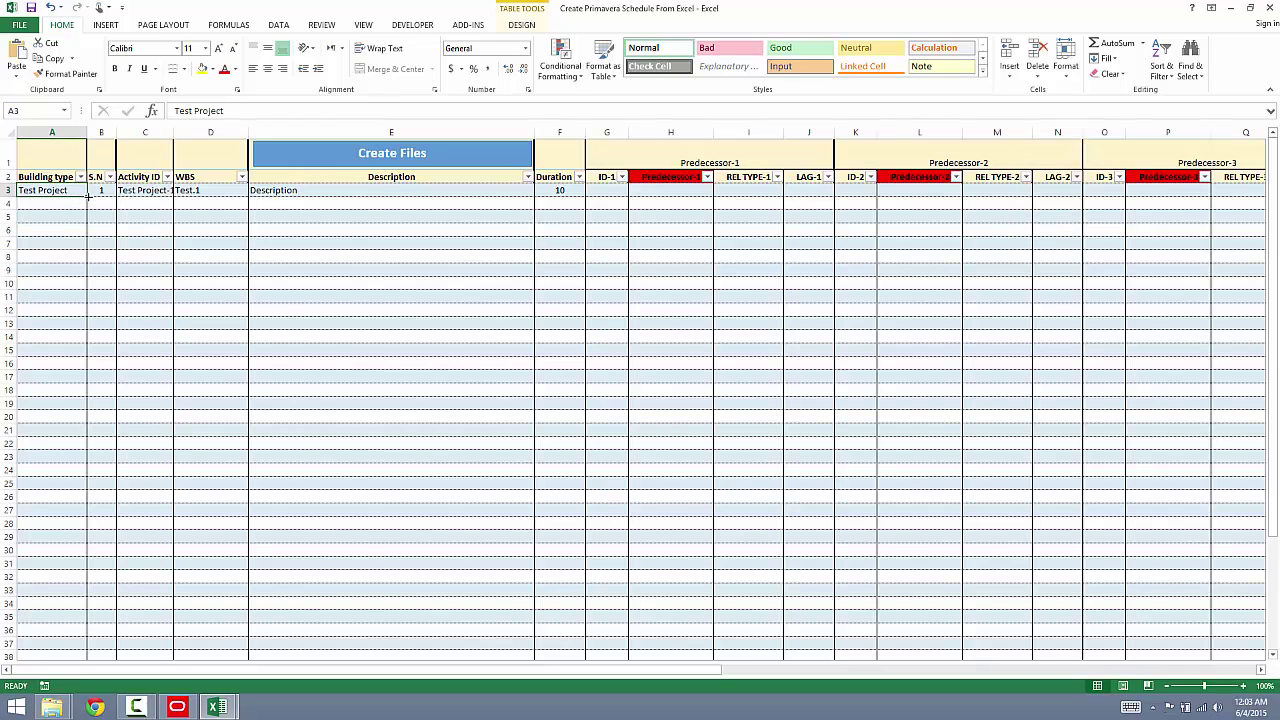
pyautogui.click(160, 190)
pyautogui.doubleClick(174, 131)
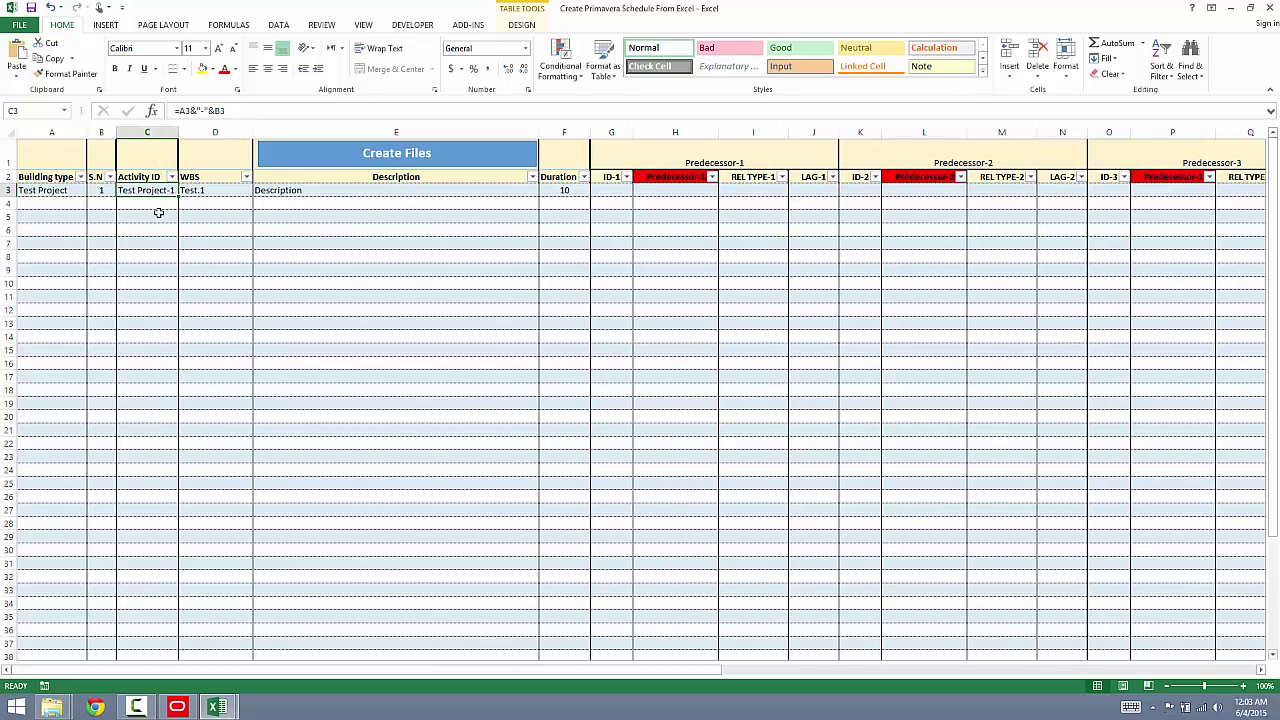
pyautogui.click(42, 190)
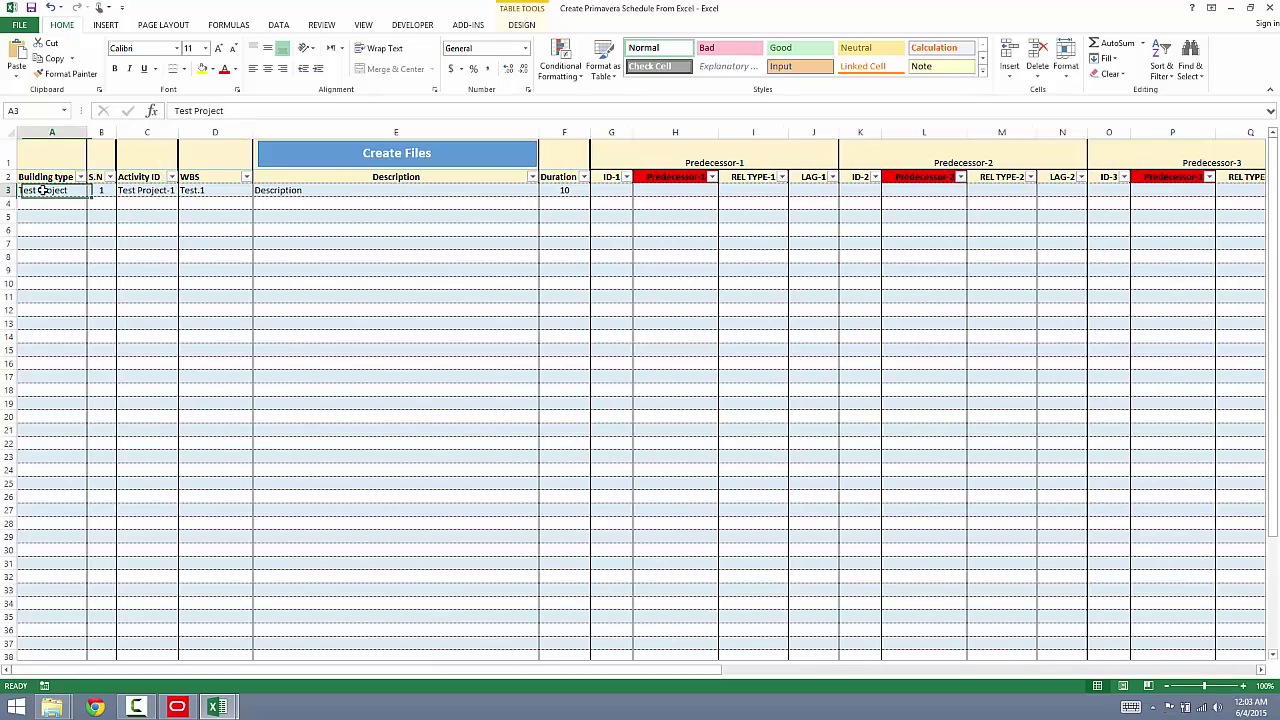
pyautogui.click(96, 189)
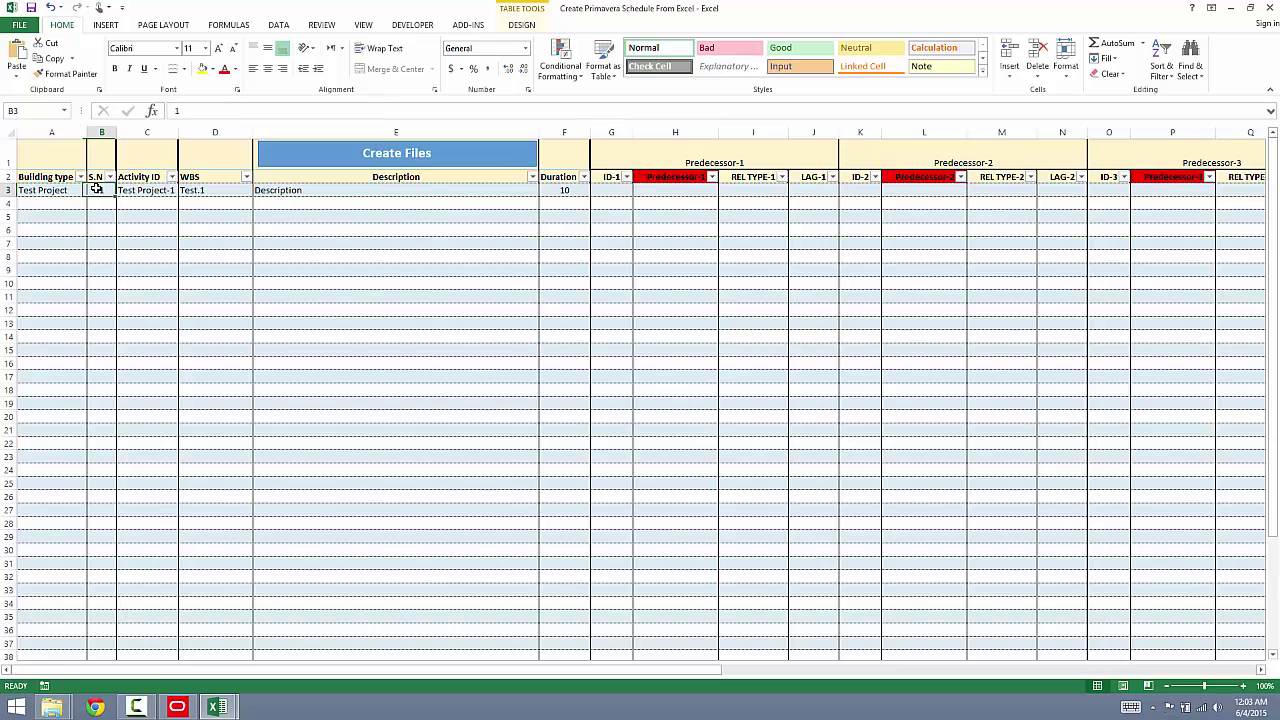
pyautogui.click(57, 191)
pyautogui.moveTo(88, 197); pyautogui.dragTo(92, 598)
# Enter 2 in B4, then fill serial numbers and the Activity ID formula down to row 33.
pyautogui.click(103, 203)
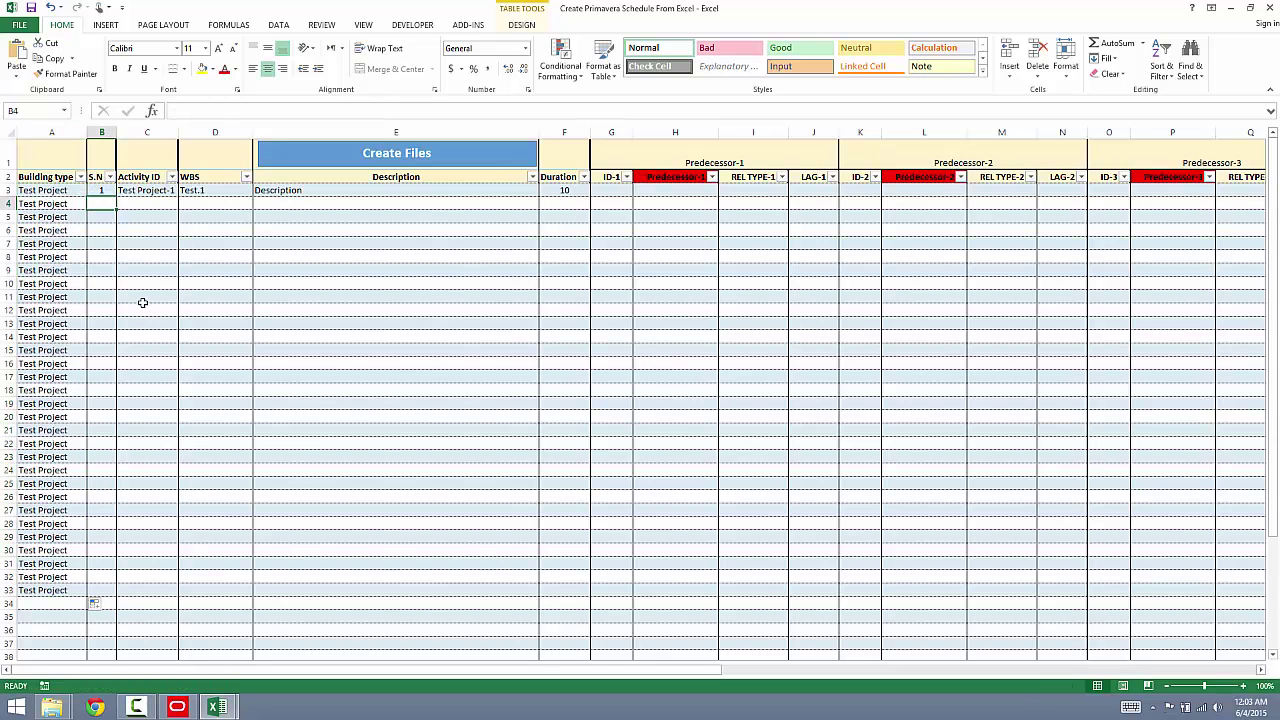
pyautogui.press('Down')
pyautogui.press('Down')
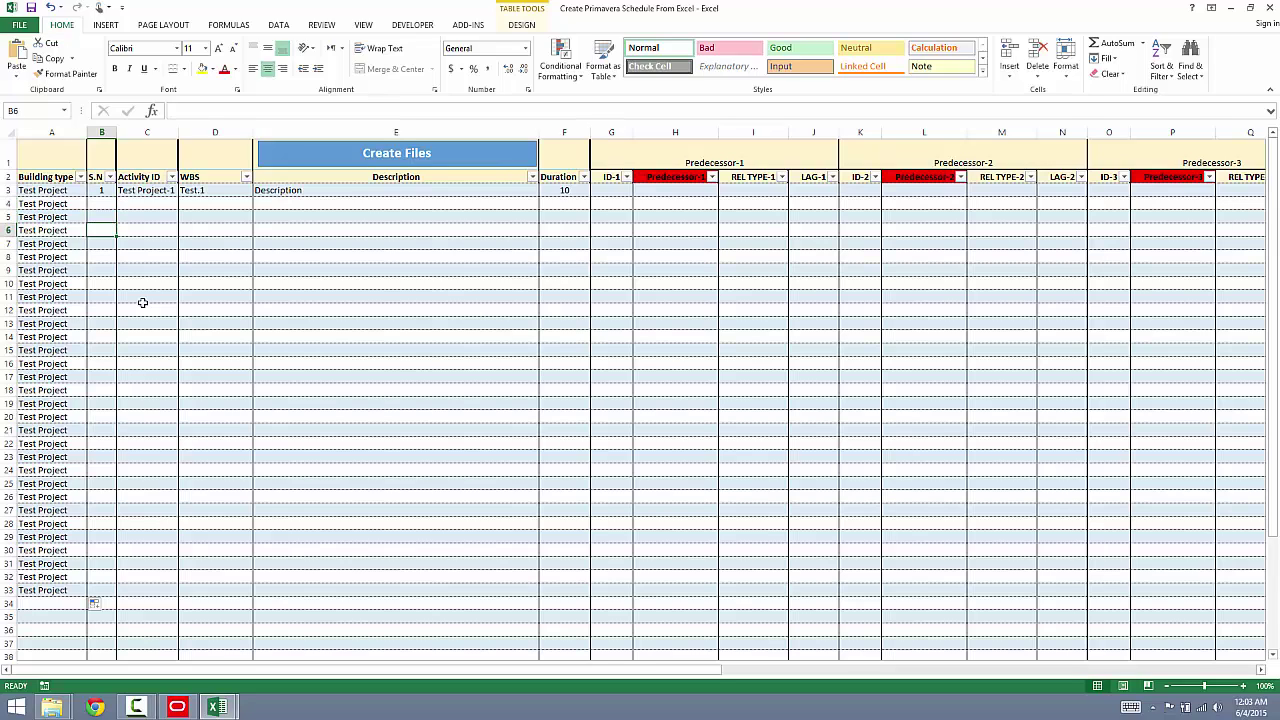
pyautogui.press('Up')
pyautogui.press('Up')
pyautogui.press('Down')
pyautogui.press('Up')
pyautogui.press('Num_Lock')
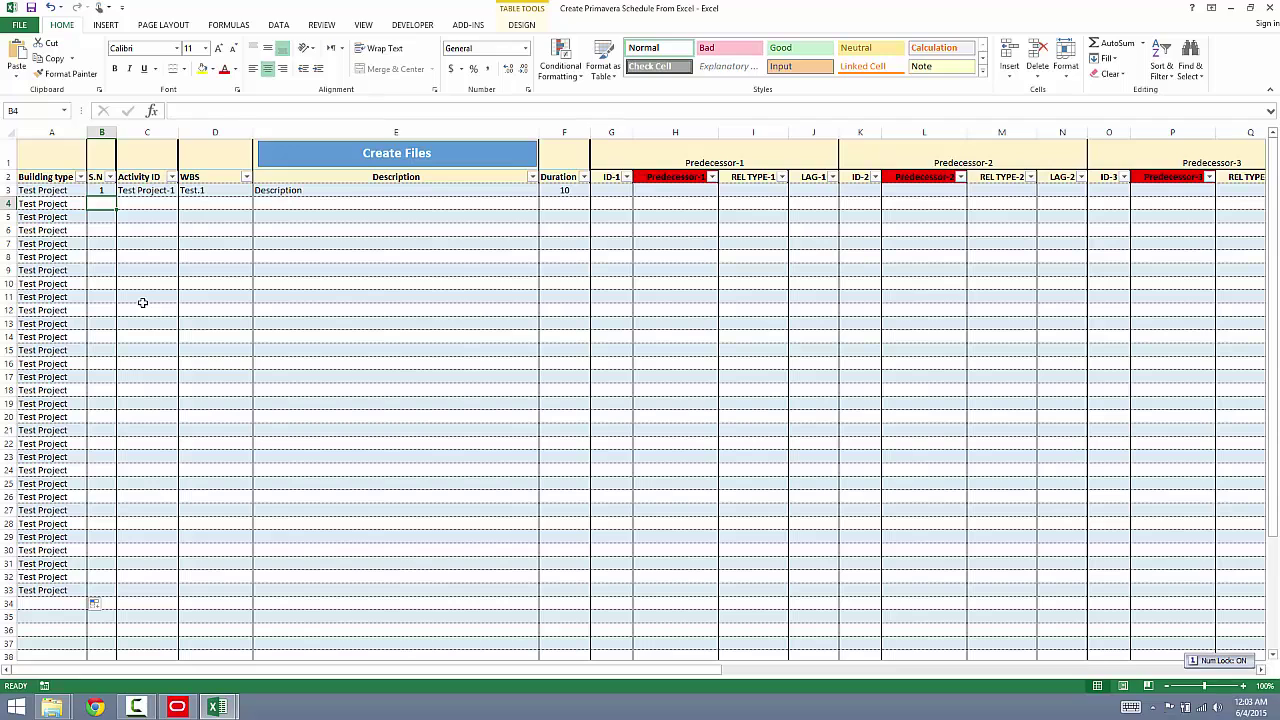
pyautogui.write('2')
pyautogui.press('Return')
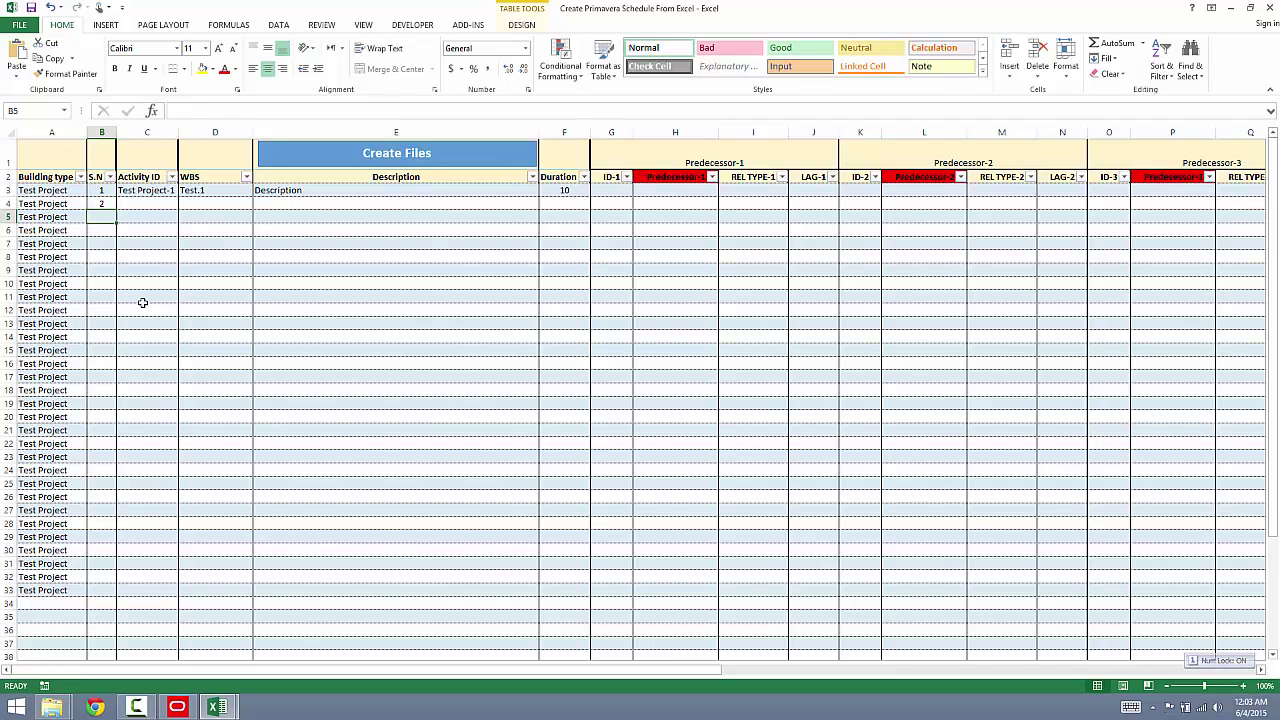
pyautogui.click(101, 205)
pyautogui.moveTo(115, 210); pyautogui.dragTo(119, 597)
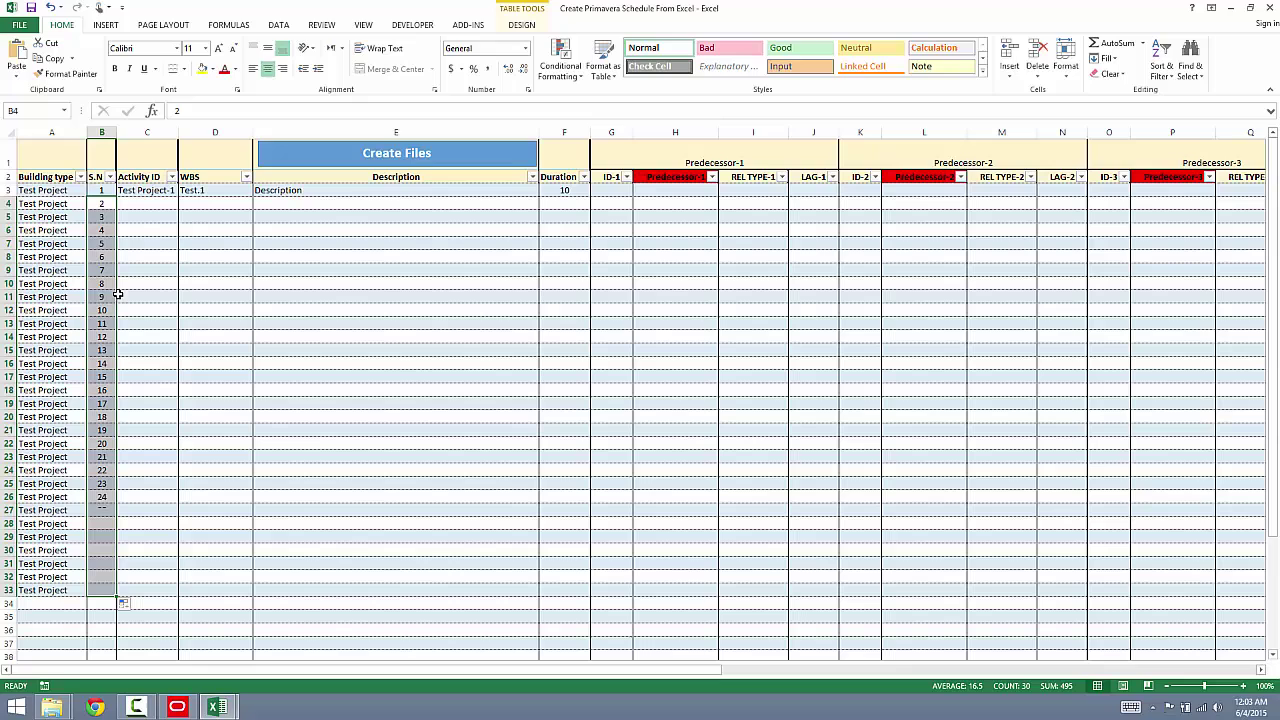
pyautogui.click(147, 190)
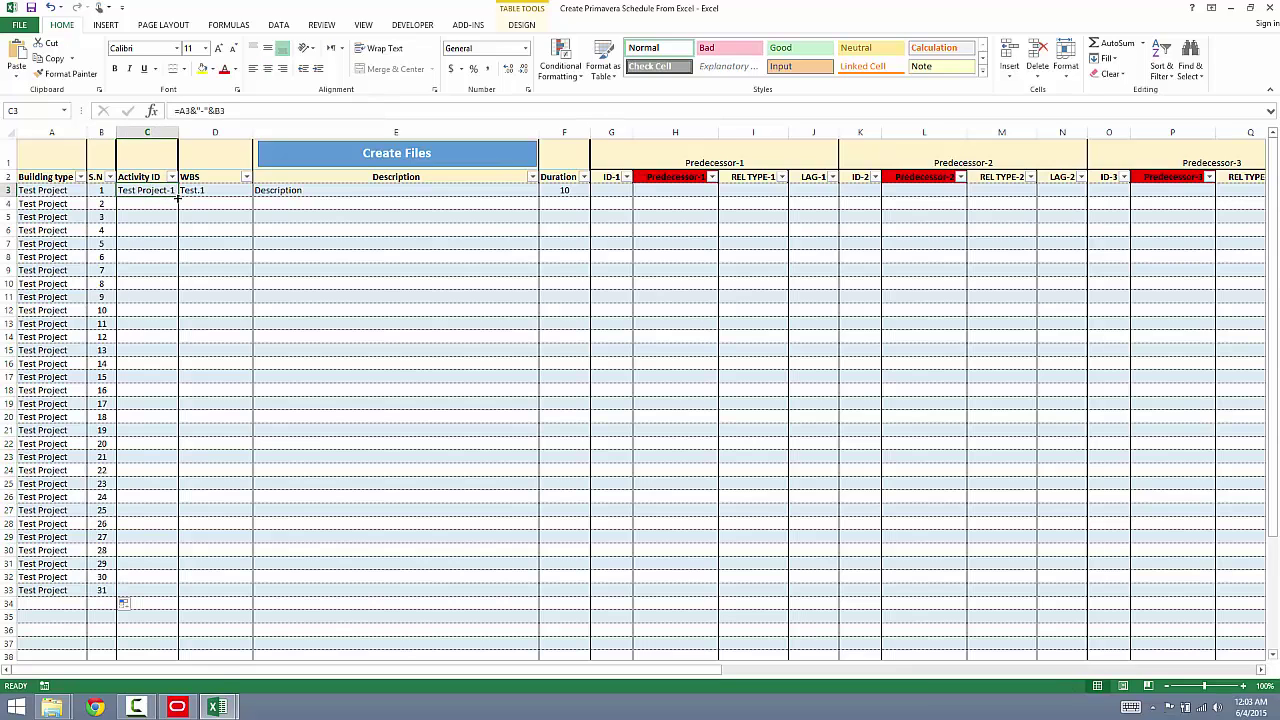
pyautogui.moveTo(177, 197); pyautogui.dragTo(173, 595)
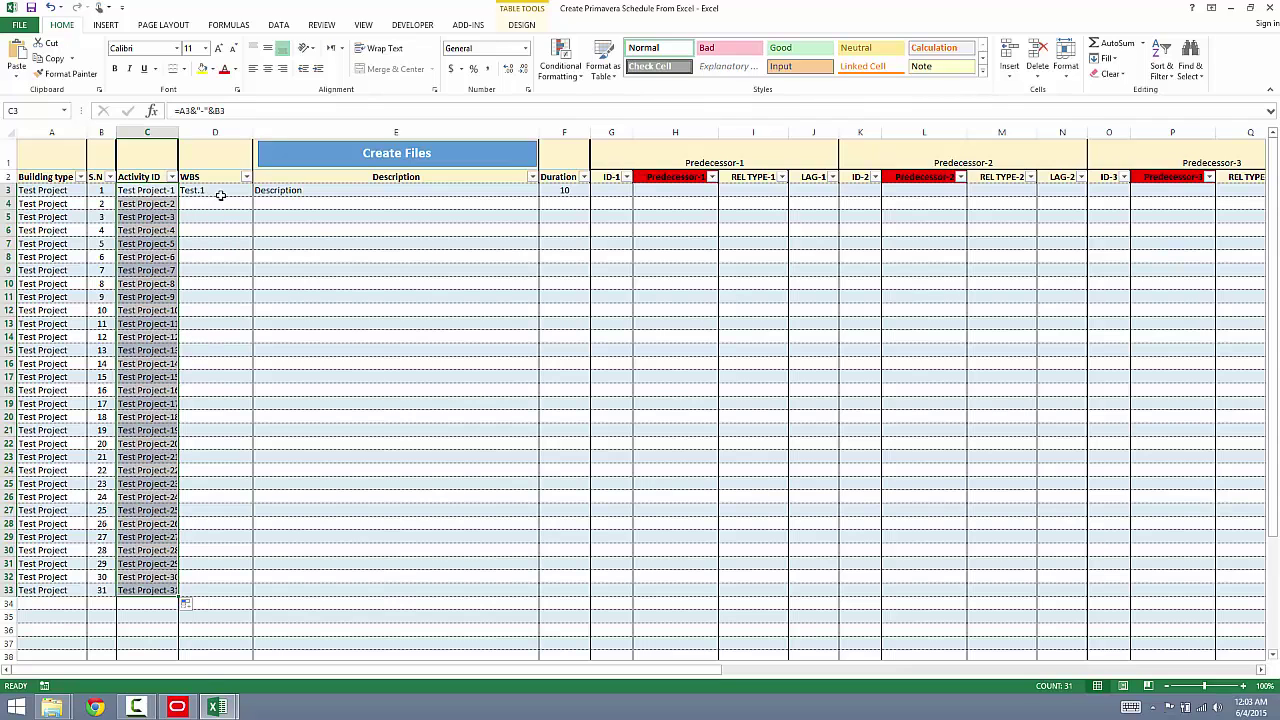
# Switch to P6 and open Test Project2's WBS view.
pyautogui.click(177, 707)
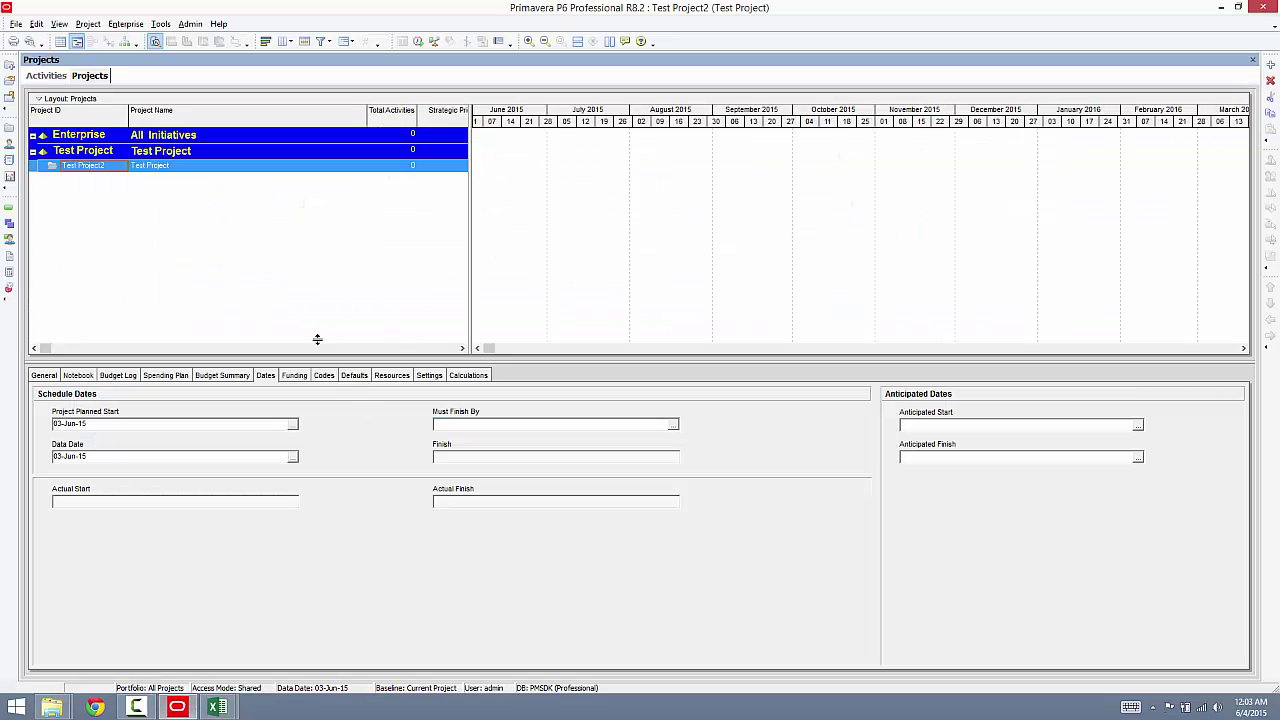
pyautogui.click(46, 77)
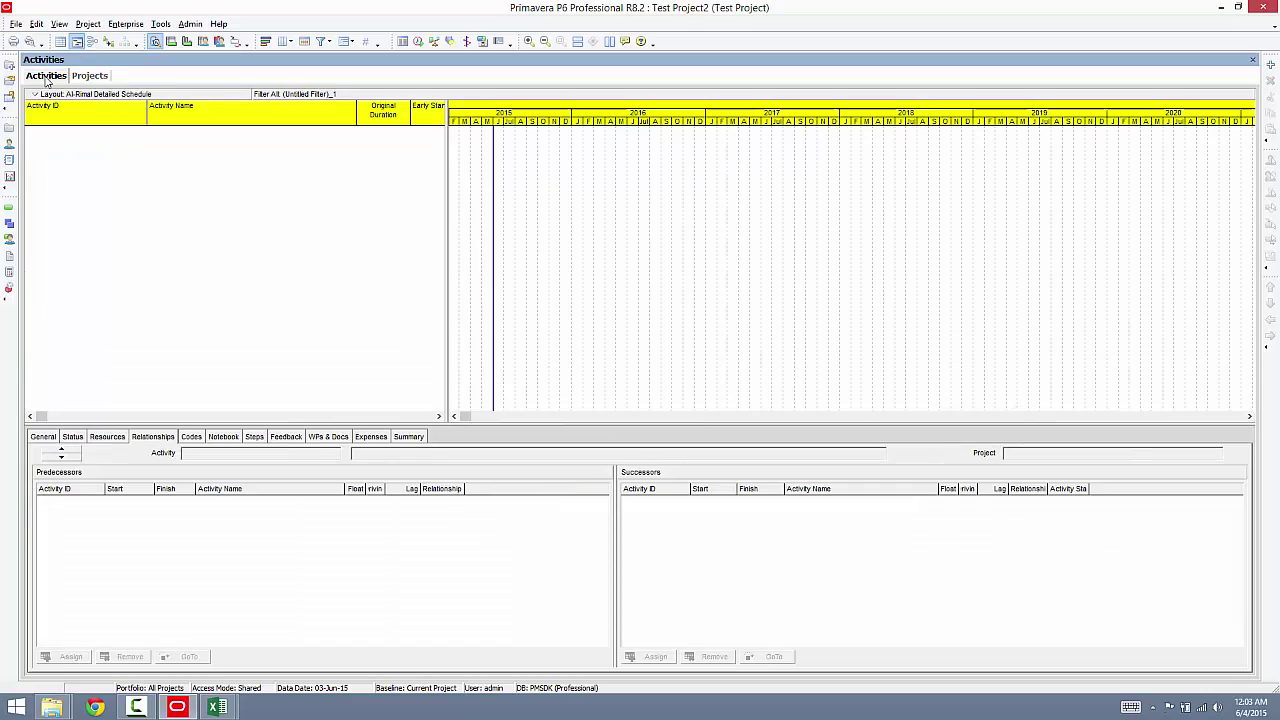
pyautogui.click(100, 24)
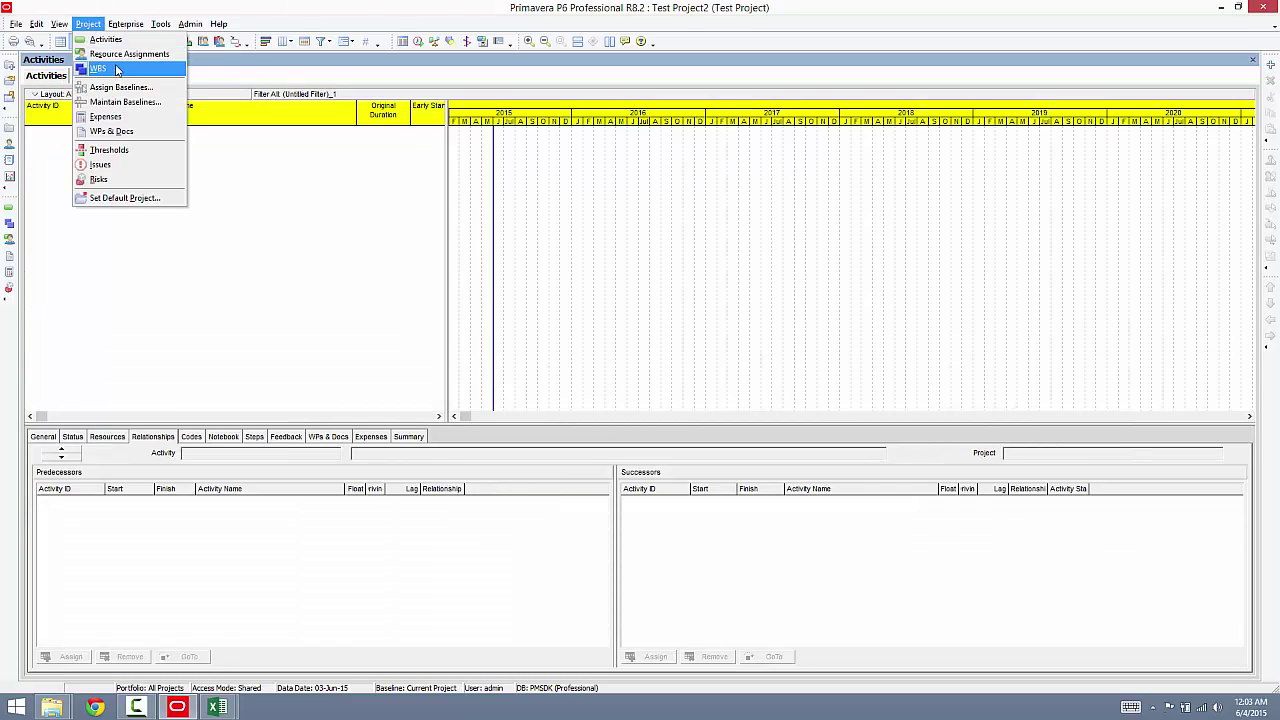
pyautogui.click(118, 68)
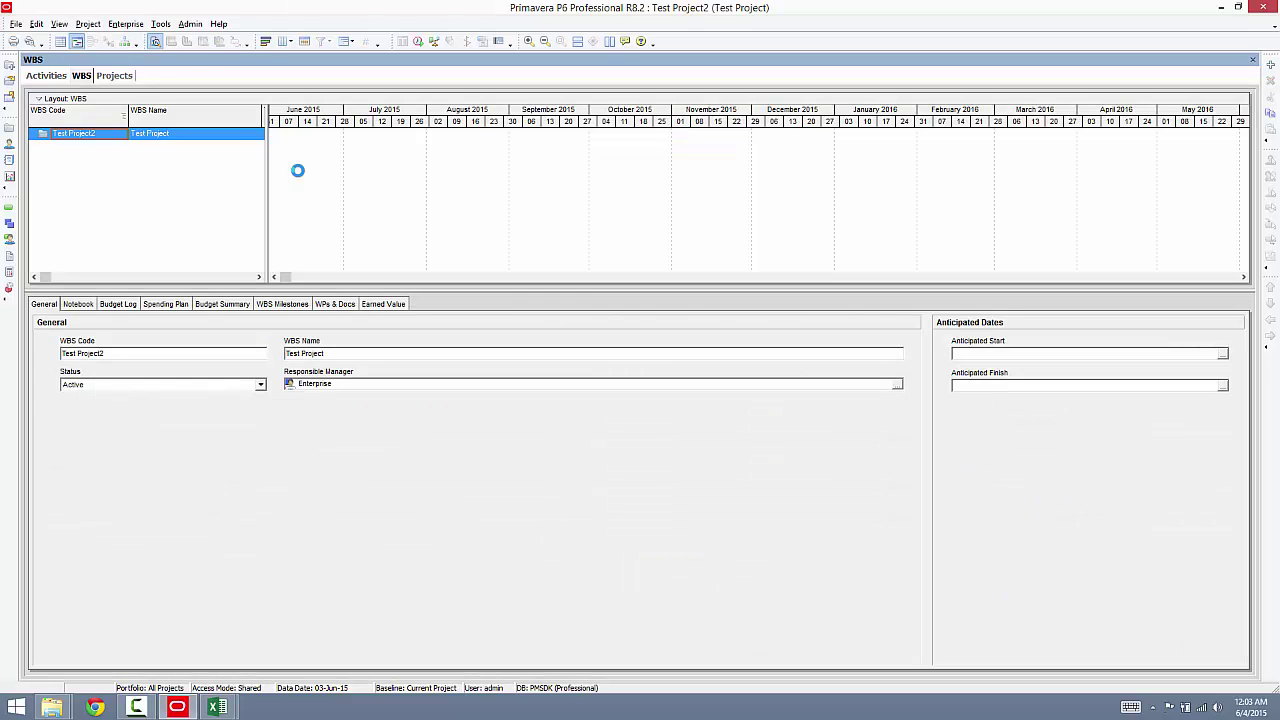
# Add Engineering and Construction WBS elements at the same level under Test Project2.
pyautogui.click(1272, 64)
pyautogui.click(187, 152)
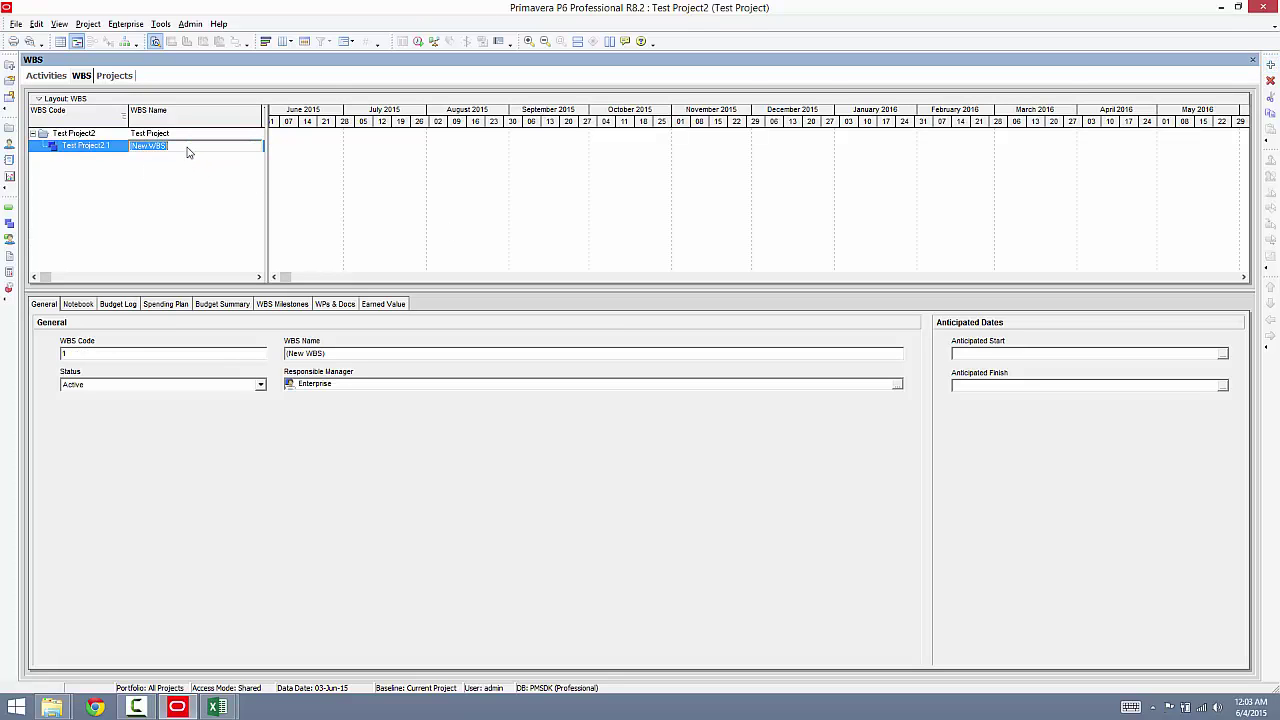
pyautogui.write('Engineering')
pyautogui.press('Return')
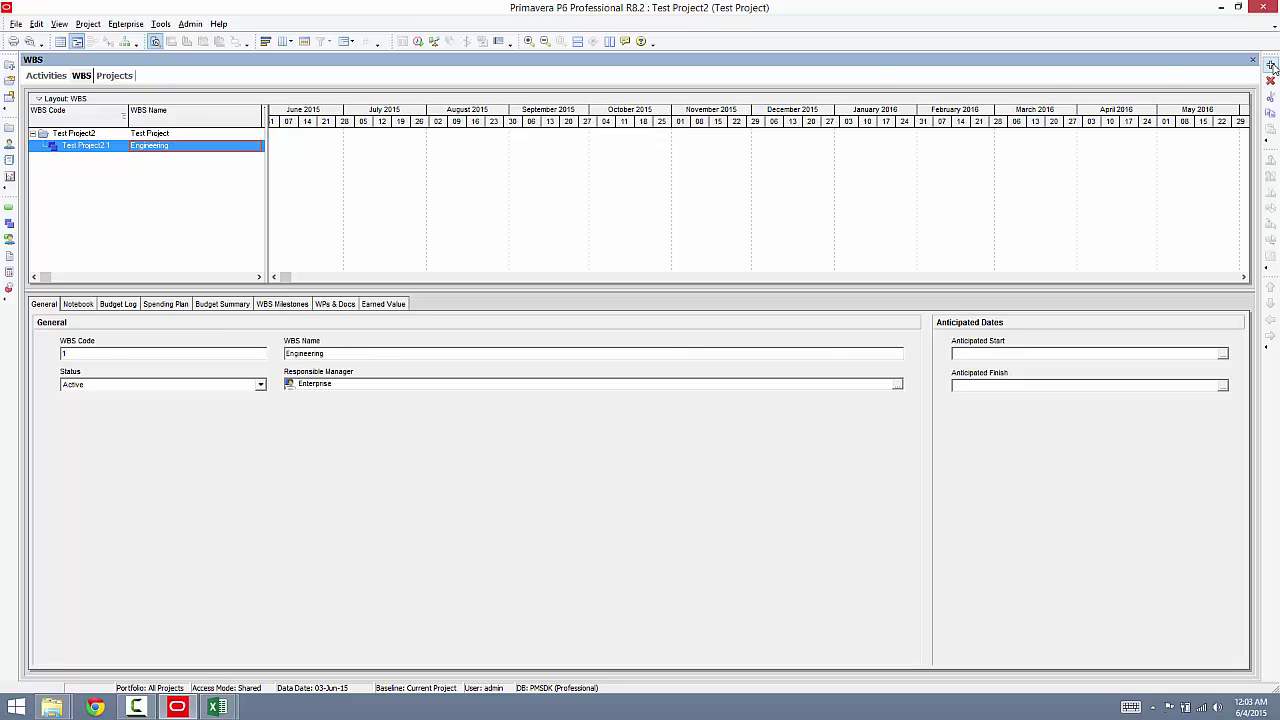
pyautogui.click(1271, 64)
pyautogui.click(184, 162)
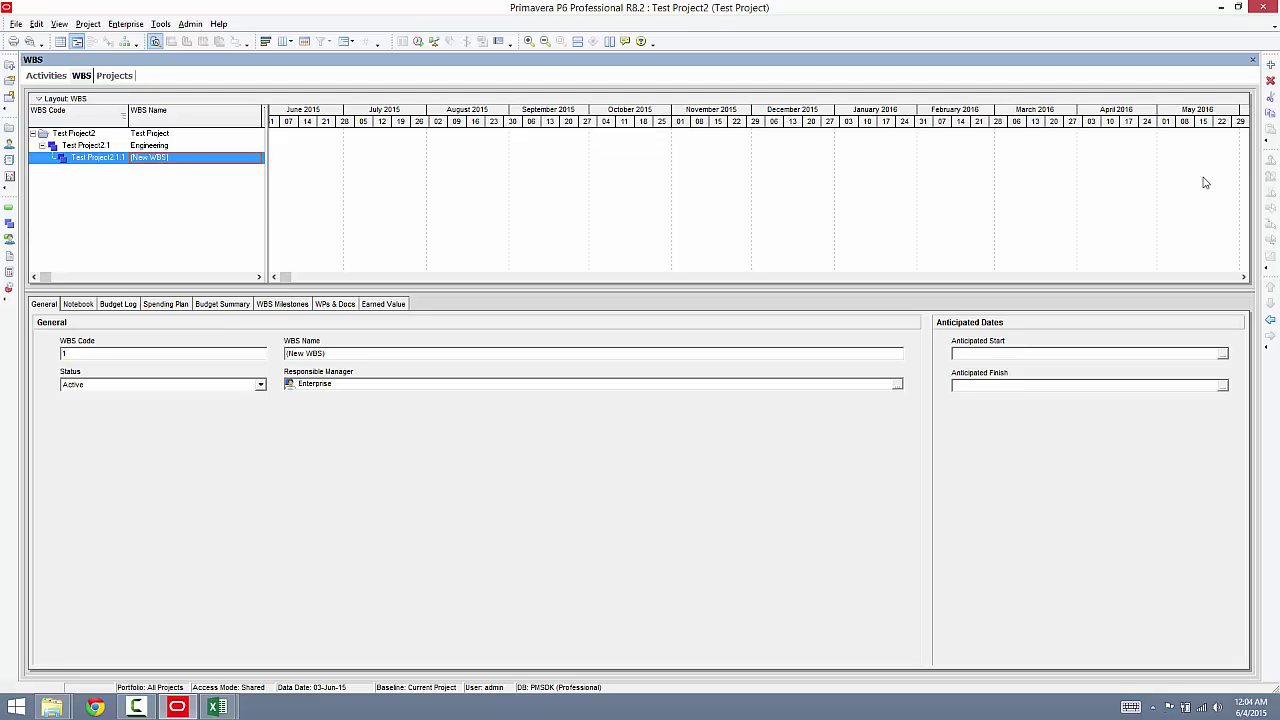
pyautogui.click(1270, 319)
pyautogui.click(181, 160)
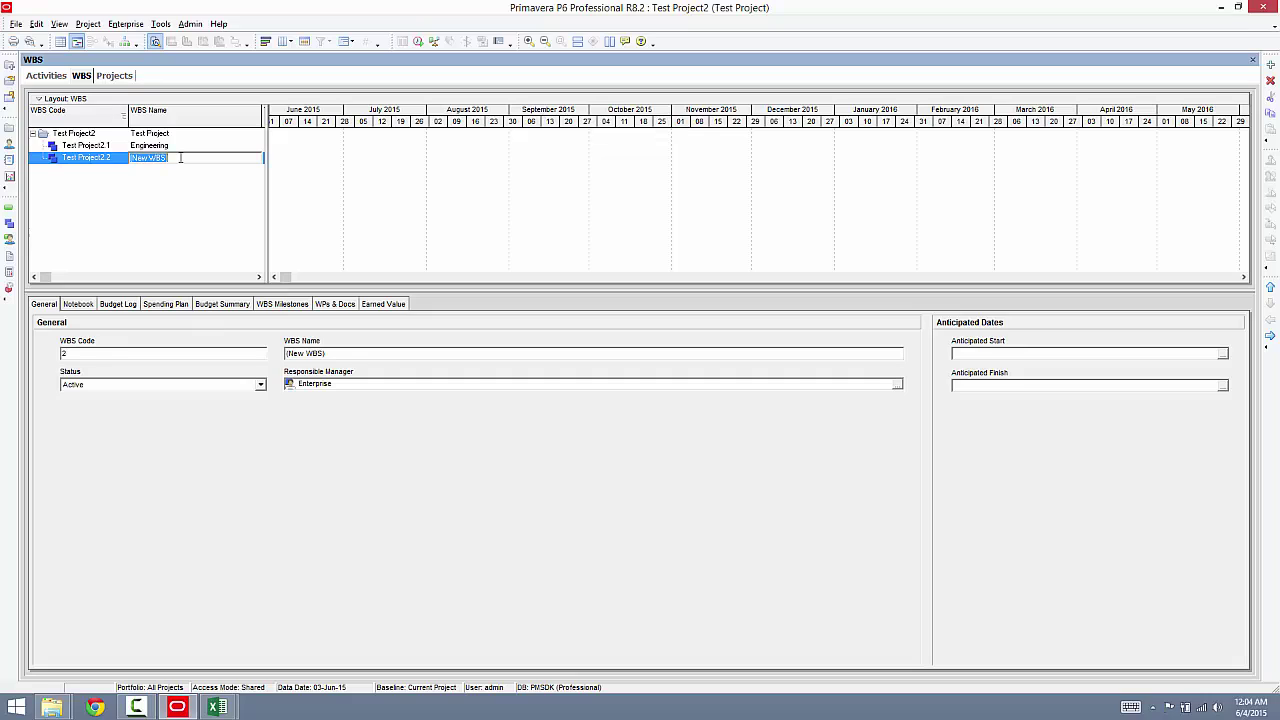
pyautogui.write('Construction')
pyautogui.press('Return')
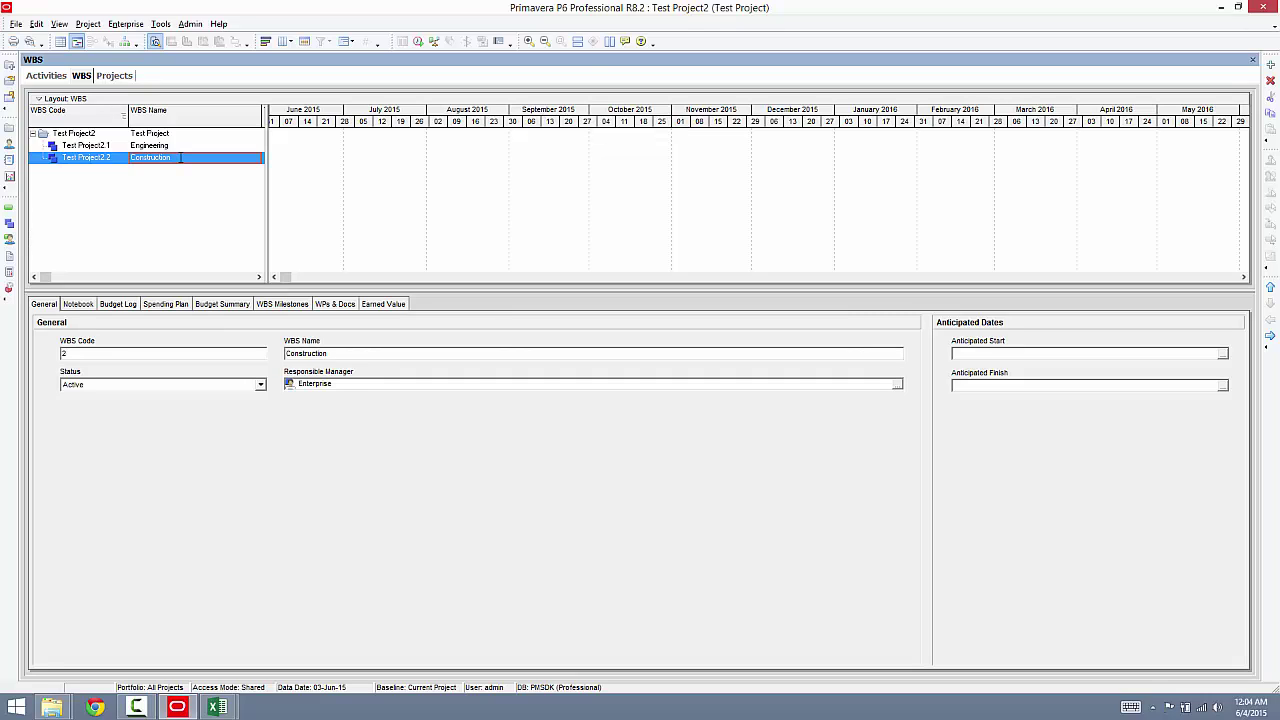
# Add a third WBS element named Testing at Construction's level.
pyautogui.click(1270, 65)
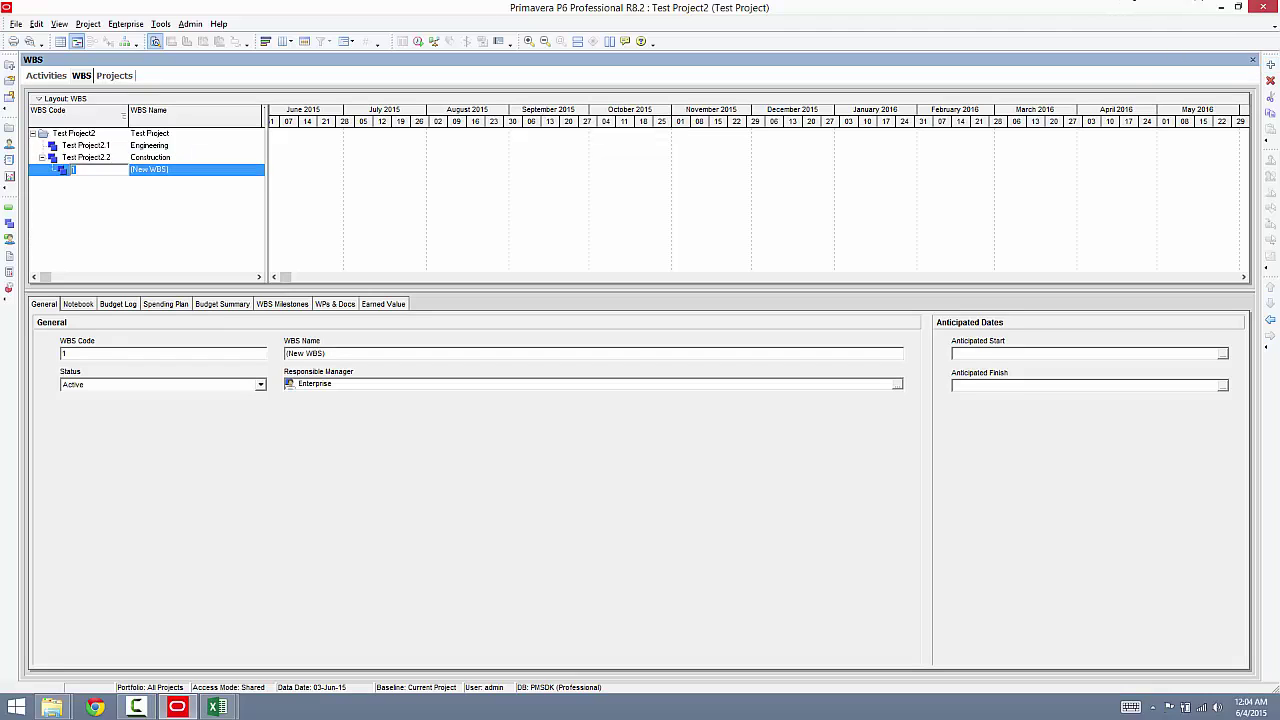
pyautogui.click(1270, 320)
pyautogui.click(174, 172)
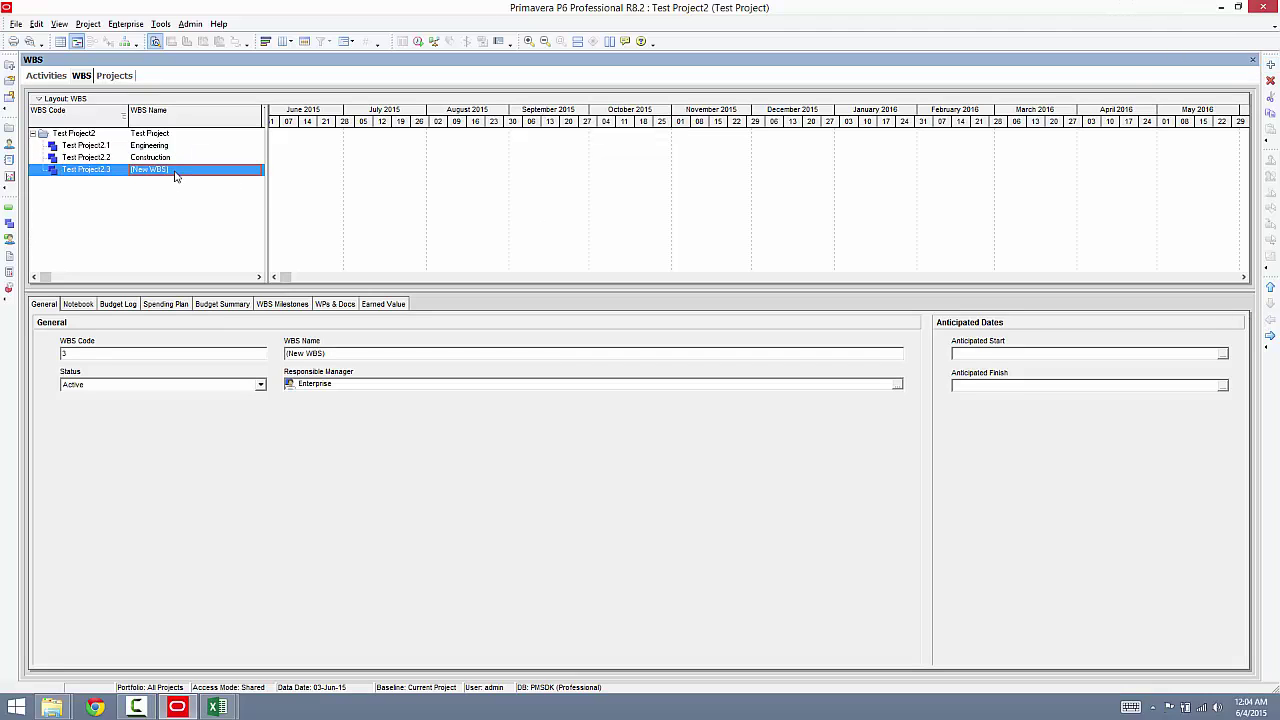
pyautogui.write('Testing')
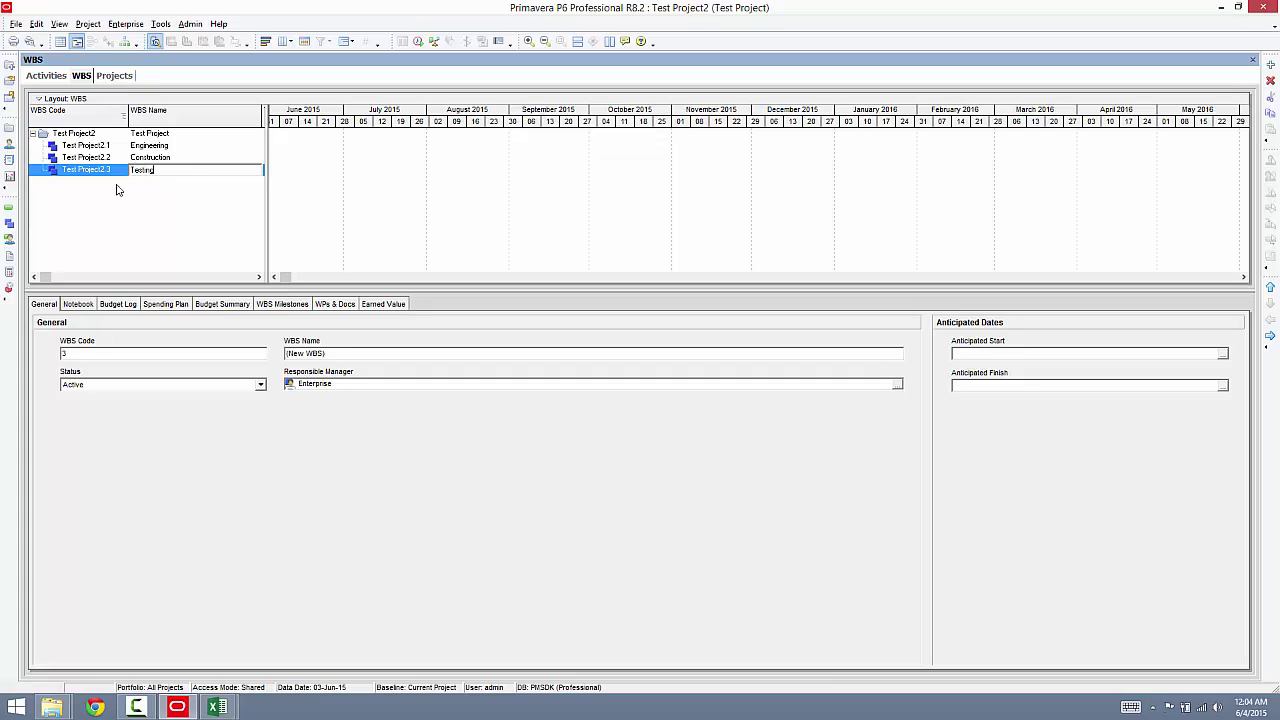
pyautogui.press('Return')
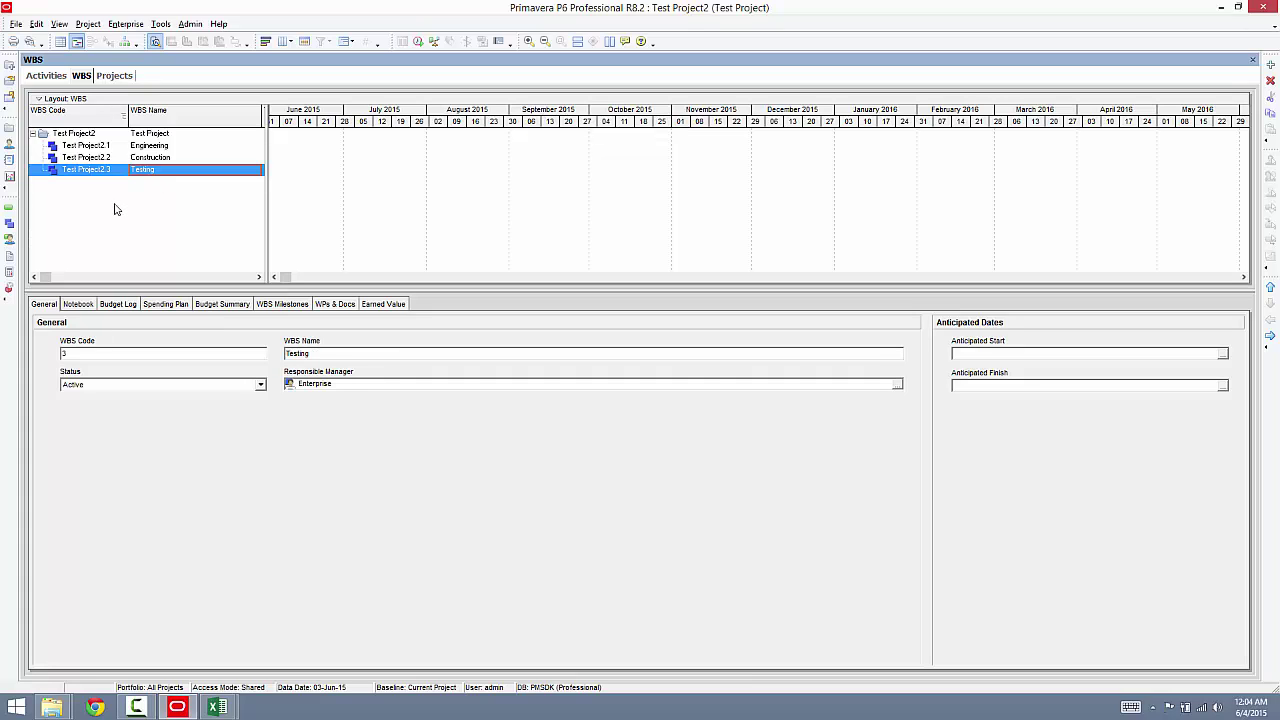
# Confirm Engineering keeps WBS code Test Project2.1, then switch to the Excel windows.
pyautogui.click(107, 147)
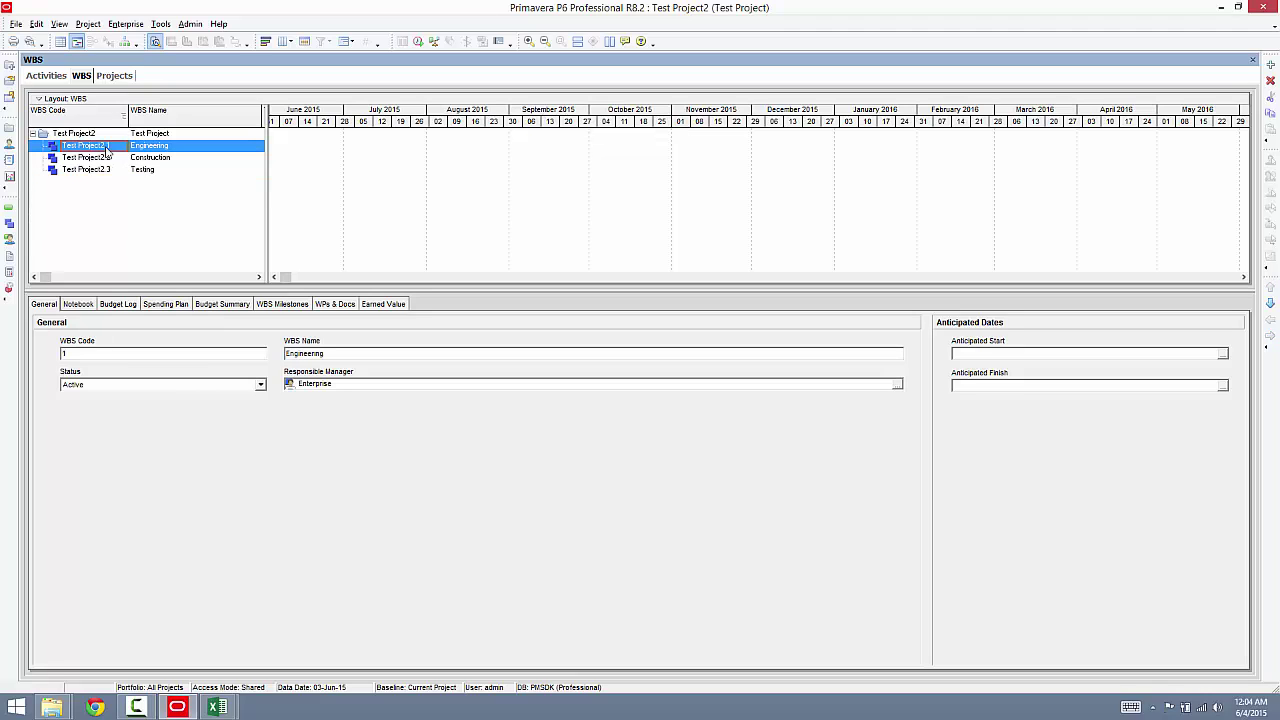
pyautogui.click(113, 147)
pyautogui.press('Return')
pyautogui.click(100, 158)
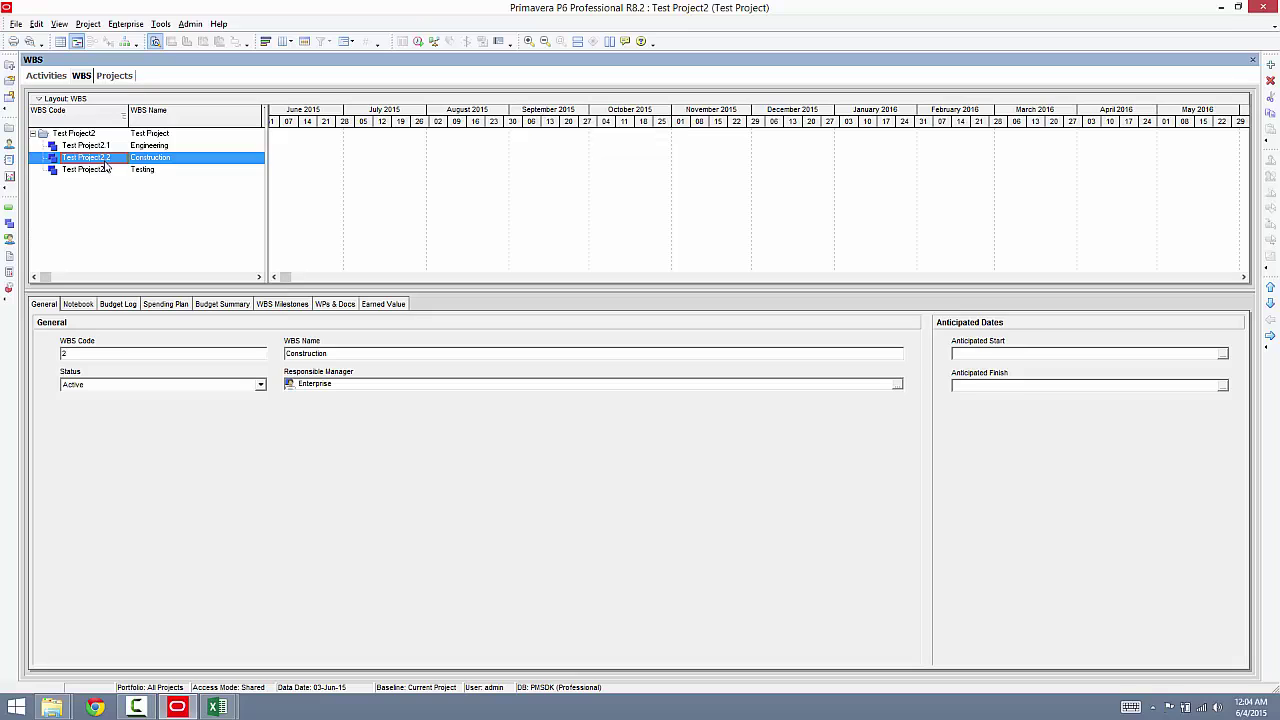
pyautogui.click(222, 707)
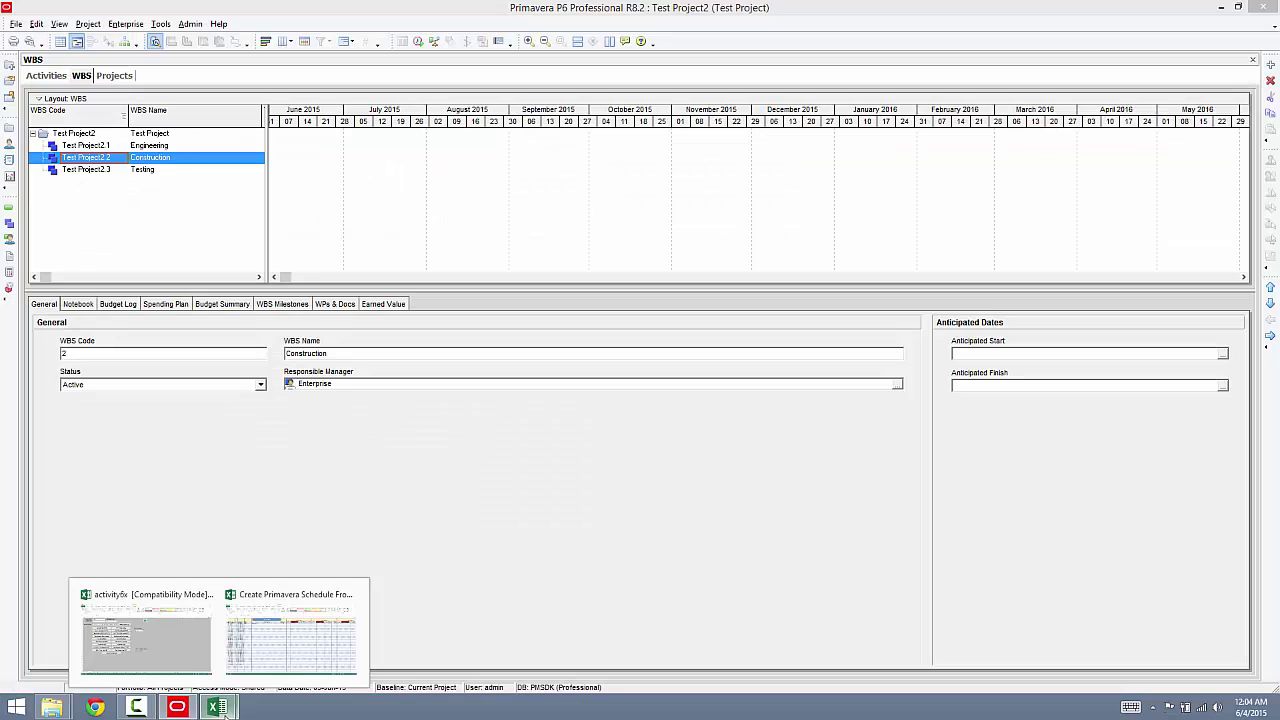
# Replace D3's old Test.1 WBS value with the Test Project2 text copied from cell T3.
pyautogui.click(274, 611)
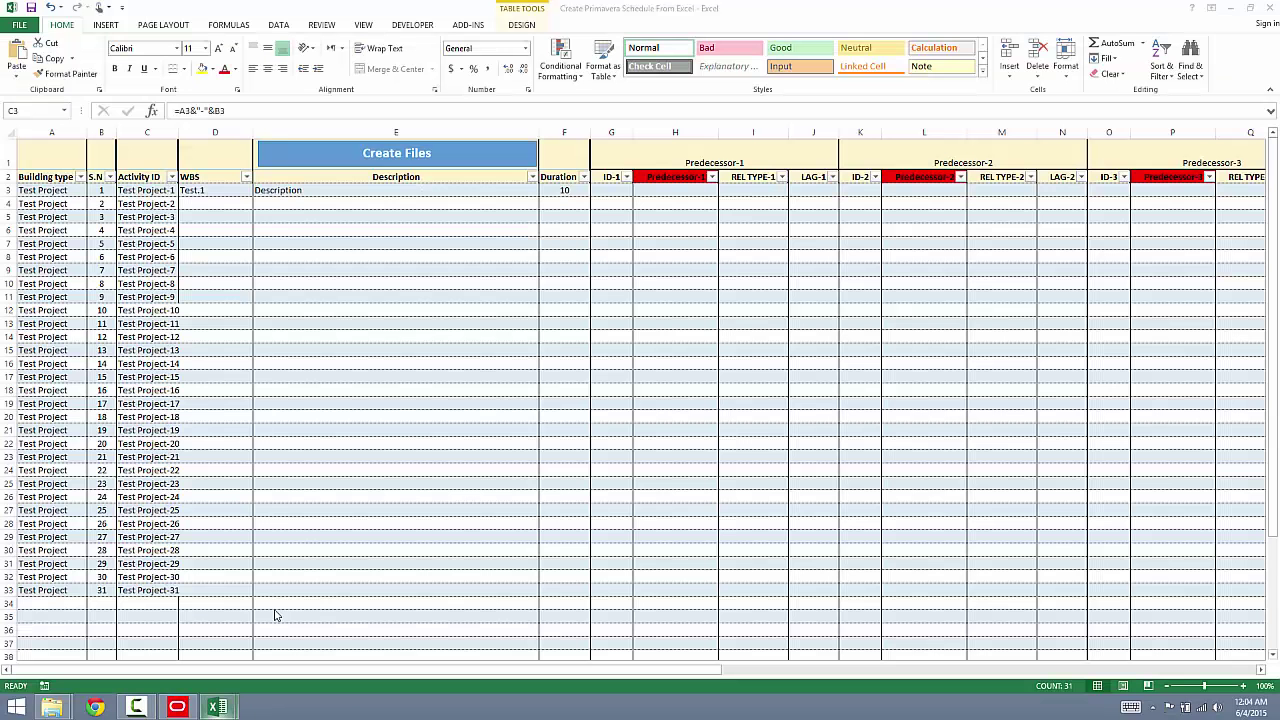
pyautogui.click(206, 191)
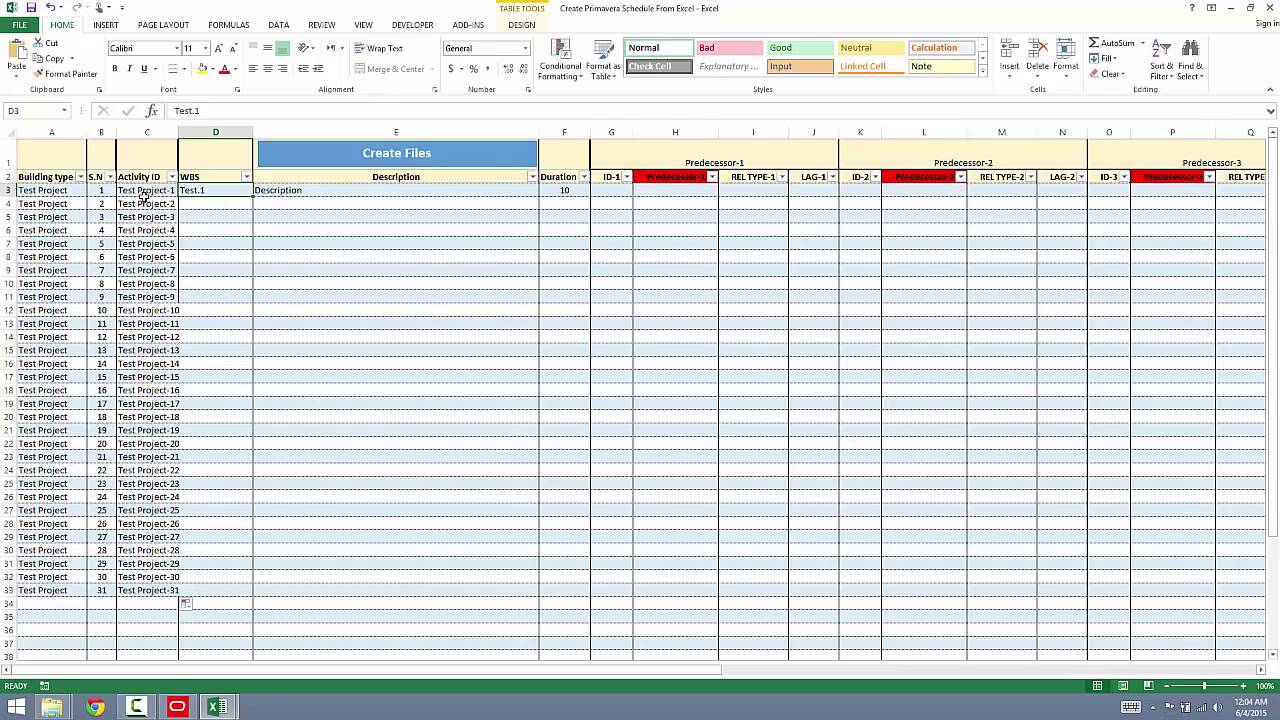
pyautogui.moveTo(684, 669); pyautogui.dragTo(894, 228)
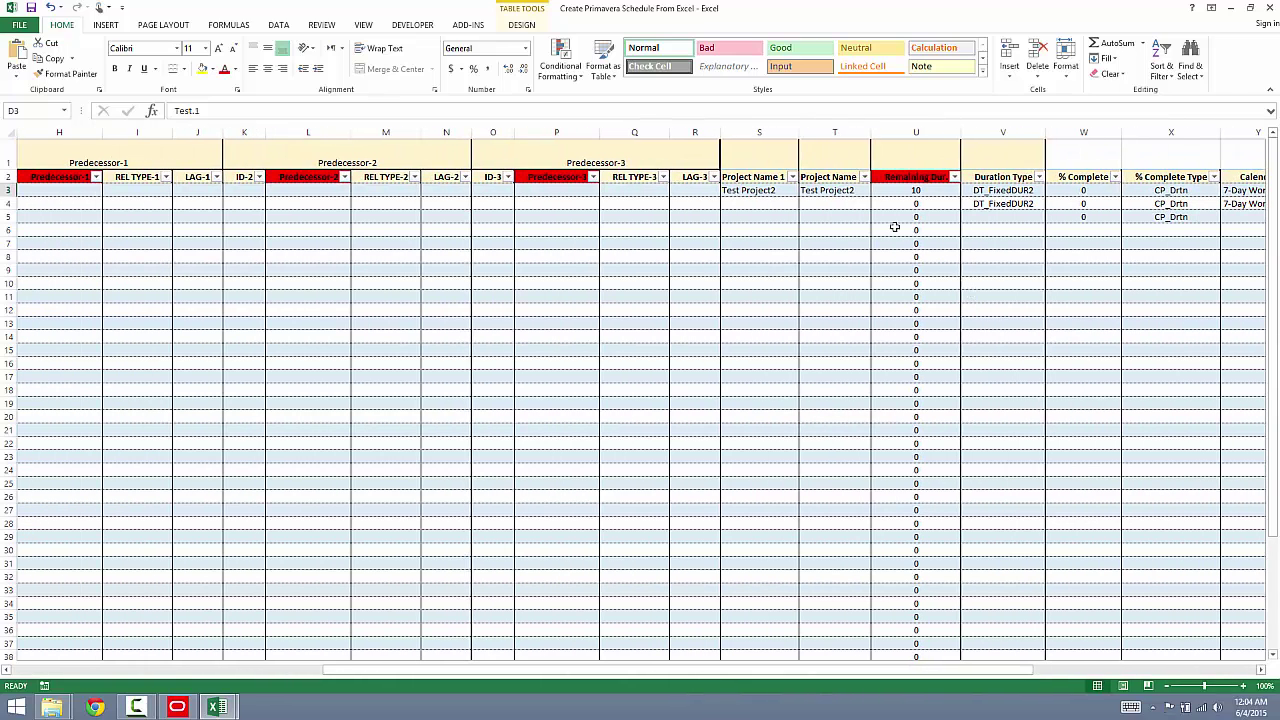
pyautogui.click(846, 191)
pyautogui.moveTo(230, 110); pyautogui.dragTo(174, 110)
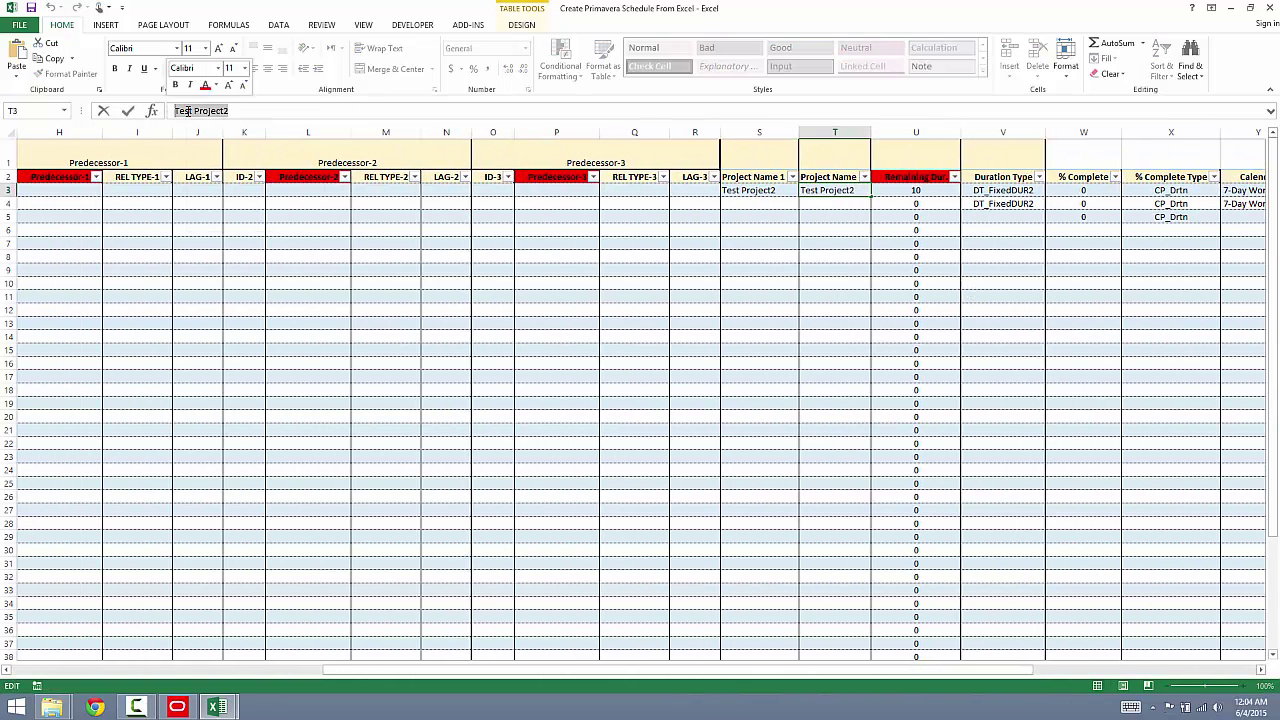
pyautogui.rightClick(190, 112)
pyautogui.click(214, 136)
pyautogui.moveTo(829, 666); pyautogui.dragTo(409, 586)
pyautogui.click(216, 190)
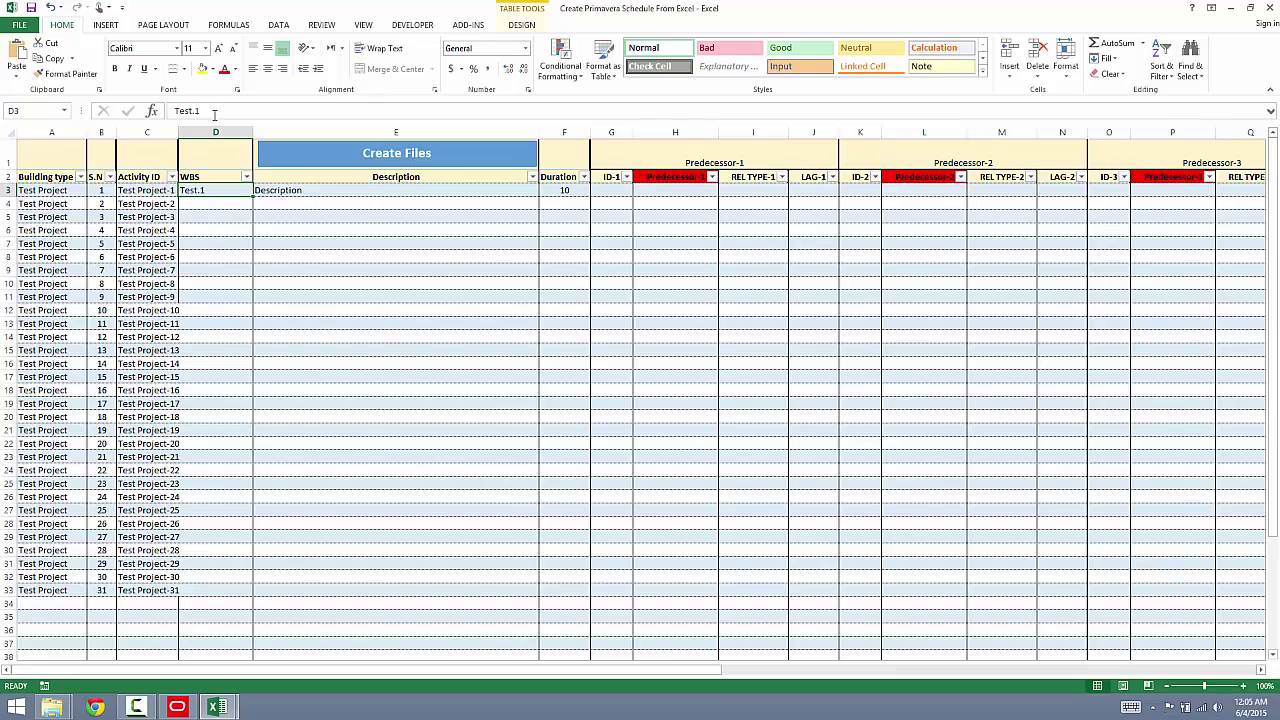
pyautogui.moveTo(215, 112); pyautogui.dragTo(100, 110)
pyautogui.hotkey('ctrl', 'v')
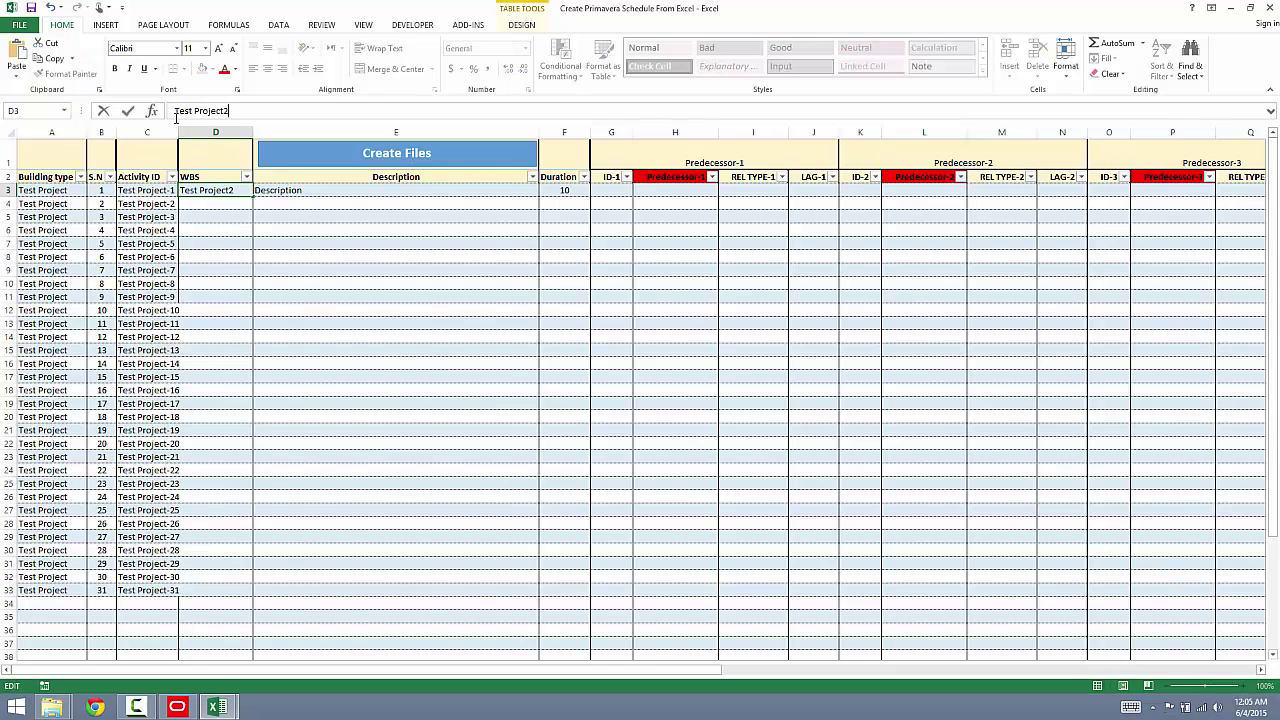
pyautogui.hotkey('ctrl', 'Return')
# Copy the Test Project2.1 WBS value from D3 down through D4:D14.
pyautogui.rightClick(227, 193)
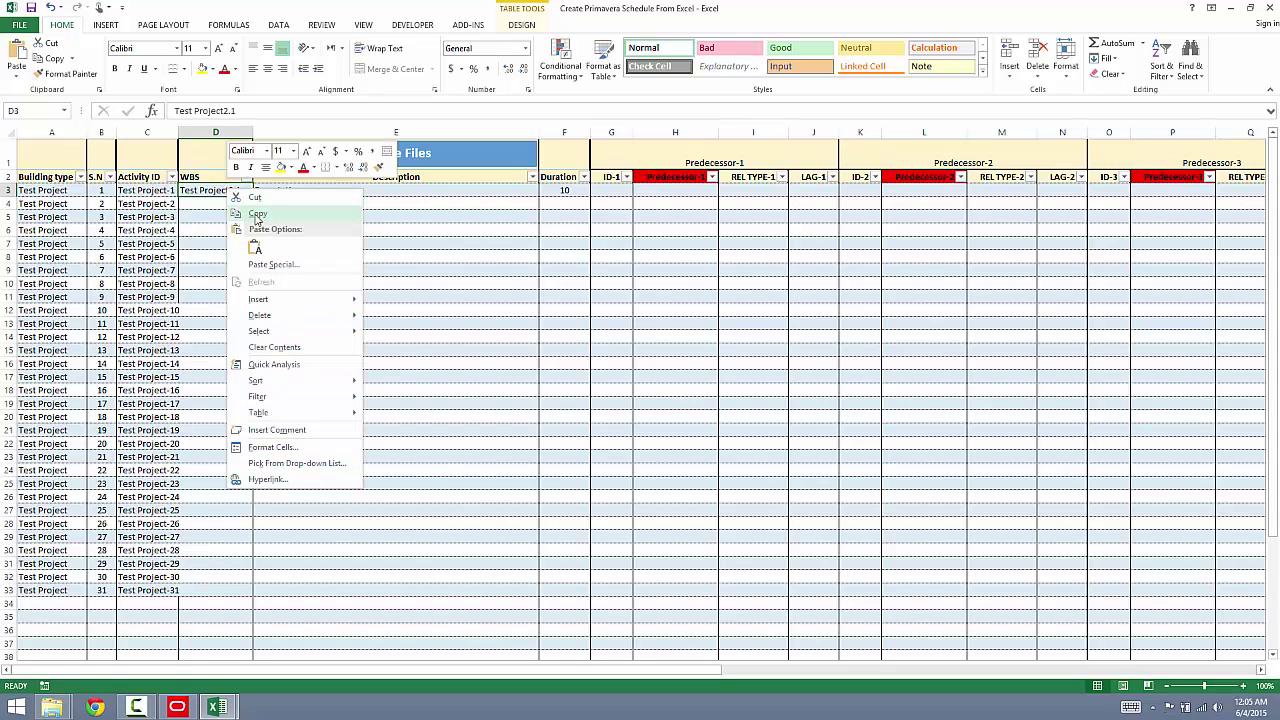
pyautogui.click(258, 215)
pyautogui.moveTo(215, 204); pyautogui.dragTo(226, 321)
pyautogui.rightClick(226, 321)
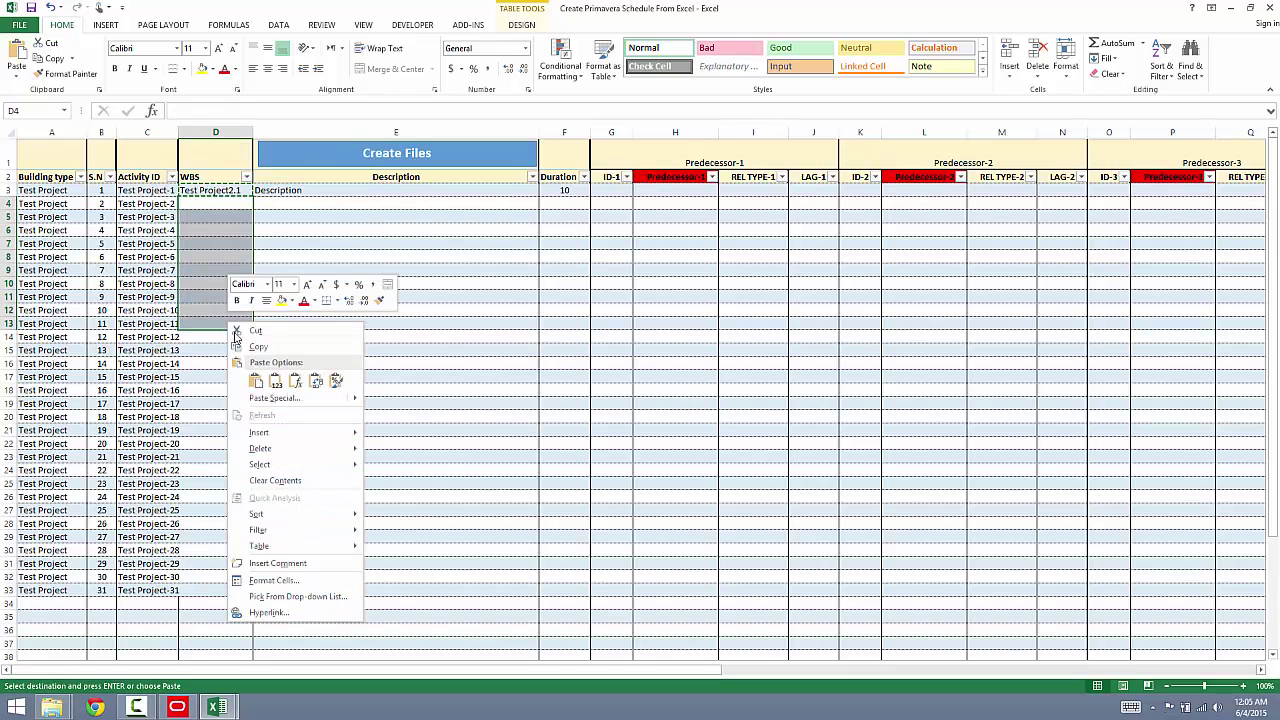
pyautogui.click(266, 372)
pyautogui.click(219, 341)
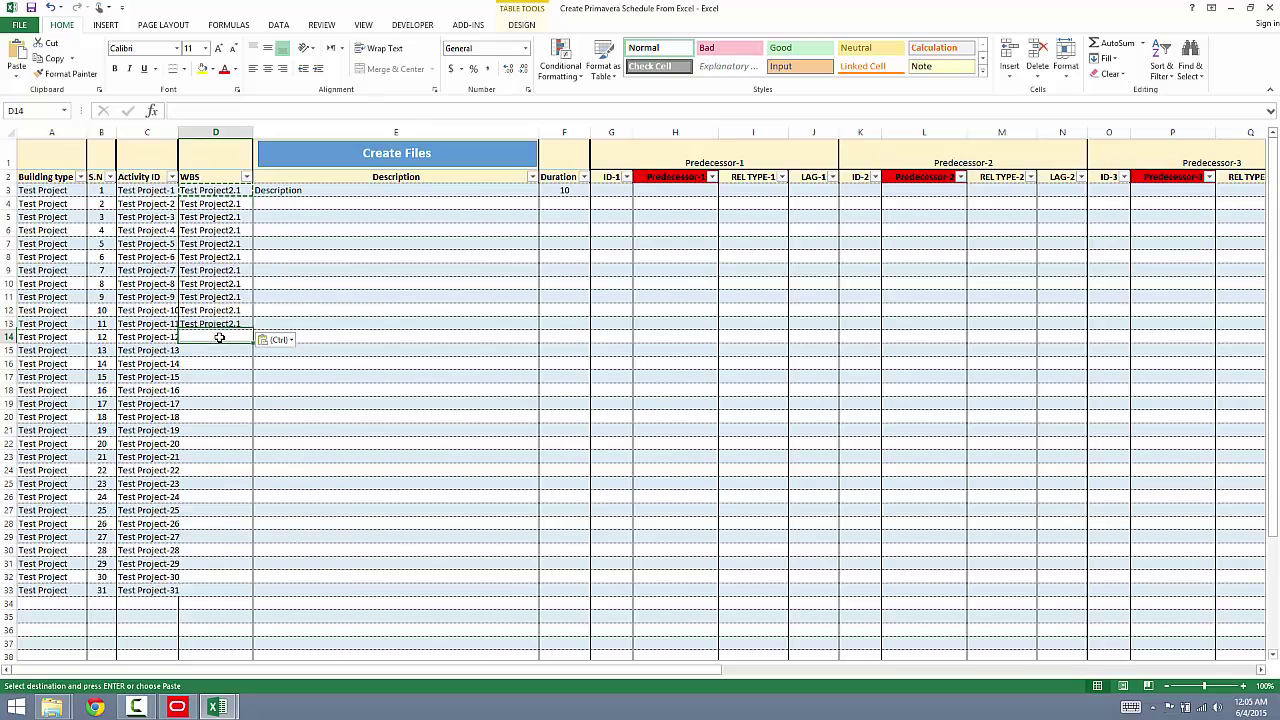
pyautogui.rightClick(219, 341)
pyautogui.click(264, 395)
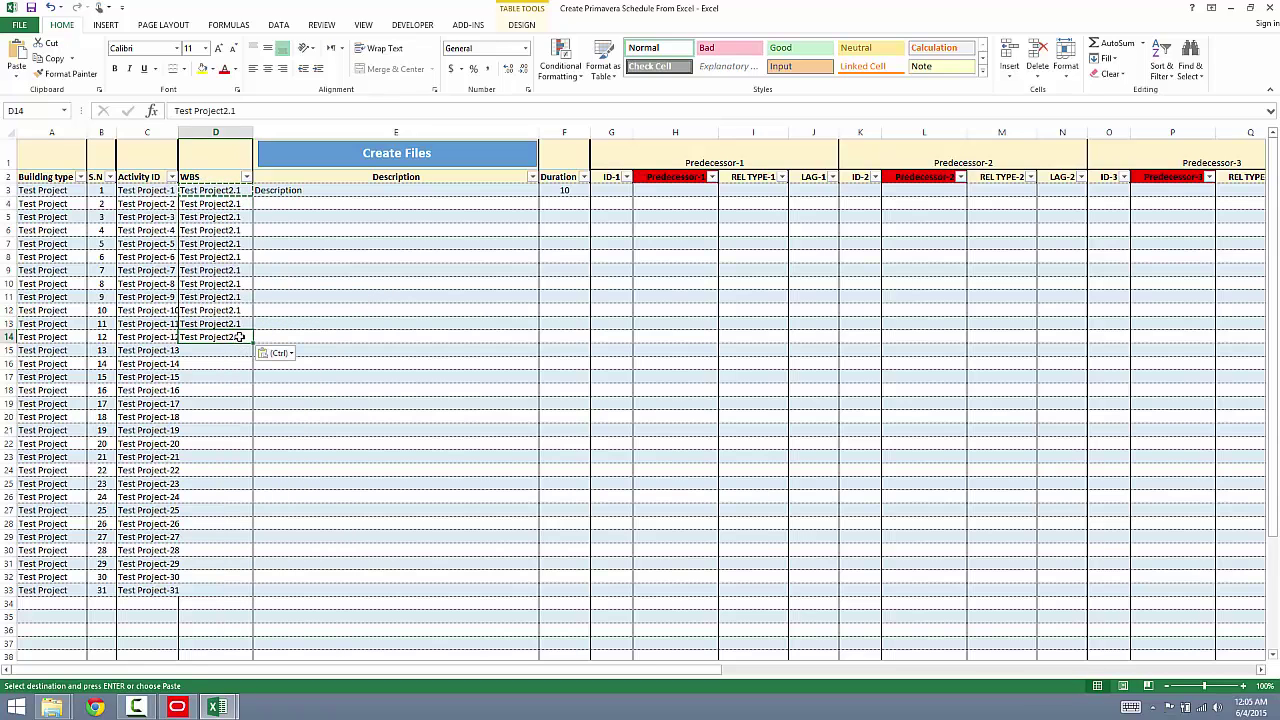
pyautogui.press('Escape')
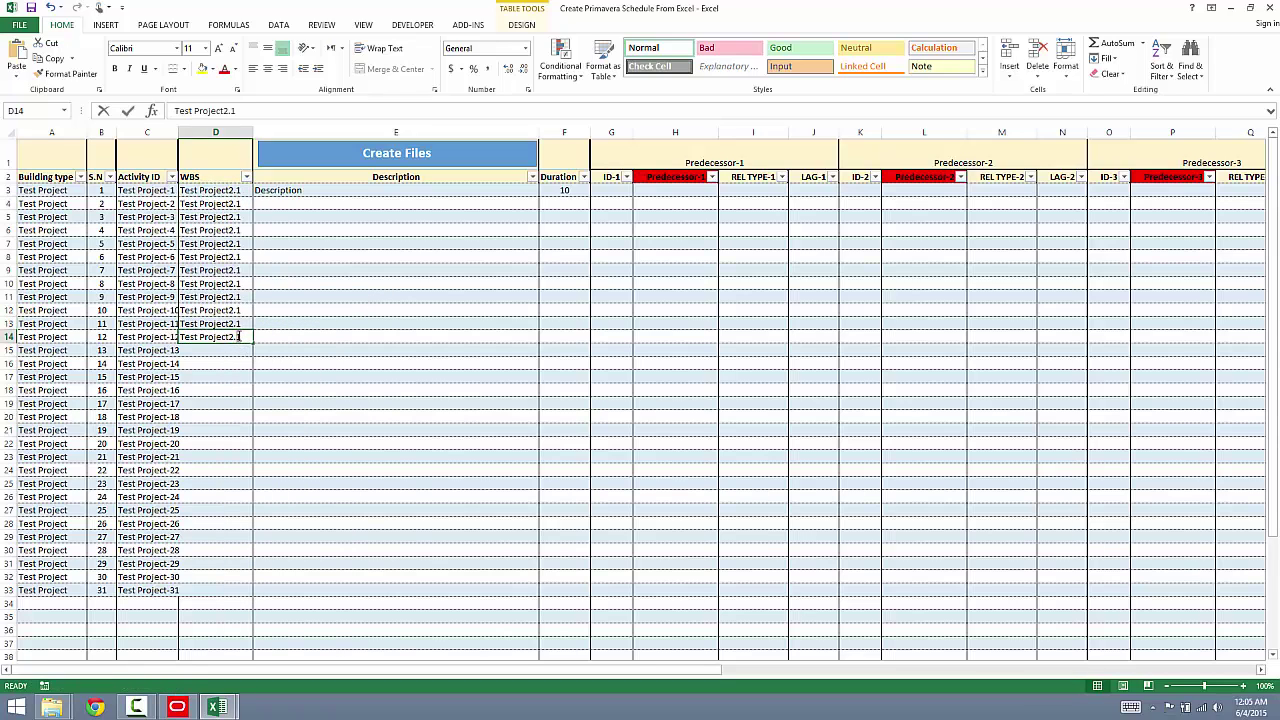
# Change D14 to Test Project2.2 and copy it down through D15:D26.
pyautogui.doubleClick(239, 336)
pyautogui.hotkey('ctrl', 'Return')
pyautogui.rightClick(240, 336)
pyautogui.click(262, 362)
pyautogui.moveTo(225, 350); pyautogui.dragTo(226, 497)
pyautogui.rightClick(226, 497)
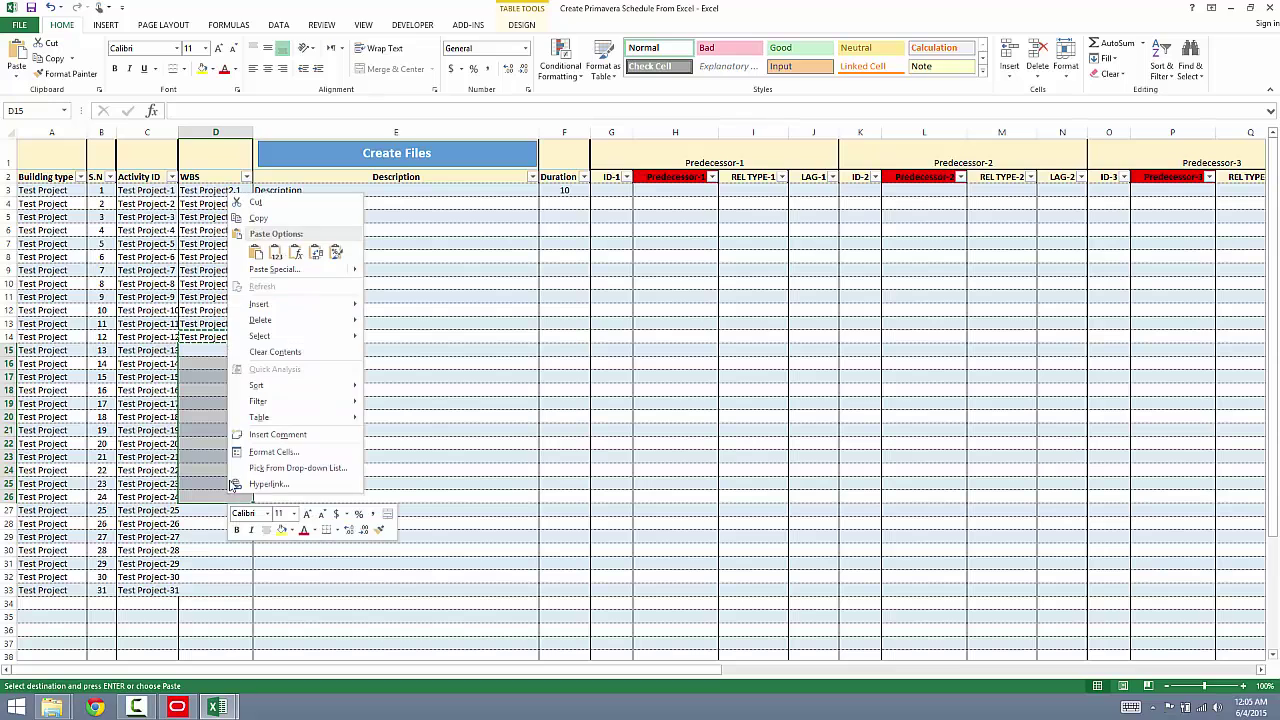
pyautogui.click(282, 257)
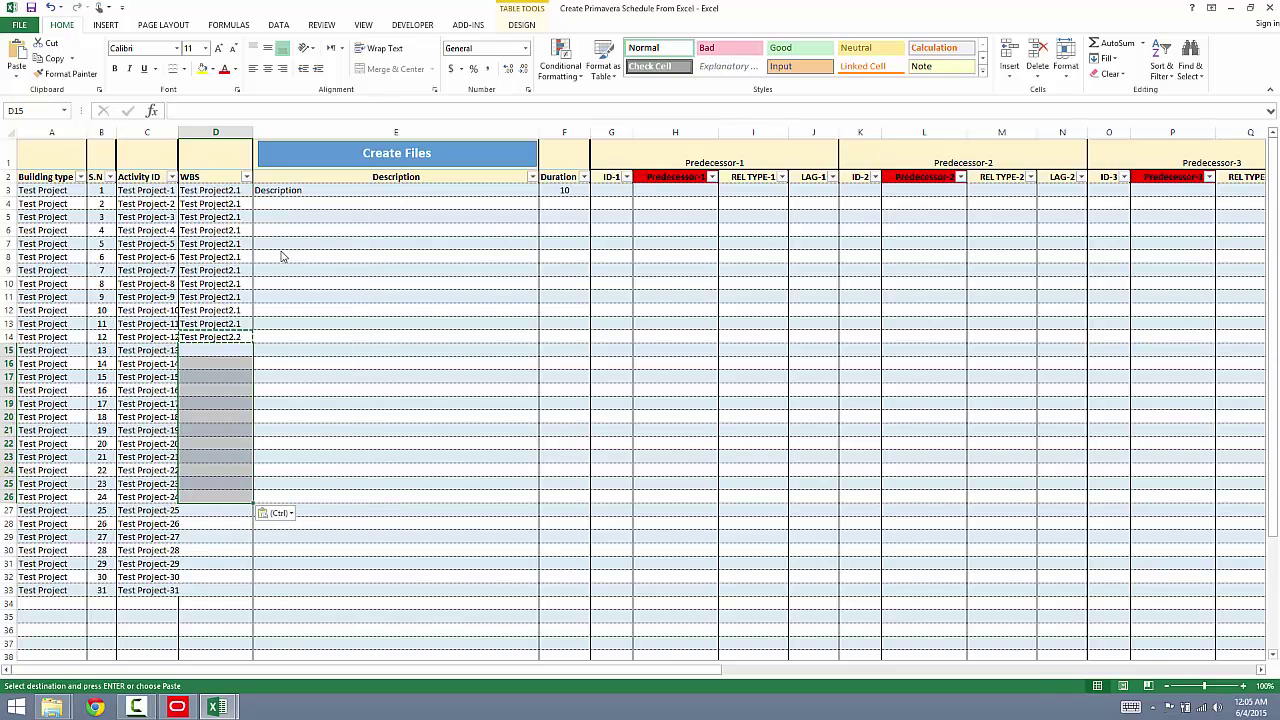
# Fill D27 with Test Project2.3 and paste it as values into D28:D33.
pyautogui.click(213, 511)
pyautogui.press('Escape')
pyautogui.rightClick(213, 511)
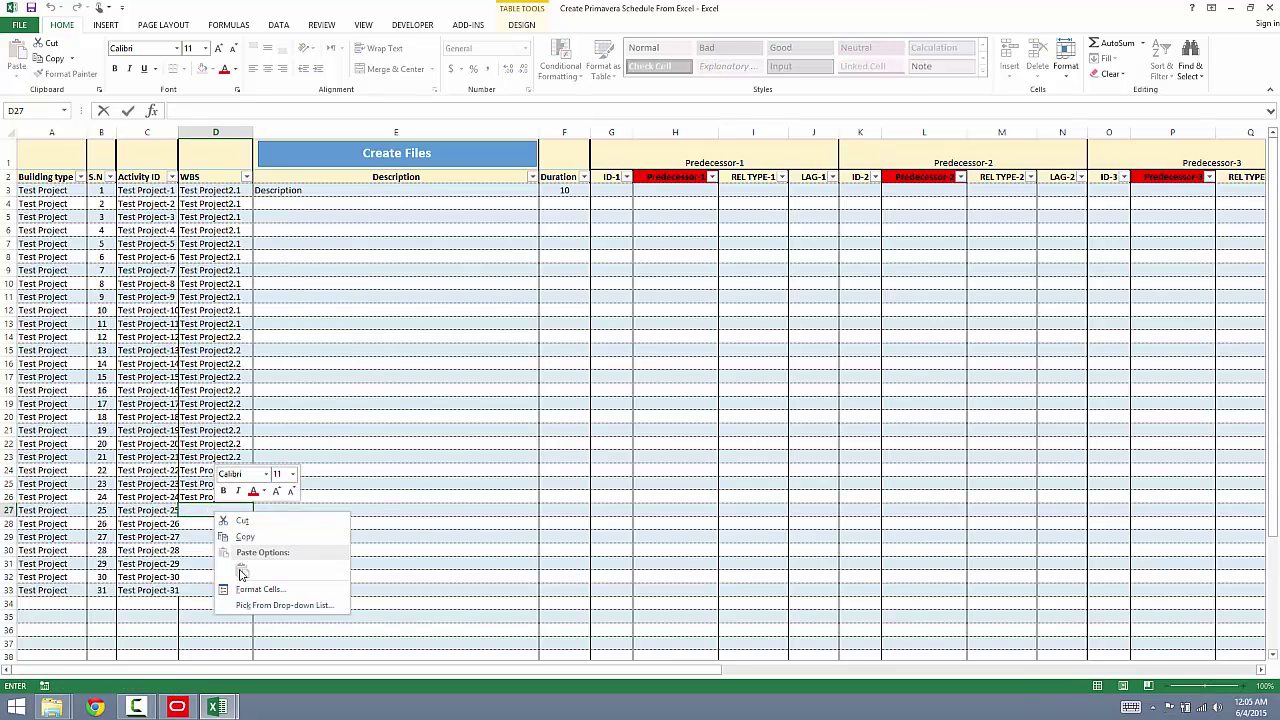
pyautogui.press('Escape')
pyautogui.click(212, 496)
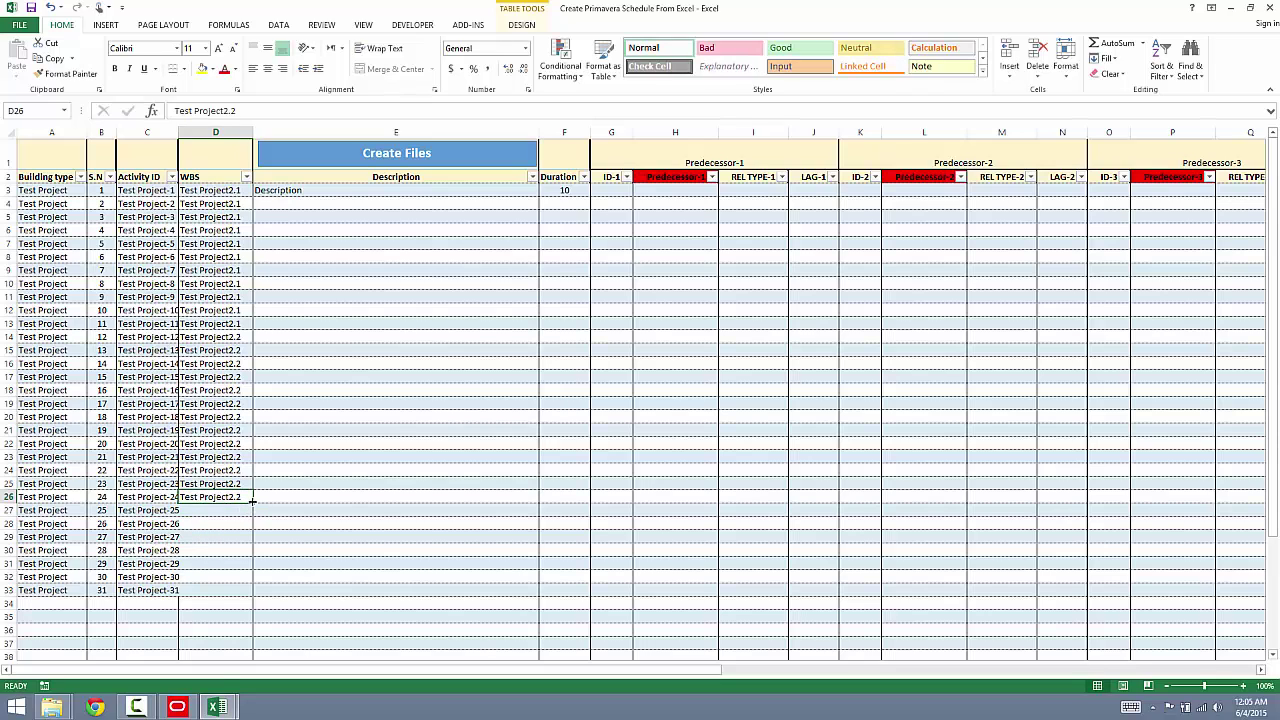
pyautogui.moveTo(252, 502); pyautogui.dragTo(254, 514)
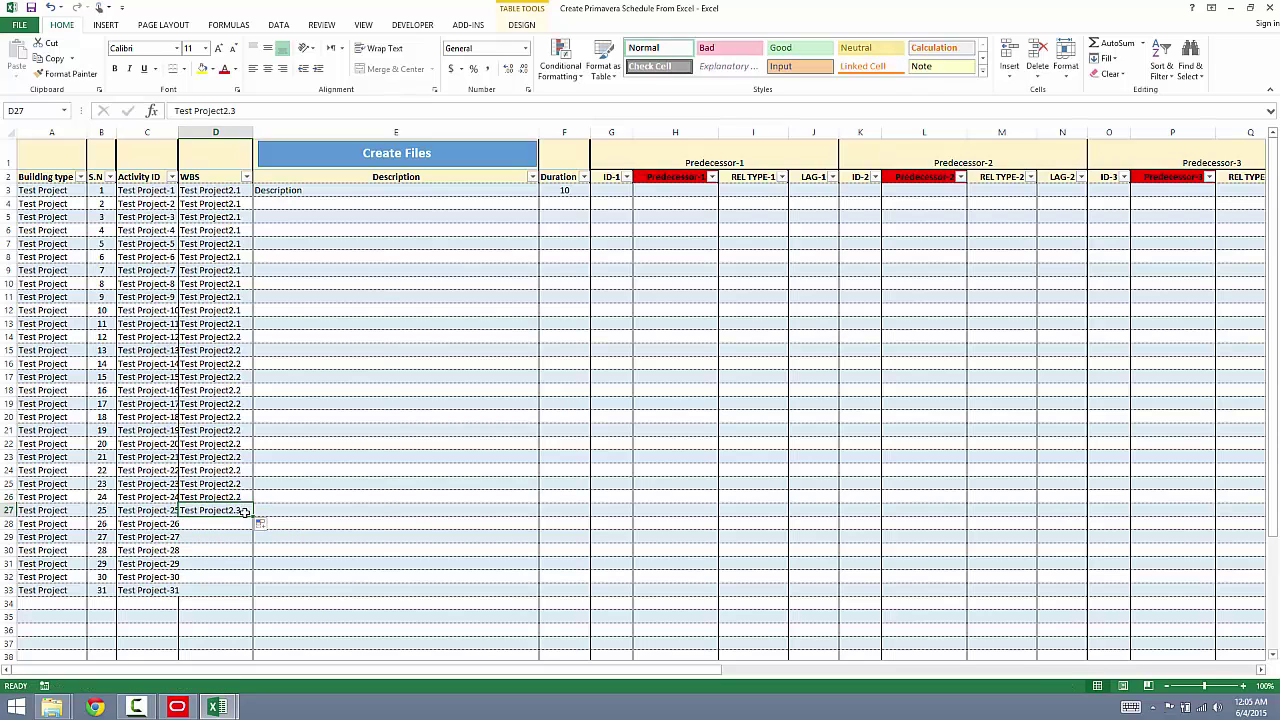
pyautogui.rightClick(244, 512)
pyautogui.click(285, 242)
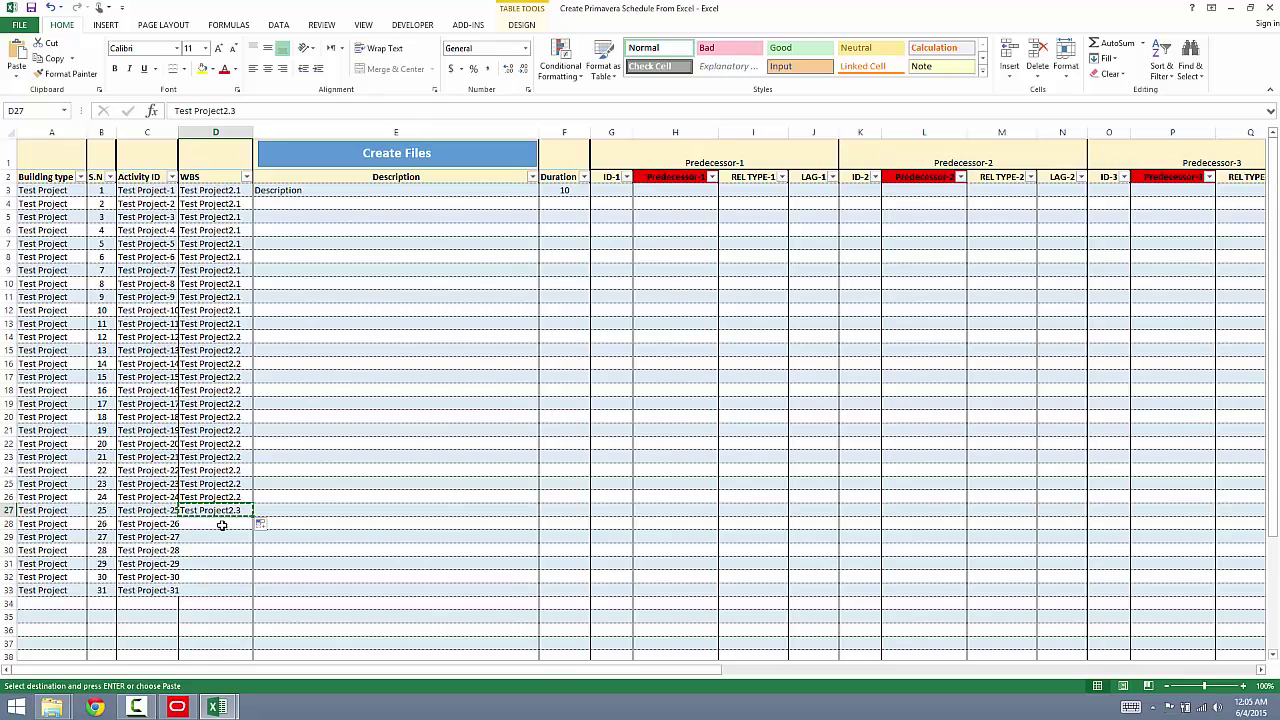
pyautogui.moveTo(222, 524); pyautogui.dragTo(229, 583)
pyautogui.rightClick(229, 585)
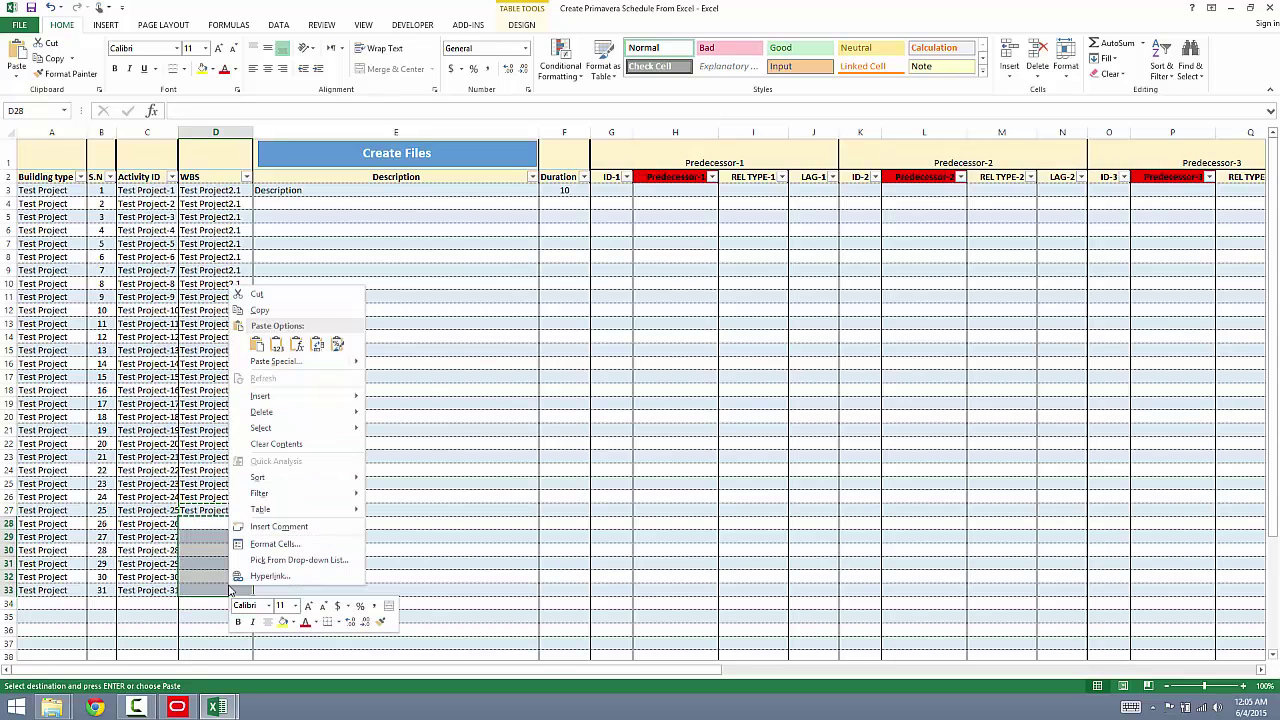
pyautogui.click(277, 344)
# Change cell E3's description to 'Description 1'.
pyautogui.click(321, 192)
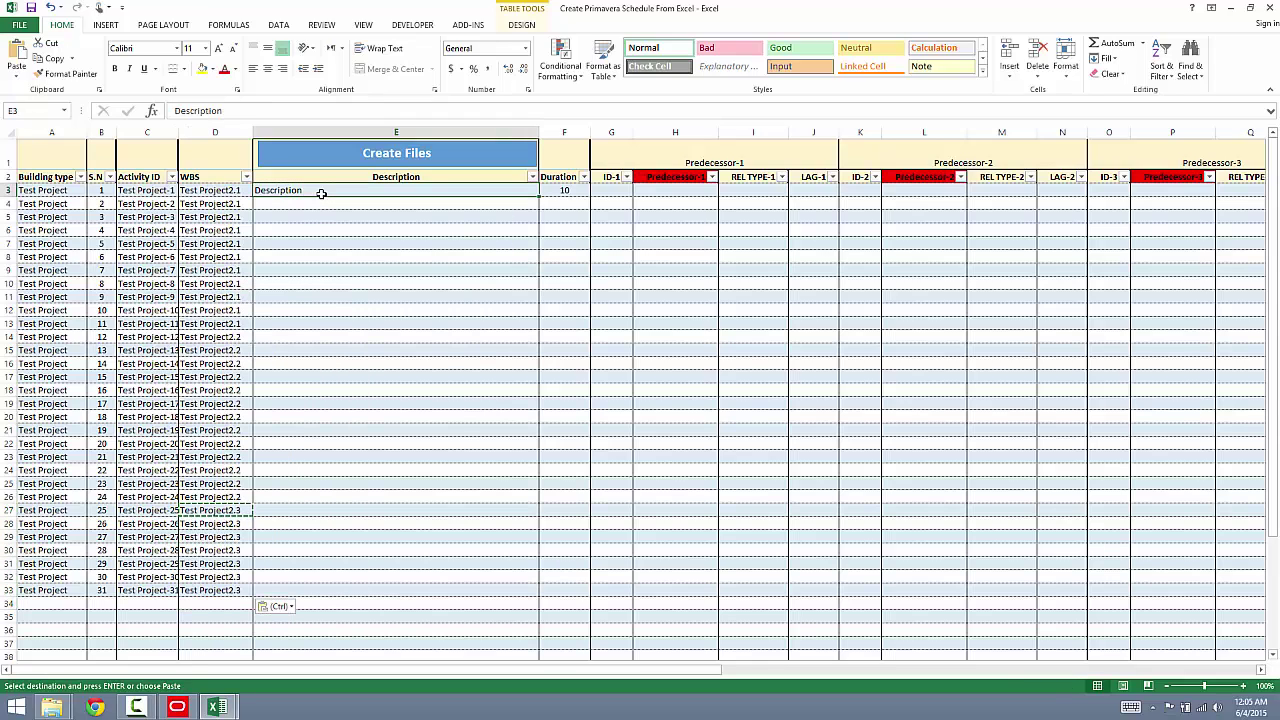
pyautogui.doubleClick(321, 192)
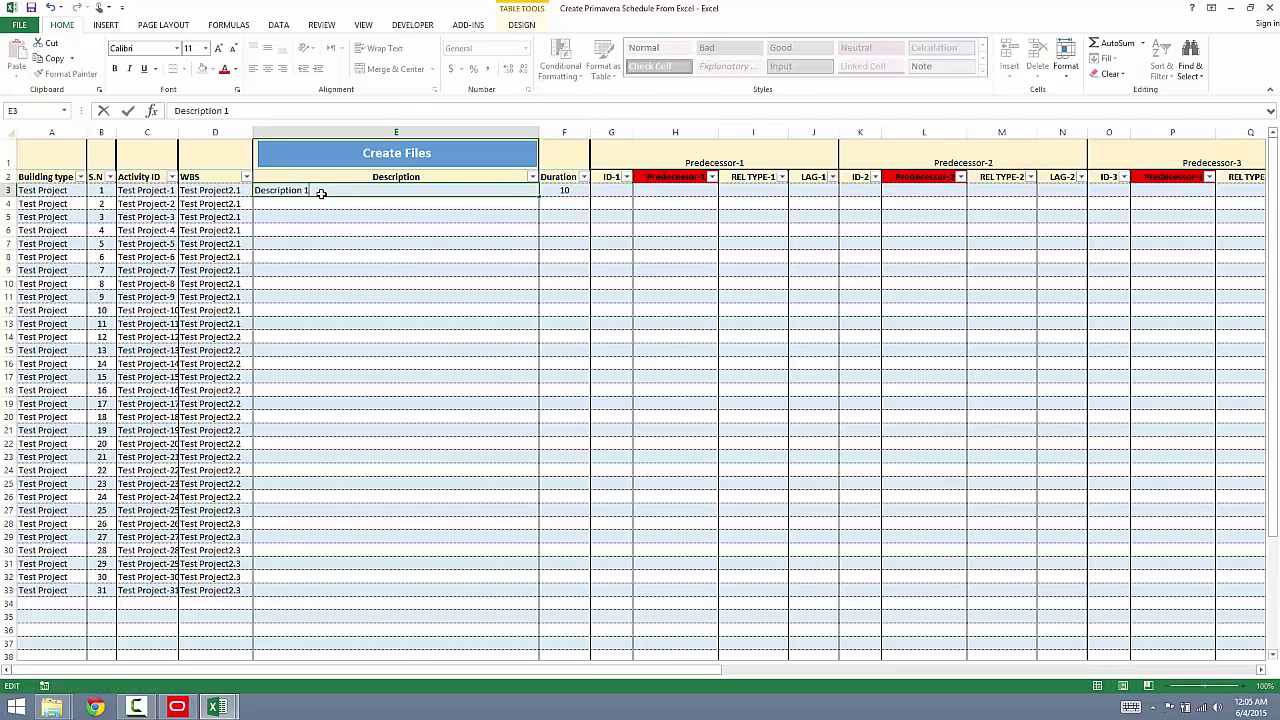
pyautogui.write('1')
pyautogui.press('Return')
# Fill E3 down to Description 31 and copy duration 10 from F3 to row 33.
pyautogui.click(321, 193)
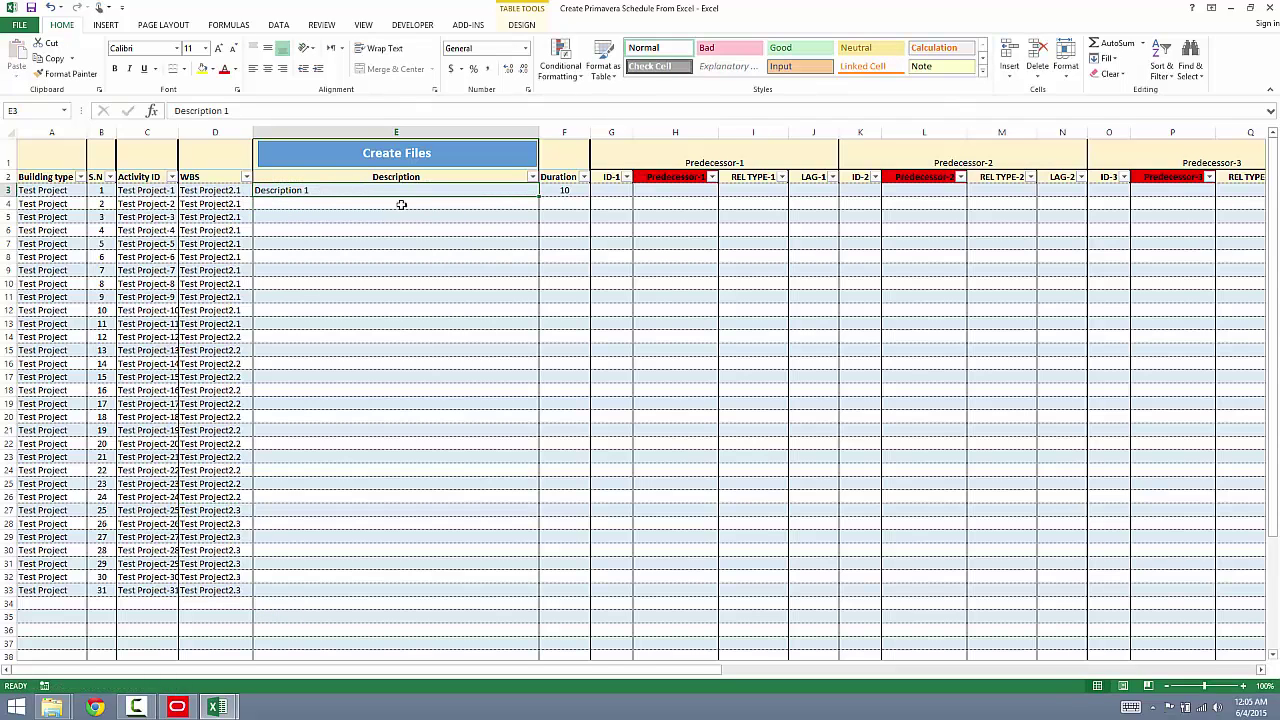
pyautogui.moveTo(537, 196); pyautogui.dragTo(465, 595)
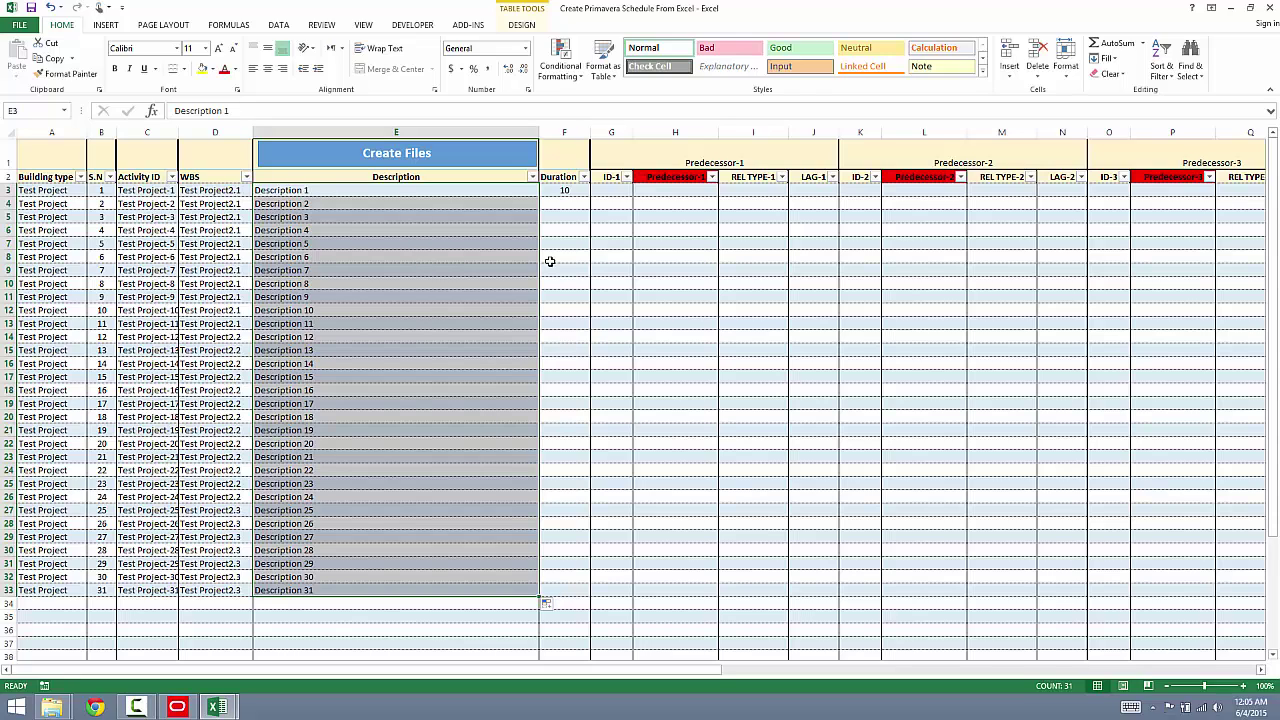
pyautogui.click(559, 191)
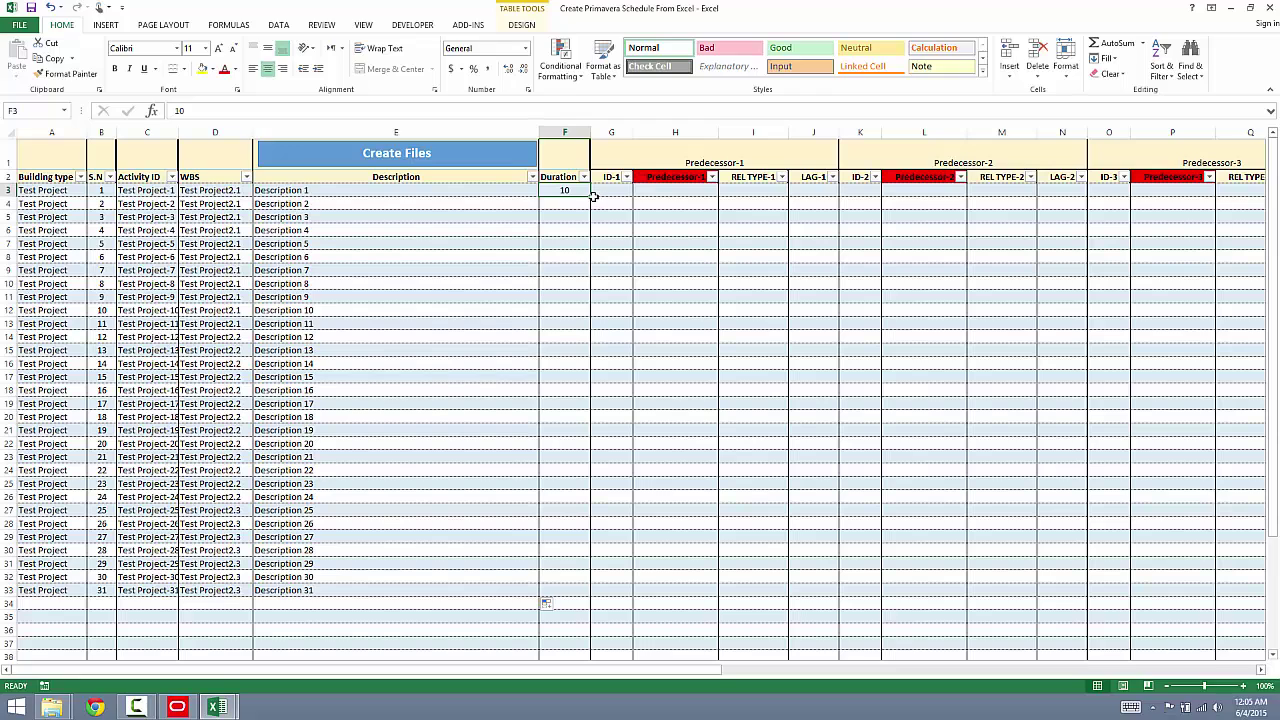
pyautogui.moveTo(591, 197); pyautogui.dragTo(588, 603)
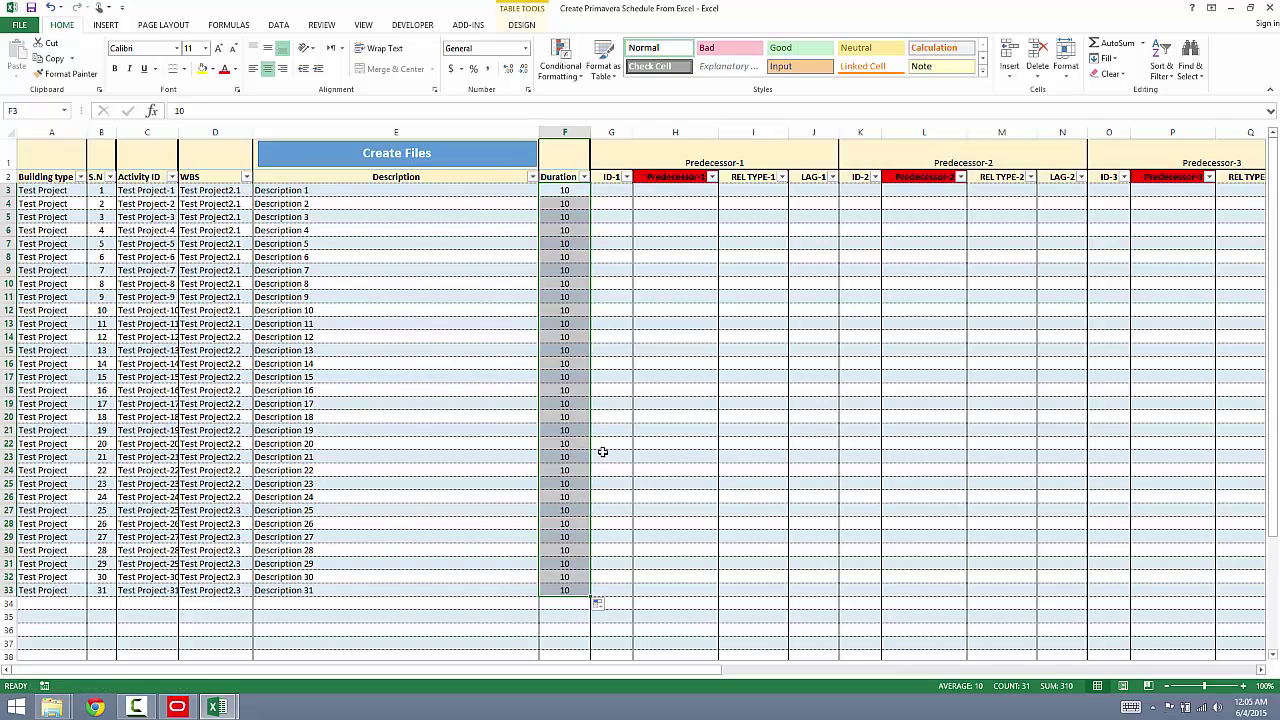
pyautogui.click(623, 203)
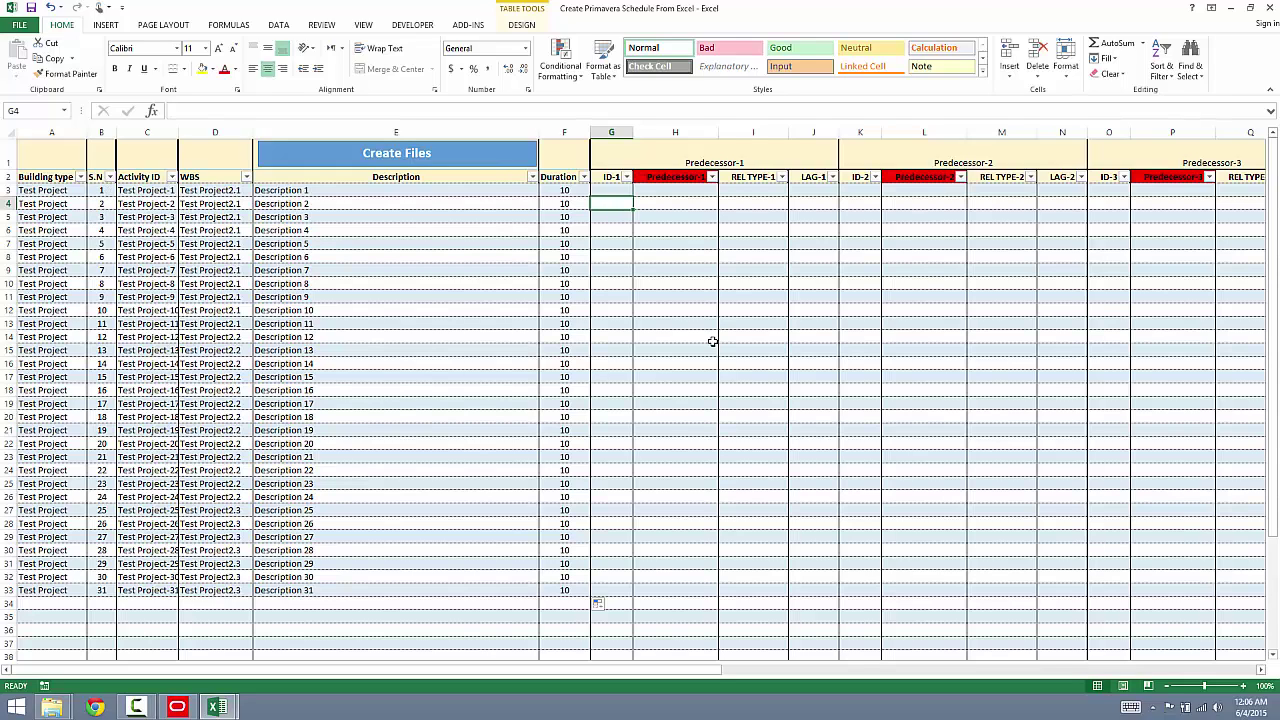
# Give row 4 predecessor ID 2 with relationship PR_FS and lag 10.
pyautogui.write('2')
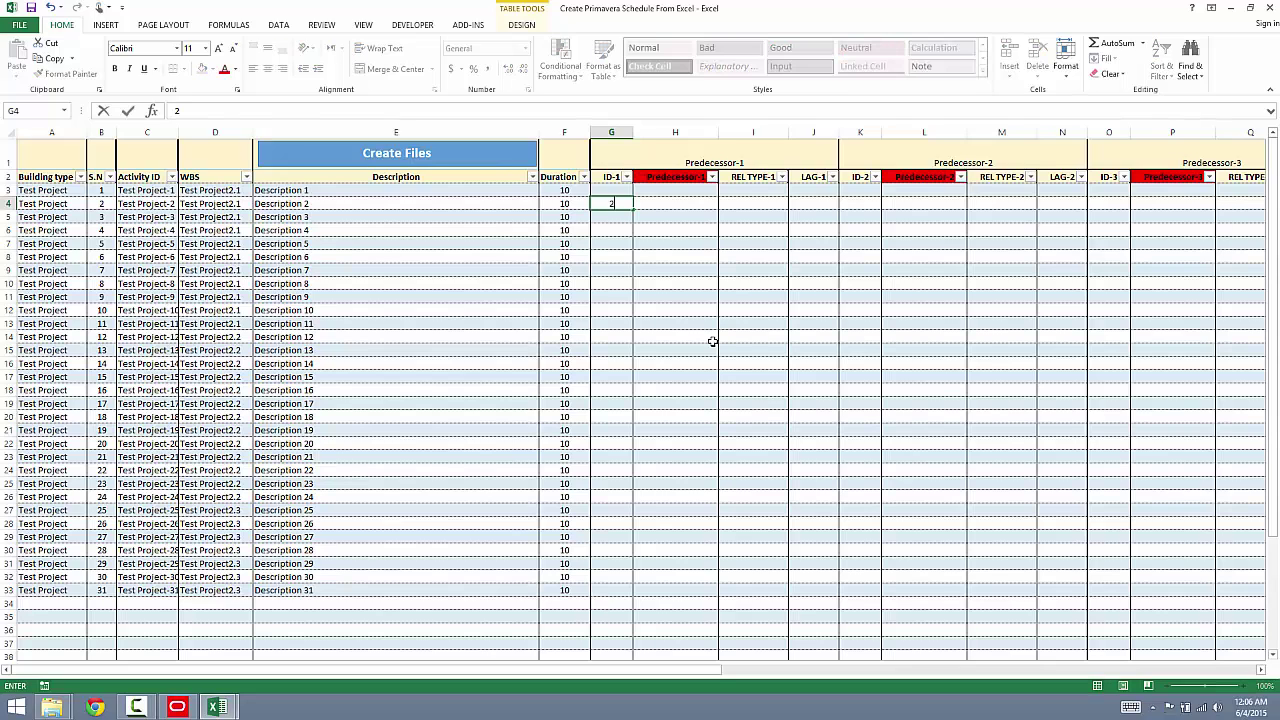
pyautogui.press('Tab')
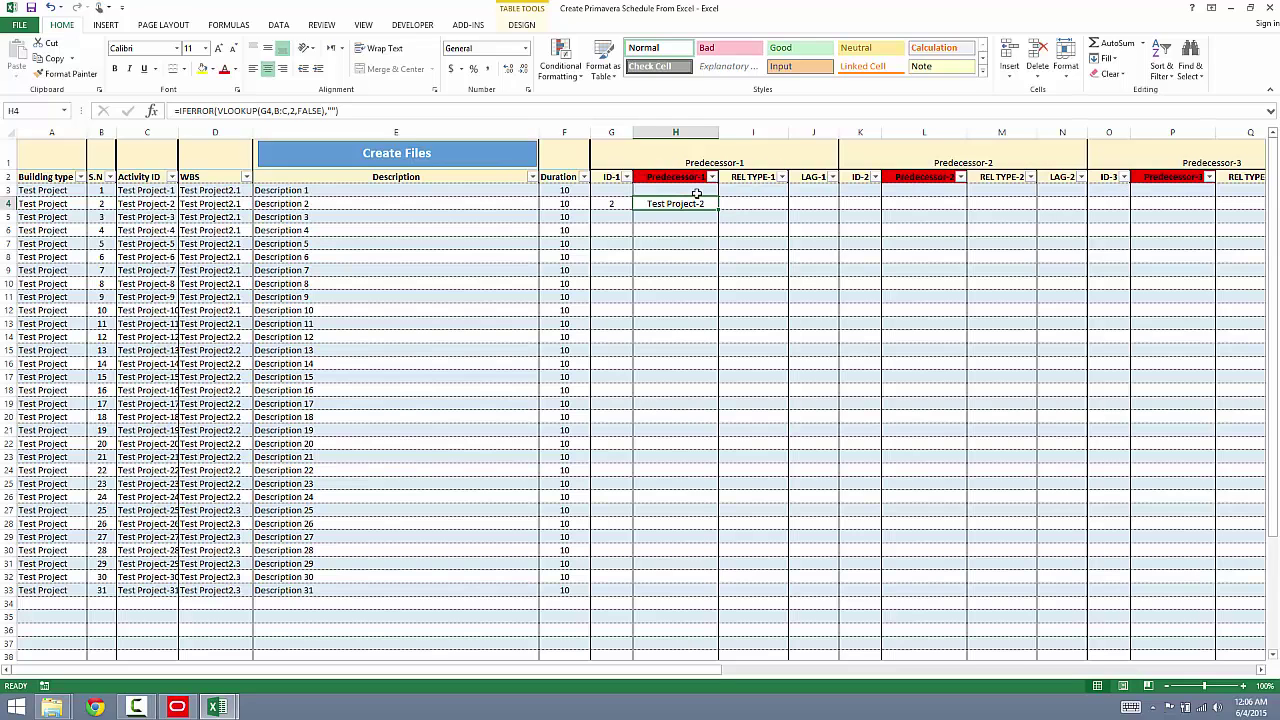
pyautogui.click(776, 207)
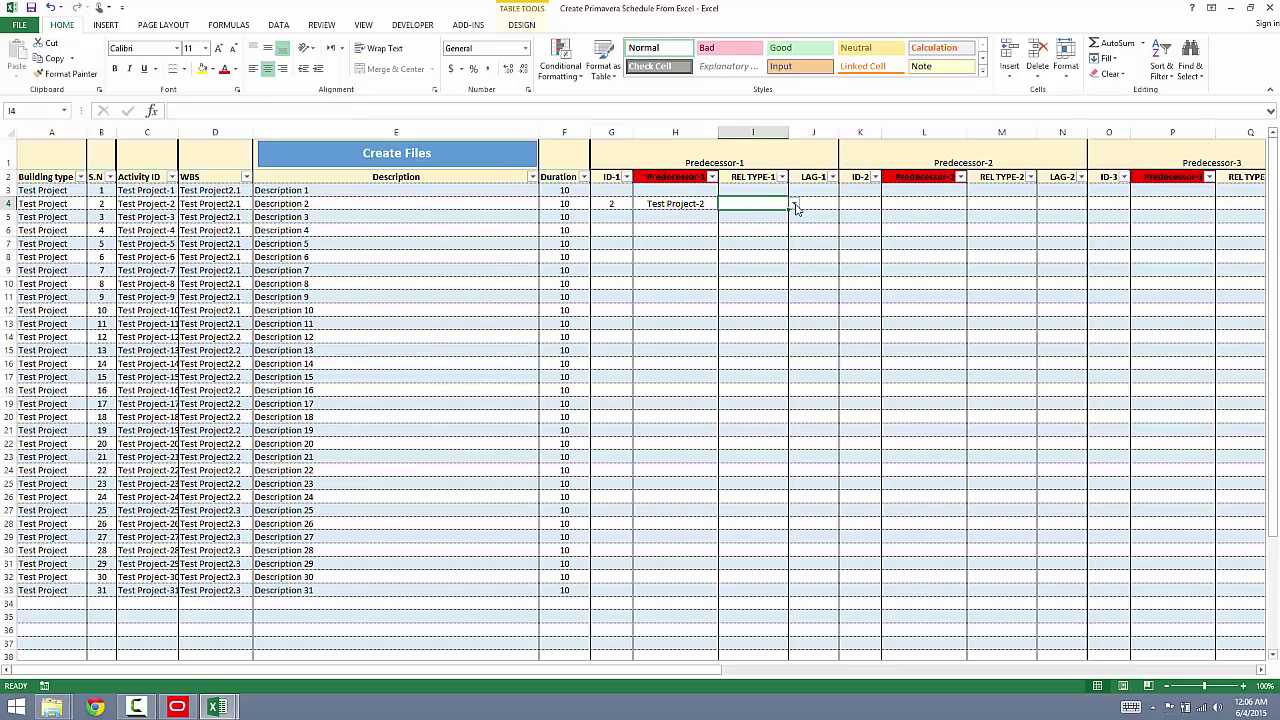
pyautogui.click(795, 205)
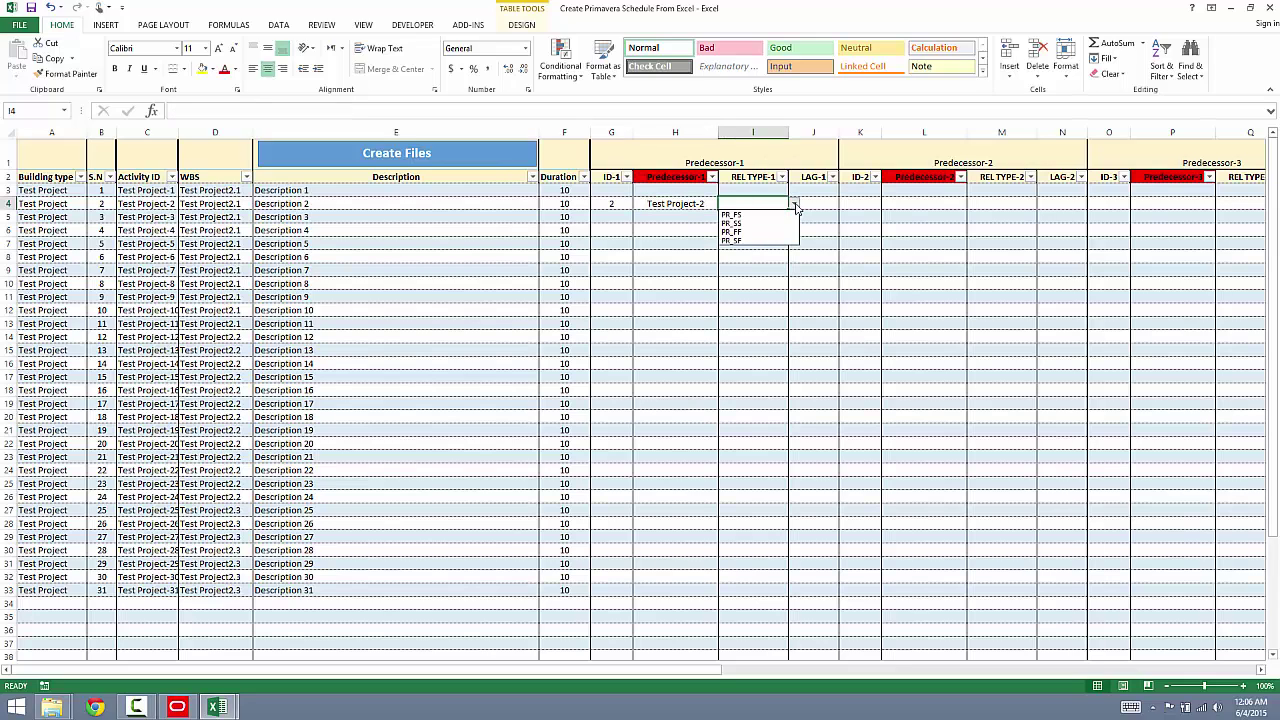
pyautogui.click(748, 214)
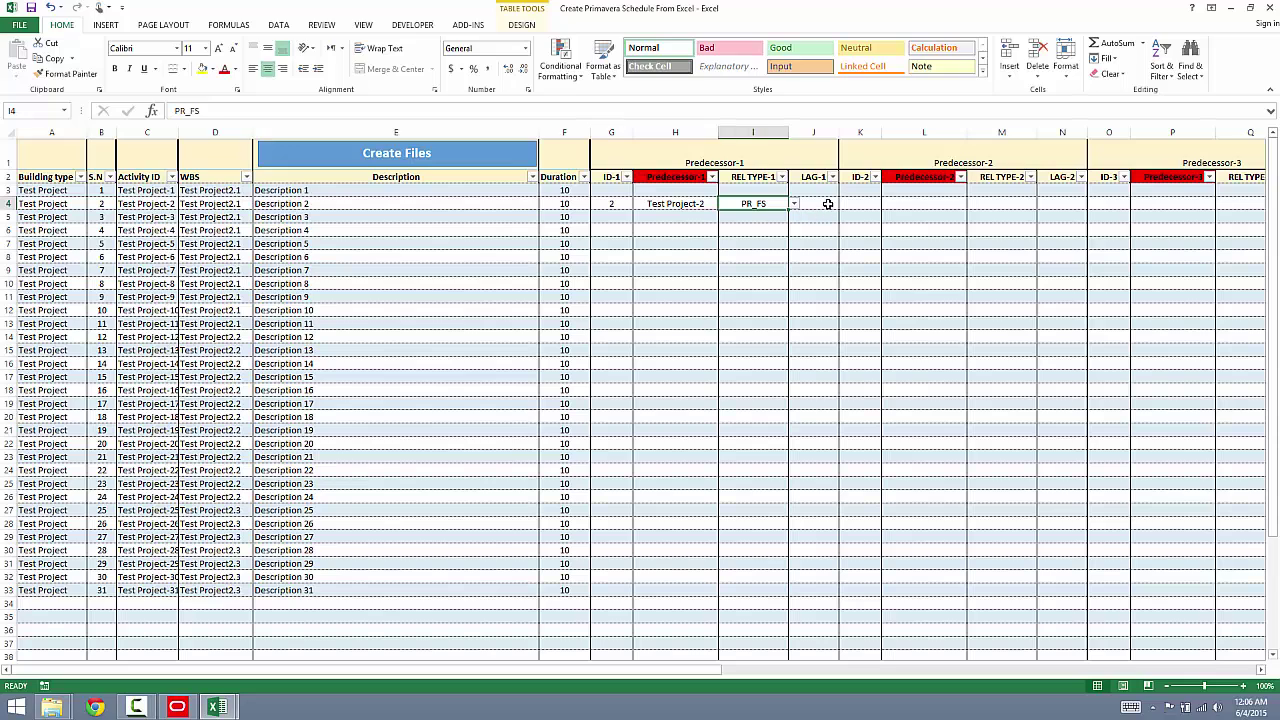
pyautogui.click(826, 204)
pyautogui.write('10')
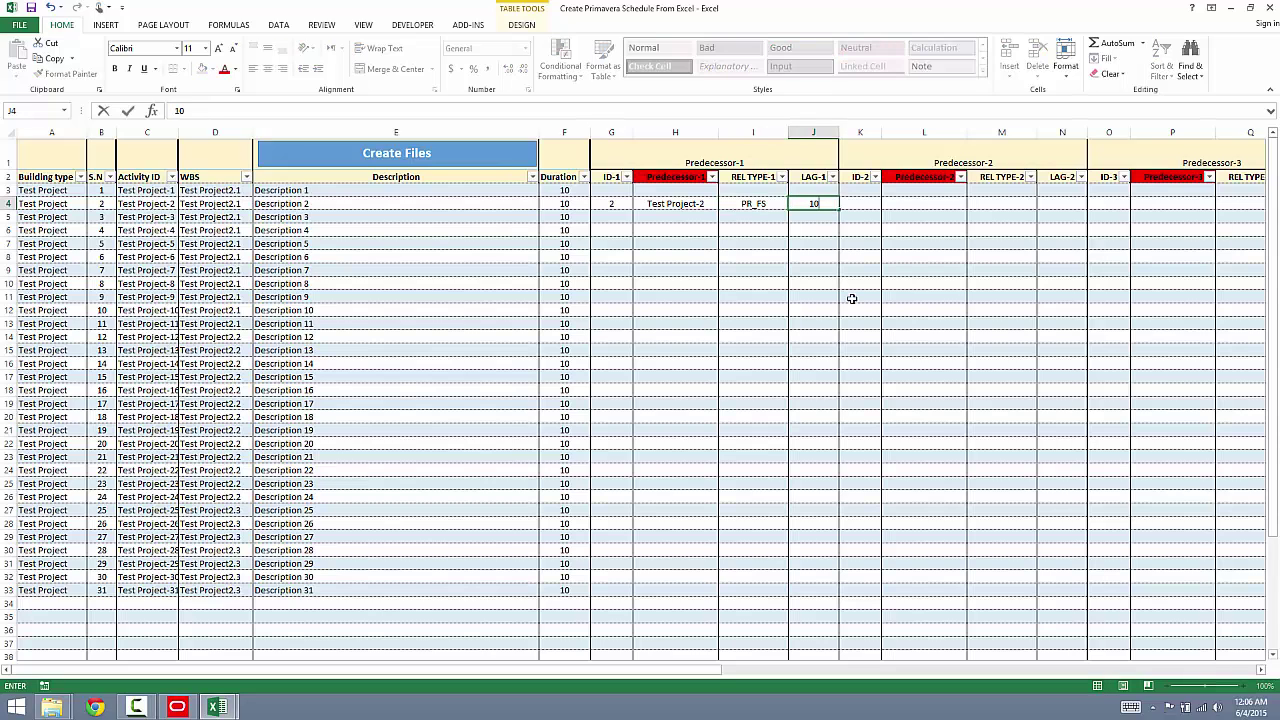
pyautogui.press('Return')
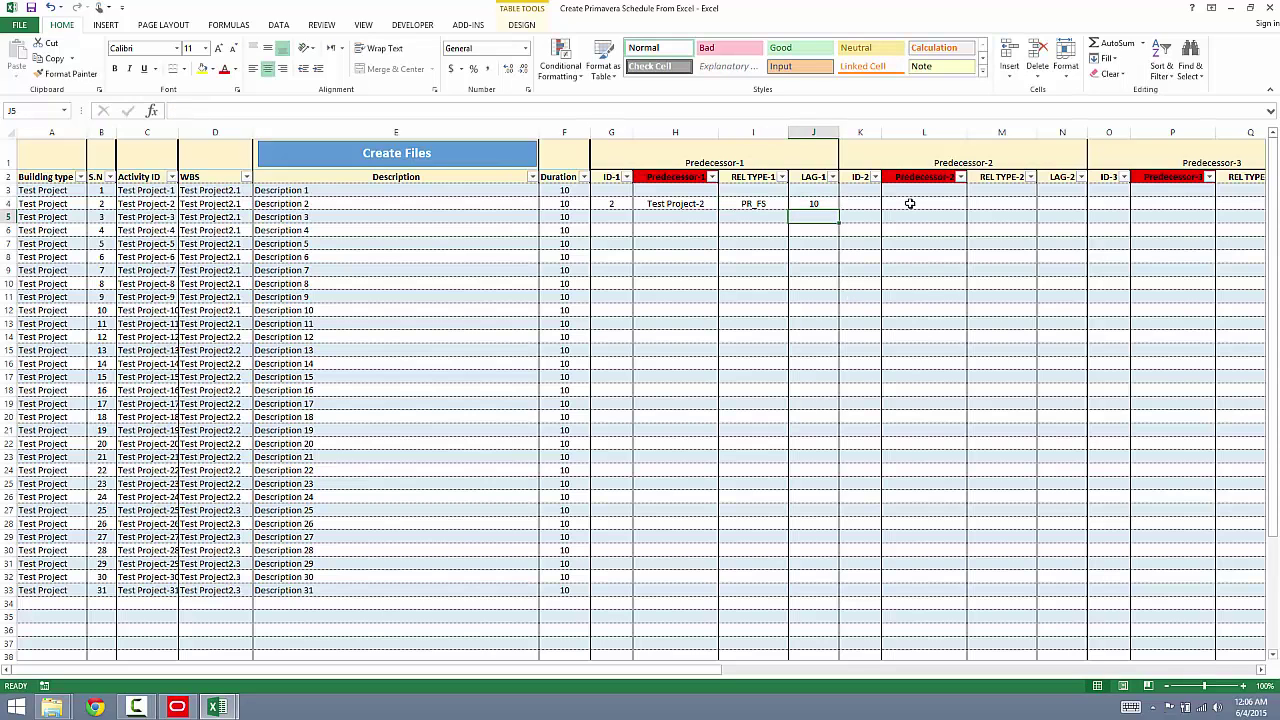
# Copy predecessor ID 2 and PR_FS from row 4 down to row 17.
pyautogui.moveTo(735, 158); pyautogui.dragTo(1190, 162)
pyautogui.click(710, 152)
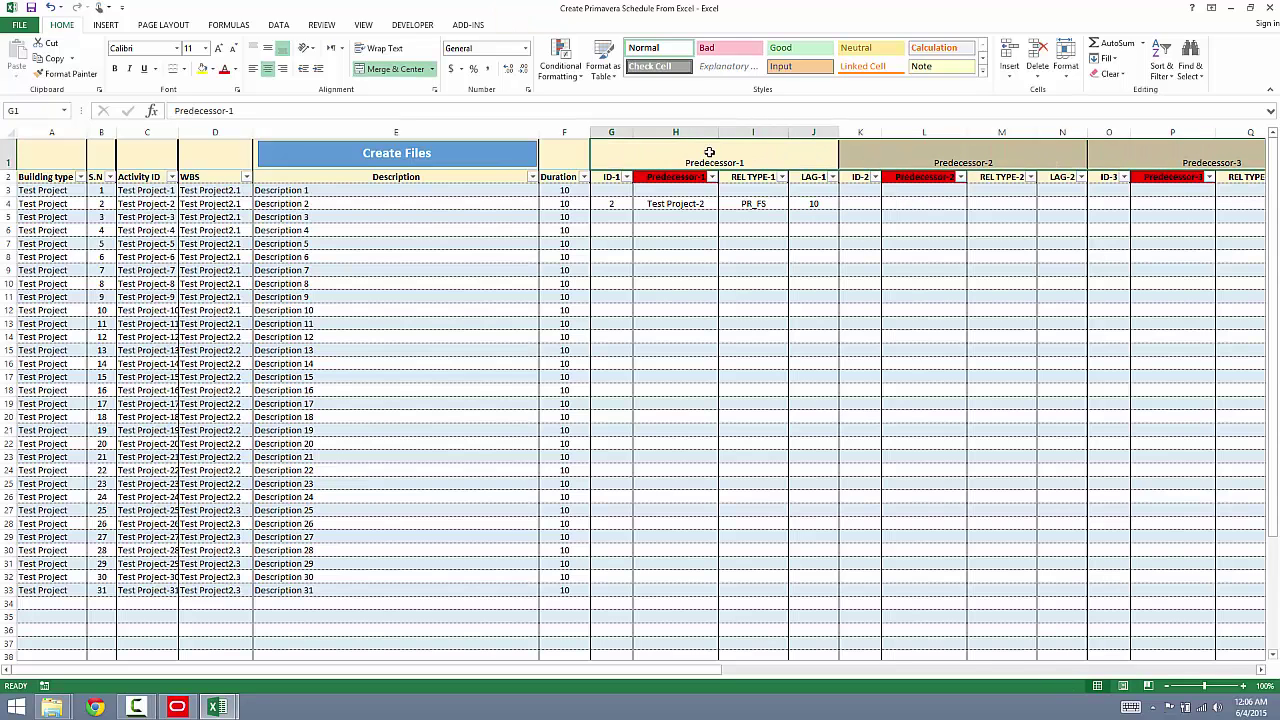
pyautogui.click(614, 205)
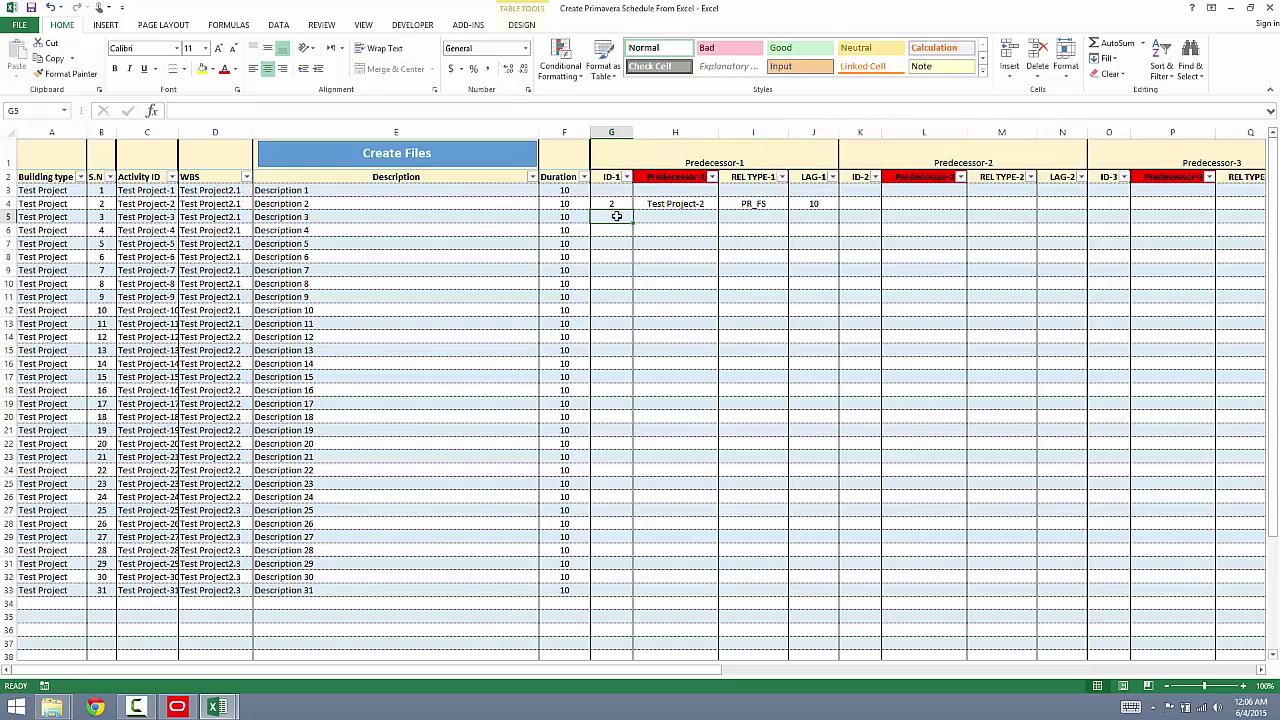
pyautogui.moveTo(633, 209); pyautogui.dragTo(641, 384)
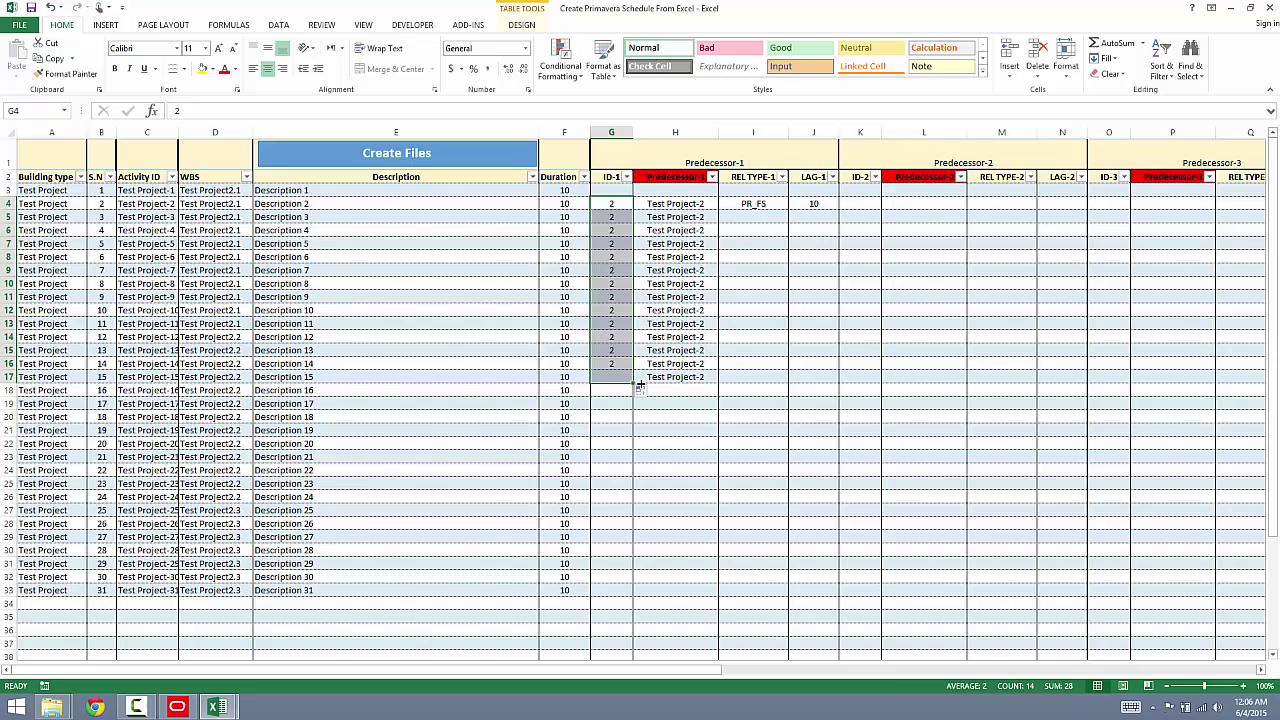
pyautogui.click(771, 203)
pyautogui.moveTo(790, 208); pyautogui.dragTo(790, 387)
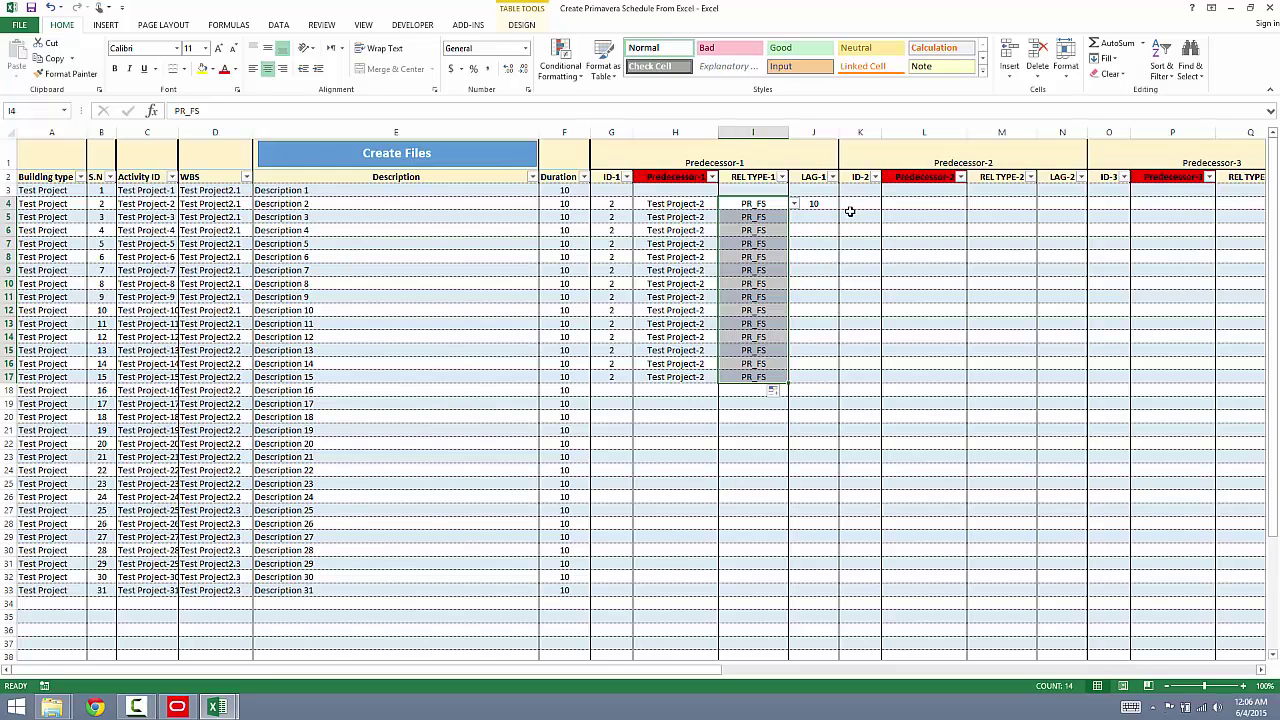
# Set rows 9–17 to relationship PR_SS with a lag of 5.
pyautogui.click(763, 271)
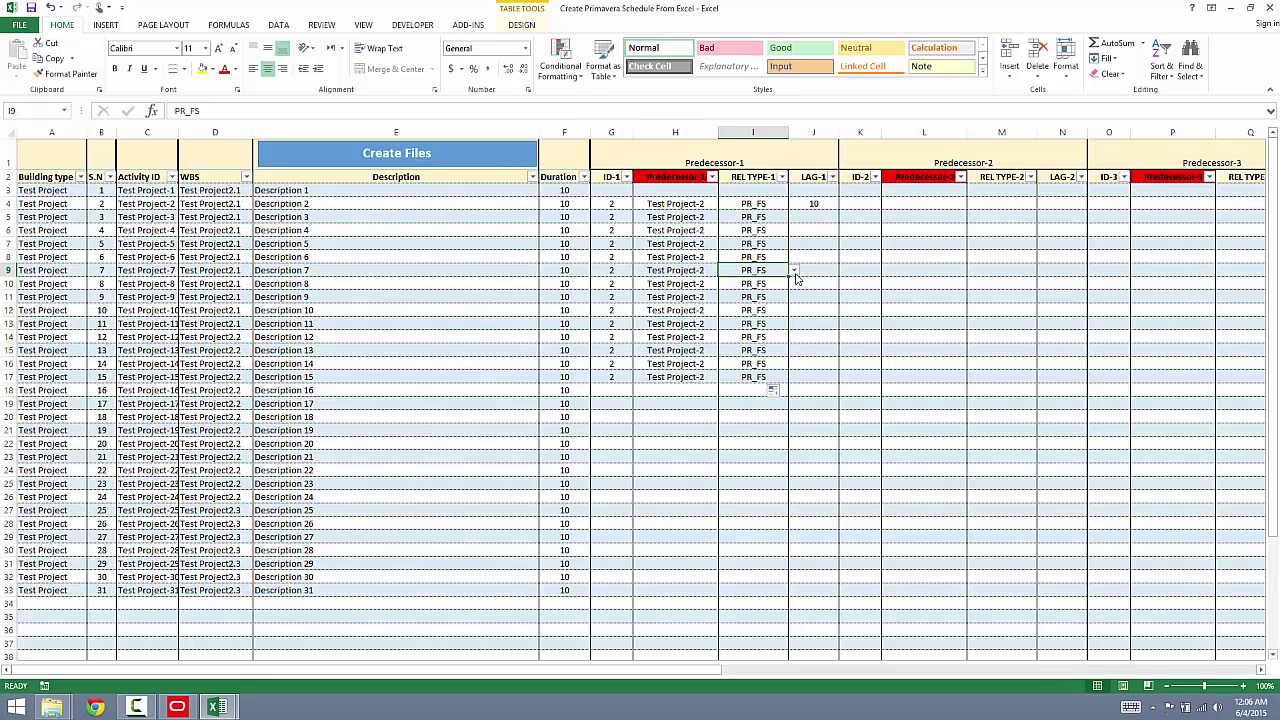
pyautogui.click(794, 270)
pyautogui.click(788, 294)
pyautogui.moveTo(788, 277); pyautogui.dragTo(788, 380)
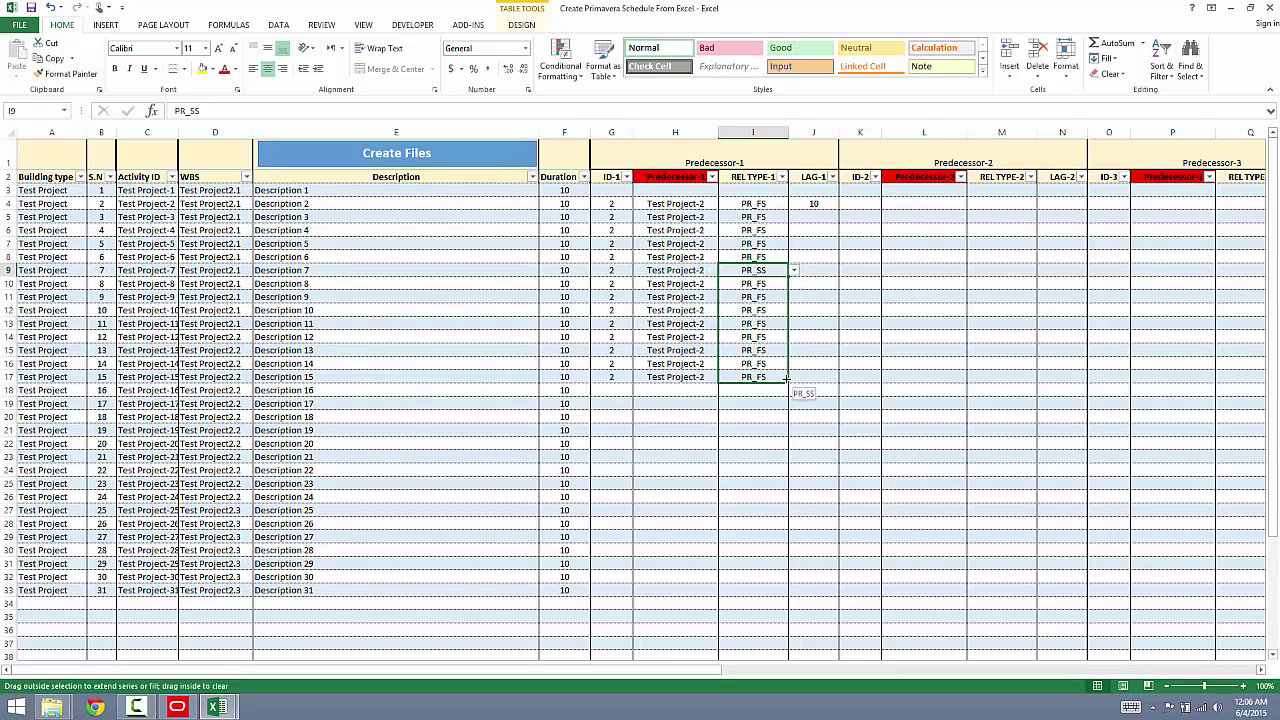
pyautogui.click(815, 272)
pyautogui.write('5')
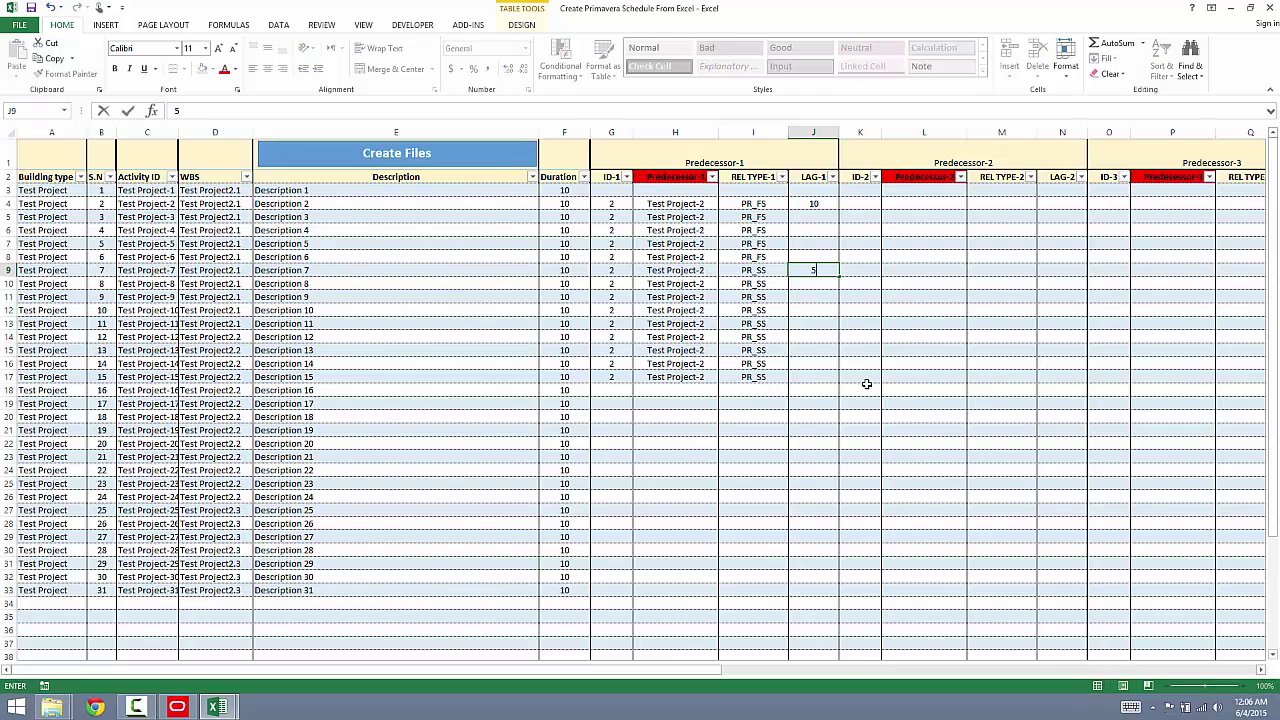
pyautogui.press('Return')
pyautogui.click(827, 271)
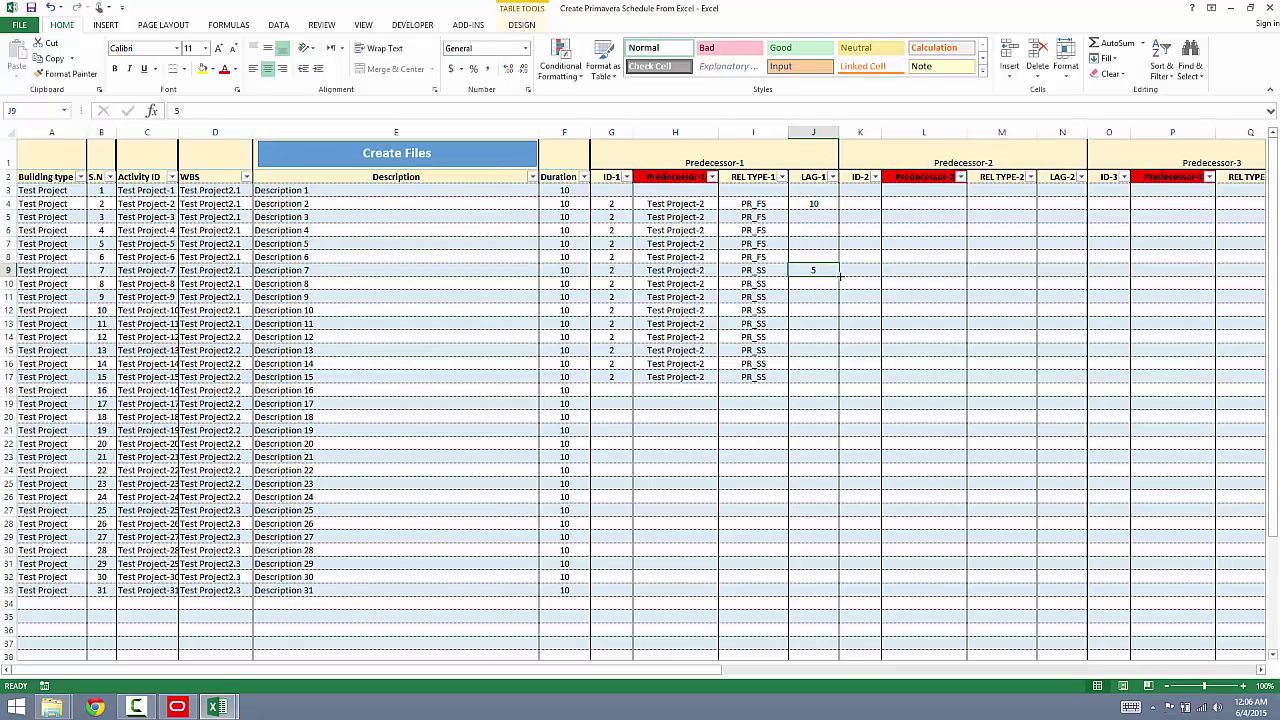
pyautogui.moveTo(840, 276); pyautogui.dragTo(818, 388)
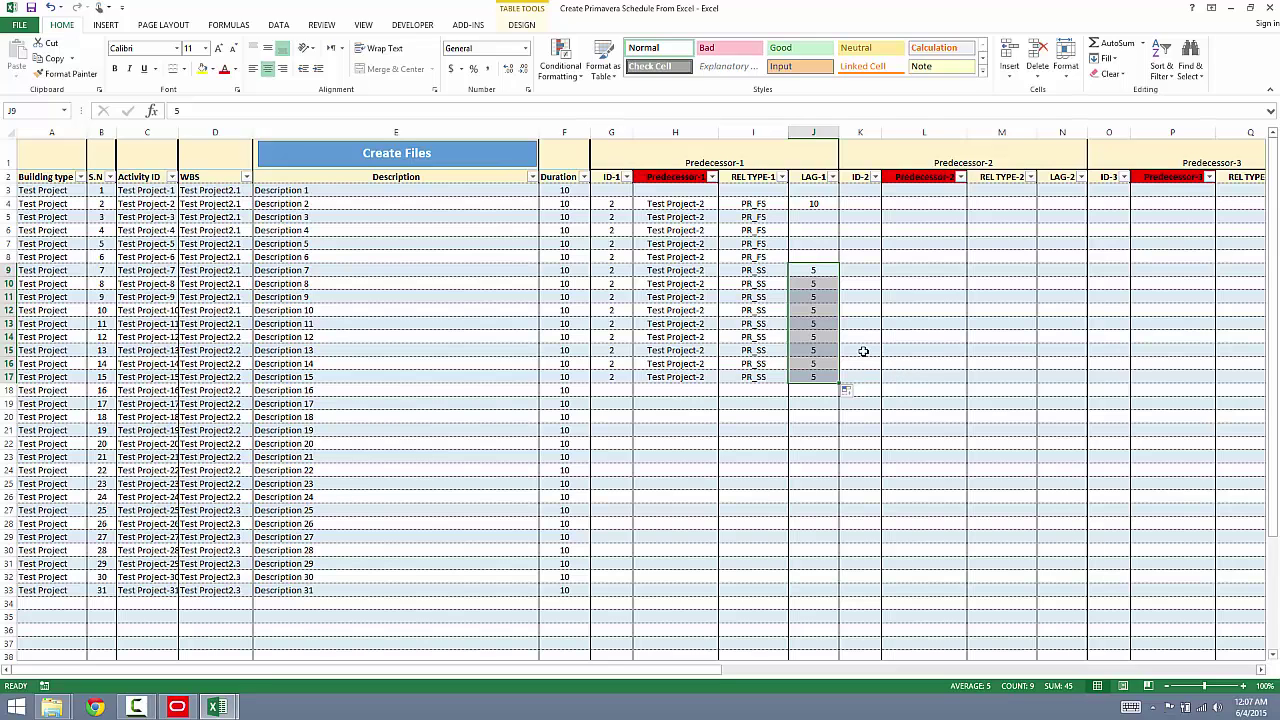
pyautogui.click(862, 350)
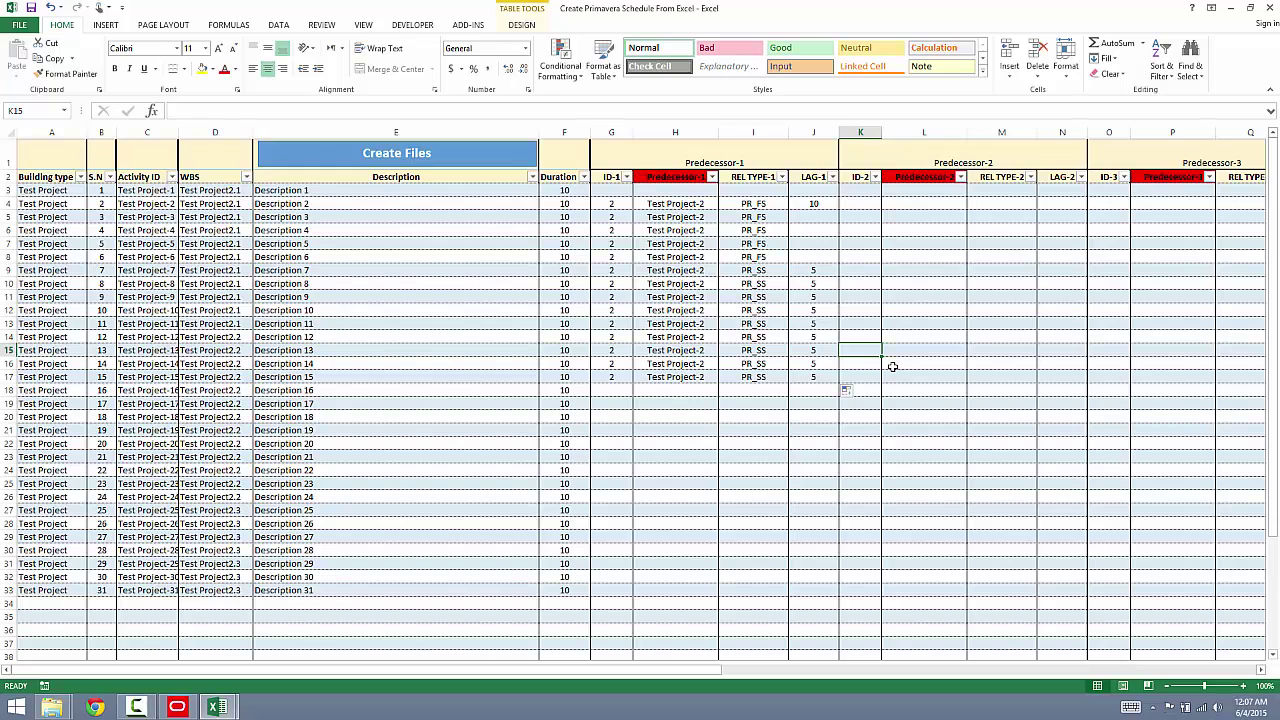
# Renumber the first predecessor IDs in G4:G17 as a series from 1 to 14.
pyautogui.click(615, 216)
pyautogui.write('3')
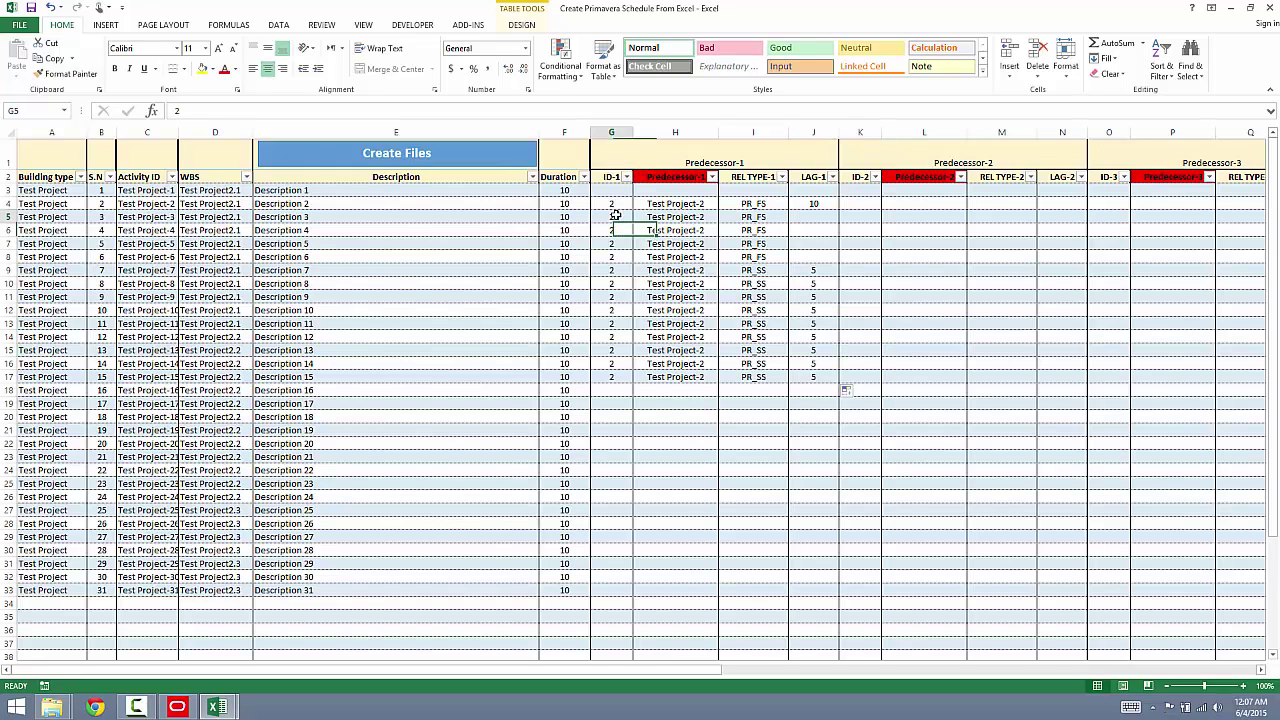
pyautogui.press('Return')
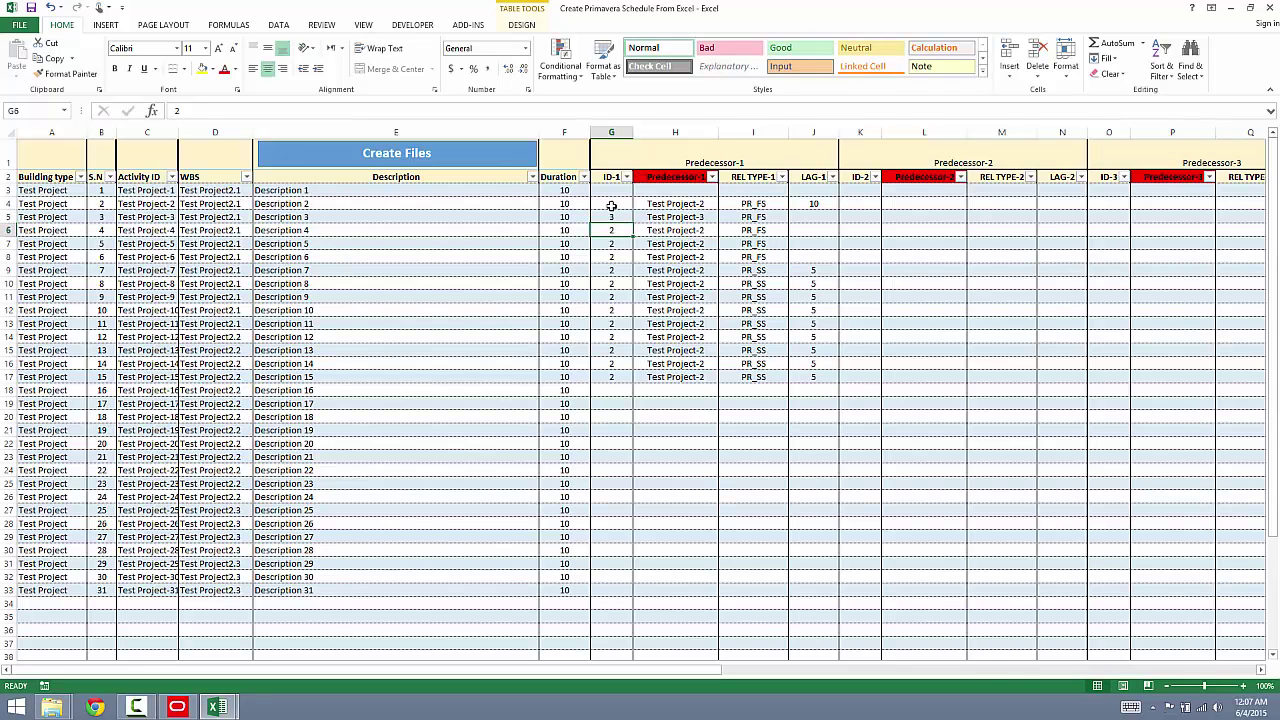
pyautogui.moveTo(611, 204); pyautogui.dragTo(632, 382)
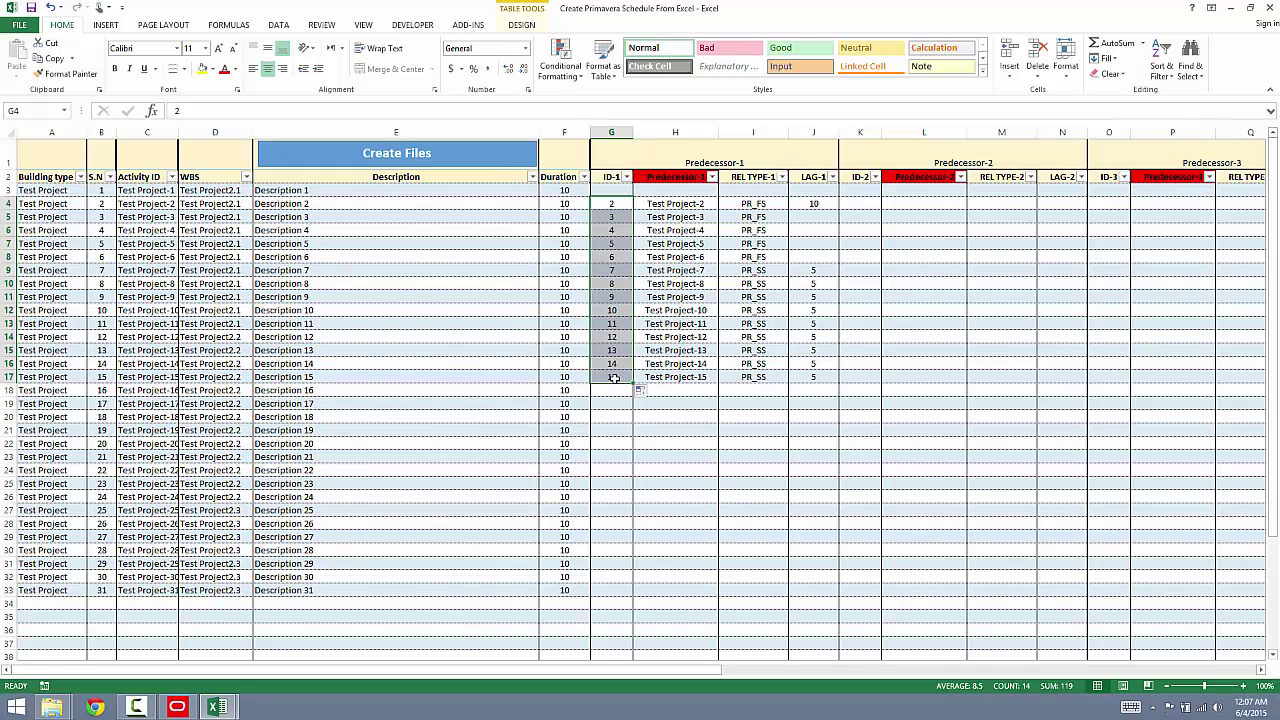
pyautogui.click(609, 203)
pyautogui.write('1')
pyautogui.press('Return')
pyautogui.write('2')
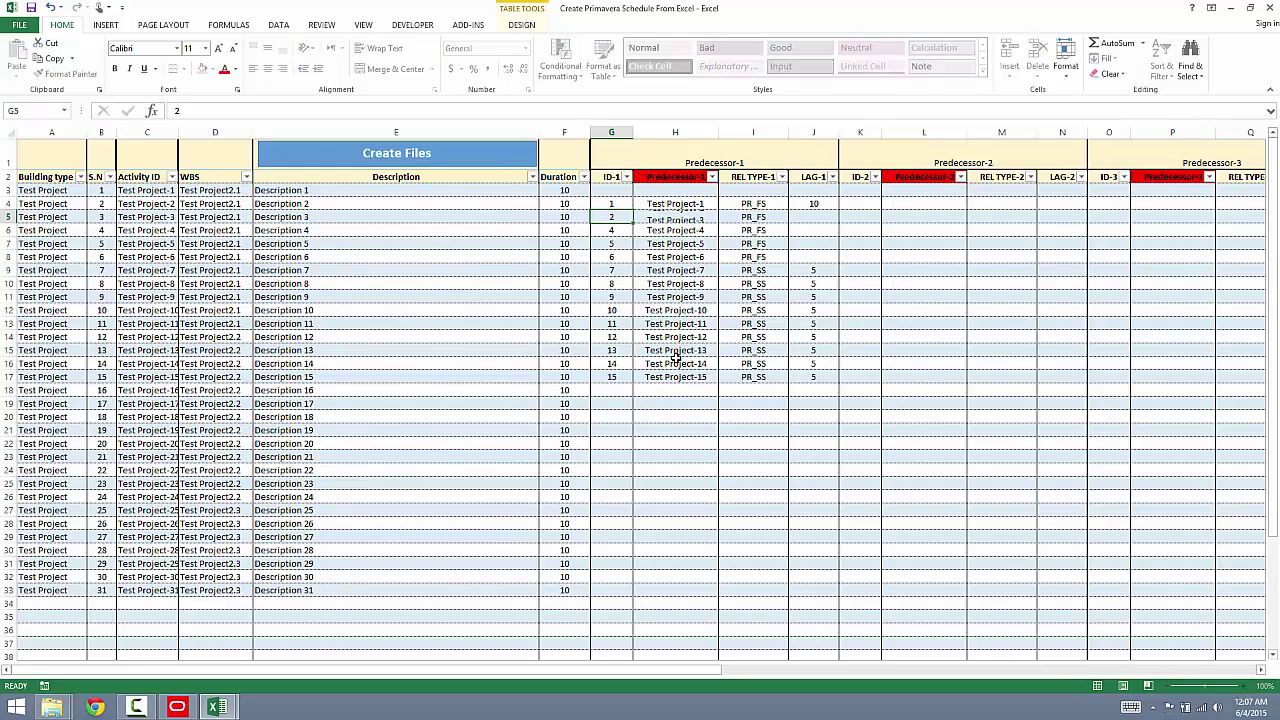
pyautogui.press('Return')
pyautogui.moveTo(616, 207); pyautogui.dragTo(631, 386)
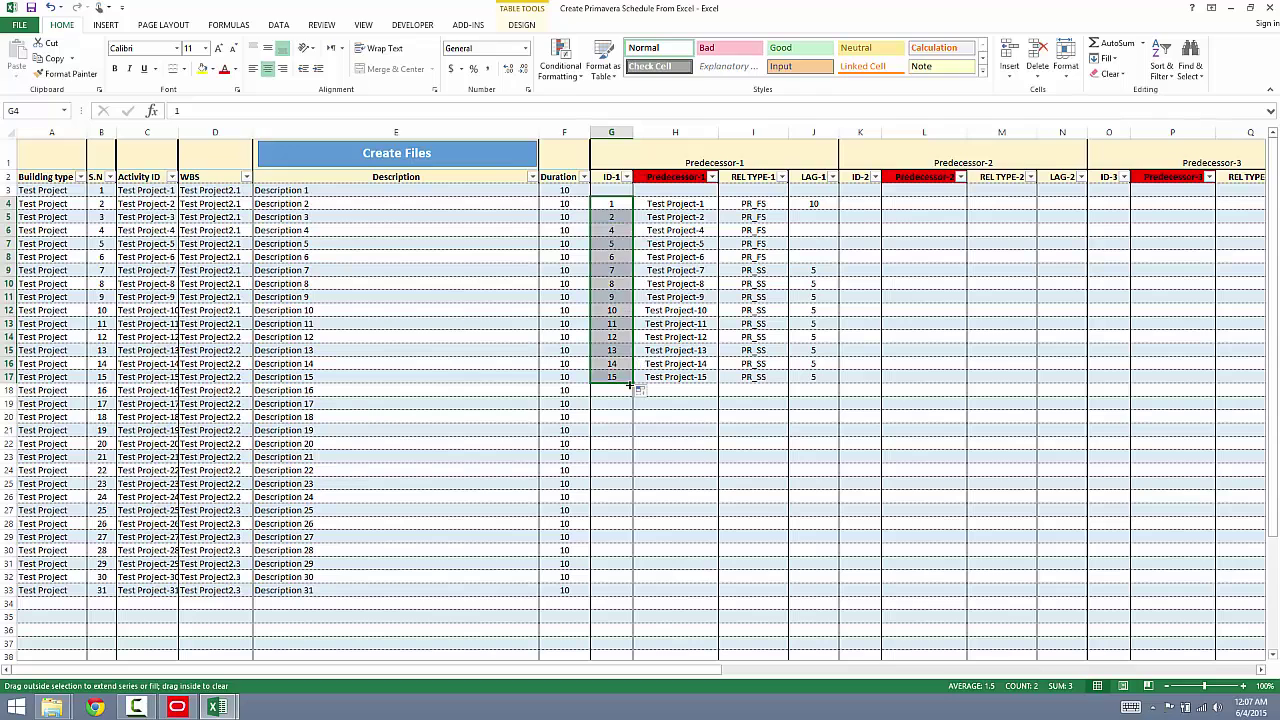
# Give row 17 a second predecessor: ID 13, PR_SS, lag 10.
pyautogui.click(877, 376)
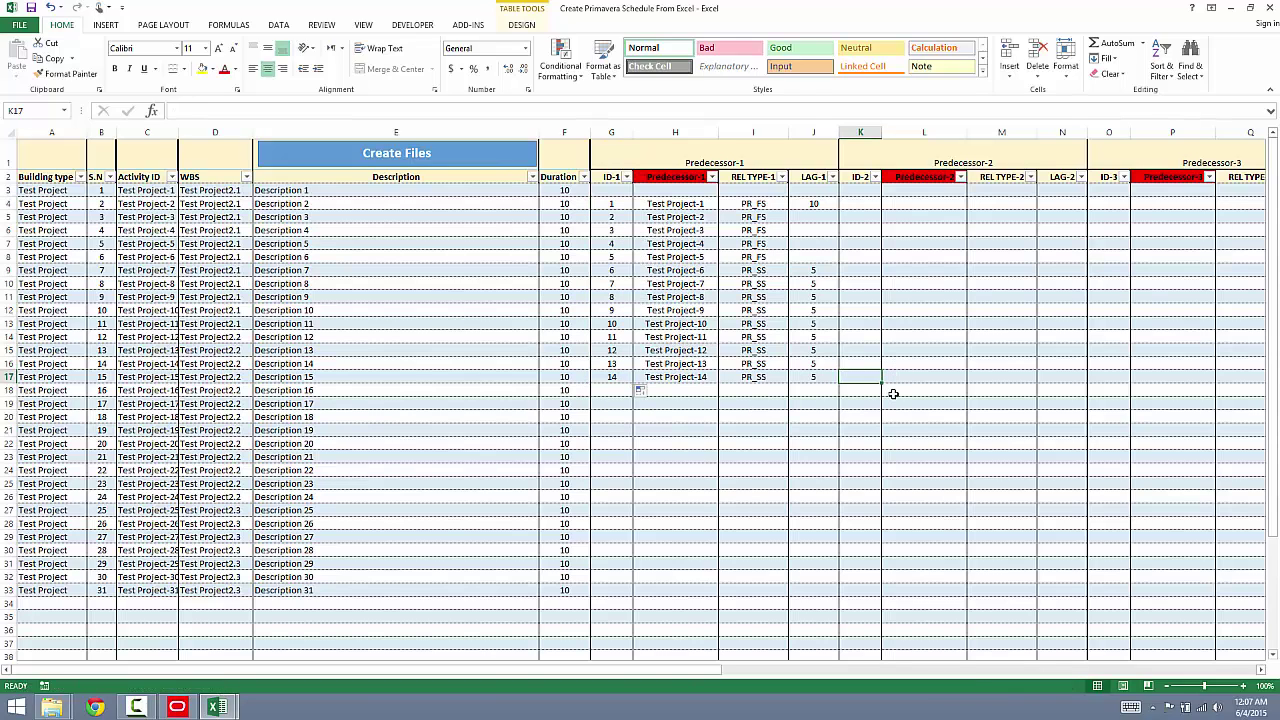
pyautogui.write('13')
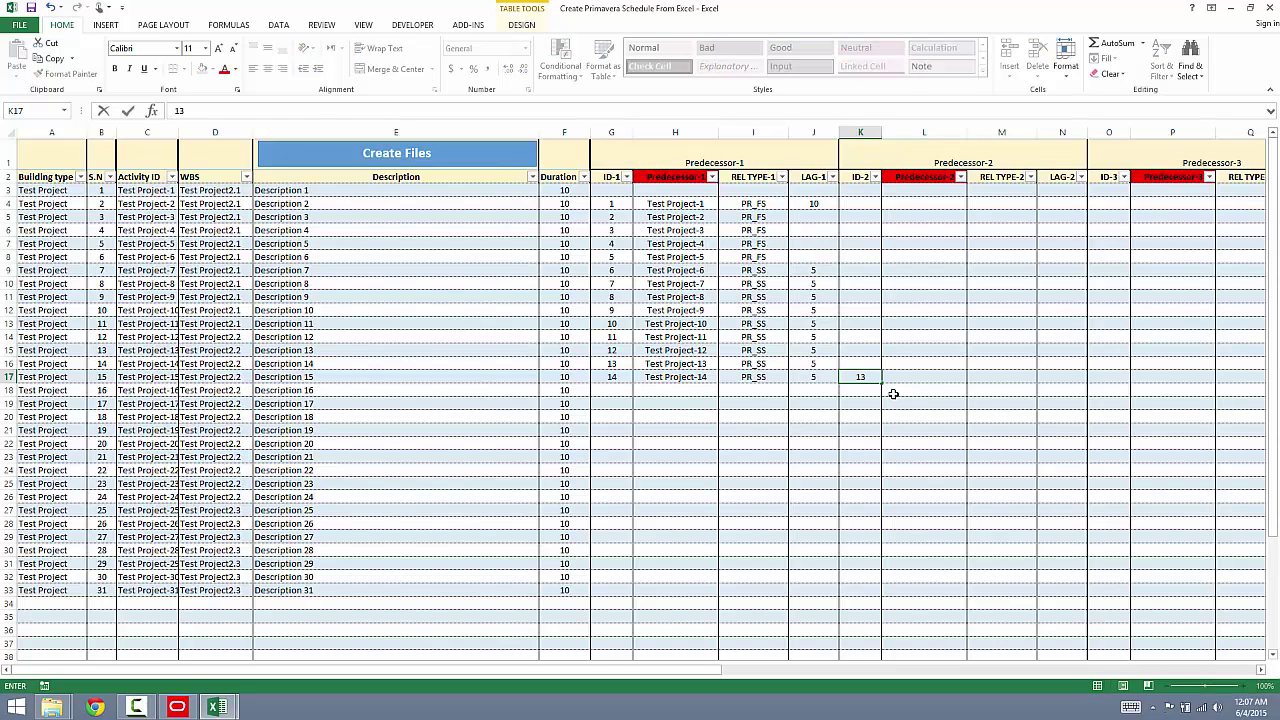
pyautogui.press('Tab')
pyautogui.press('Tab')
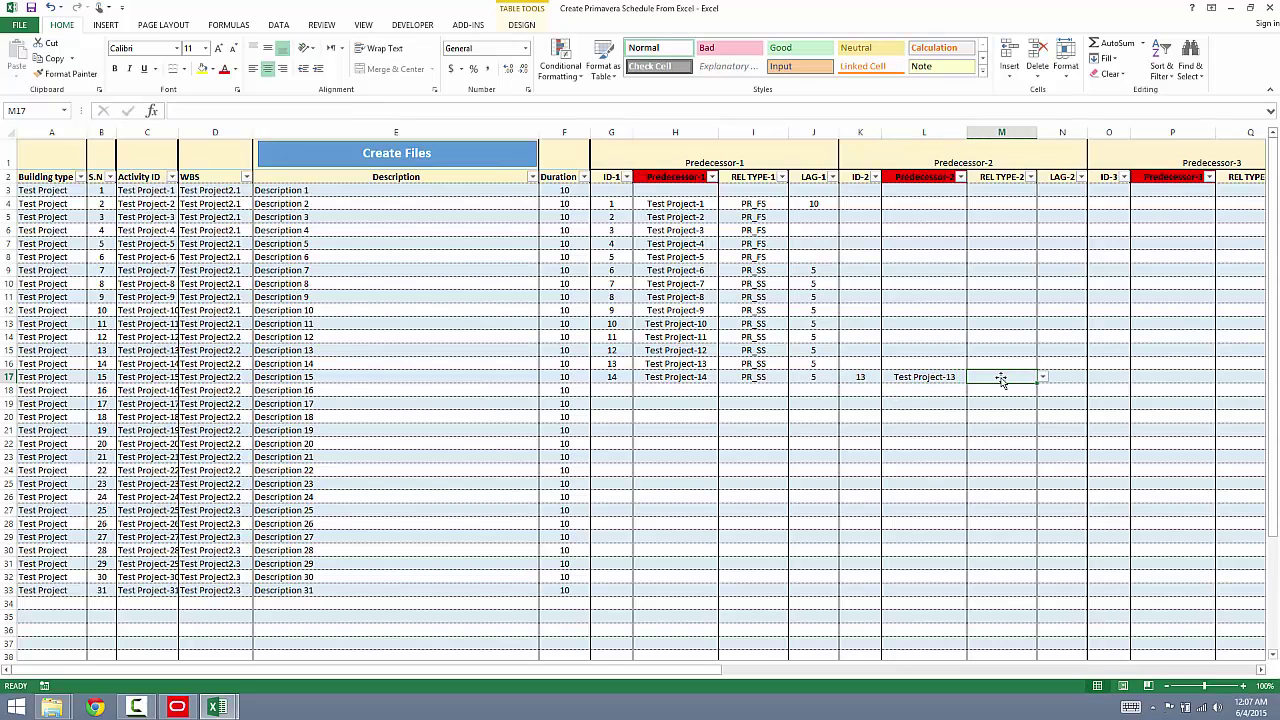
pyautogui.click(1042, 377)
pyautogui.click(1017, 399)
pyautogui.click(1056, 375)
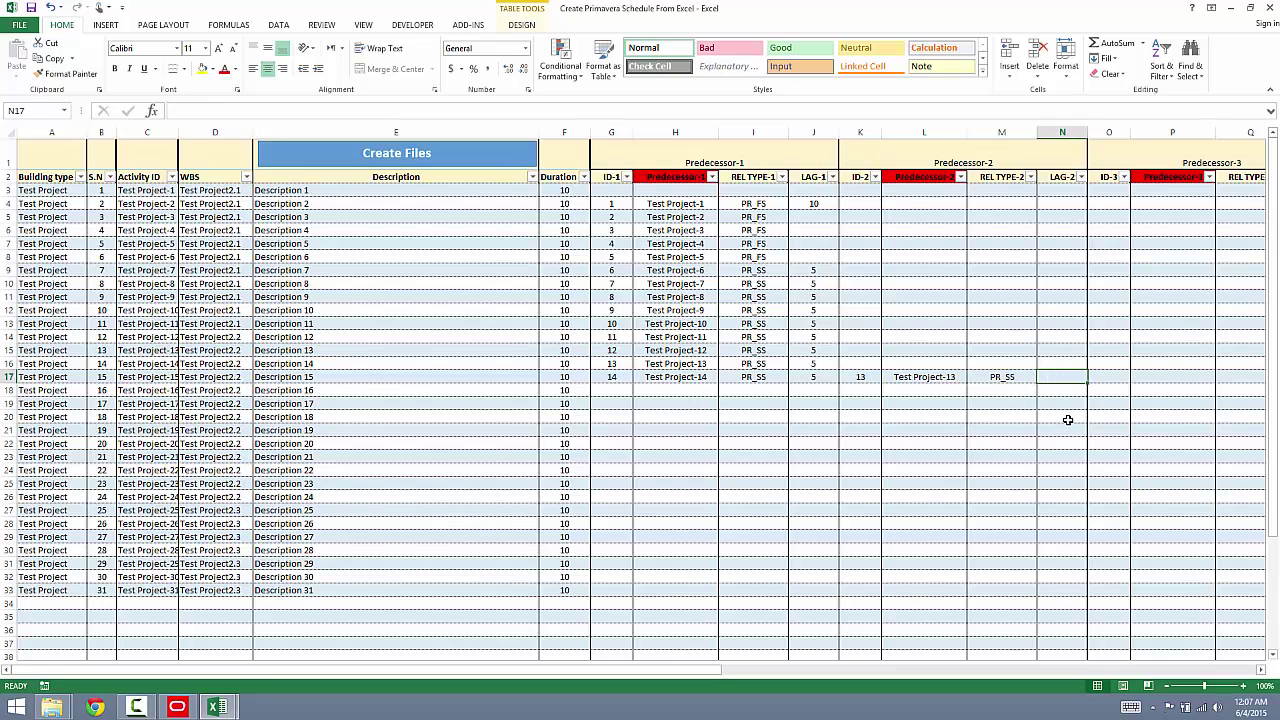
pyautogui.write('10')
pyautogui.press('Return')
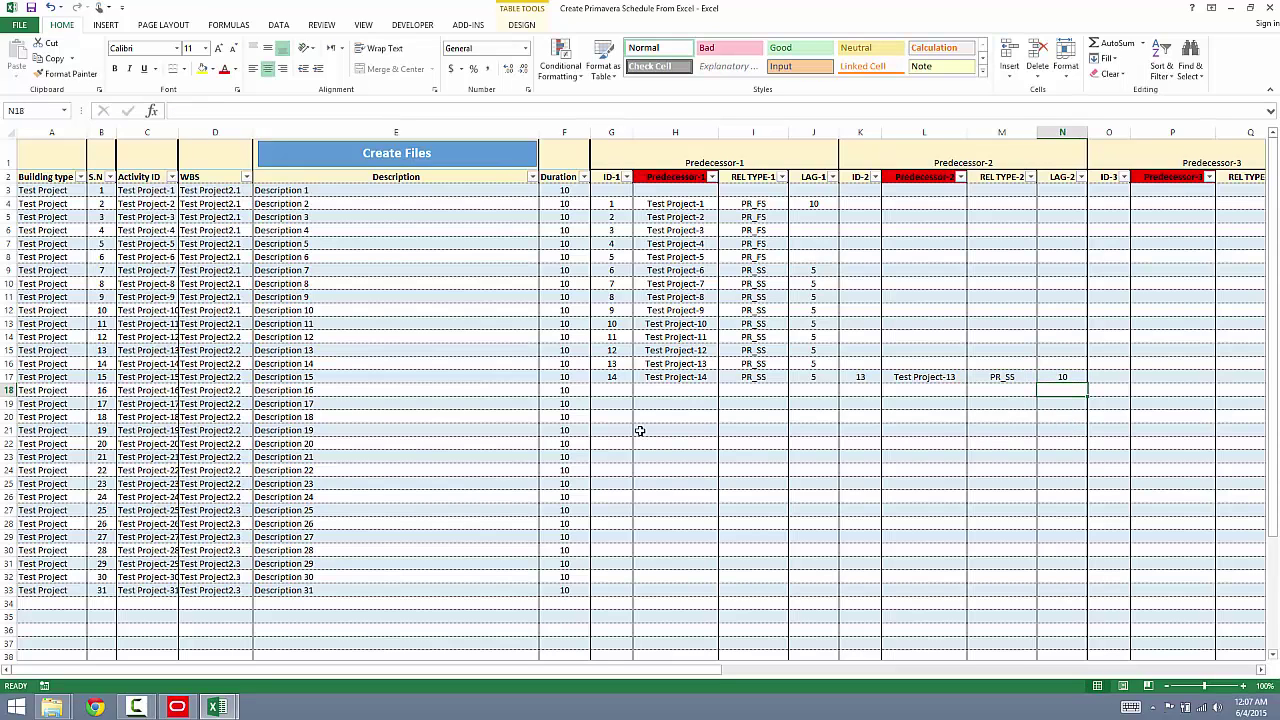
pyautogui.click(608, 390)
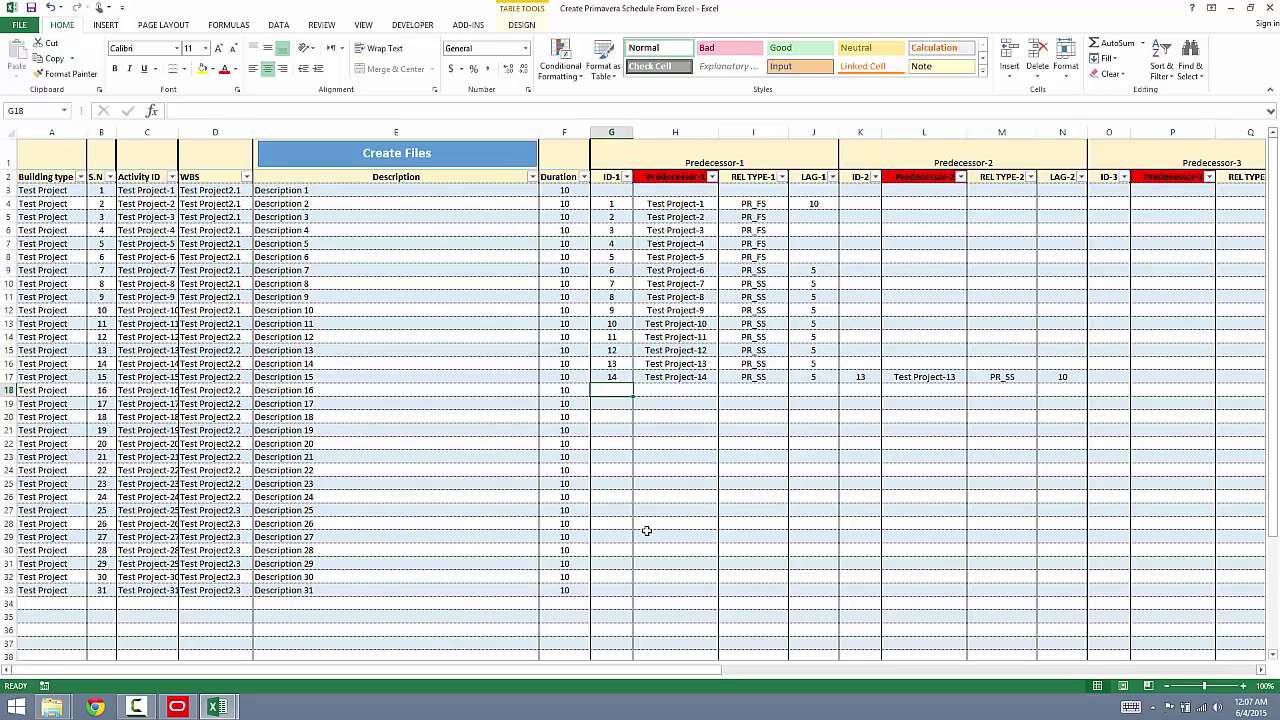
# Number the first predecessor IDs in rows 18–33 from 15 to 30.
pyautogui.write('15')
pyautogui.hotkey('ctrl', 'Return')
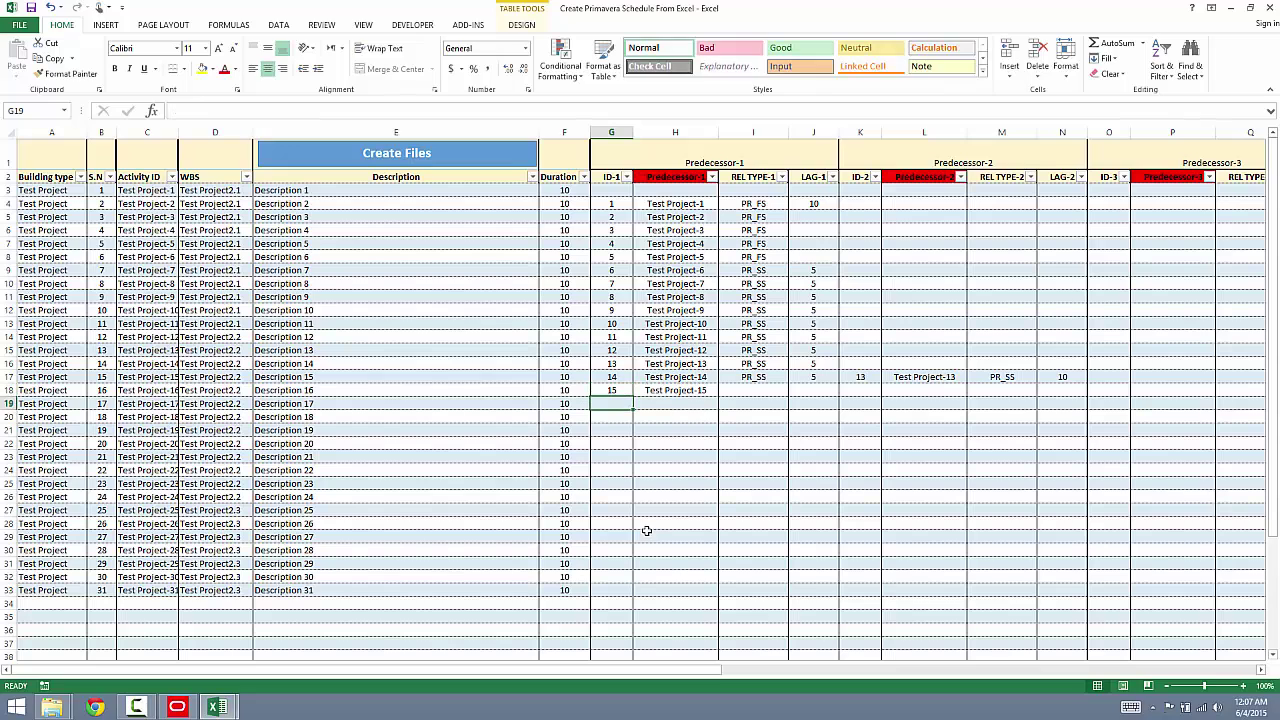
pyautogui.moveTo(632, 397); pyautogui.dragTo(632, 596)
pyautogui.moveTo(619, 376); pyautogui.dragTo(632, 596)
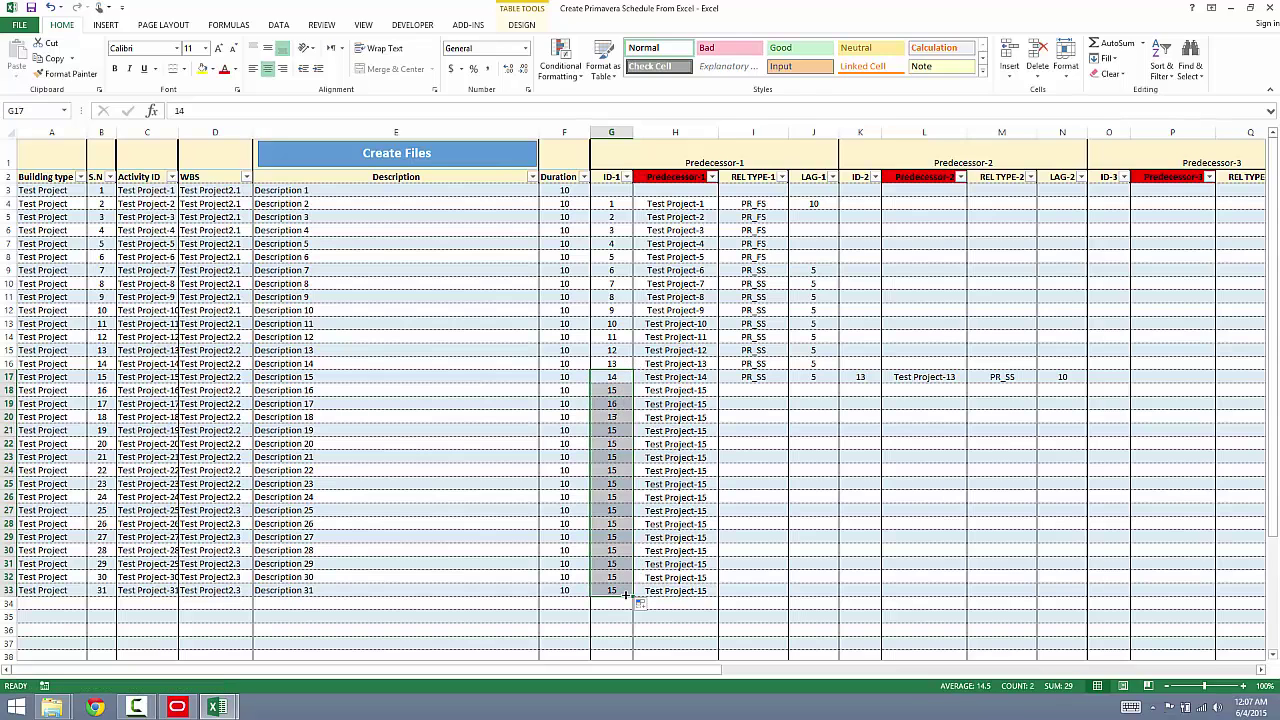
# Set rows 18–33 to relationship PR_FF with a lag of 7.
pyautogui.click(771, 389)
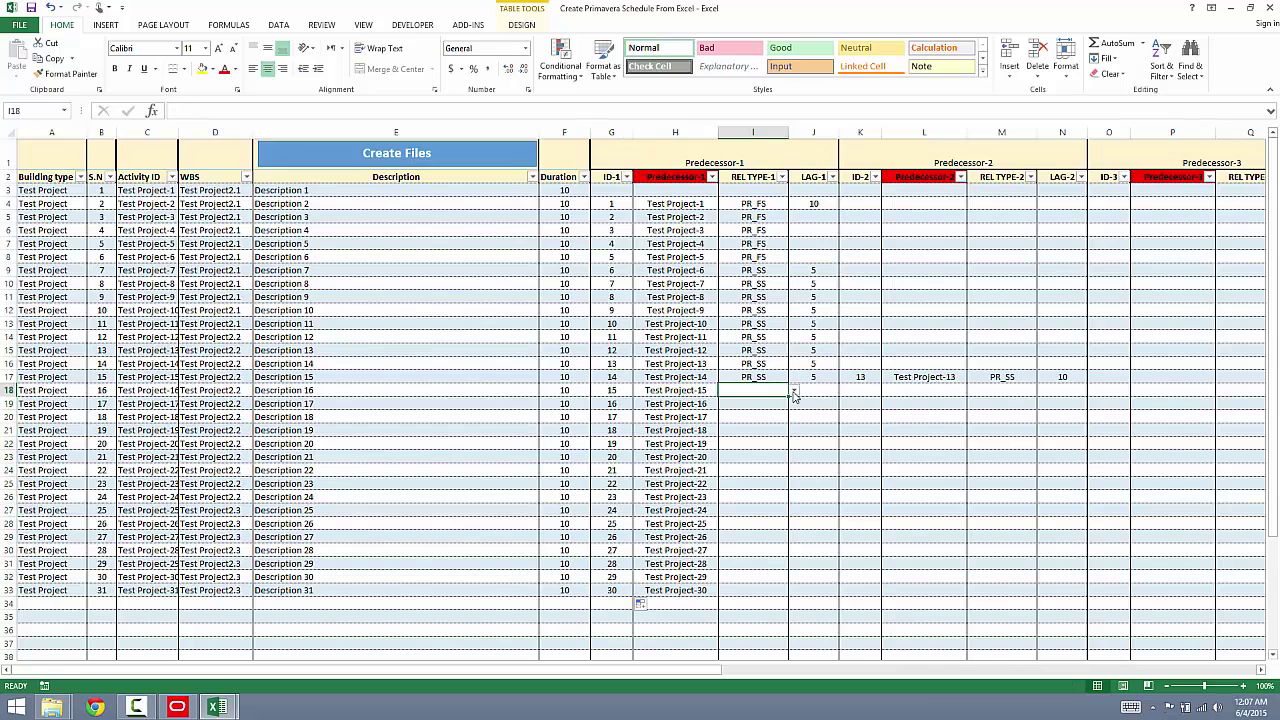
pyautogui.click(793, 391)
pyautogui.click(785, 418)
pyautogui.click(815, 392)
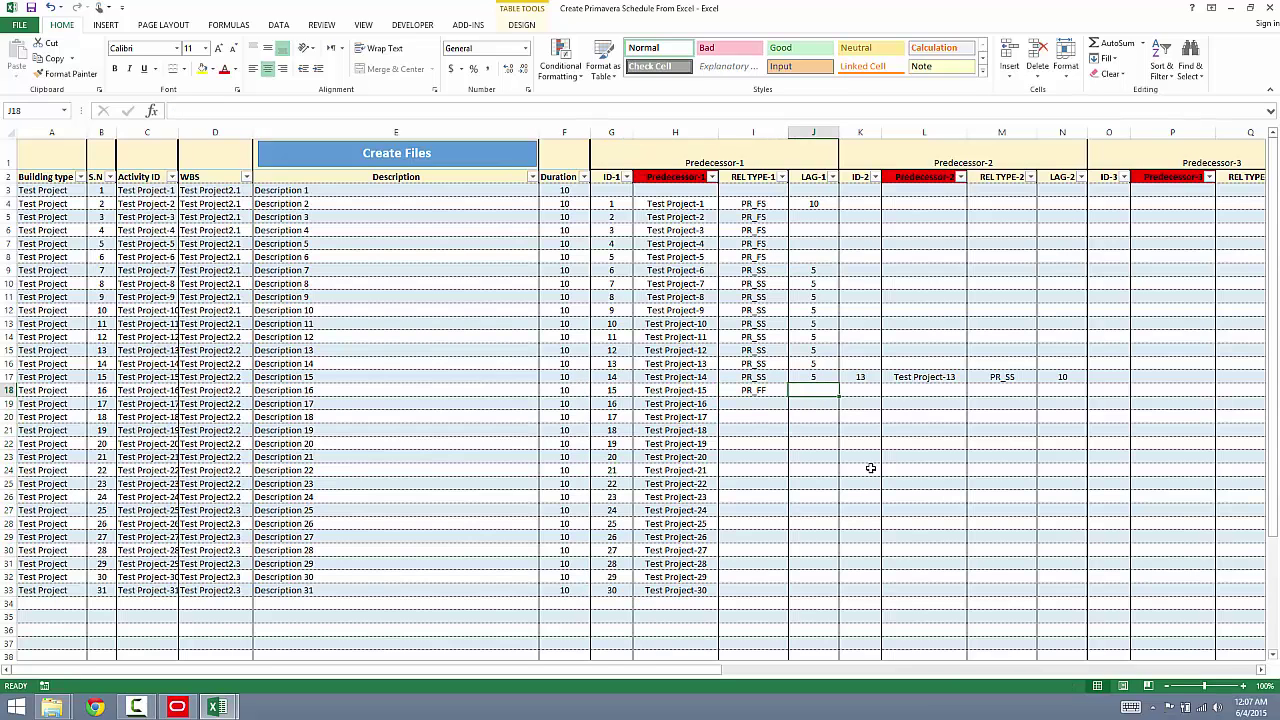
pyautogui.write('7')
pyautogui.press('Return')
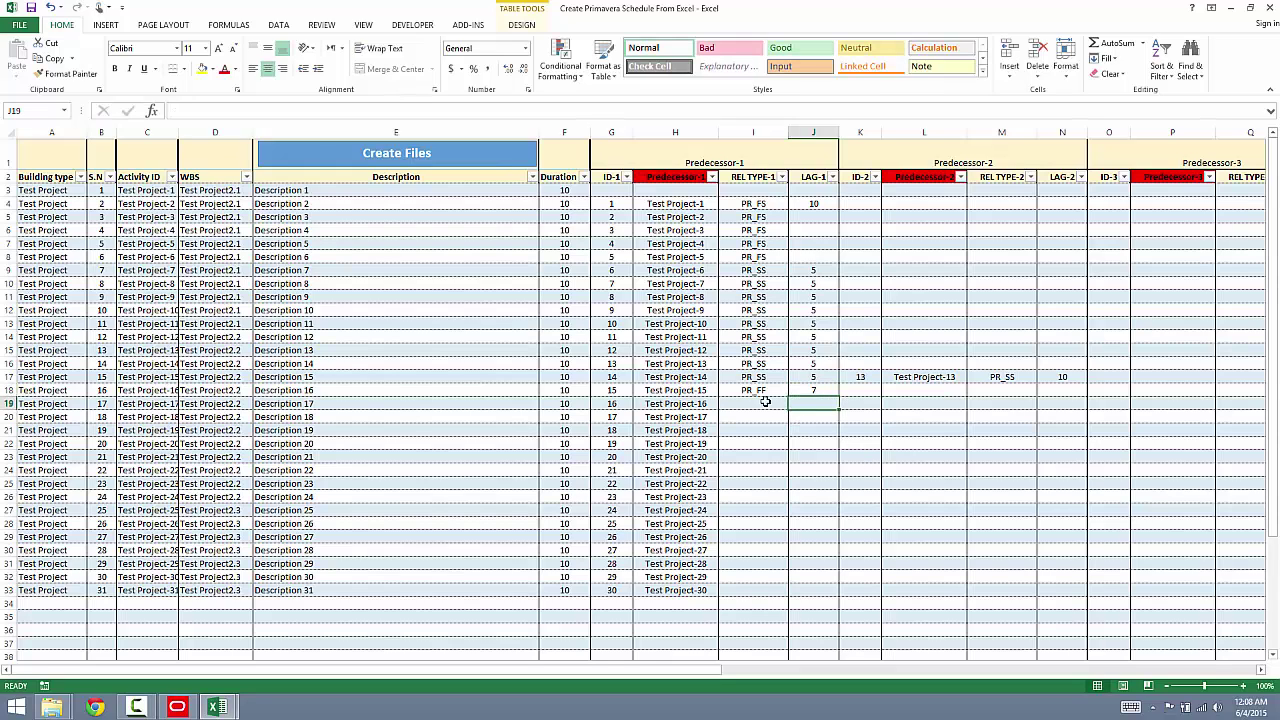
pyautogui.moveTo(755, 390); pyautogui.dragTo(822, 600)
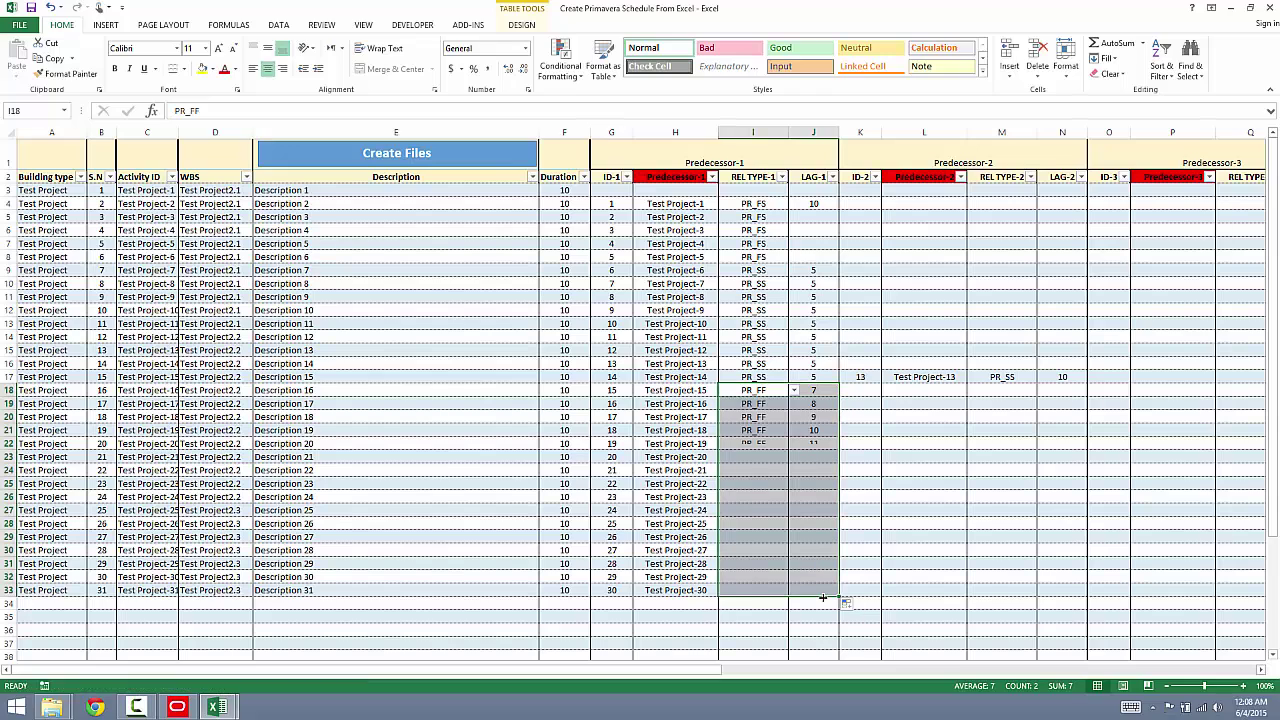
pyautogui.click(826, 392)
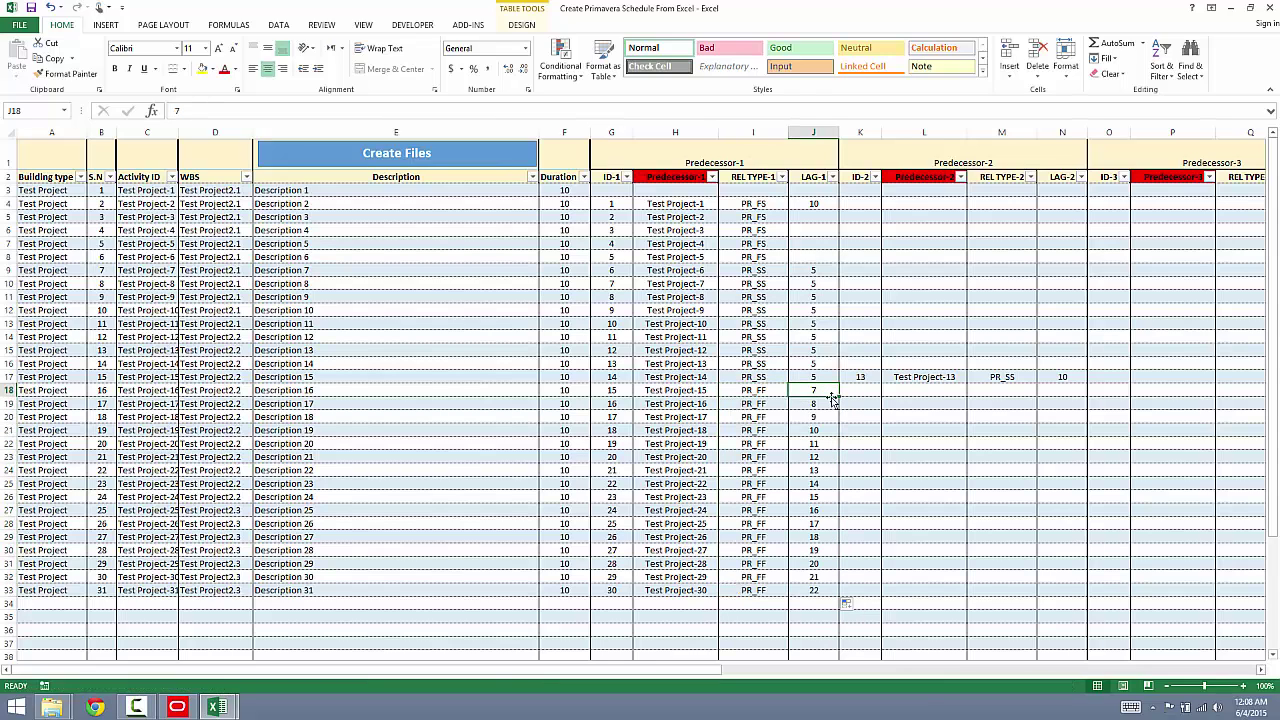
pyautogui.moveTo(838, 396); pyautogui.dragTo(840, 598)
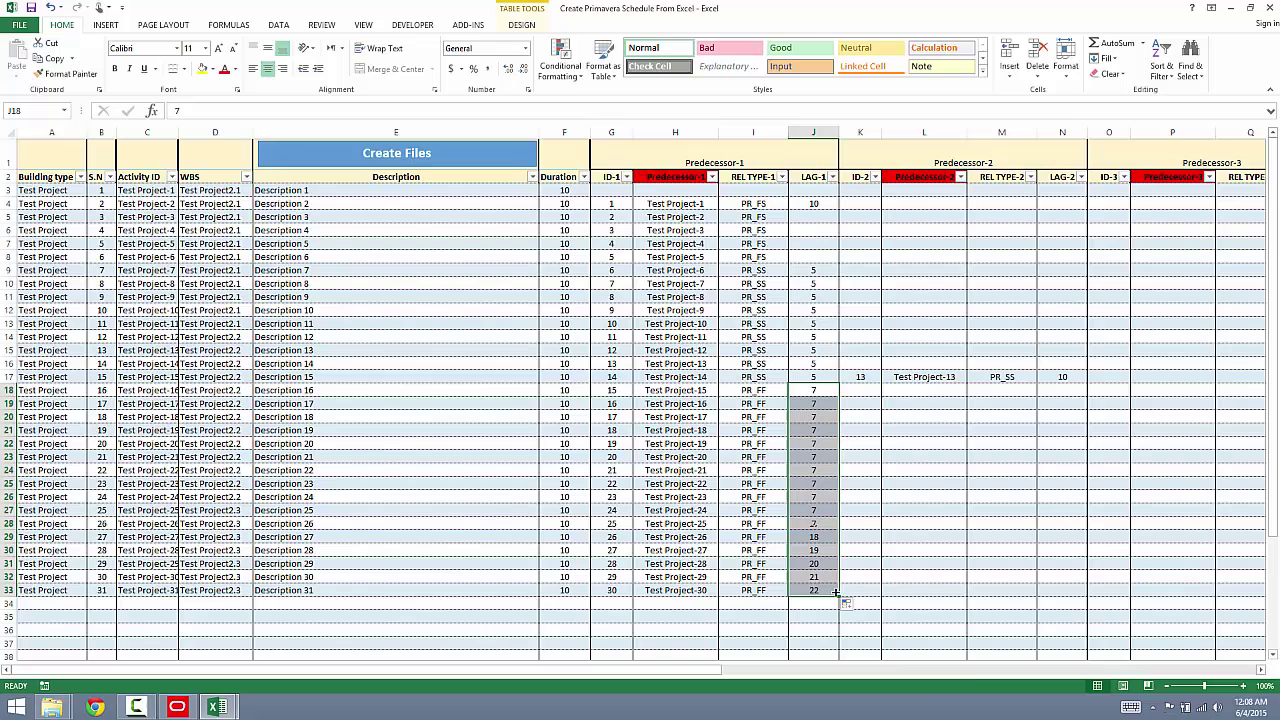
# Give row 25 a second predecessor: ID 20, PR_FF, lag 5.
pyautogui.click(871, 486)
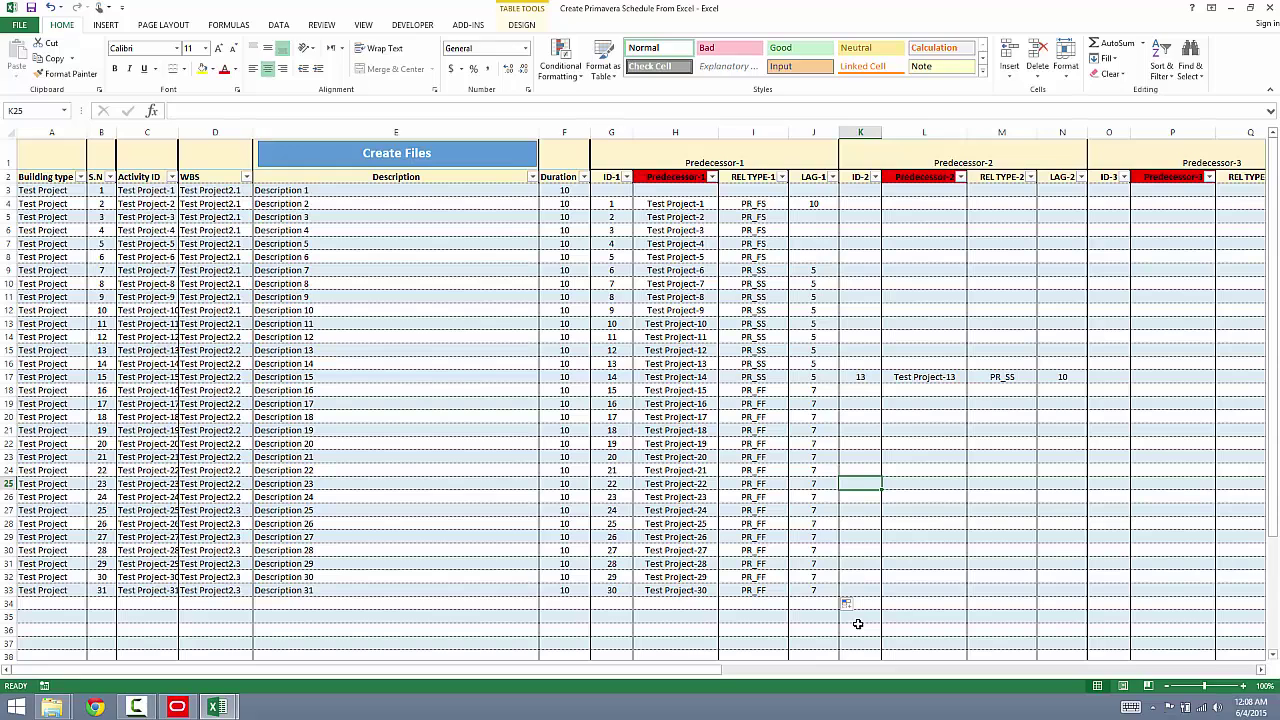
pyautogui.write('20')
pyautogui.press('Tab')
pyautogui.press('Tab')
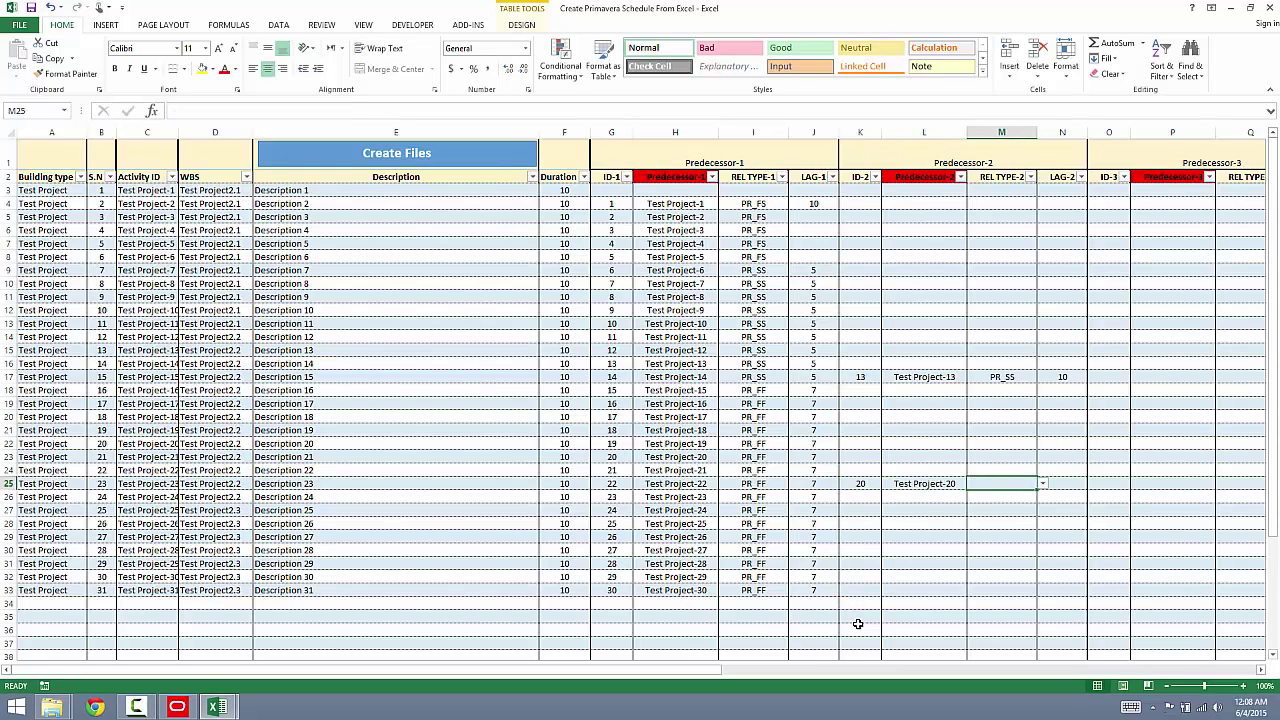
pyautogui.click(1042, 484)
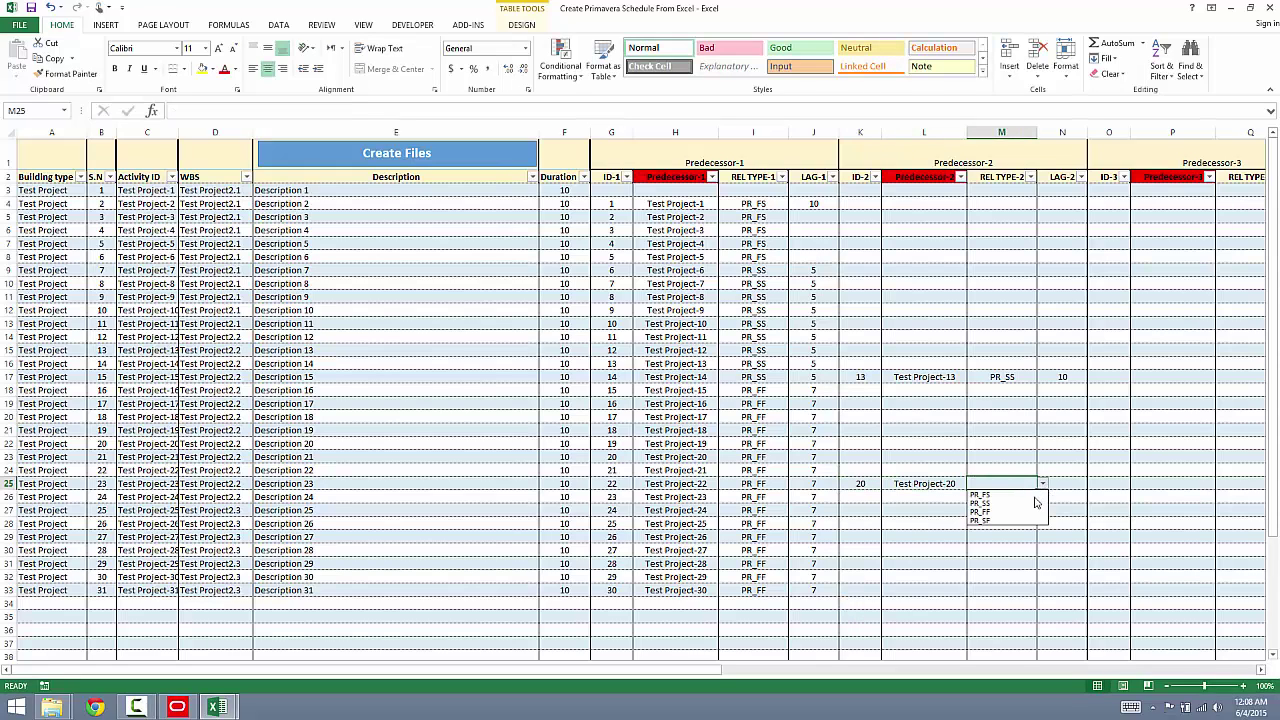
pyautogui.click(1023, 514)
pyautogui.press('Tab')
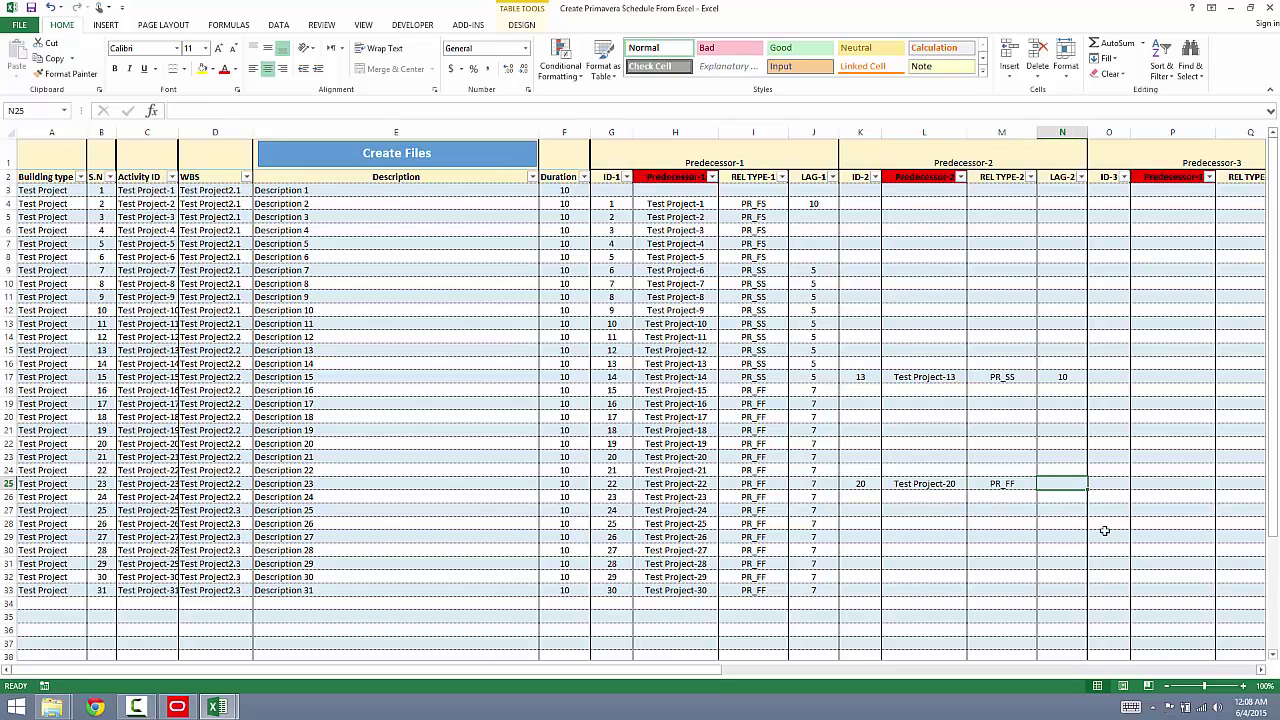
pyautogui.write('5')
pyautogui.press('Tab')
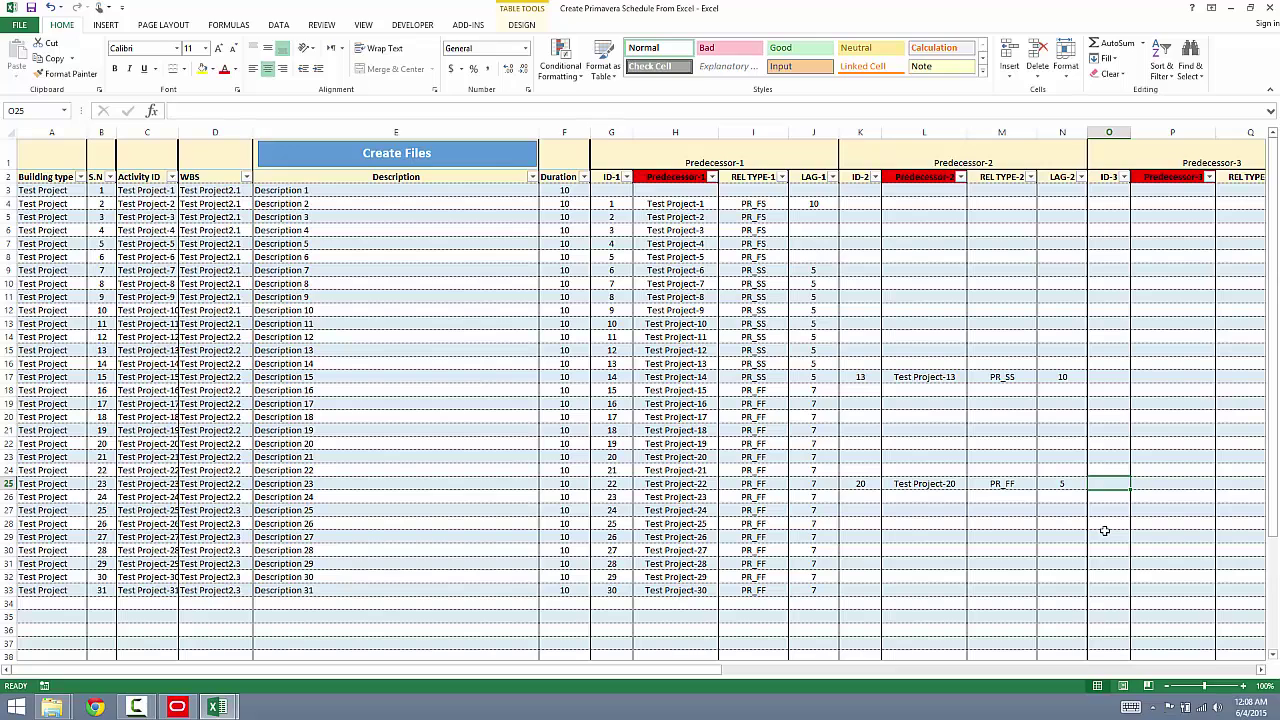
# Give row 25 a third predecessor: ID 19, PR_FS, lag 10.
pyautogui.write('19')
pyautogui.press('Tab')
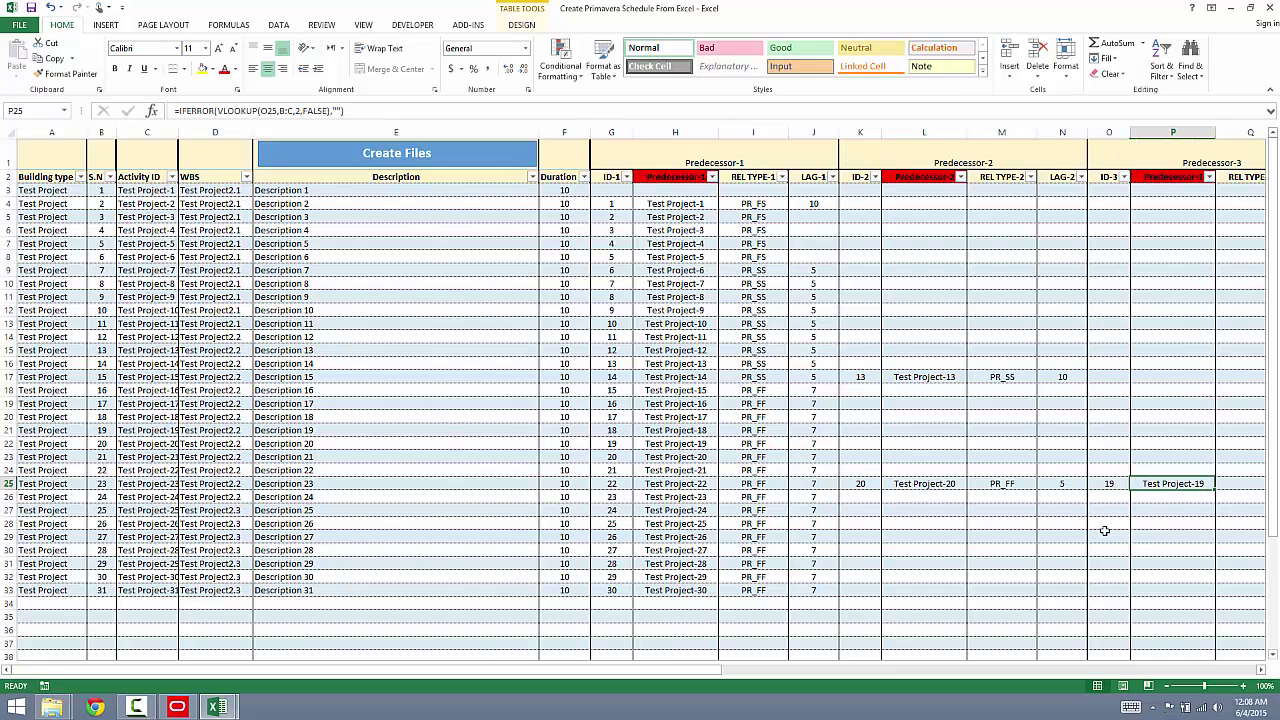
pyautogui.press('Tab')
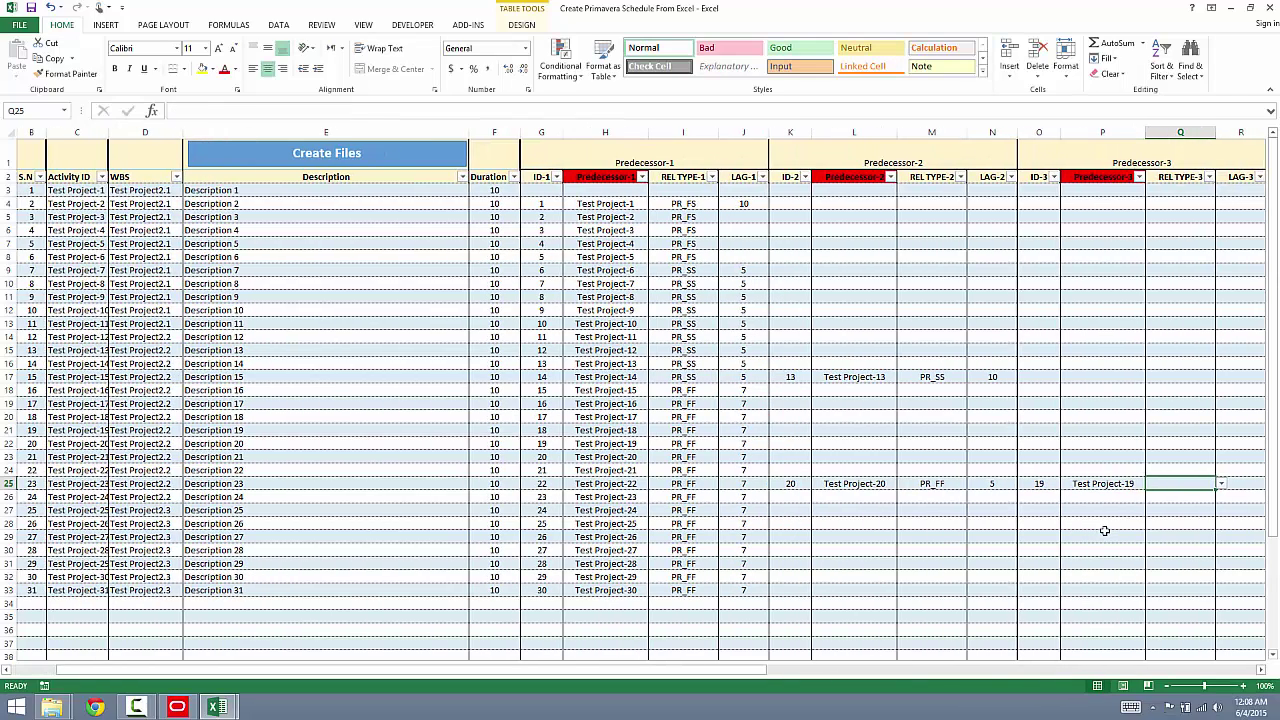
pyautogui.click(1221, 483)
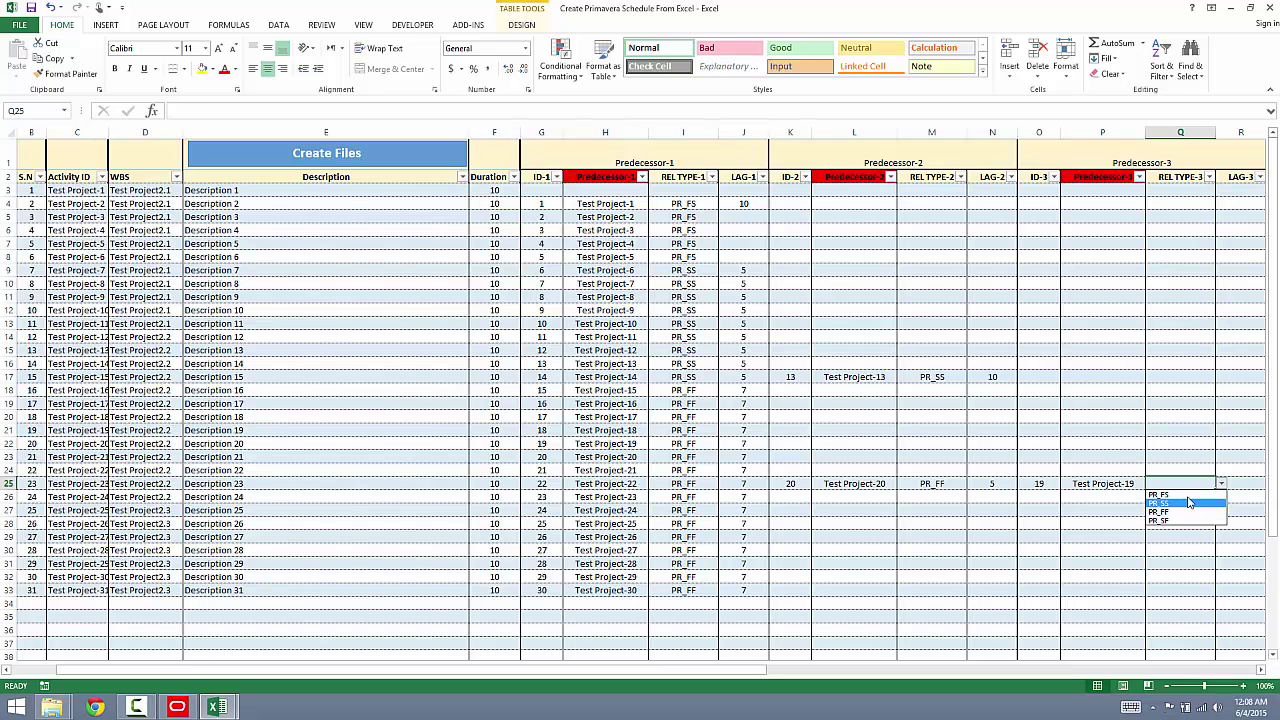
pyautogui.click(1178, 494)
pyautogui.press('Tab')
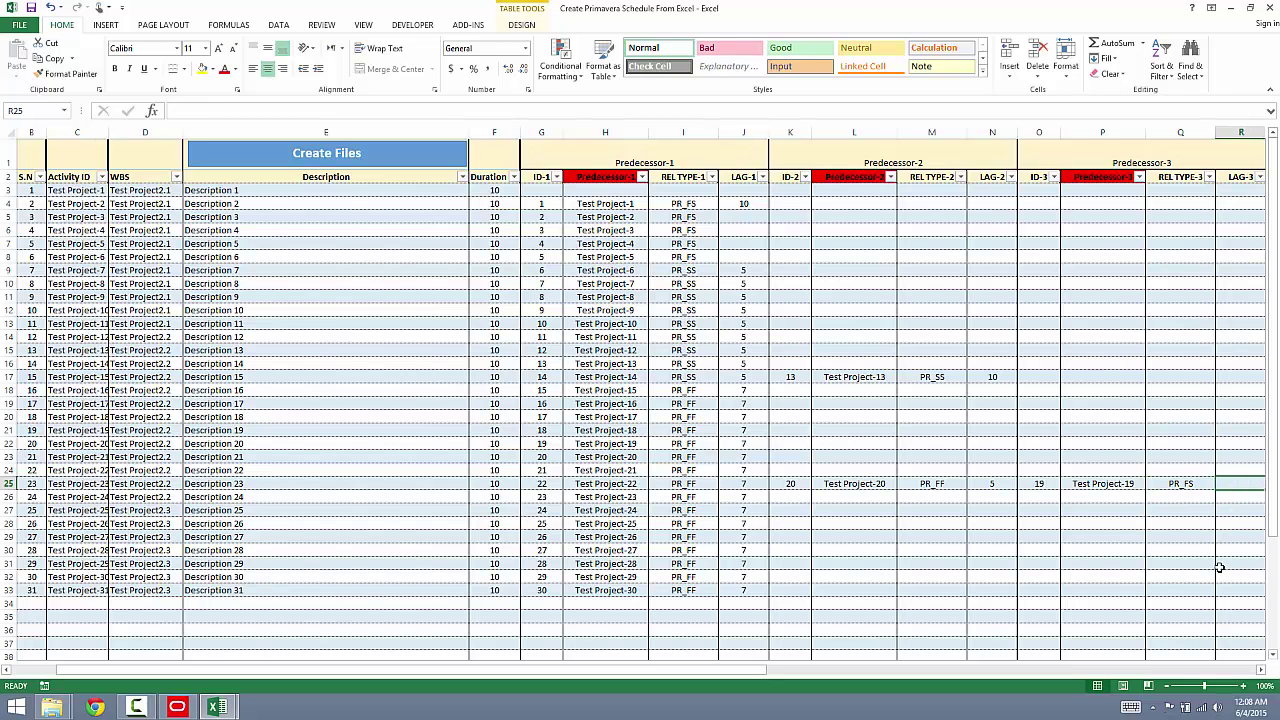
pyautogui.write('10')
pyautogui.press('Return')
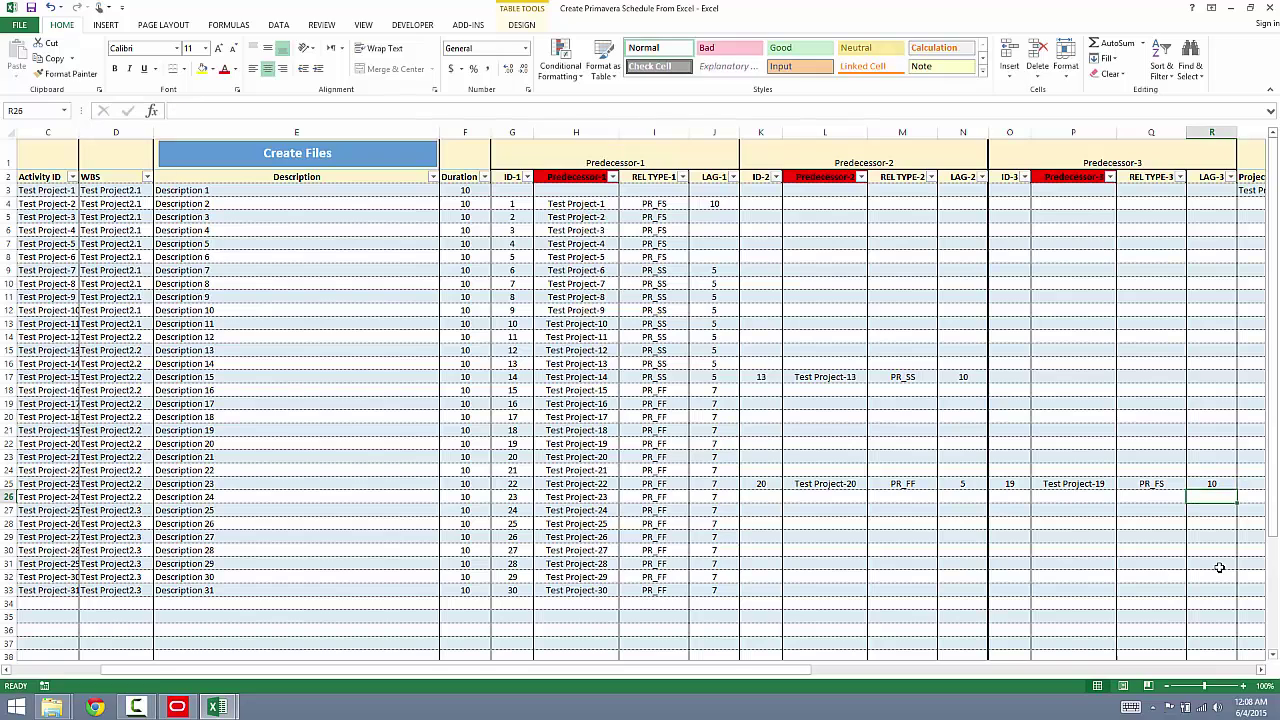
# Give row 30 a second predecessor: ID 25, PR_SS, lag 10.
pyautogui.press('Left')
pyautogui.press('Left')
pyautogui.press('Left')
pyautogui.press('Left')
pyautogui.press('Left')
pyautogui.press('Left')
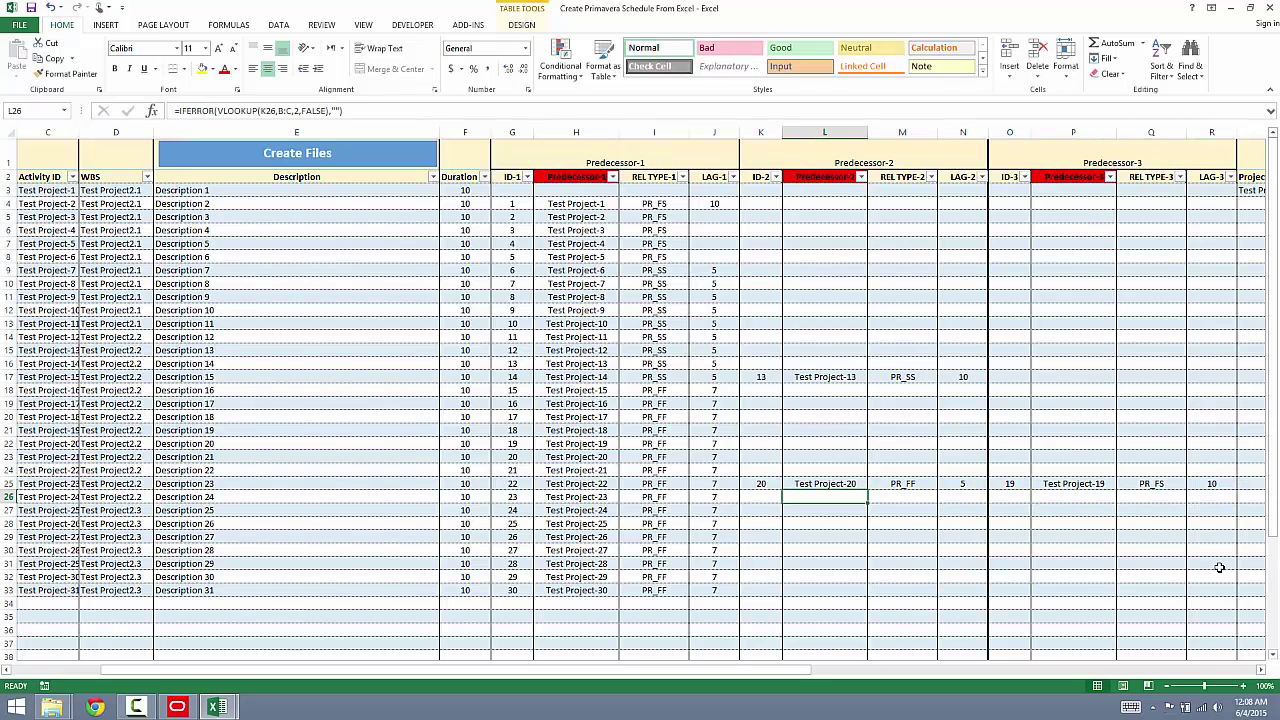
pyautogui.press('Down')
pyautogui.press('Down')
pyautogui.press('Down')
pyautogui.press('Down')
pyautogui.press('Down')
pyautogui.press('Left')
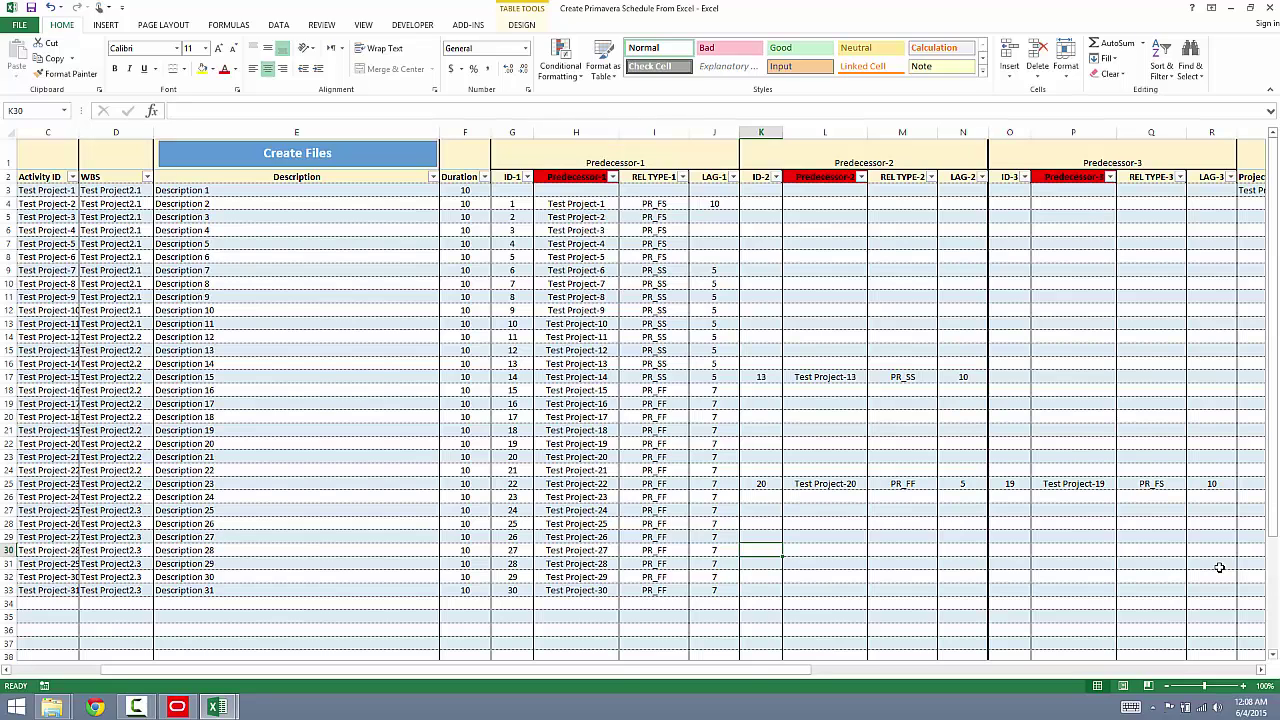
pyautogui.write('2')
pyautogui.press('Right')
pyautogui.press('Right')
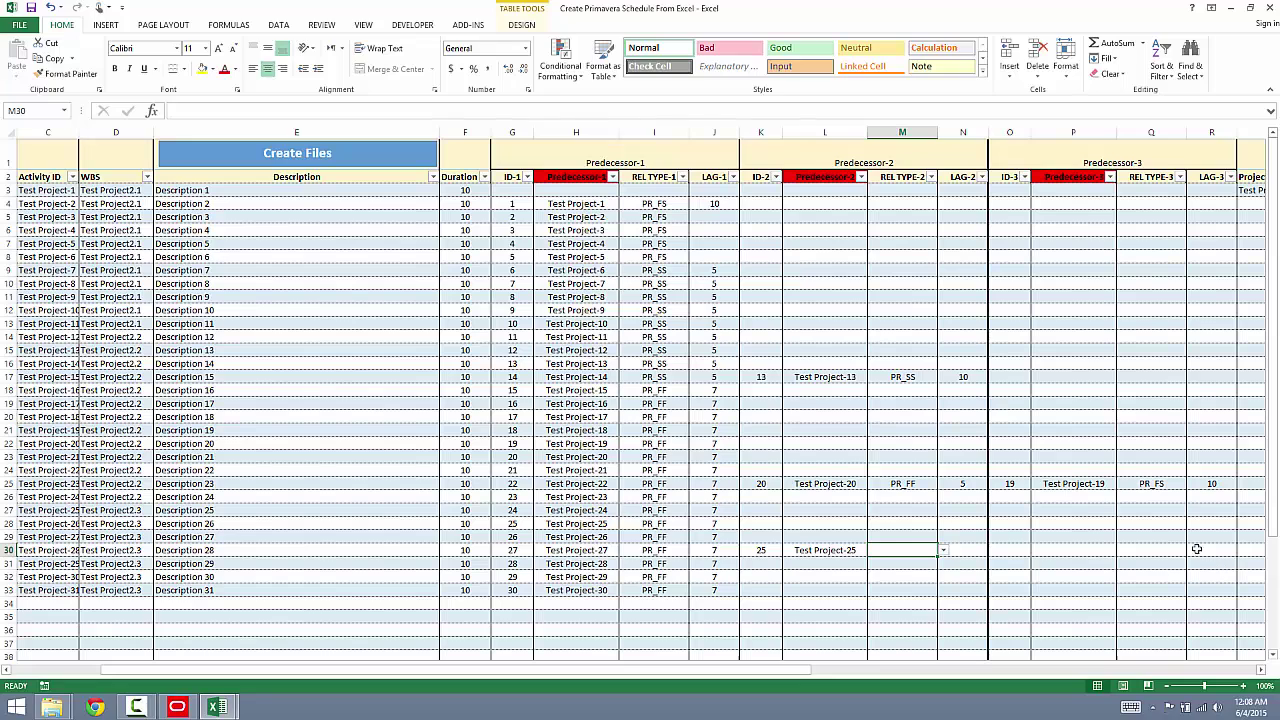
pyautogui.click(942, 550)
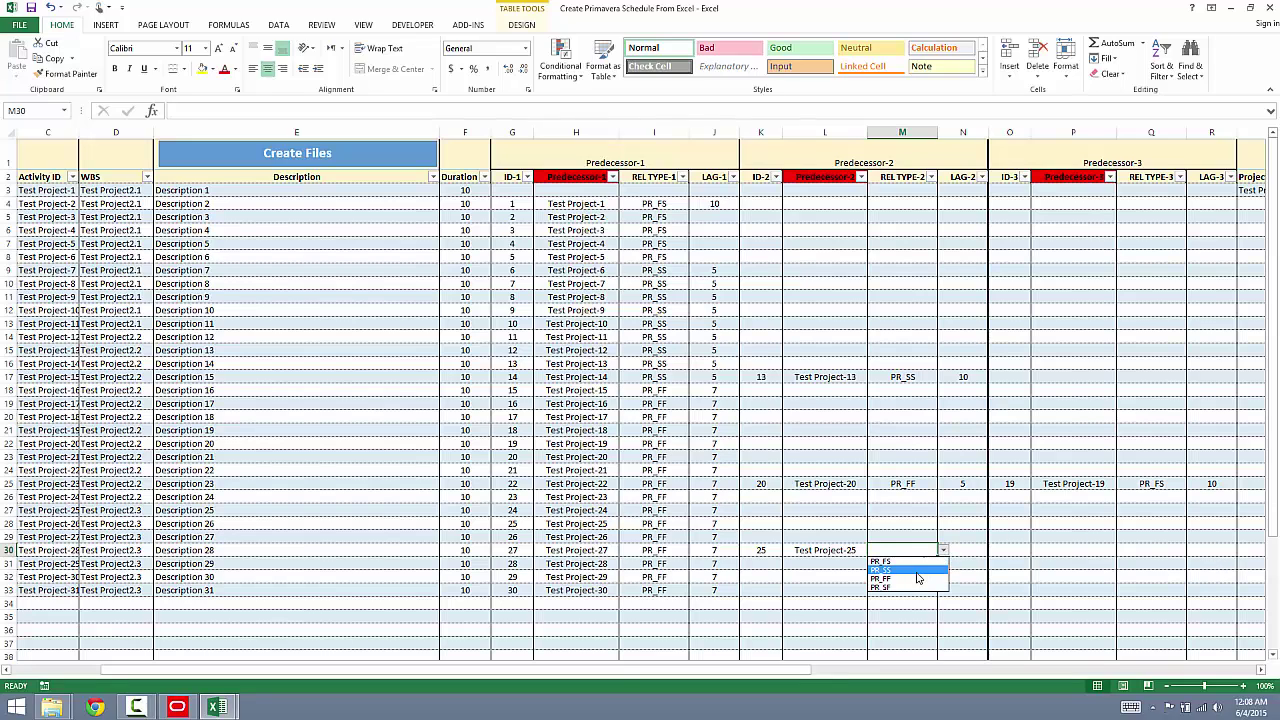
pyautogui.click(936, 569)
pyautogui.click(968, 552)
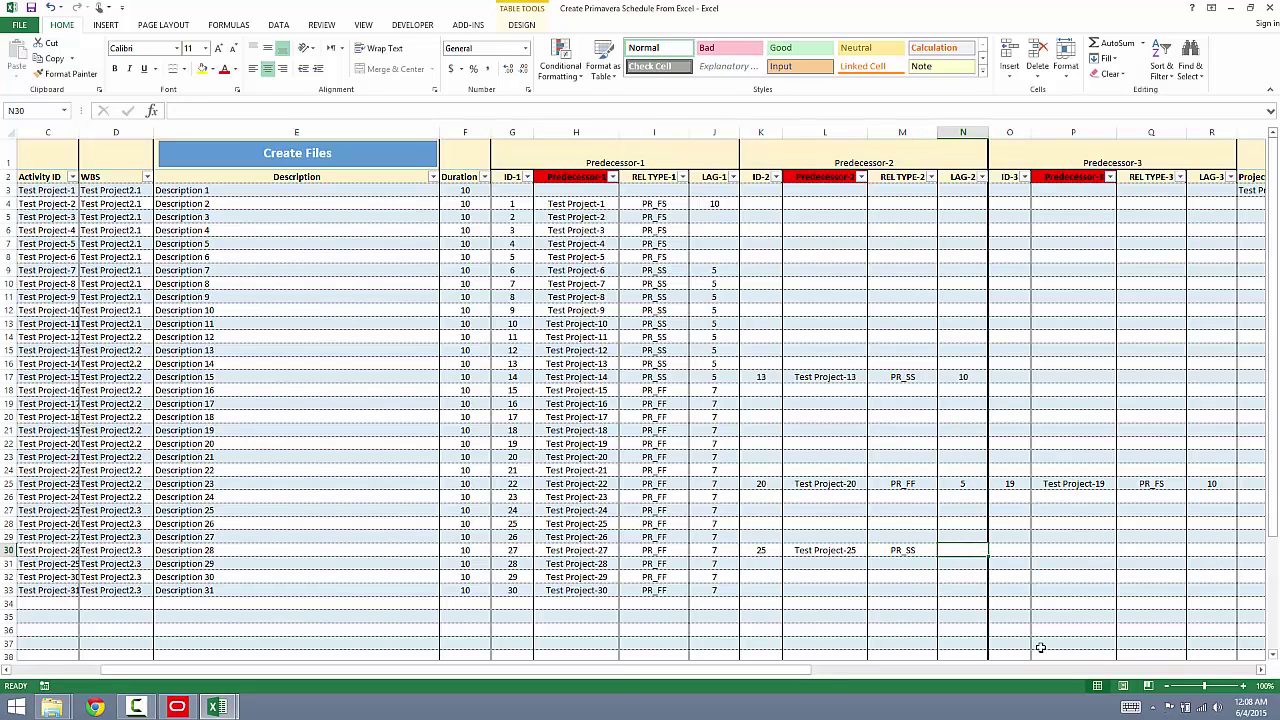
pyautogui.write('10')
pyautogui.press('Right')
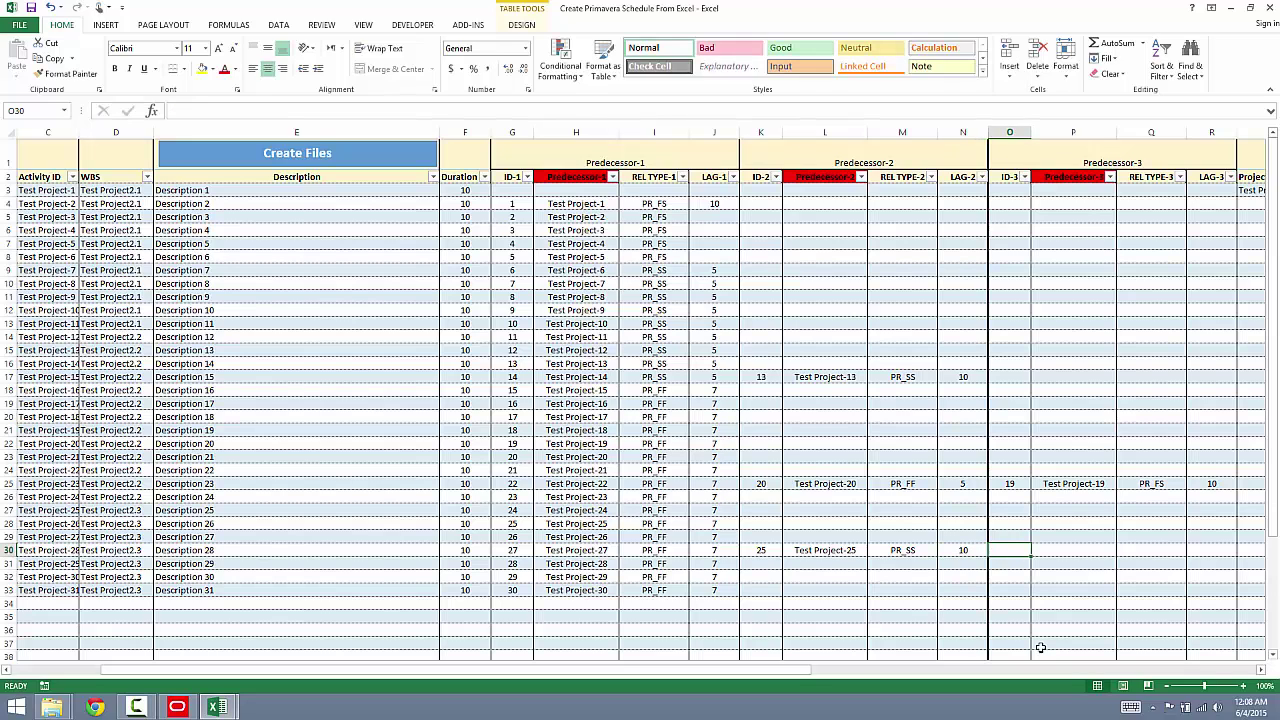
# Give row 30 a third predecessor: ID 24, PR_SS, lag 5.
pyautogui.write('24')
pyautogui.press('Right')
pyautogui.press('Right')
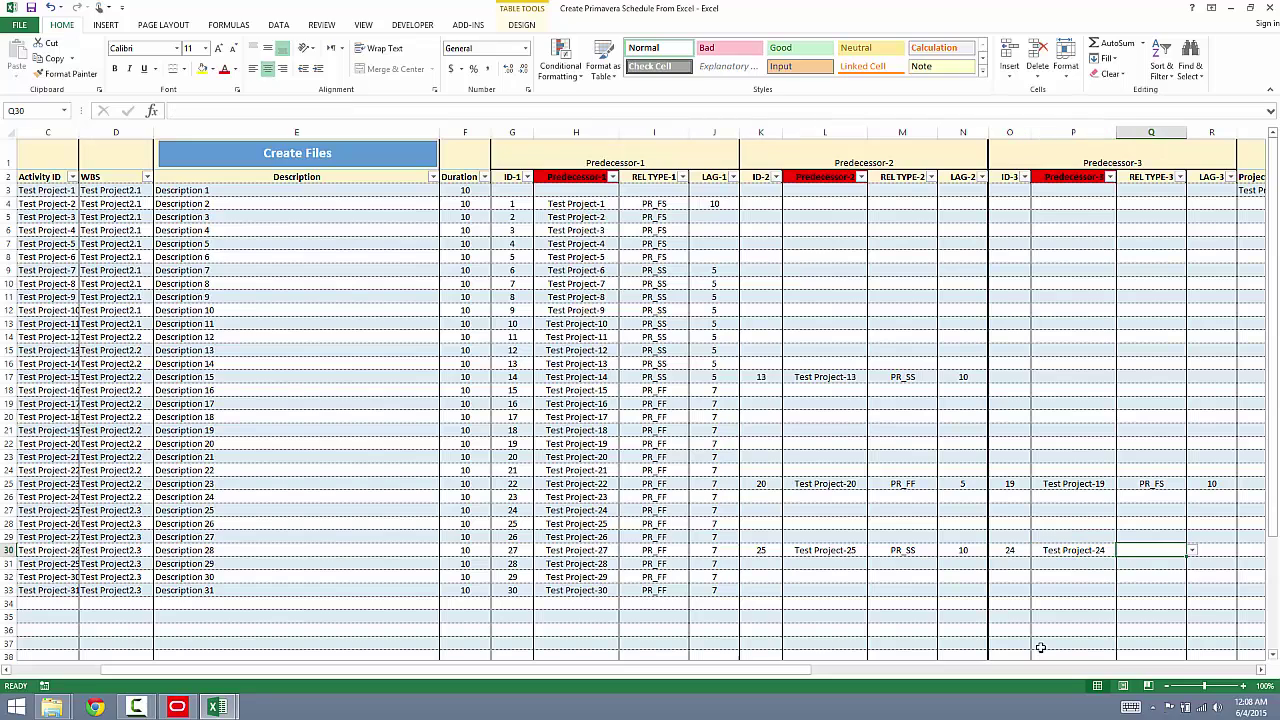
pyautogui.click(1192, 551)
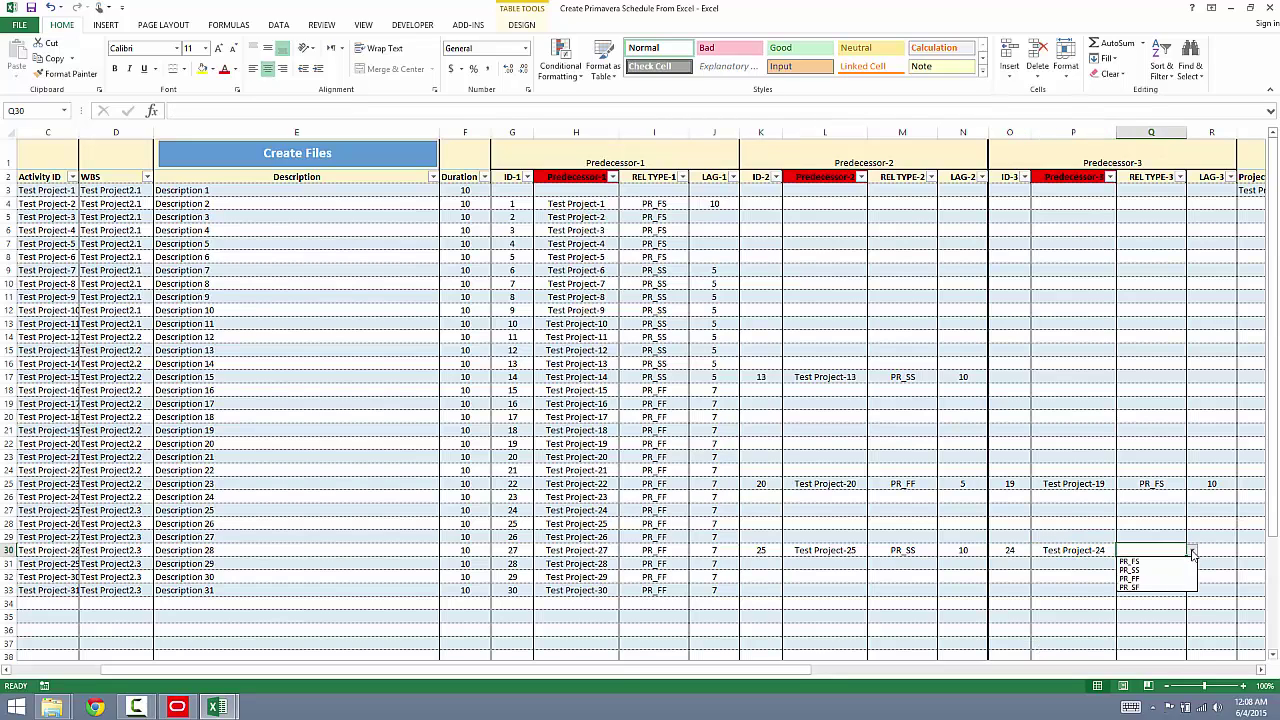
pyautogui.click(1157, 570)
pyautogui.press('Right')
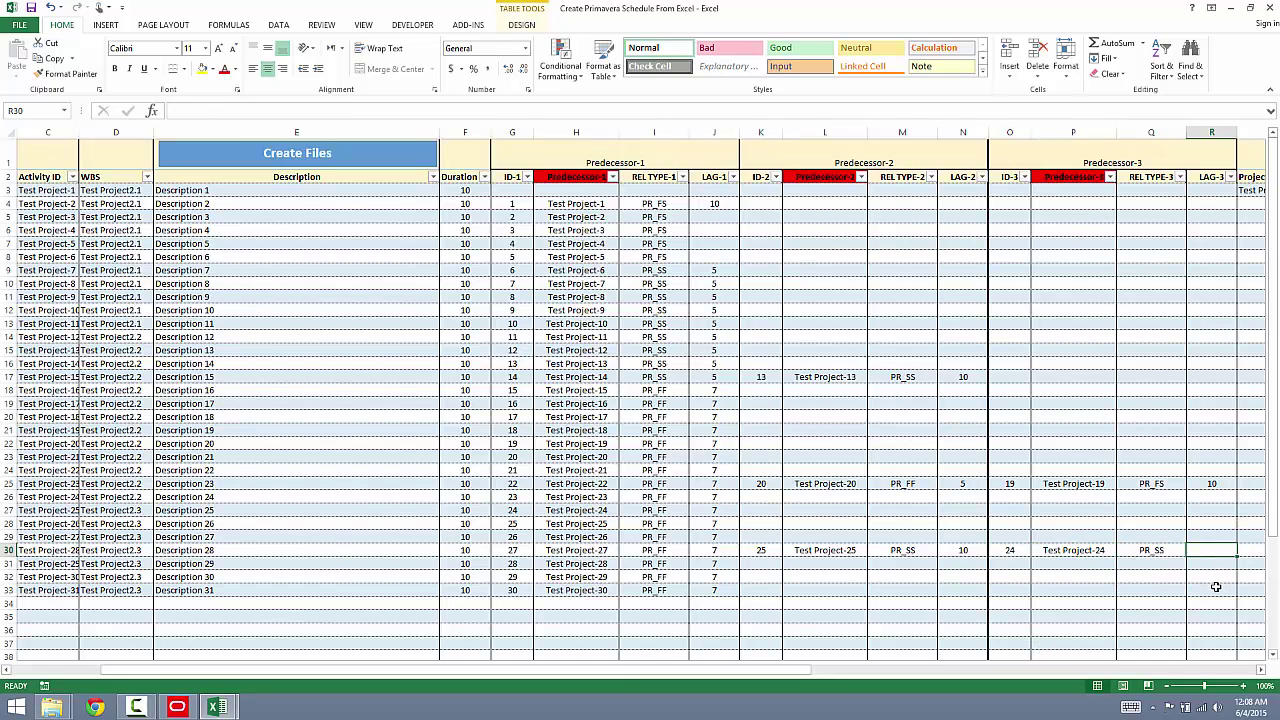
pyautogui.write('5')
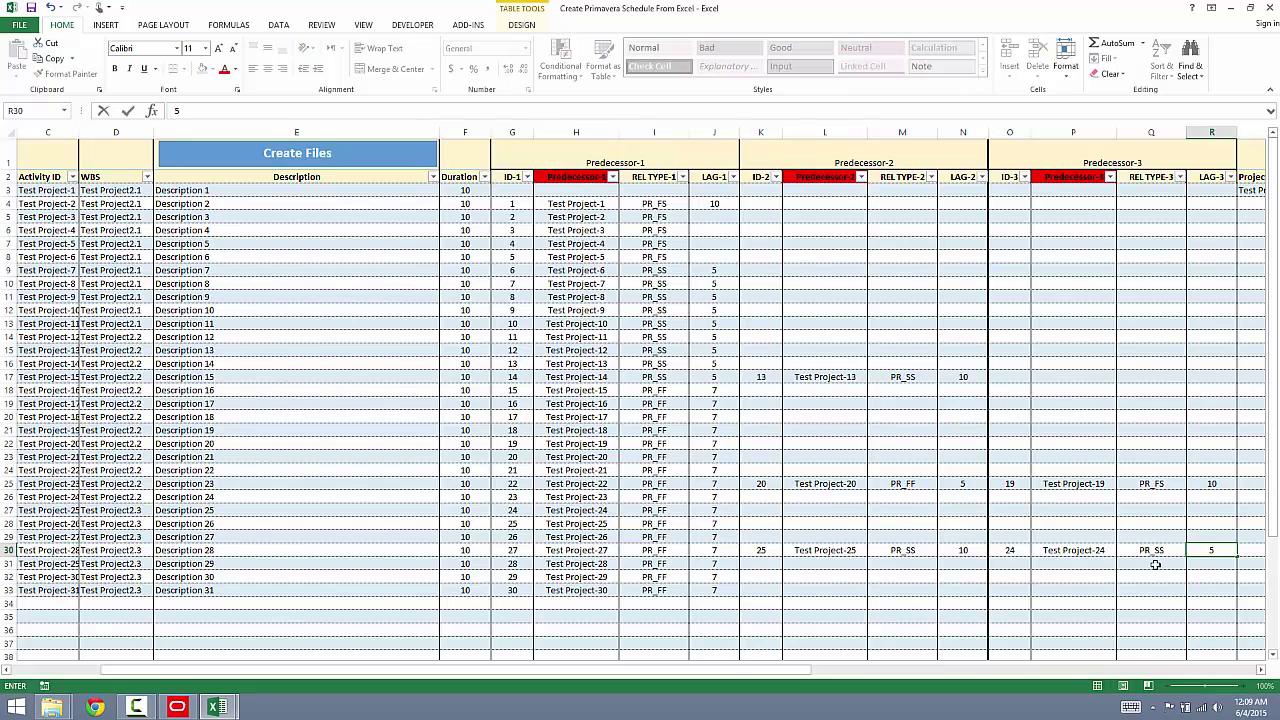
pyautogui.click(1155, 565)
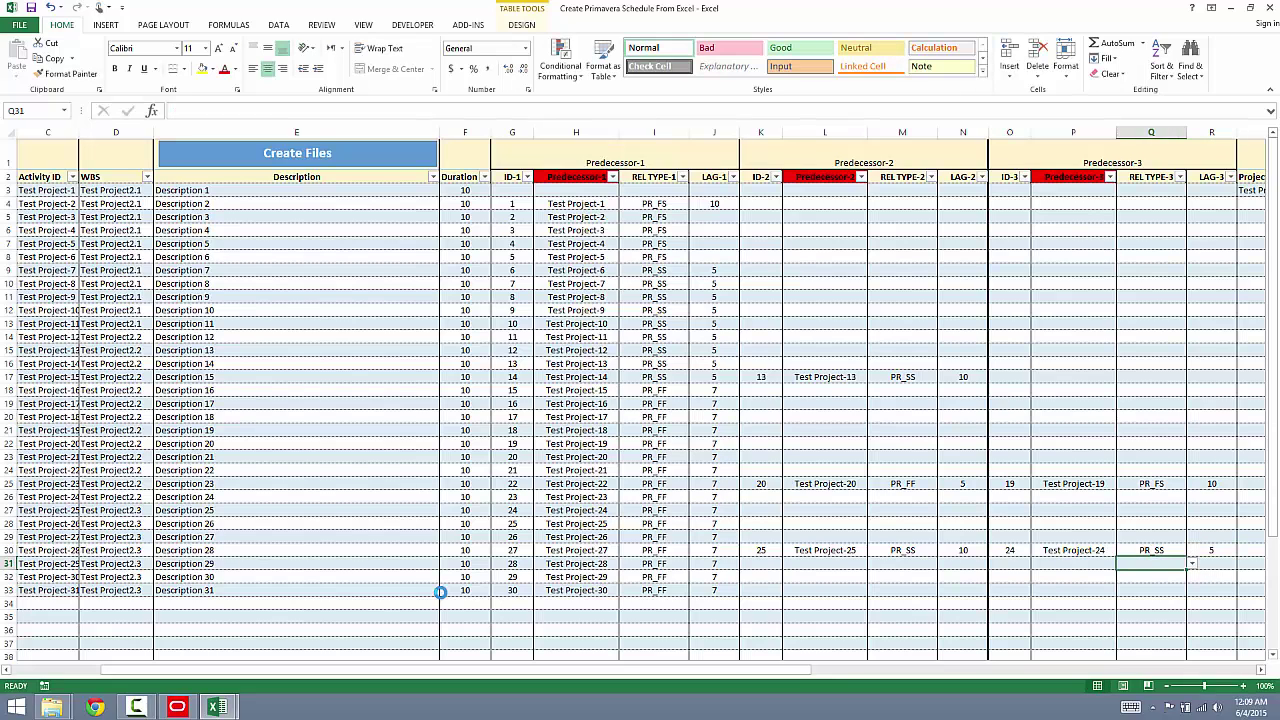
pyautogui.moveTo(586, 672); pyautogui.dragTo(966, 669)
# Review the row 3 project name, duration type, % complete, % complete type and calendar values.
pyautogui.click(528, 190)
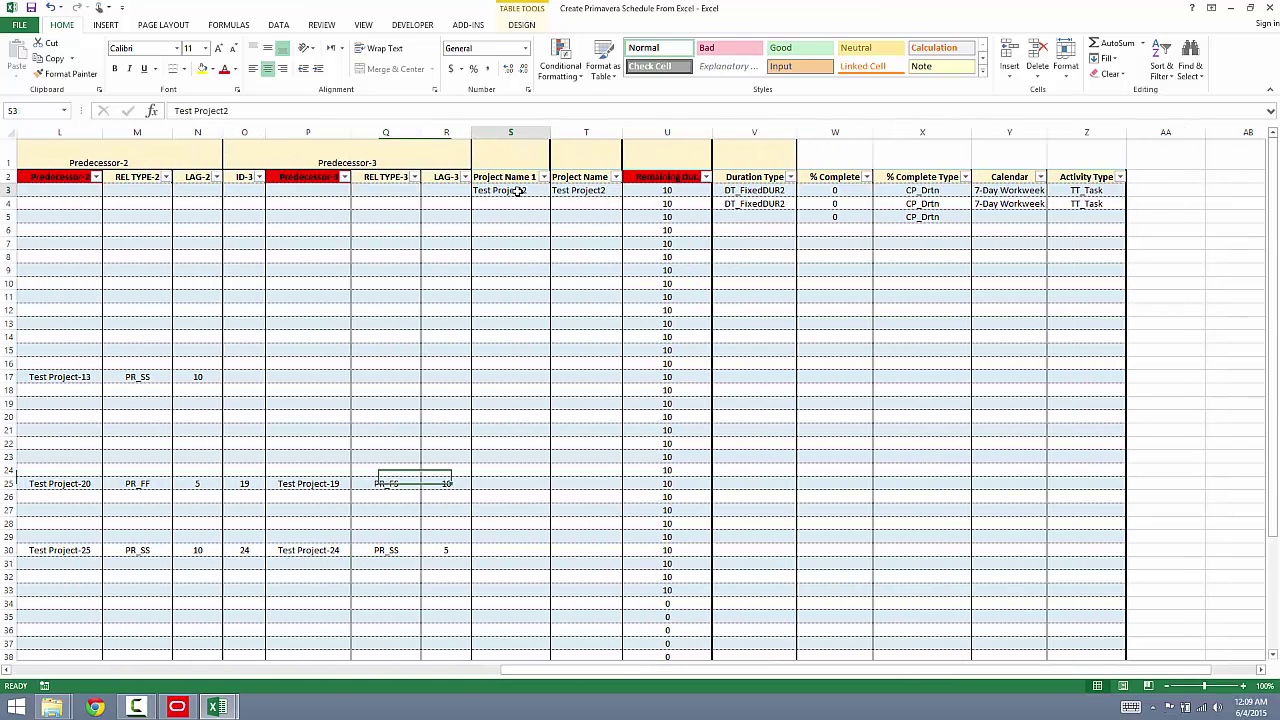
pyautogui.click(579, 190)
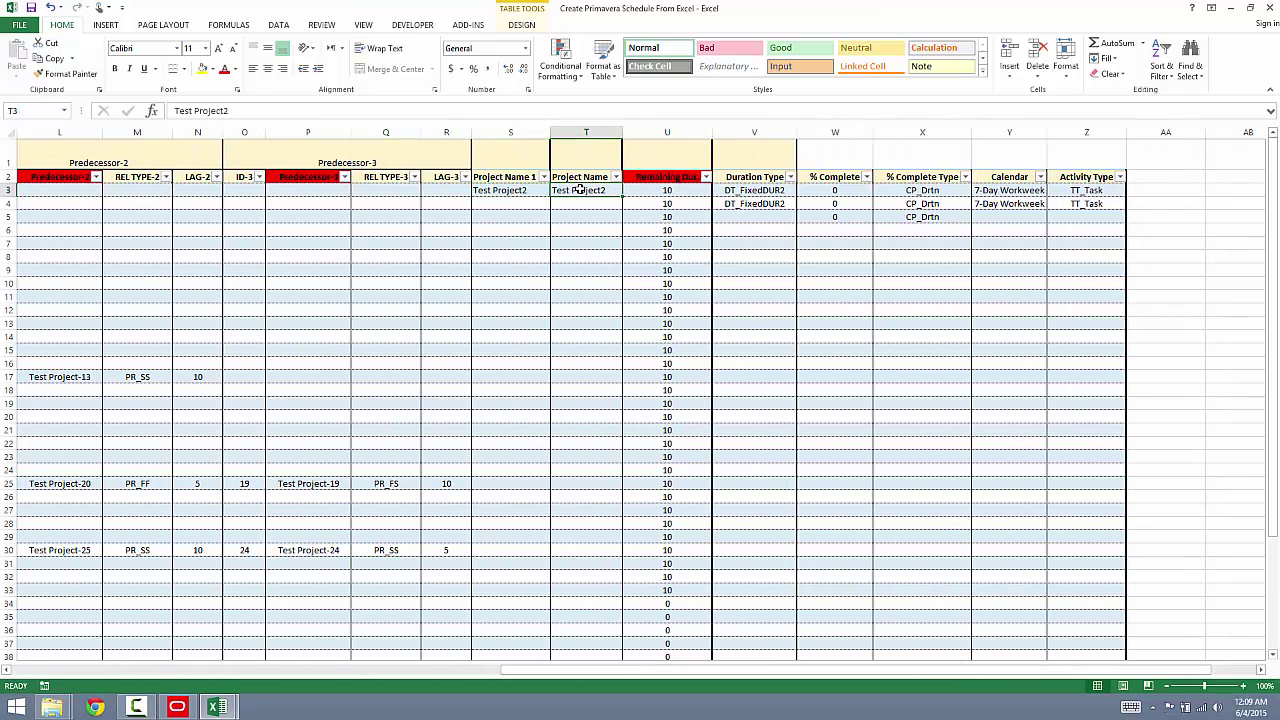
pyautogui.click(755, 191)
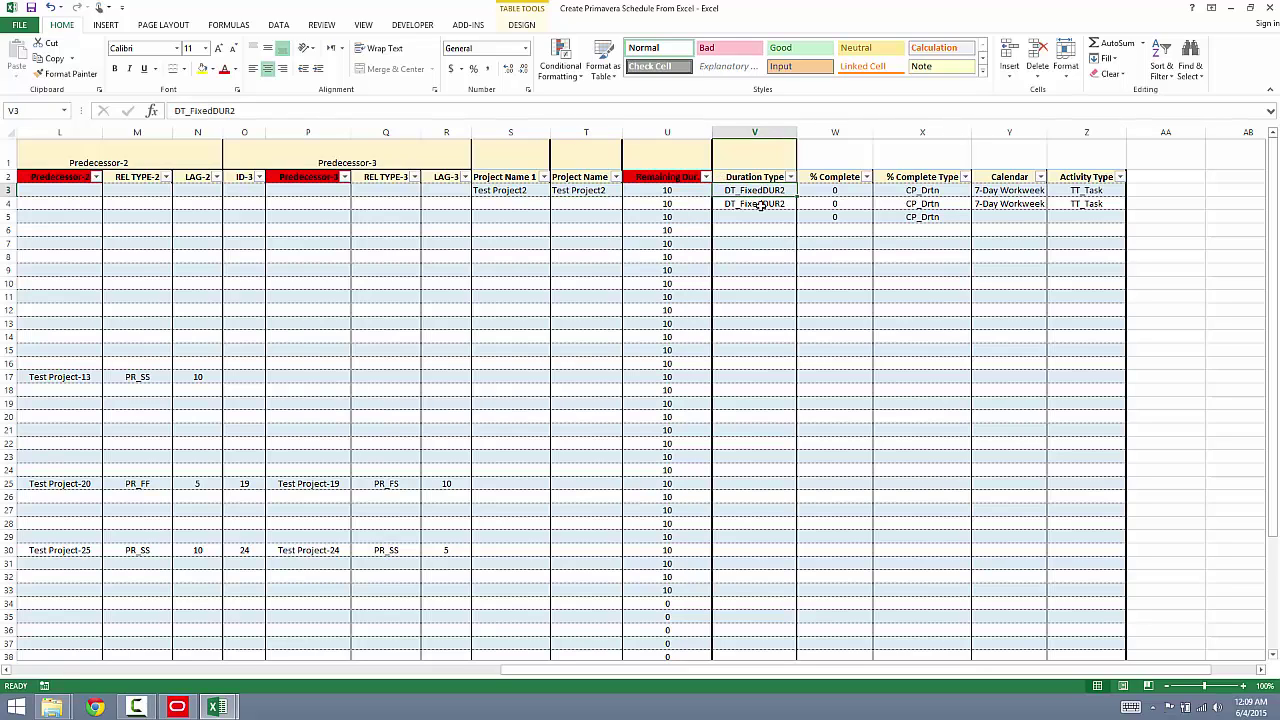
pyautogui.click(838, 194)
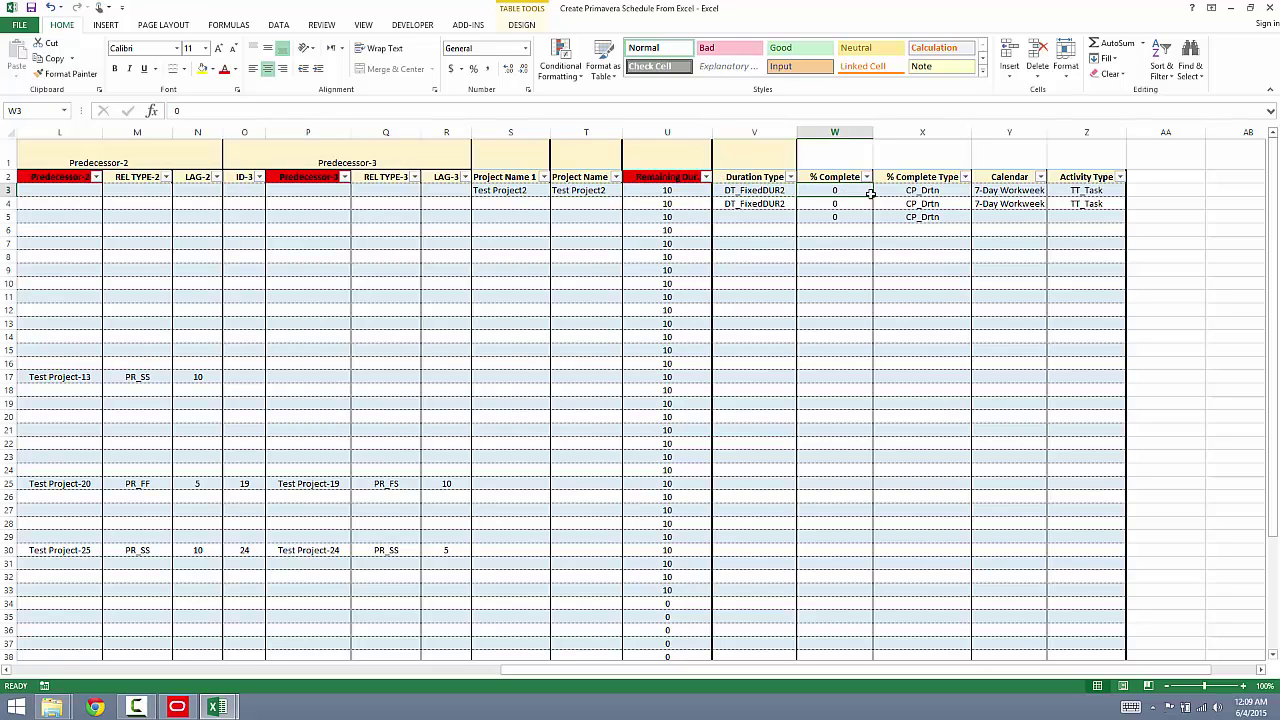
pyautogui.click(921, 191)
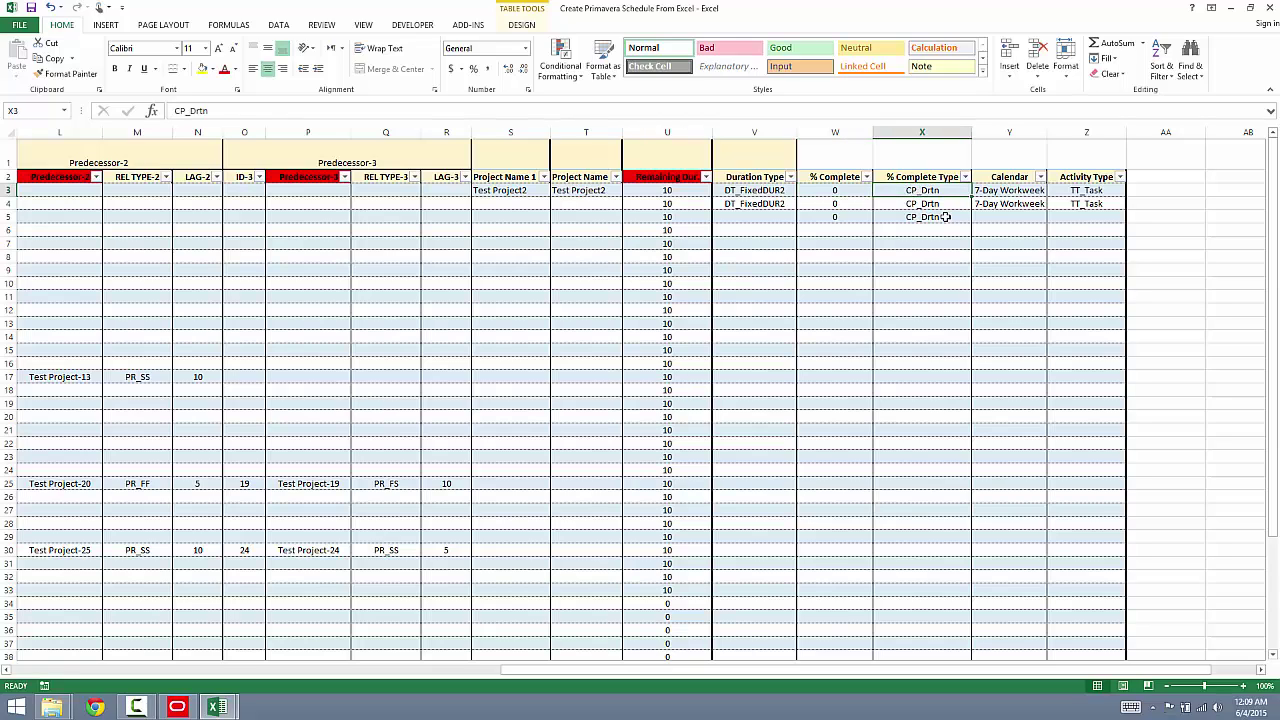
pyautogui.click(1017, 191)
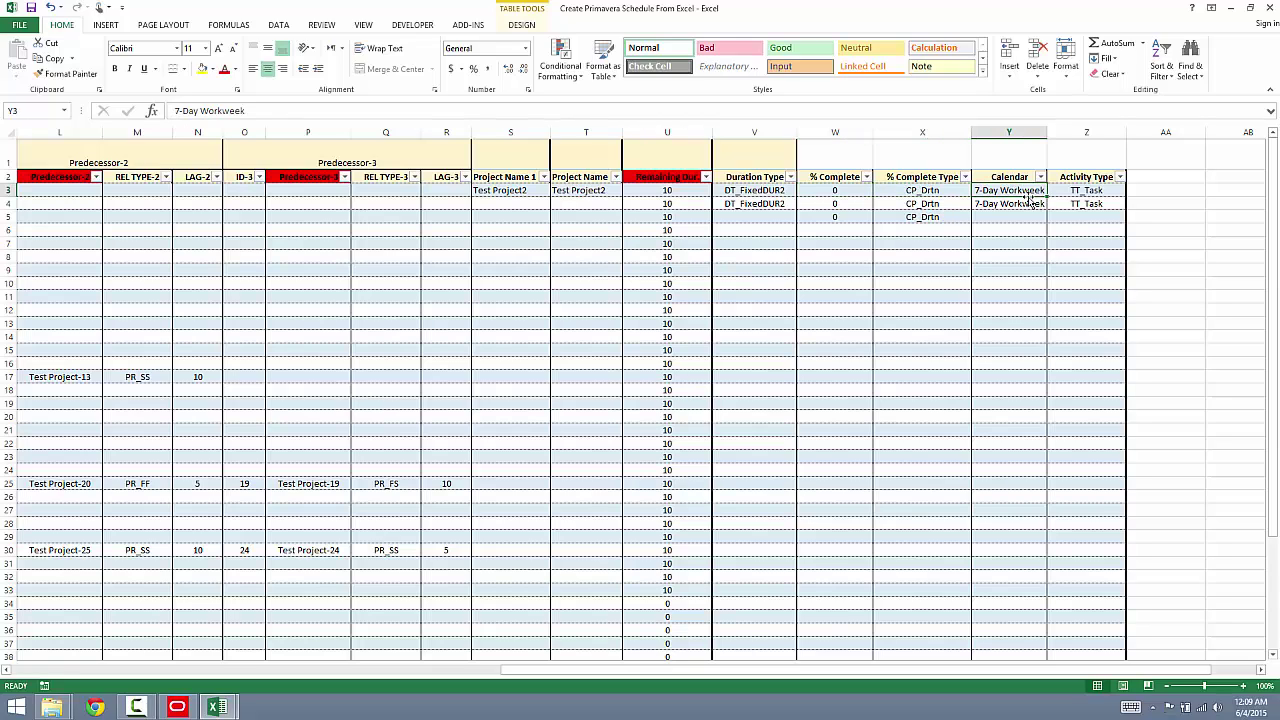
pyautogui.click(1018, 200)
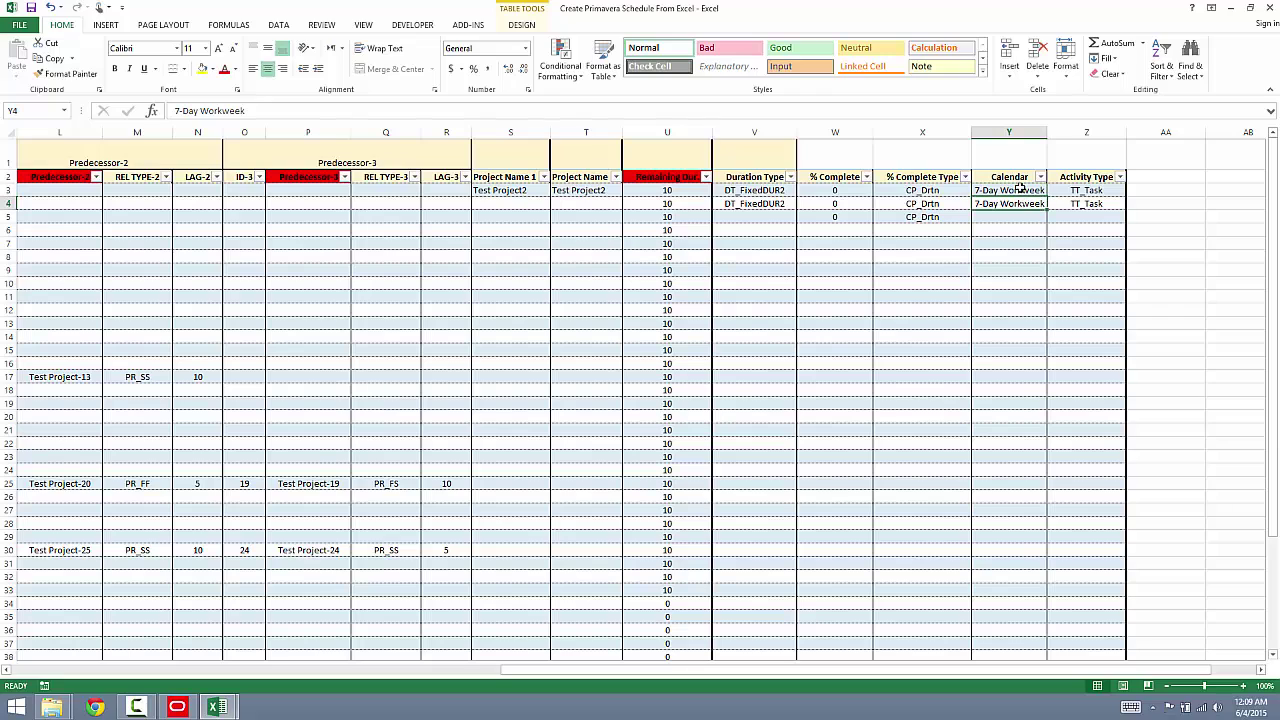
pyautogui.click(1018, 191)
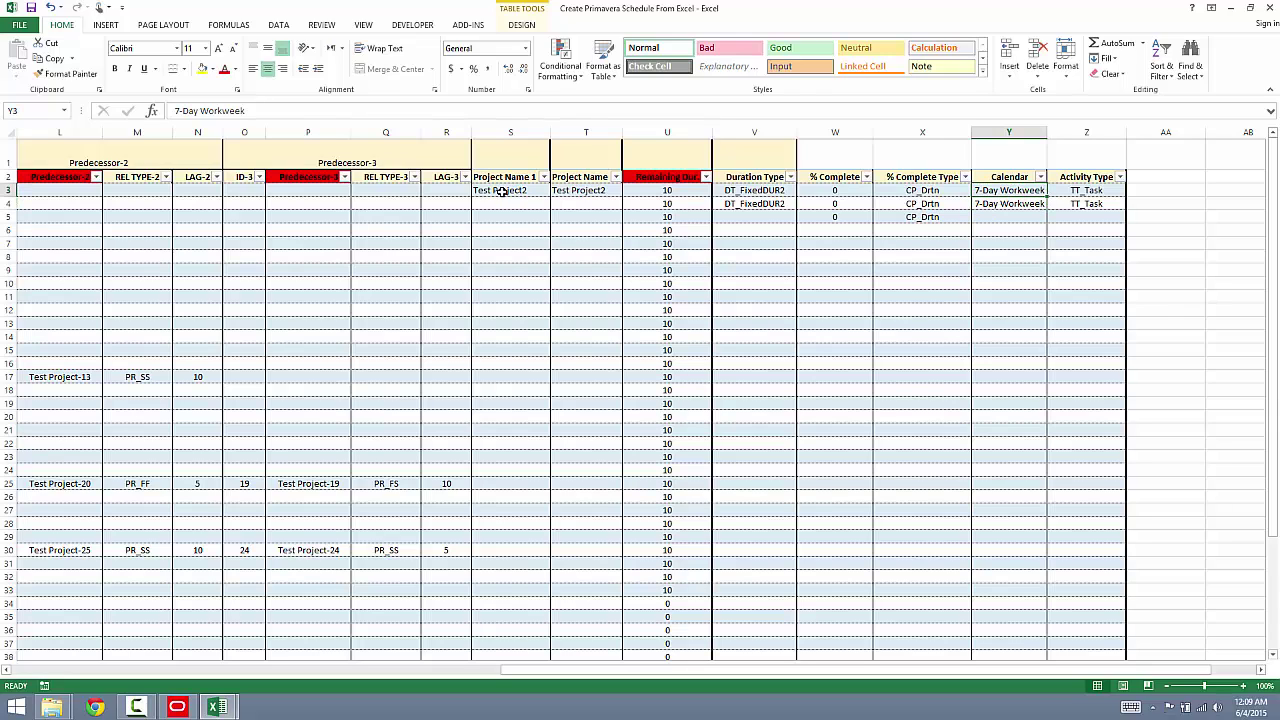
# Copy the project names from S3:T3 into S4:T4.
pyautogui.moveTo(501, 191); pyautogui.dragTo(816, 193)
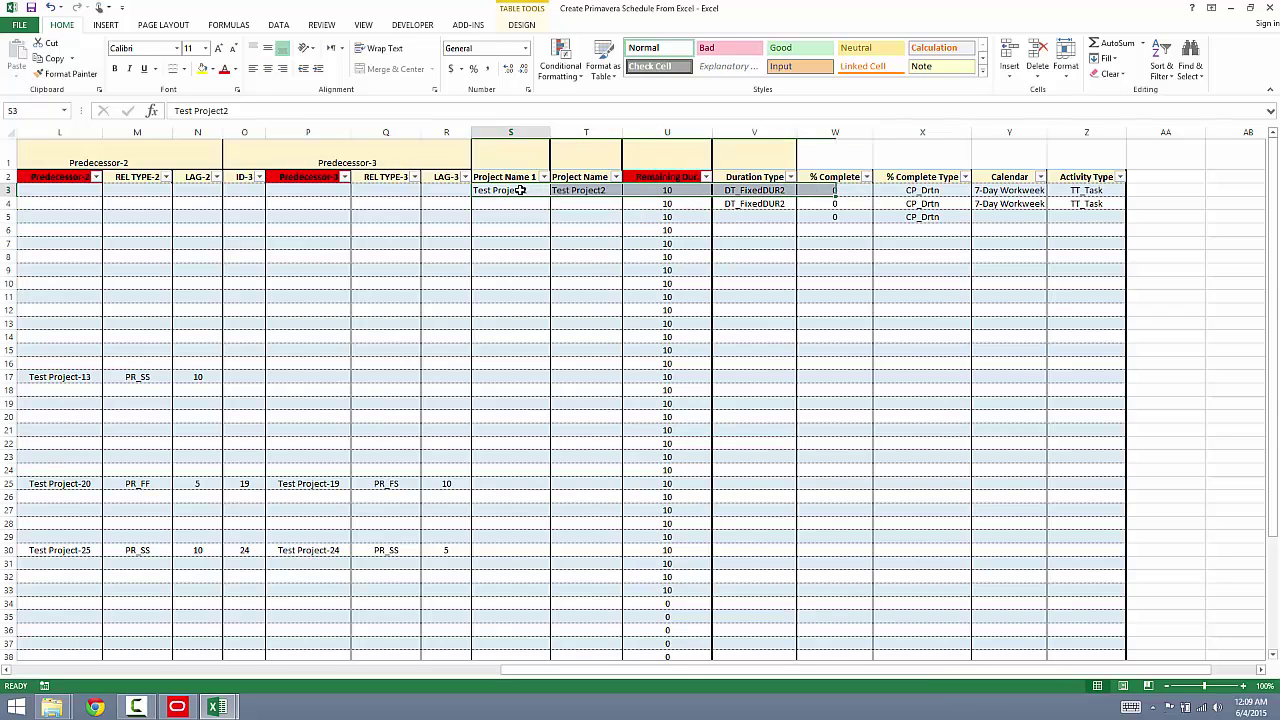
pyautogui.moveTo(520, 190); pyautogui.dragTo(586, 191)
pyautogui.rightClick(588, 190)
pyautogui.click(612, 207)
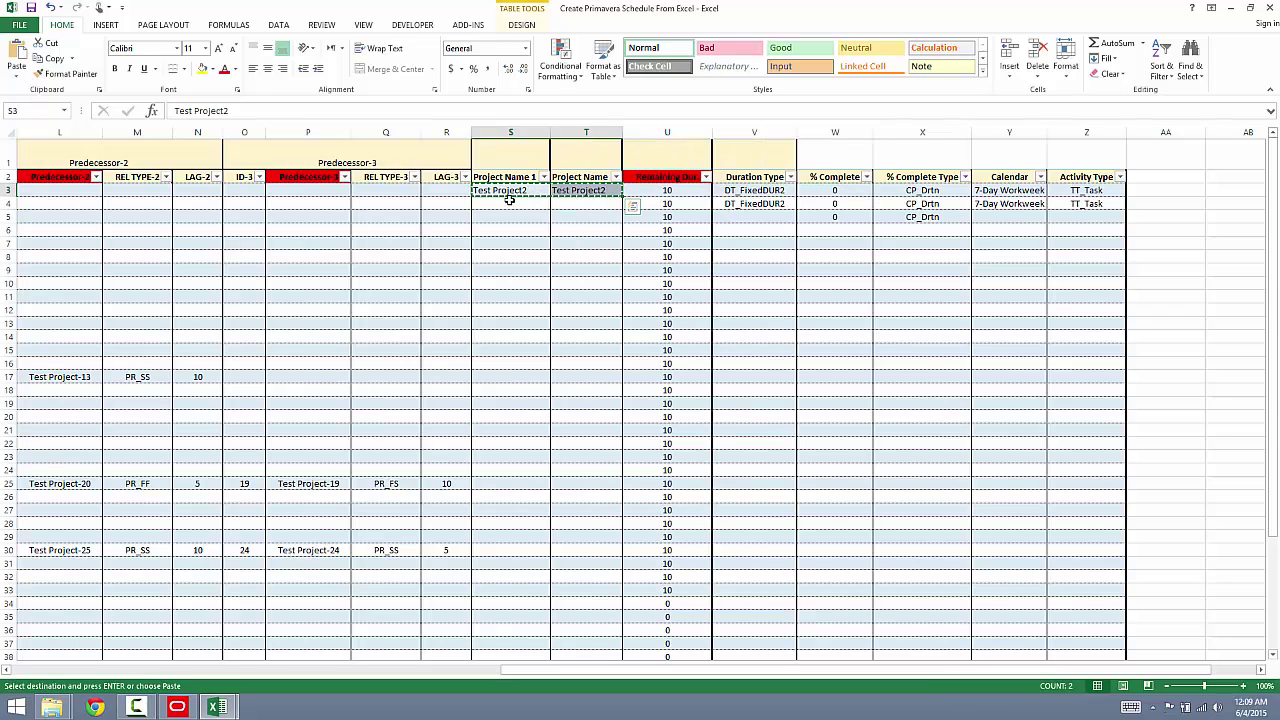
pyautogui.moveTo(509, 200); pyautogui.dragTo(576, 203)
pyautogui.rightClick(578, 204)
pyautogui.click(603, 260)
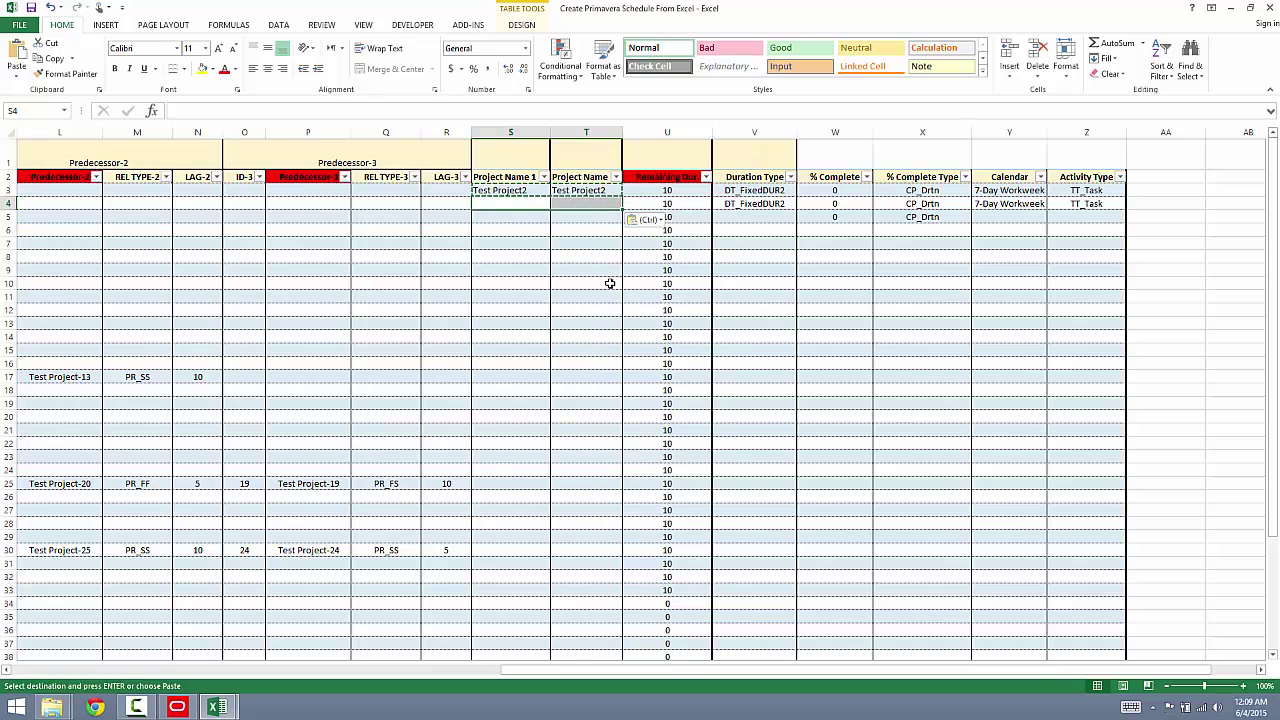
# Fill the S3:Z4 project settings down through row 32 for all activity rows.
pyautogui.moveTo(503, 191); pyautogui.dragTo(1100, 204)
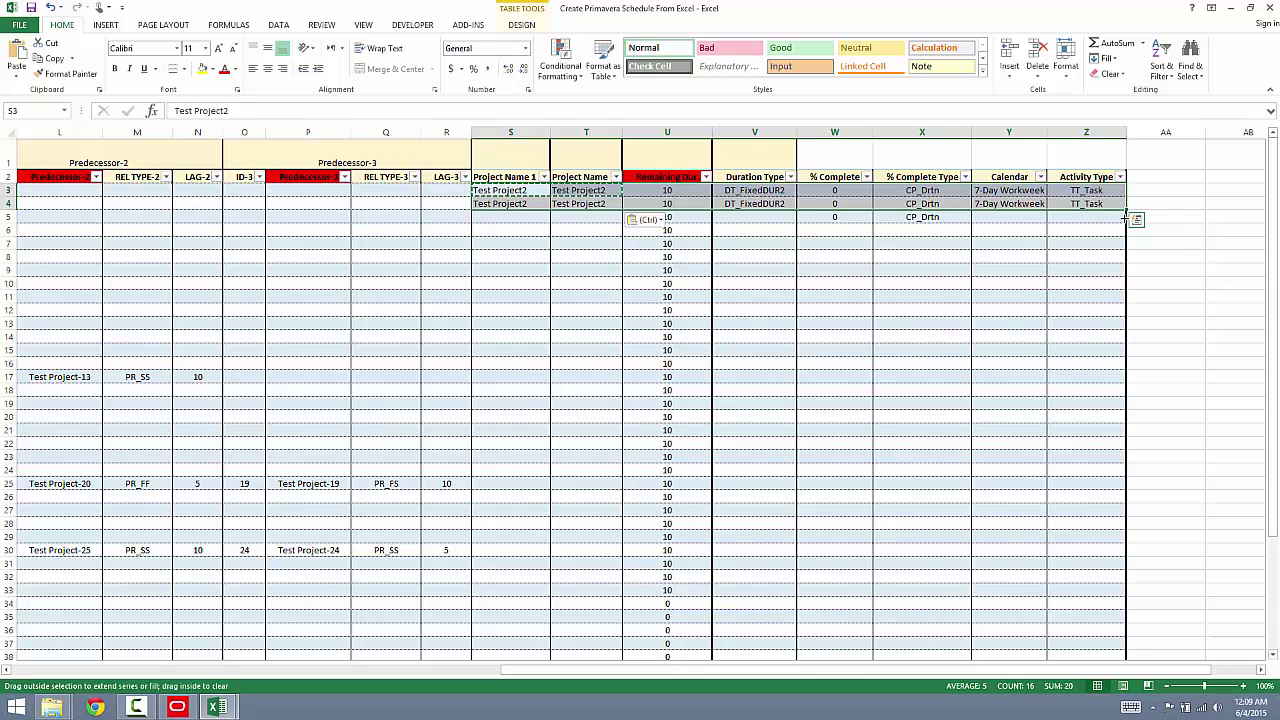
pyautogui.moveTo(1125, 217); pyautogui.dragTo(1069, 498)
pyautogui.moveTo(955, 668); pyautogui.dragTo(217, 583)
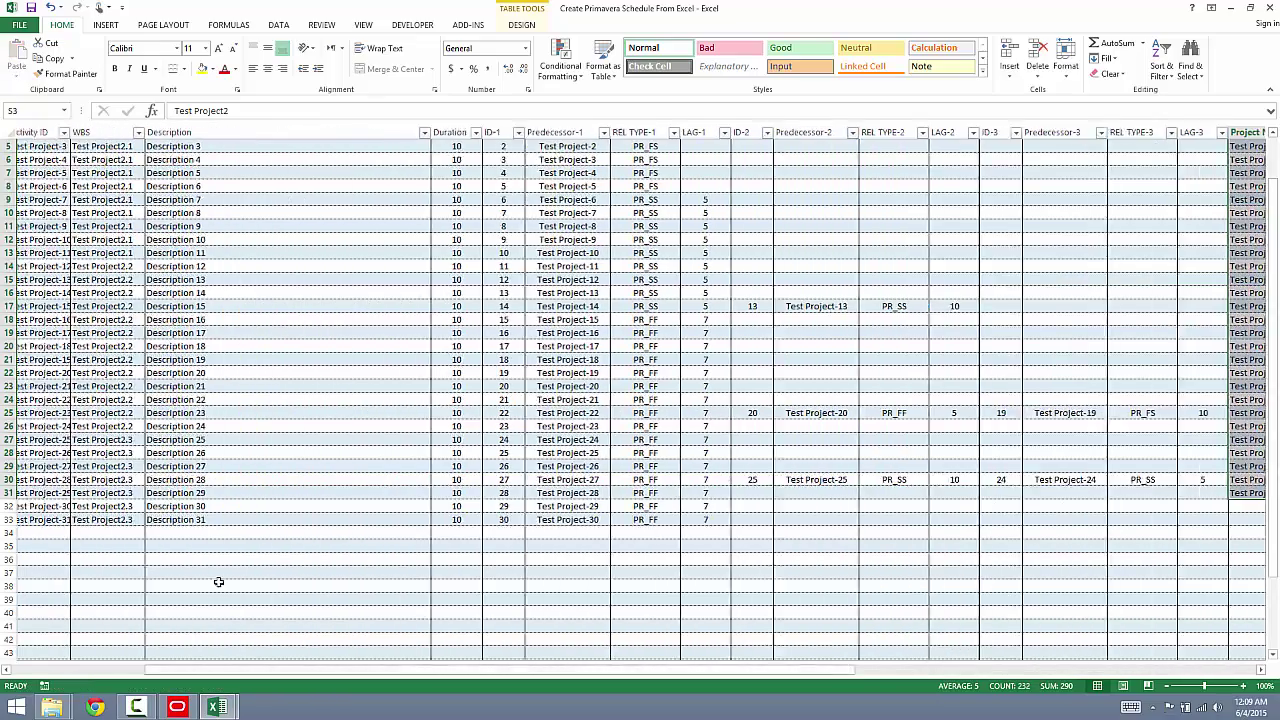
pyautogui.click(14, 519)
pyautogui.moveTo(571, 676); pyautogui.dragTo(972, 670)
pyautogui.moveTo(433, 479); pyautogui.dragTo(1045, 511)
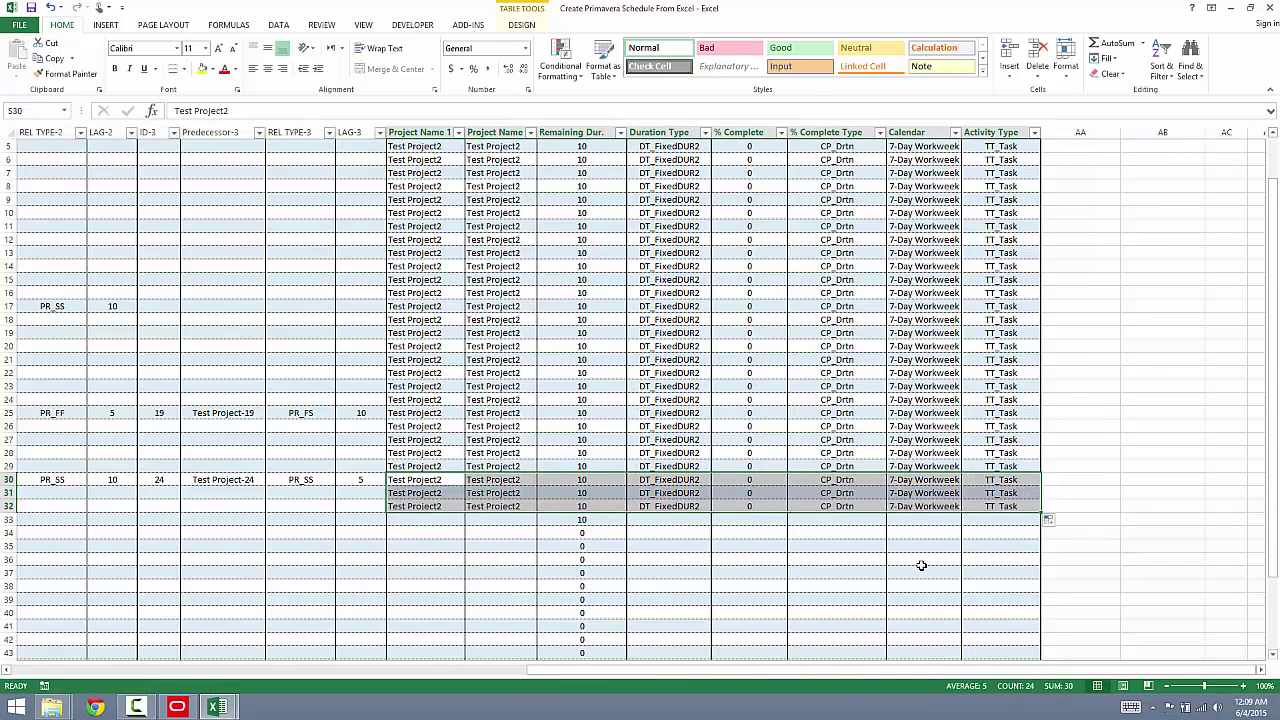
pyautogui.click(878, 559)
pyautogui.moveTo(897, 672); pyautogui.dragTo(421, 665)
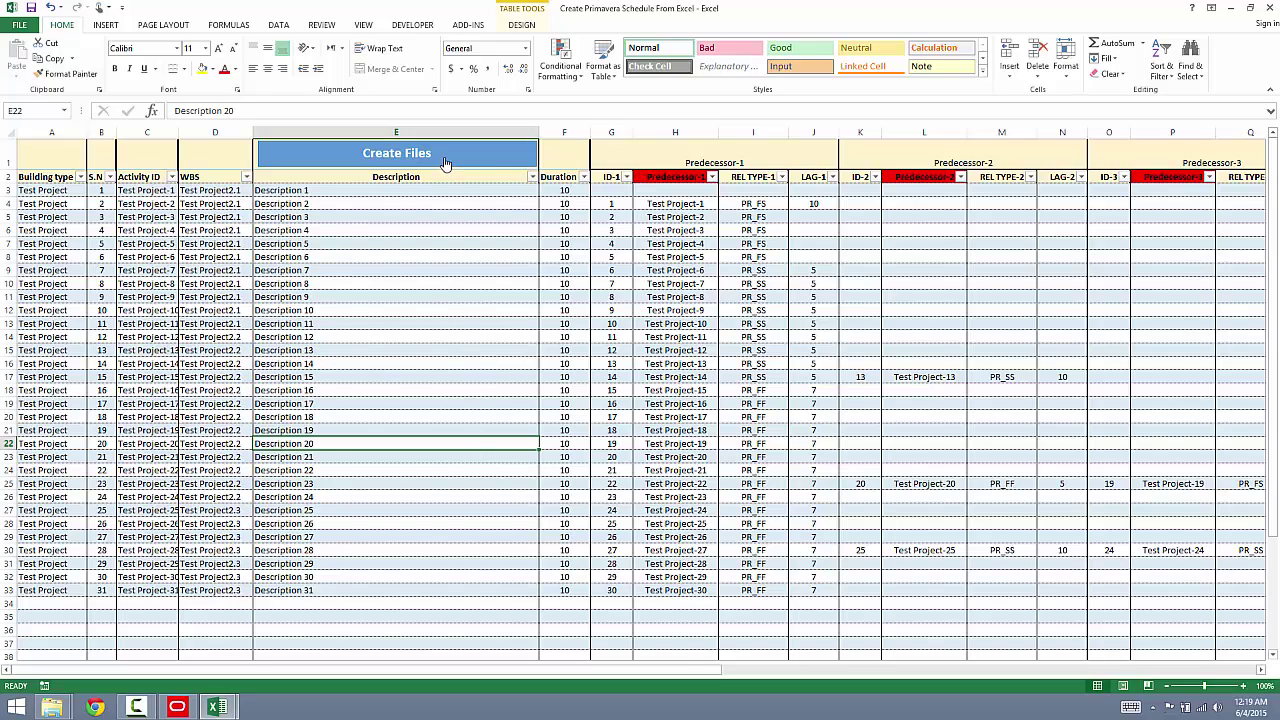
# Run Create Files and flip between the Create Primavera Schedule and SDK Activities Relationships workbooks.
pyautogui.click(445, 160)
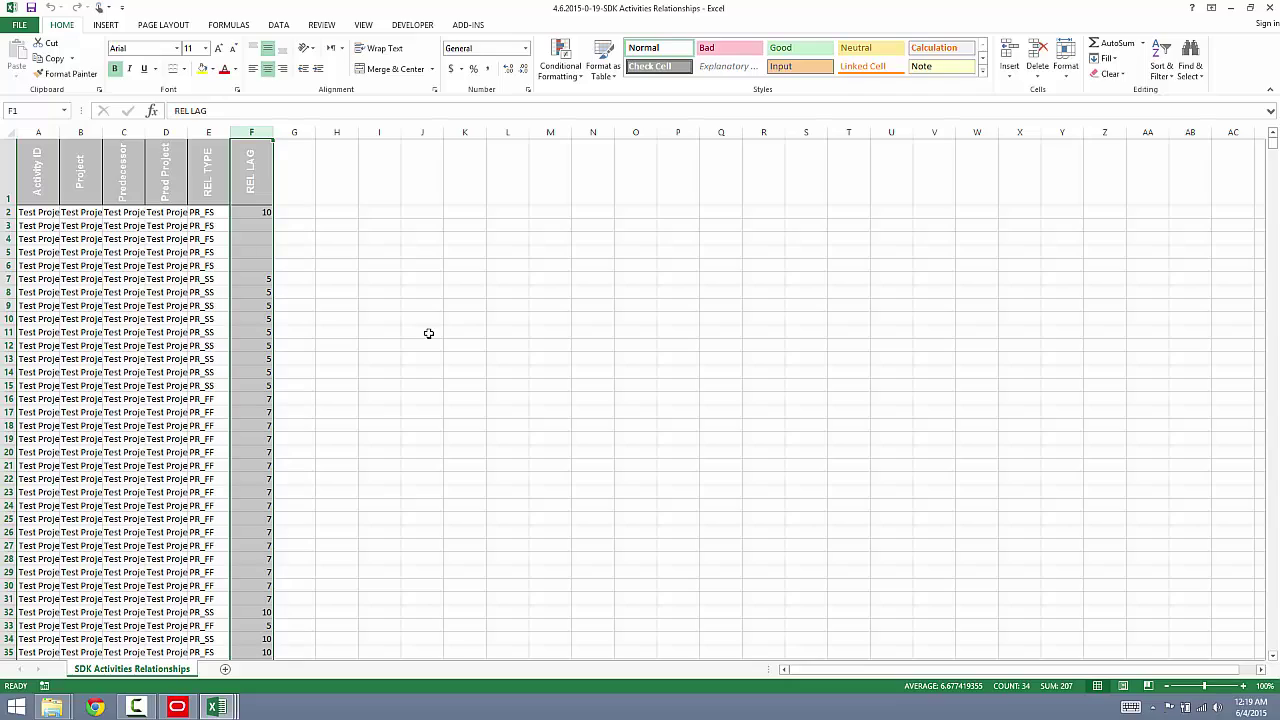
pyautogui.moveTo(216, 708)
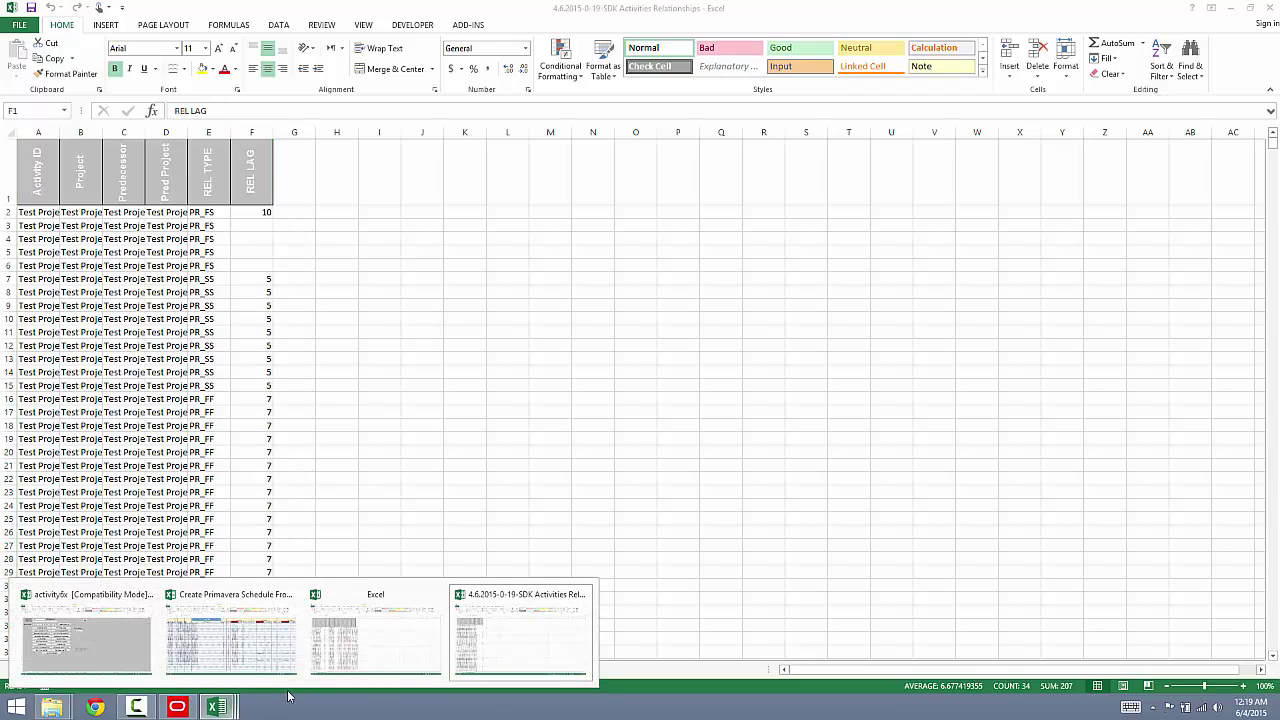
pyautogui.click(230, 640)
pyautogui.click(216, 708)
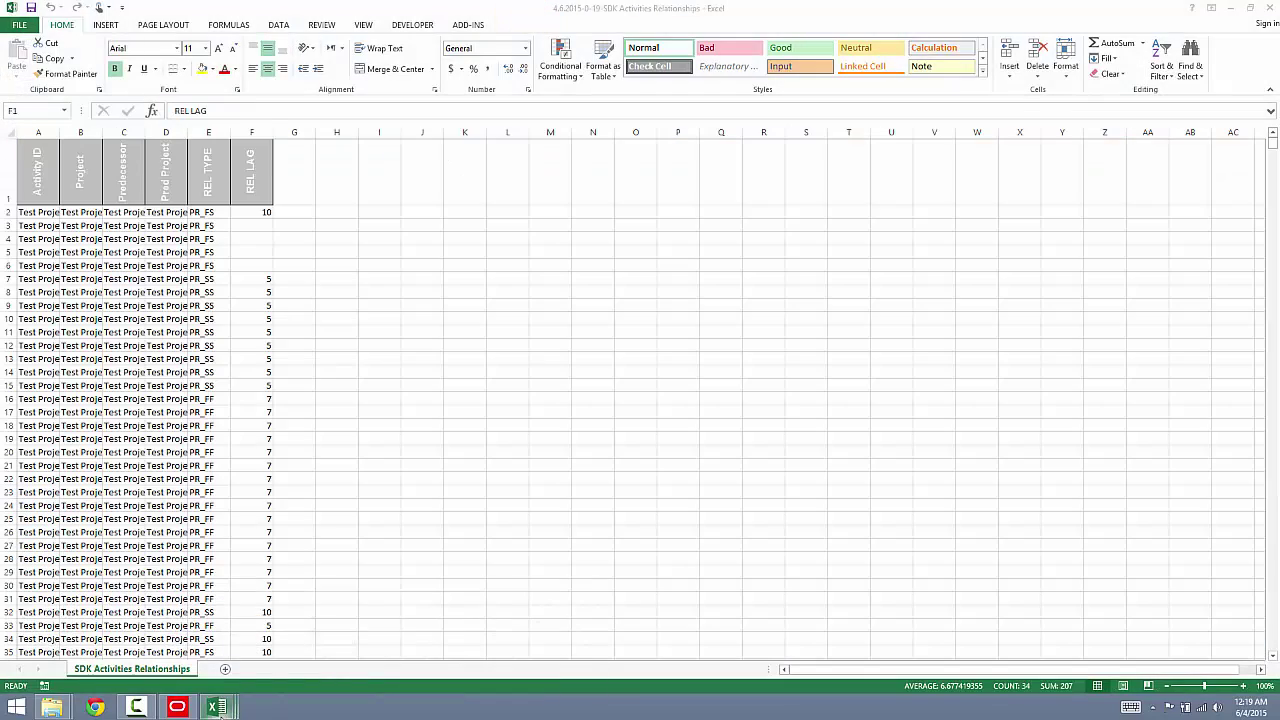
pyautogui.moveTo(216, 708)
pyautogui.click(230, 645)
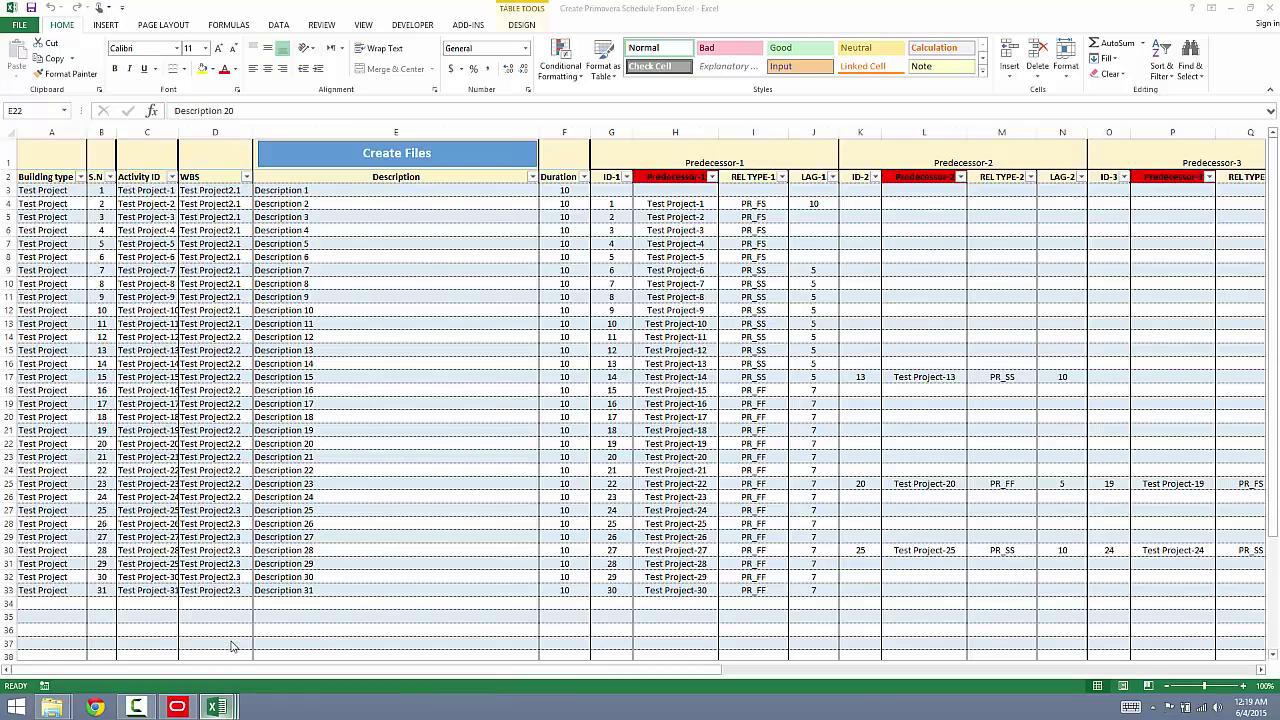
pyautogui.click(228, 703)
# Clear the column F selection and switch to the SDK Activity List workbook.
pyautogui.moveTo(216, 708)
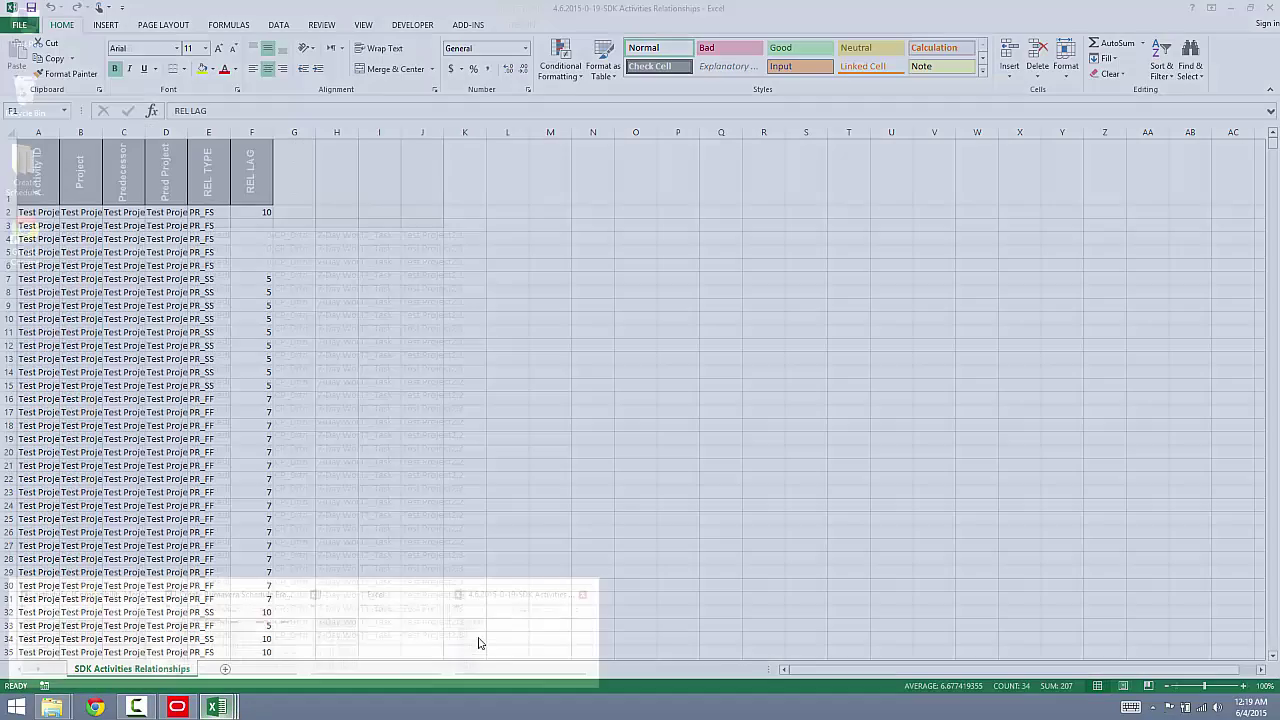
pyautogui.click(485, 640)
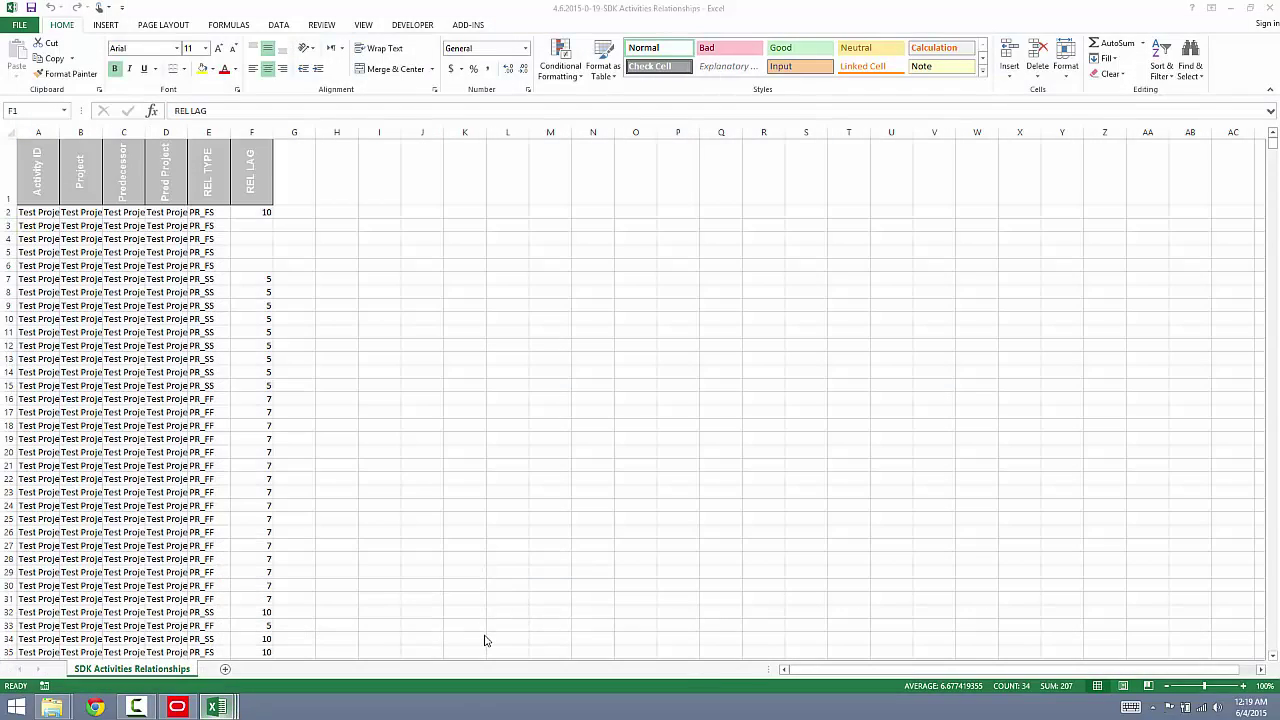
pyautogui.click(421, 400)
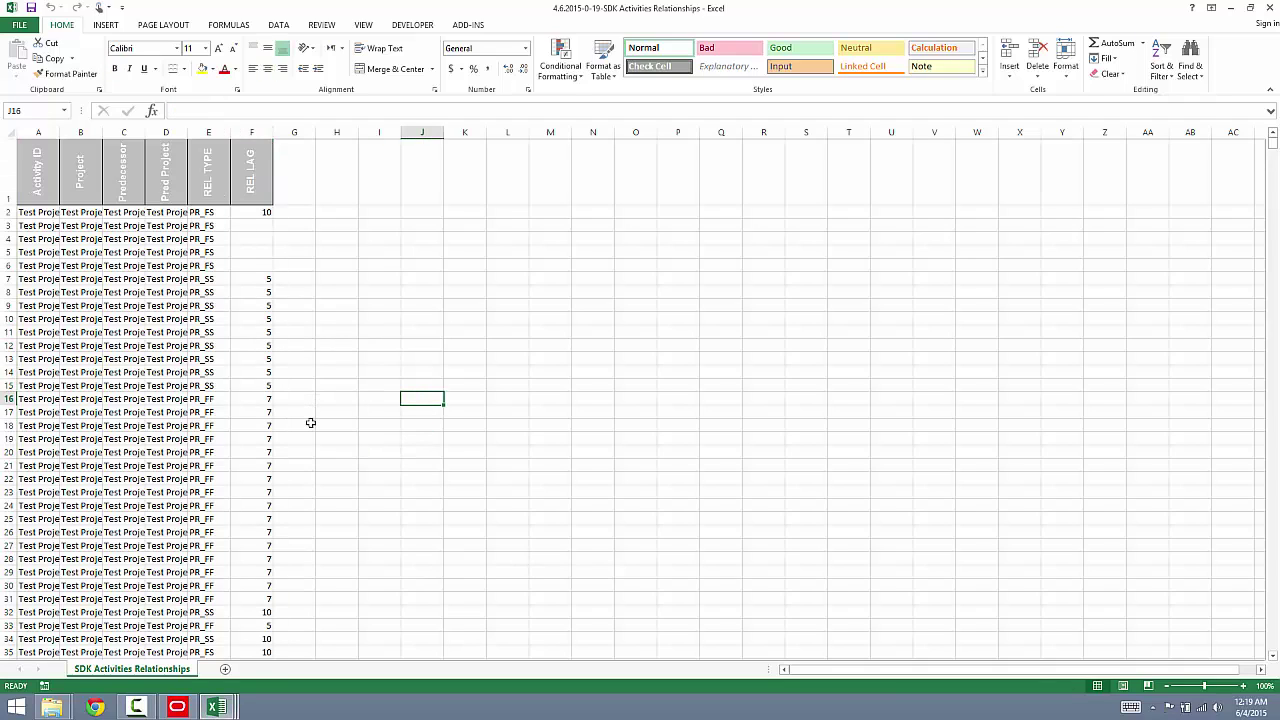
pyautogui.moveTo(229, 709)
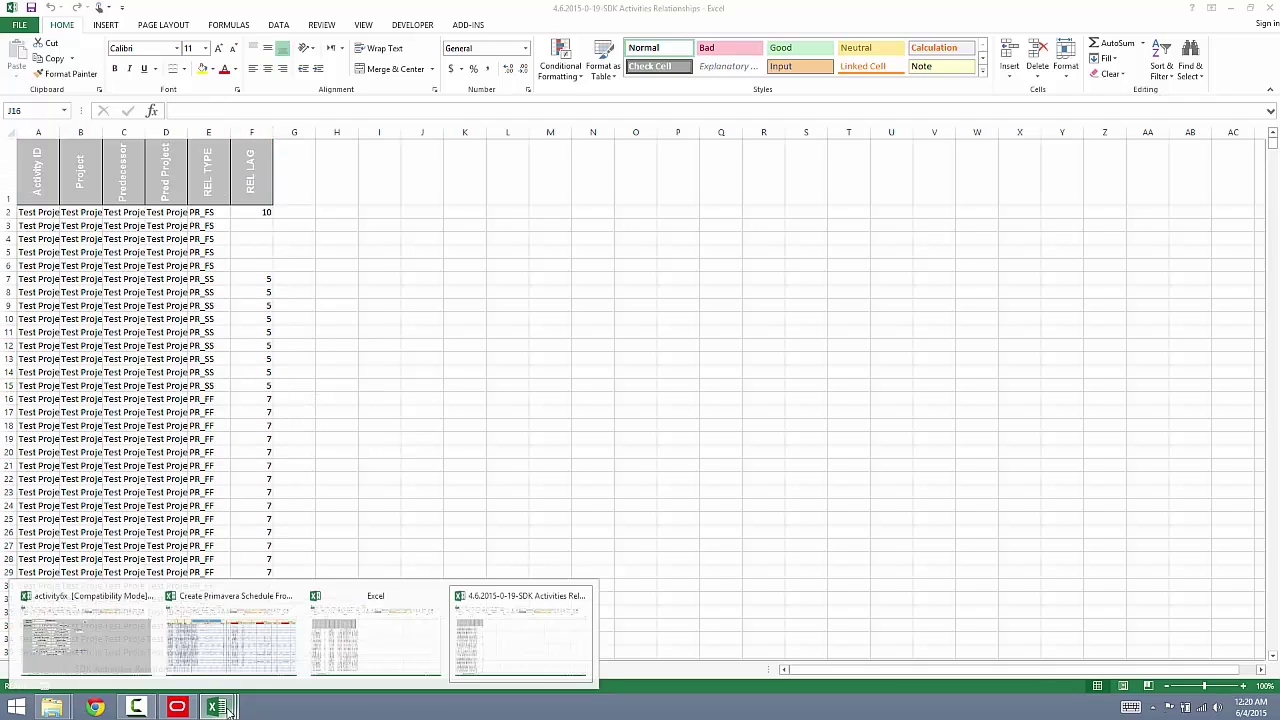
pyautogui.click(331, 648)
pyautogui.click(280, 354)
# Copy the activity rows A2:J32 from the SDK Activity List.
pyautogui.click(280, 354)
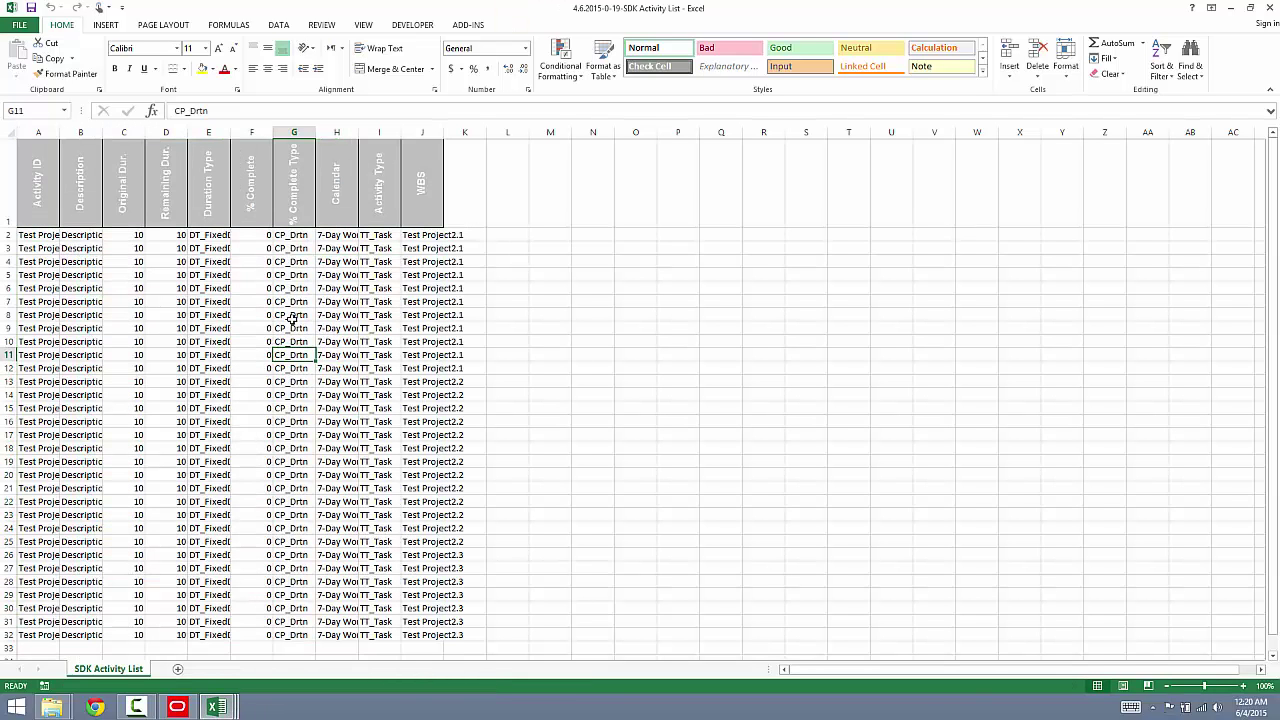
pyautogui.moveTo(30, 236); pyautogui.dragTo(427, 533)
pyautogui.rightClick(427, 533)
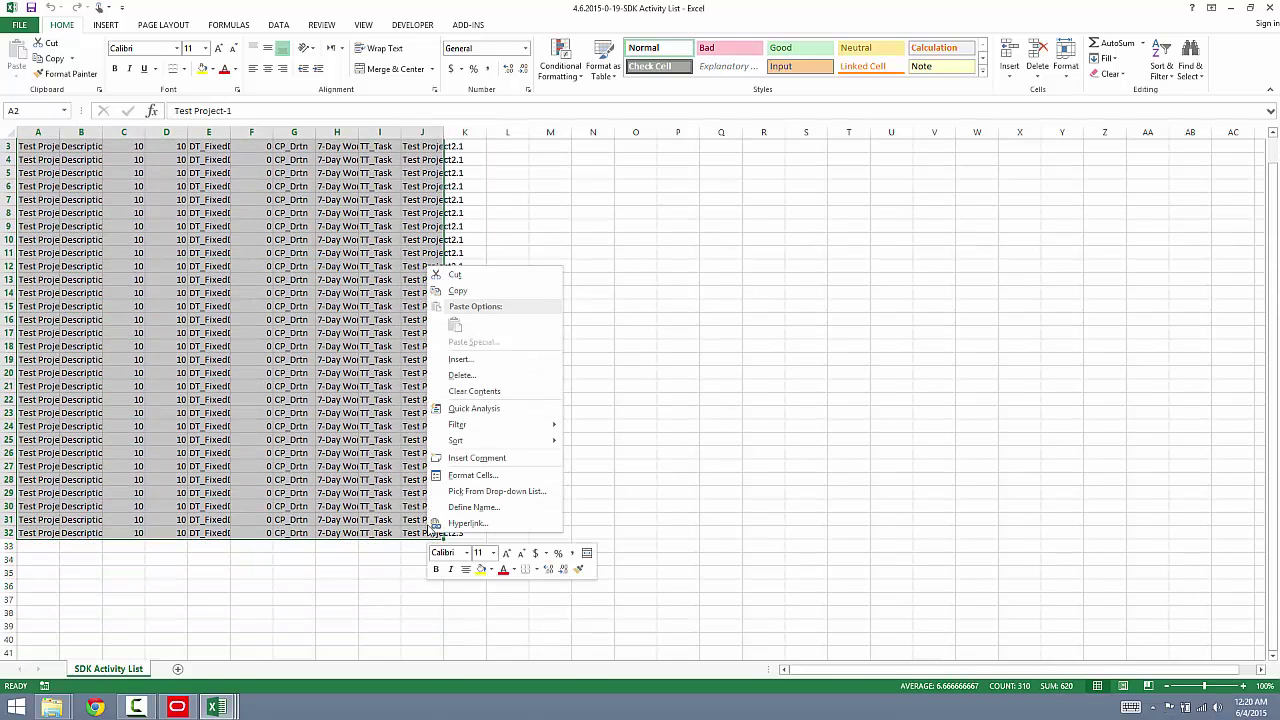
pyautogui.click(476, 296)
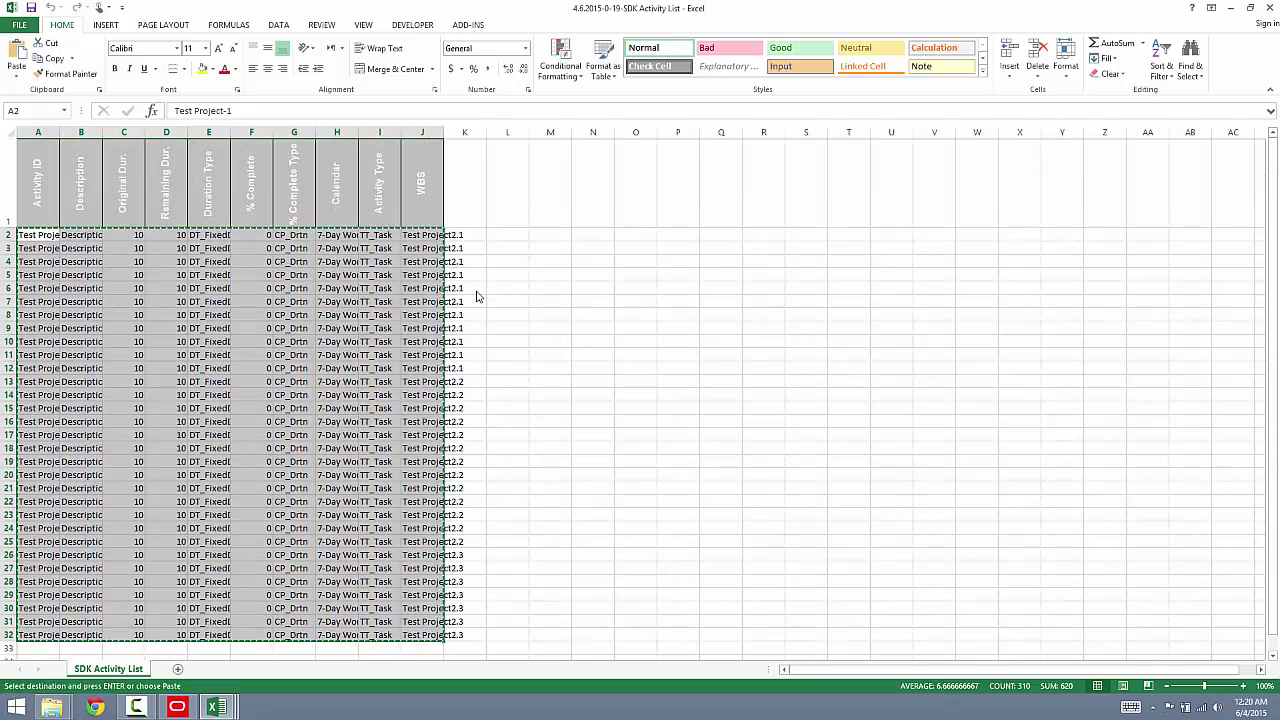
# On the activity6x workbook's Login sheet, set View Durations in to Days.
pyautogui.click(213, 707)
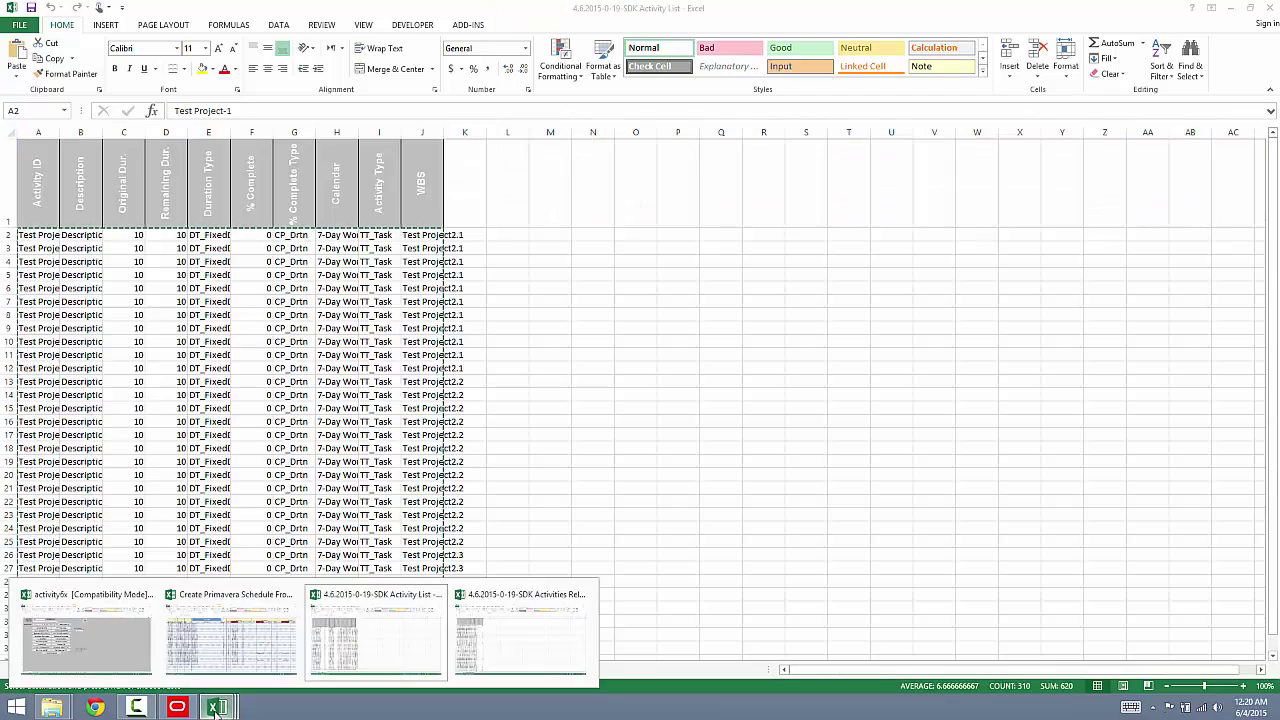
pyautogui.click(215, 707)
pyautogui.click(215, 707)
pyautogui.click(80, 650)
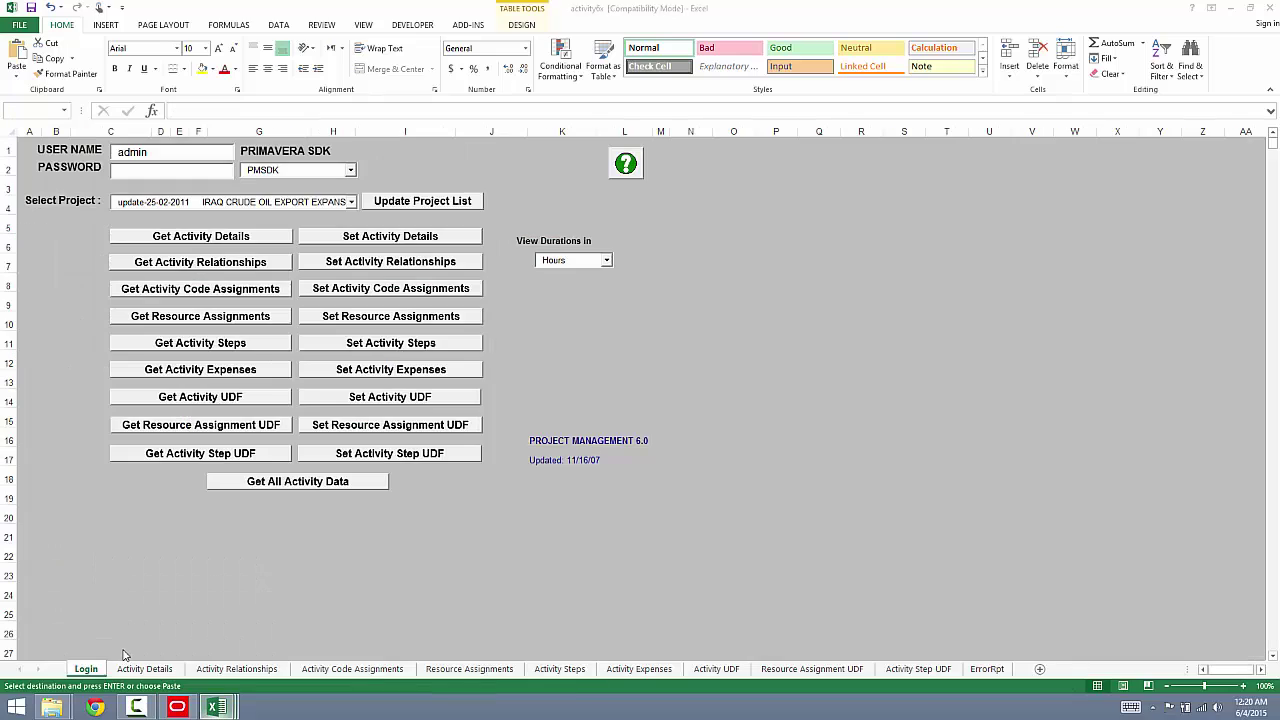
pyautogui.click(605, 262)
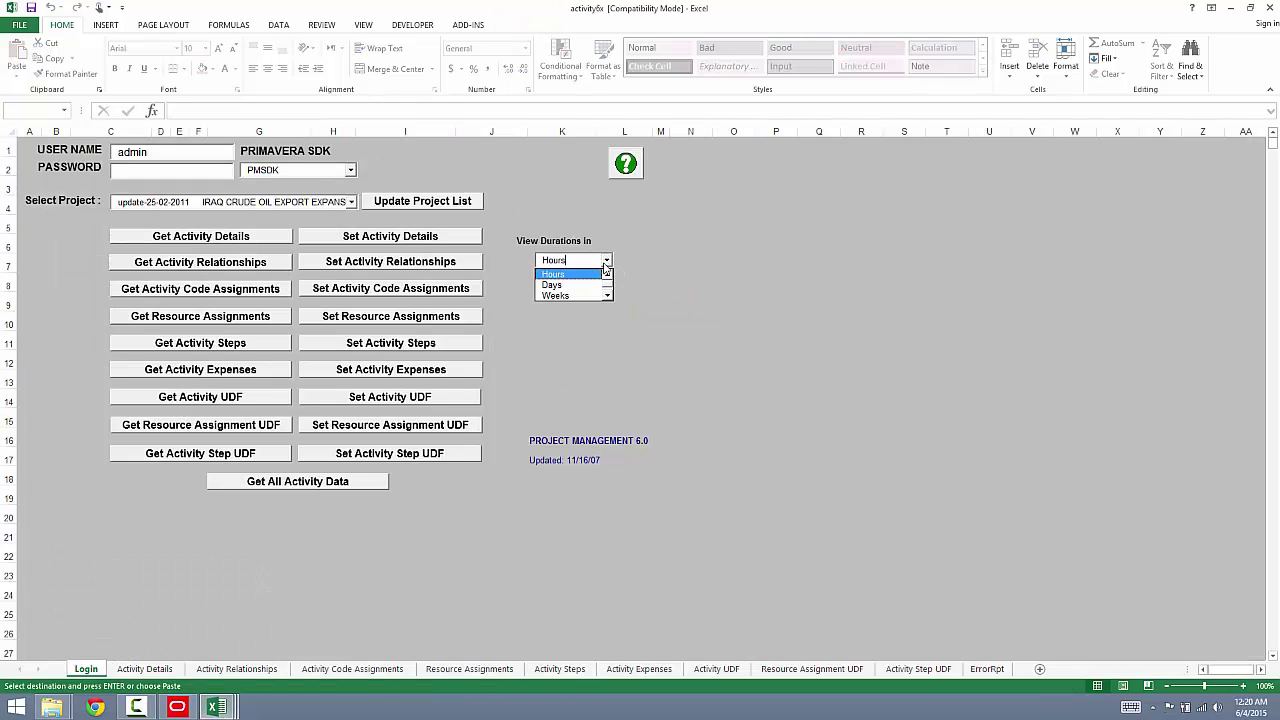
pyautogui.click(591, 288)
pyautogui.click(598, 336)
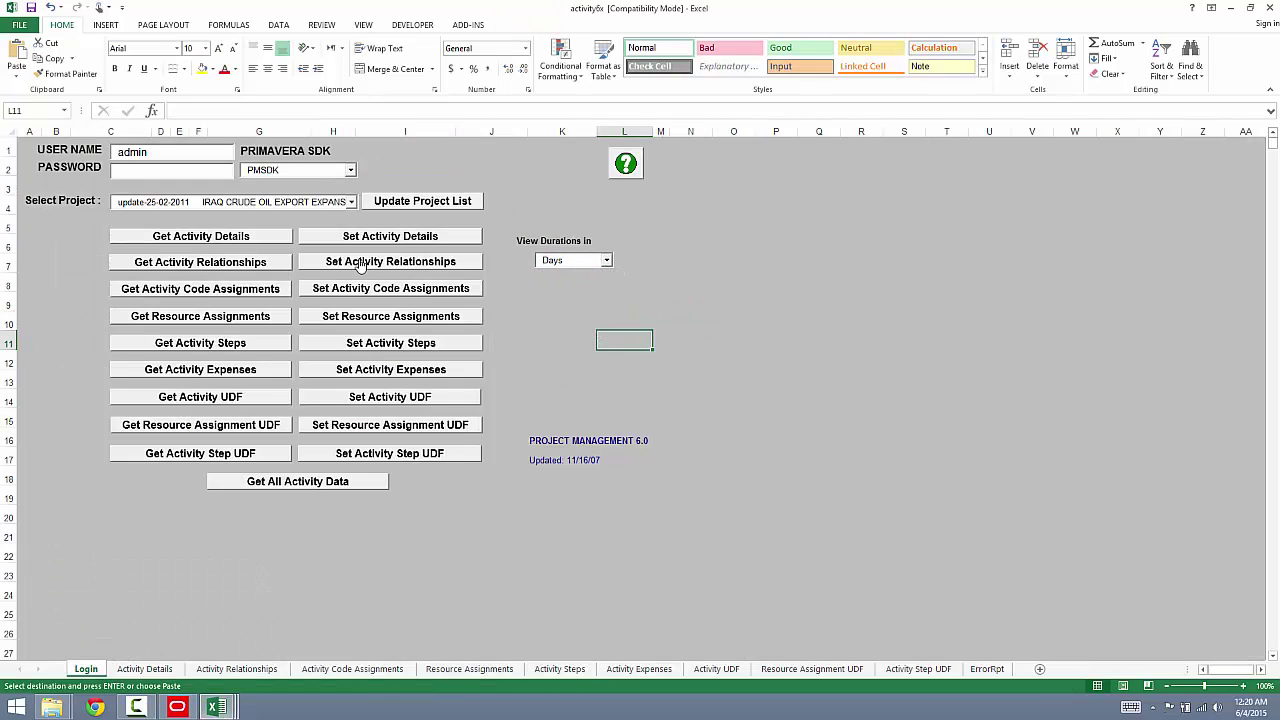
pyautogui.click(351, 202)
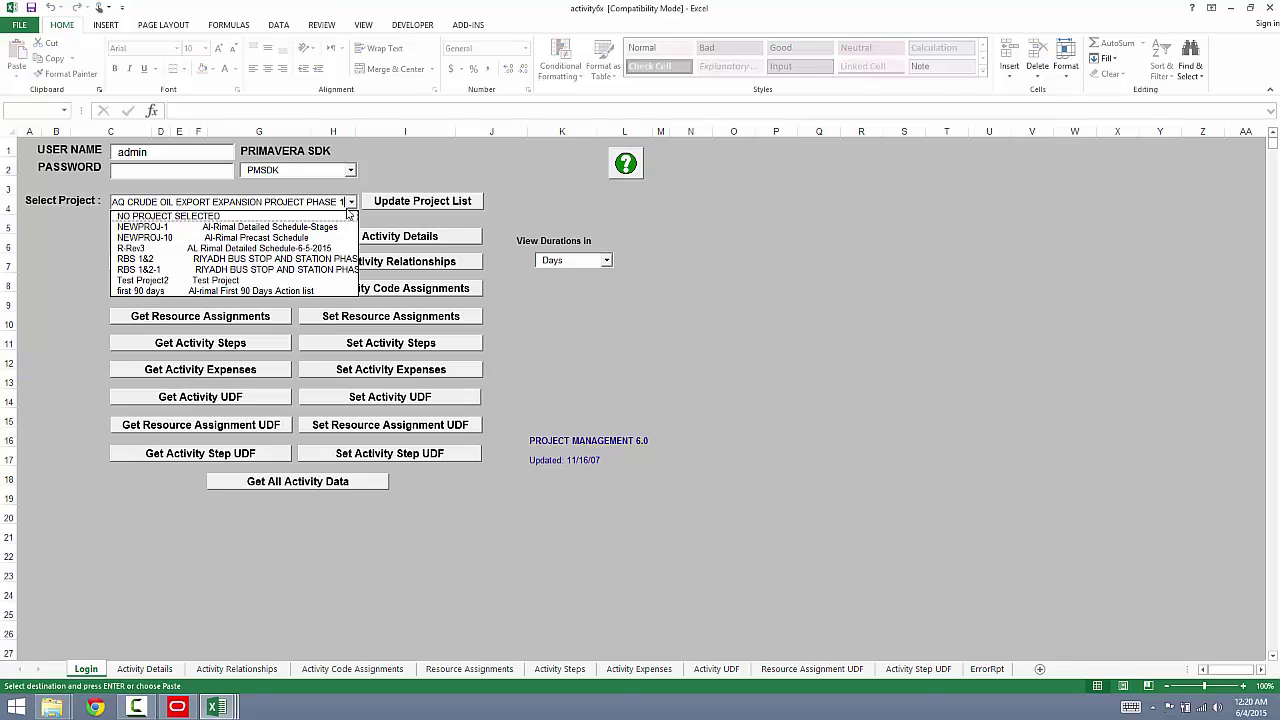
# Choose Test Project2 as the target project.
pyautogui.scroll(-3, 280, 260)
pyautogui.click(277, 295)
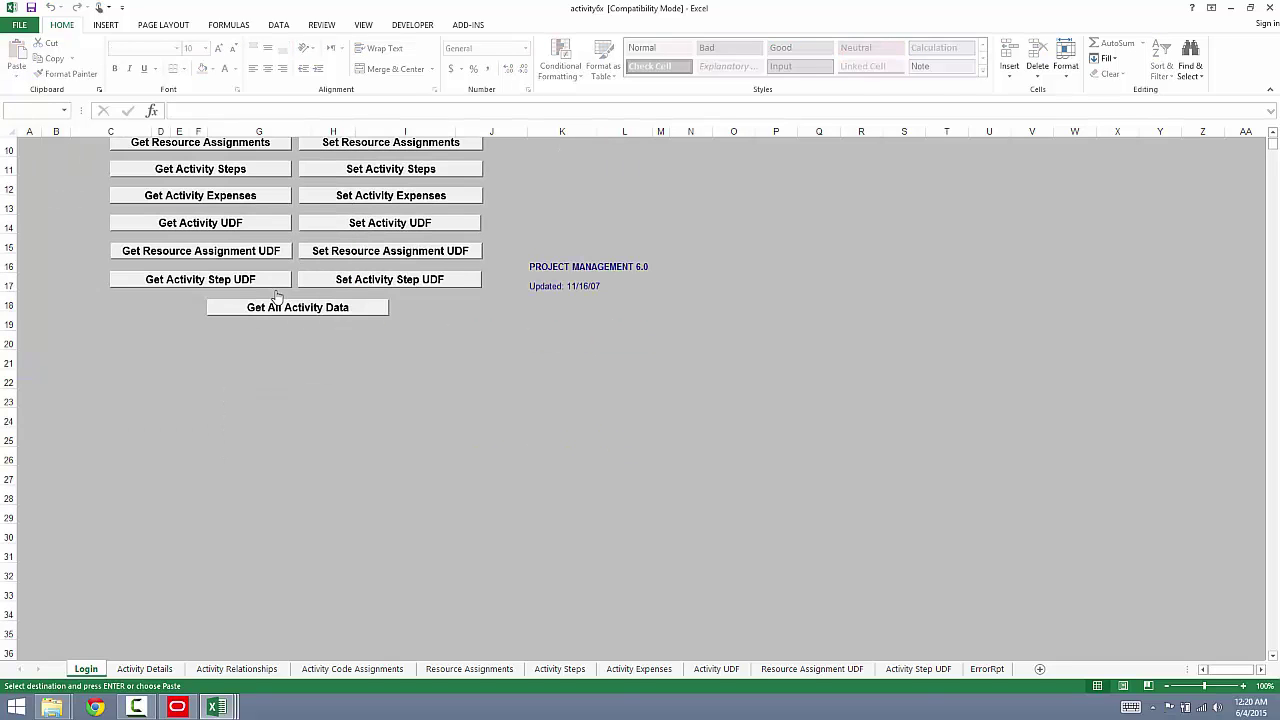
pyautogui.click(318, 438)
pyautogui.scroll(3, 474, 517)
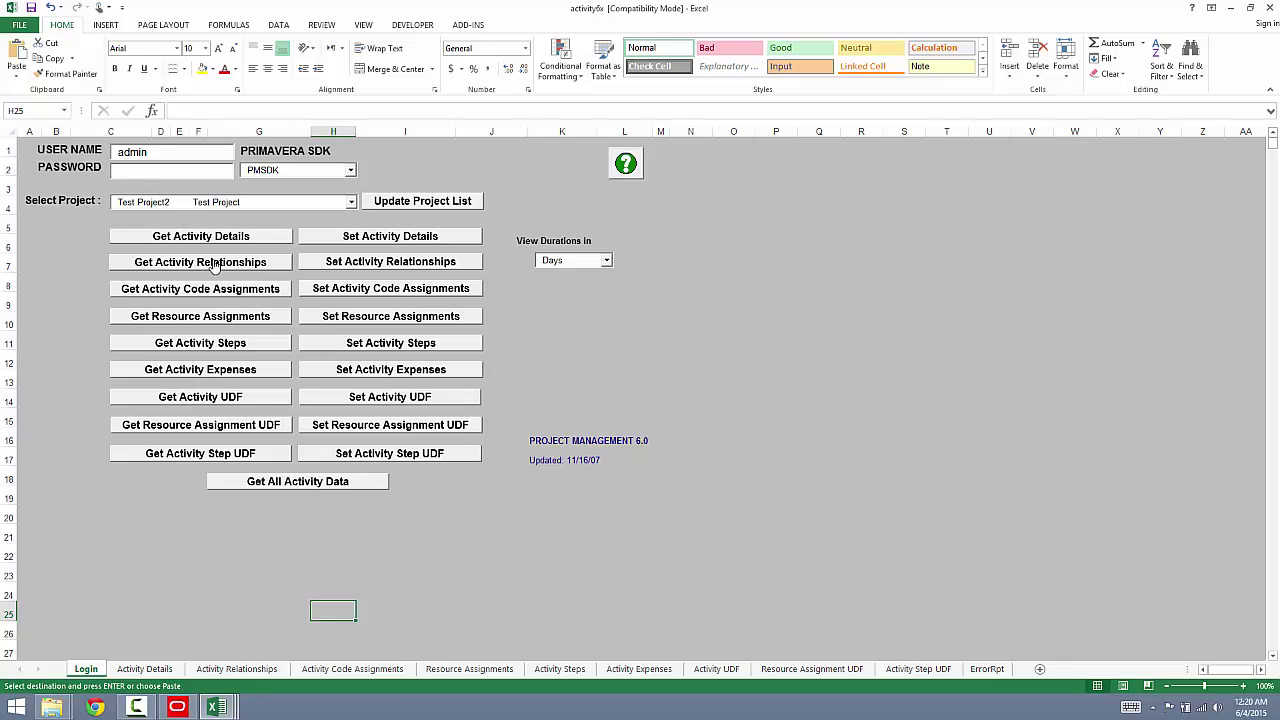
# Paste the copied activities into the Activity Details sheet at B3, then return to Login.
pyautogui.click(150, 669)
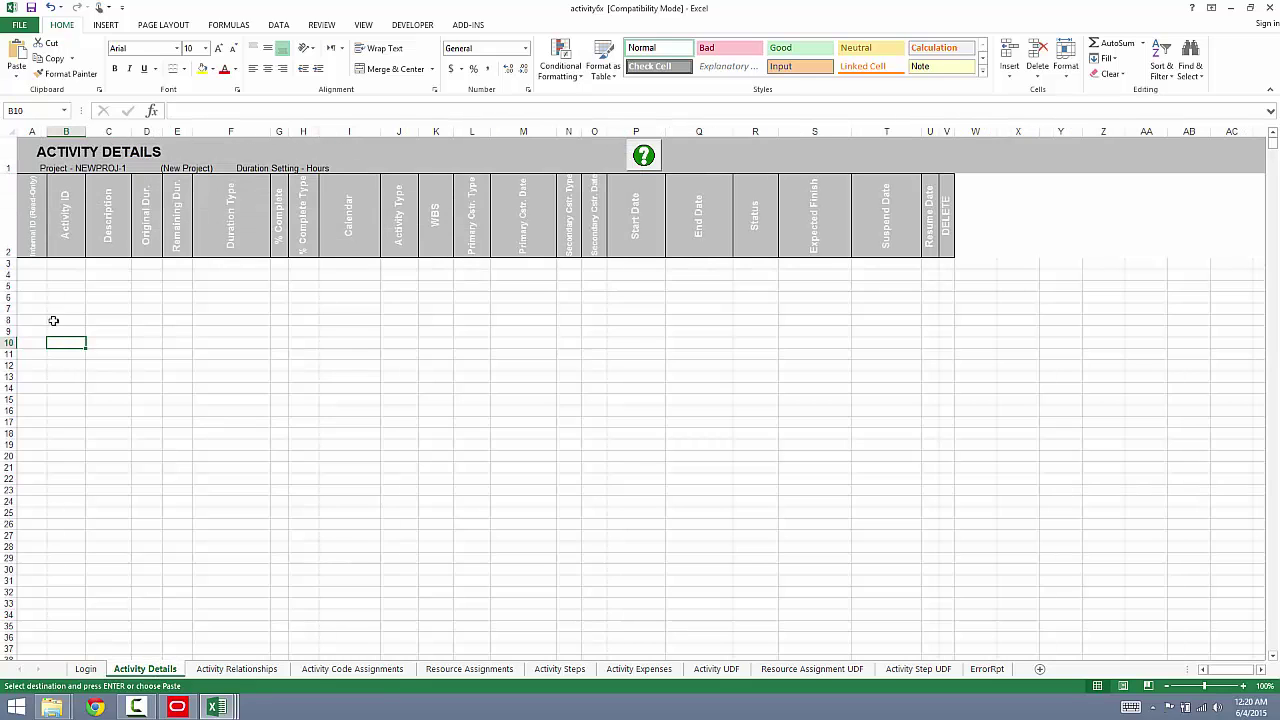
pyautogui.rightClick(68, 263)
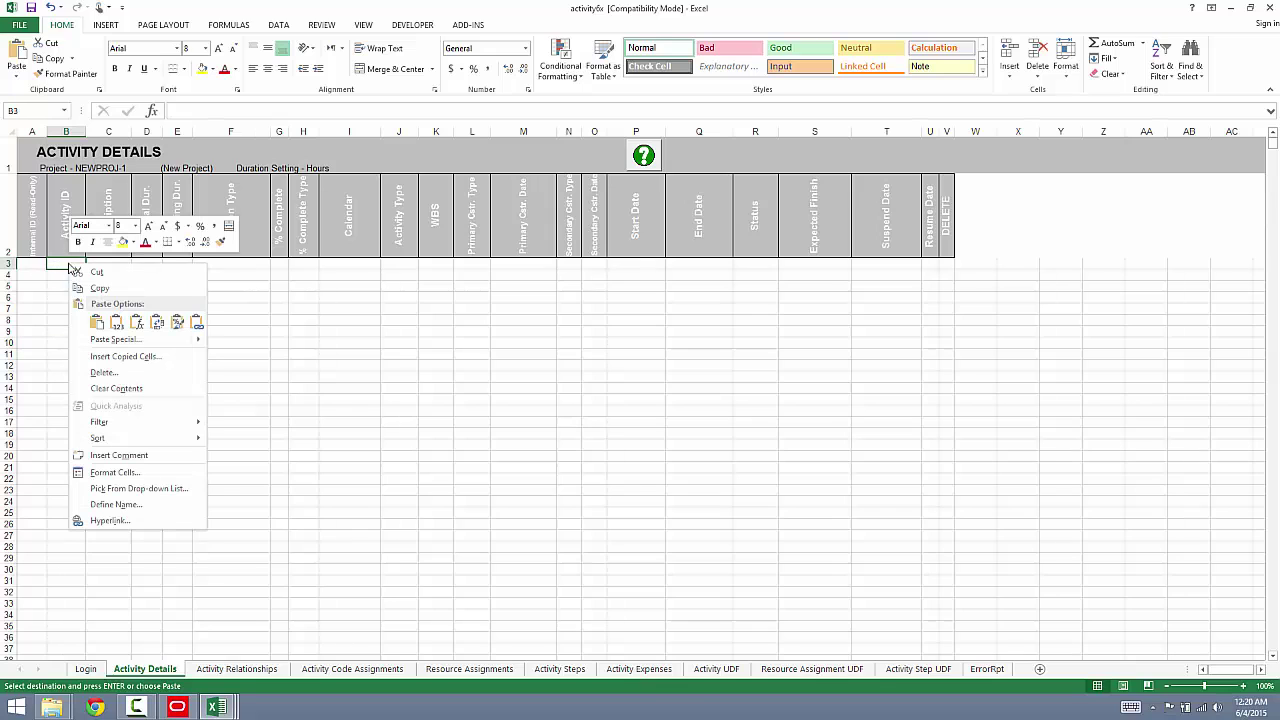
pyautogui.click(117, 321)
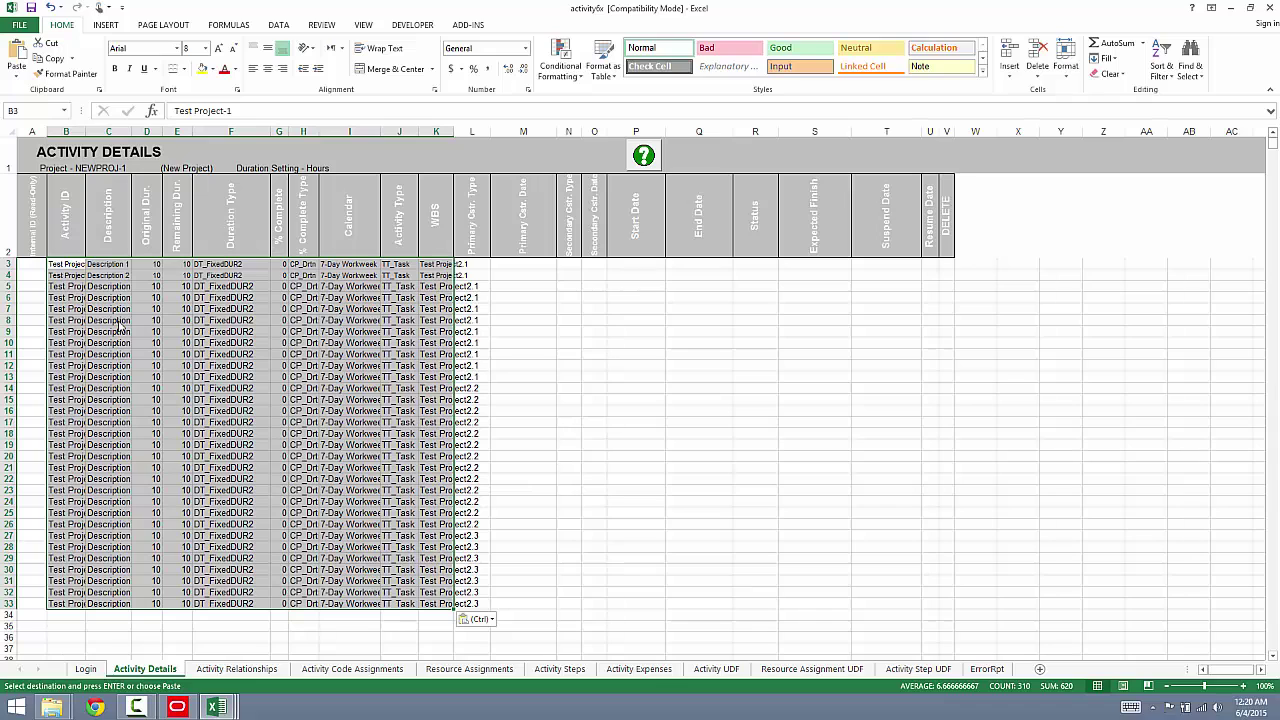
pyautogui.click(88, 669)
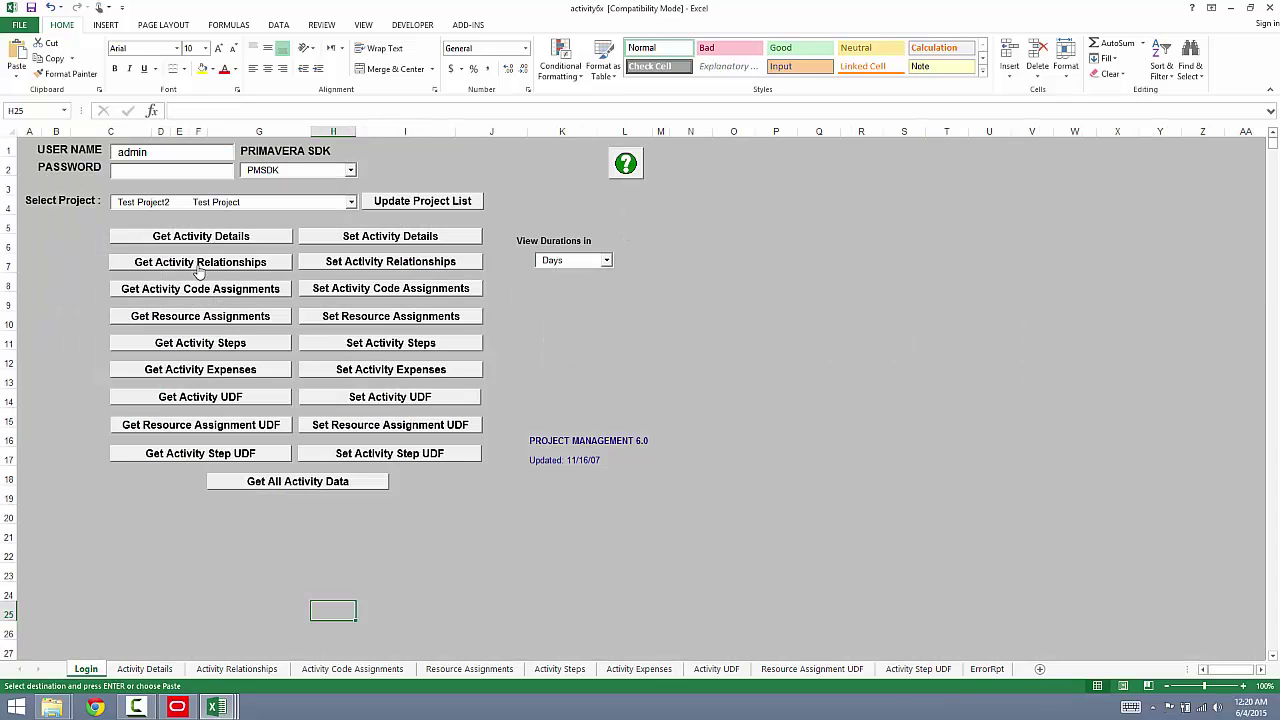
# Run Set Activity Details into Test Project2, read the Row 34 error in ErrorRpt, then switch to P6.
pyautogui.click(390, 243)
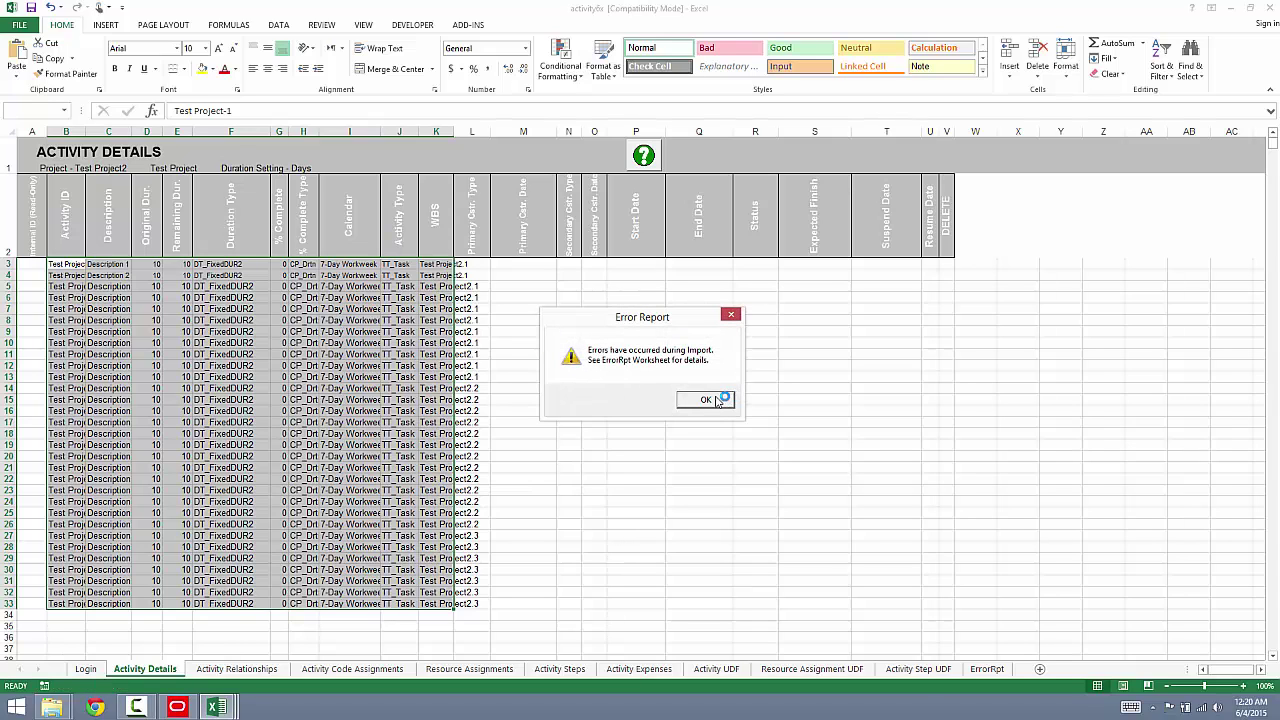
pyautogui.click(716, 400)
pyautogui.click(1010, 669)
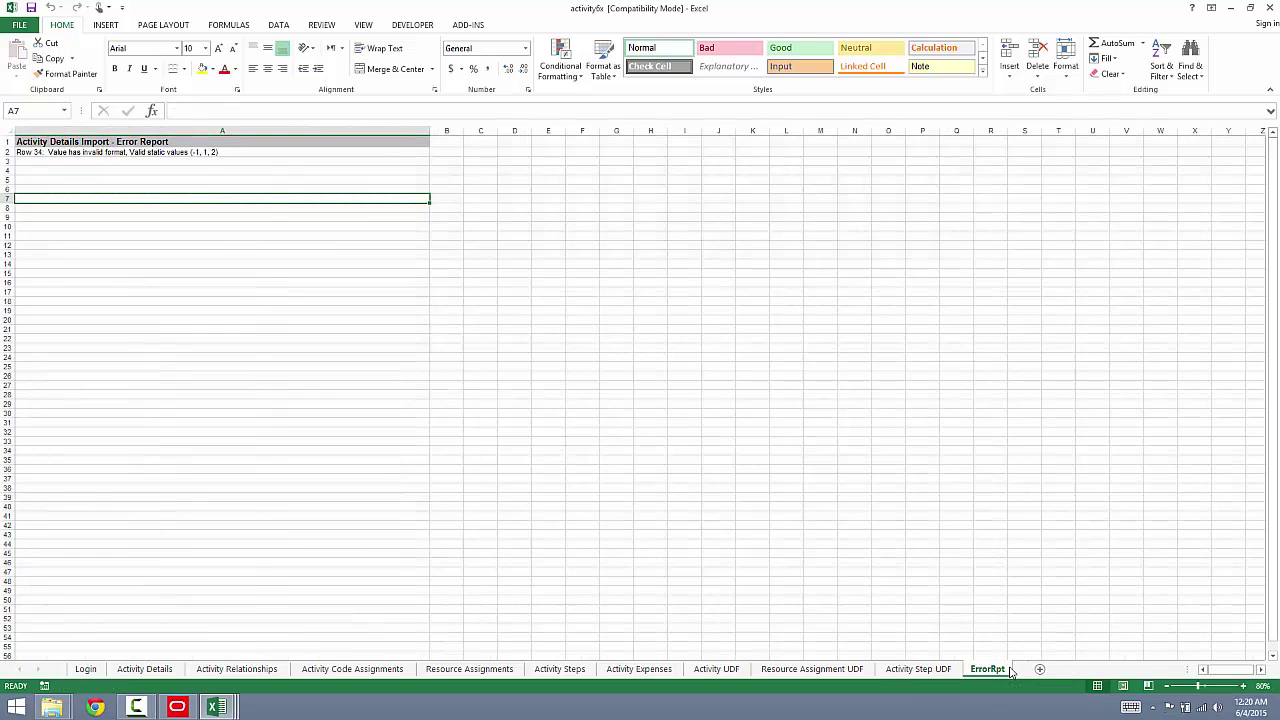
pyautogui.click(18, 153)
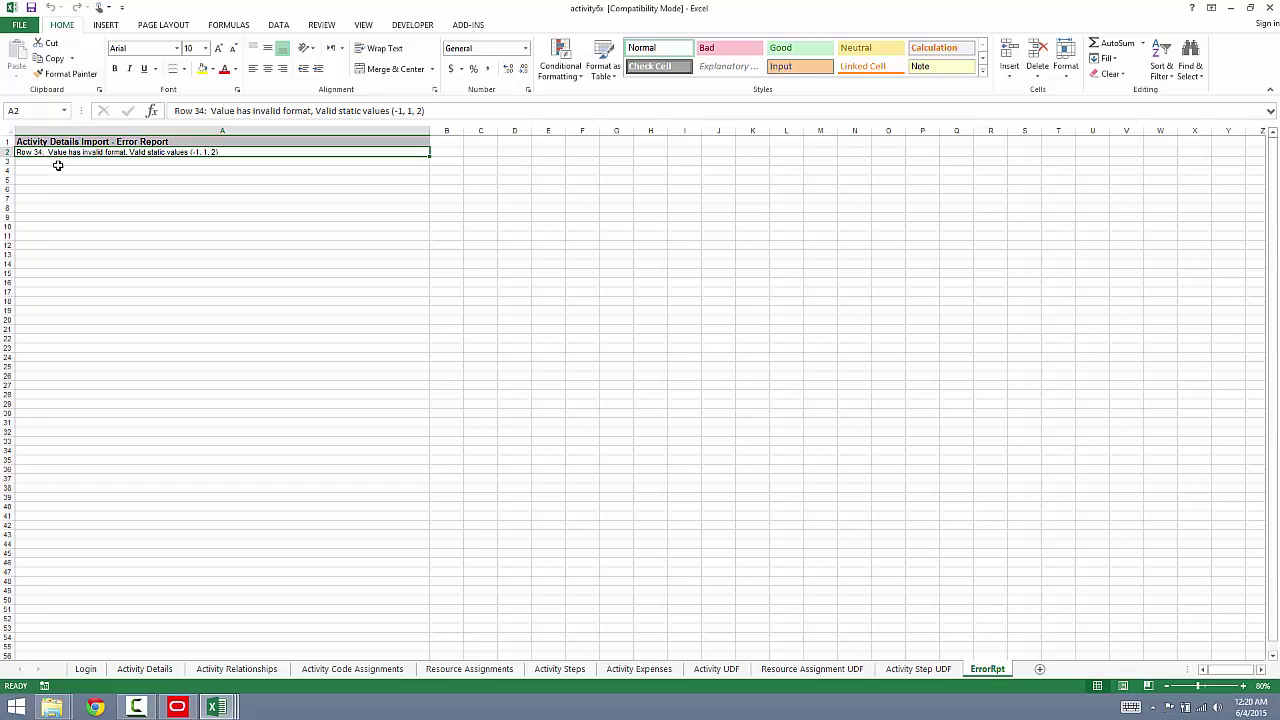
pyautogui.click(177, 707)
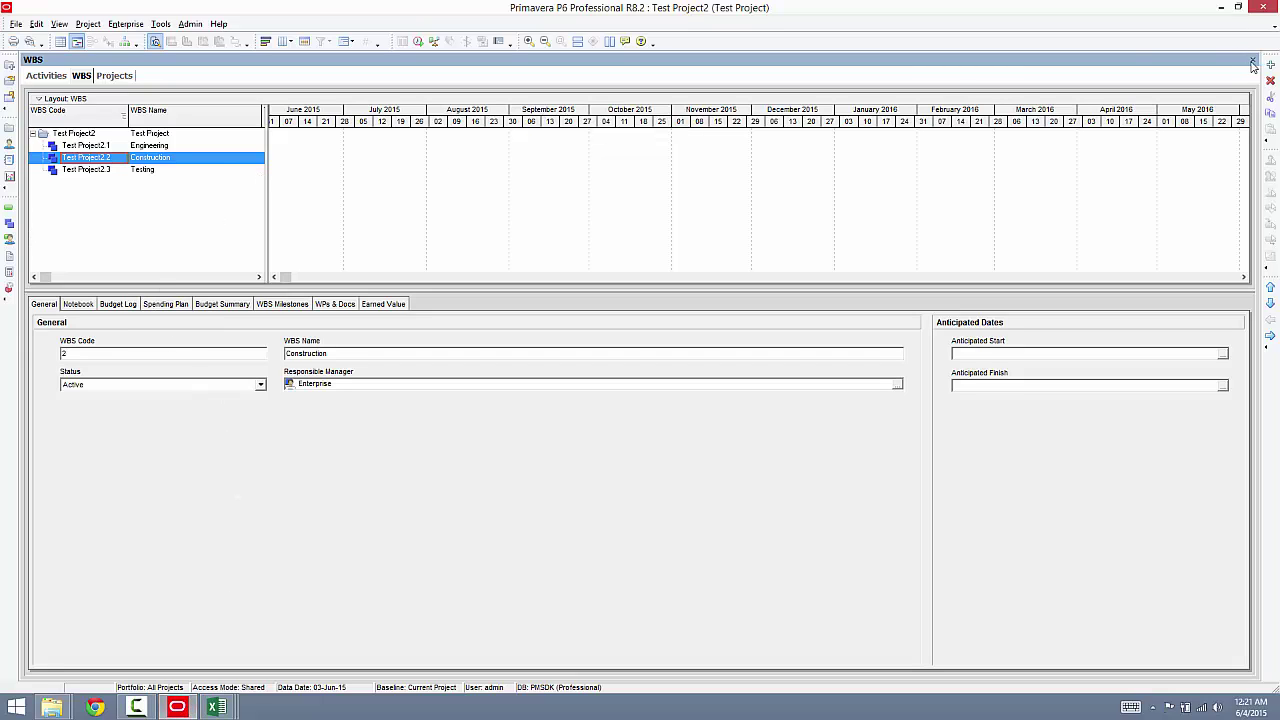
# Check relationships of Test Project-2, -3, -12 and -25, then return to the SDK Activity List.
pyautogui.click(46, 76)
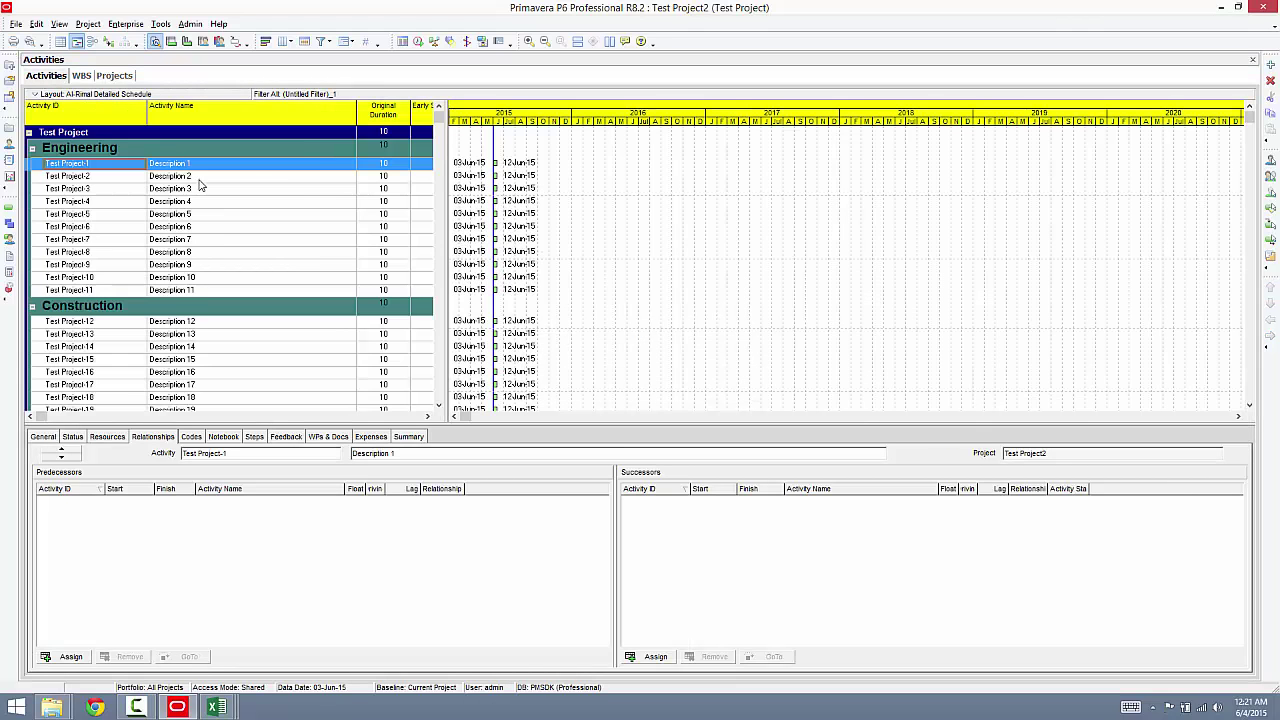
pyautogui.click(211, 178)
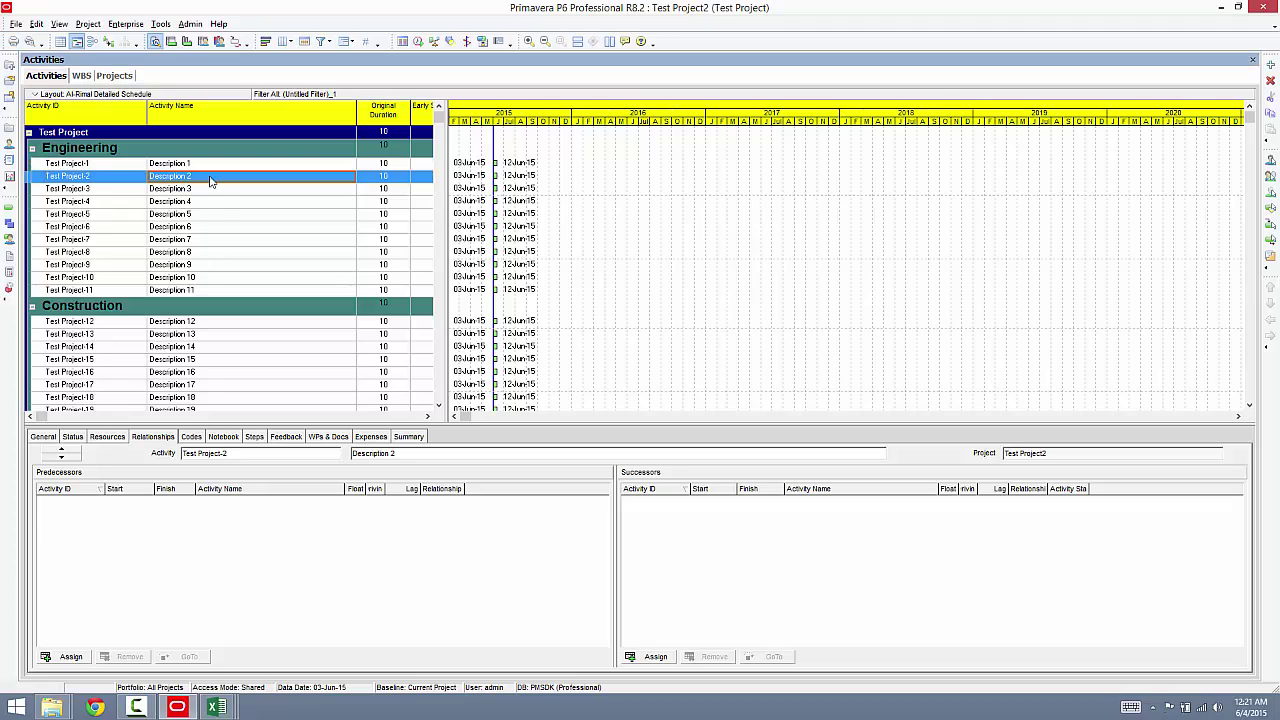
pyautogui.click(220, 192)
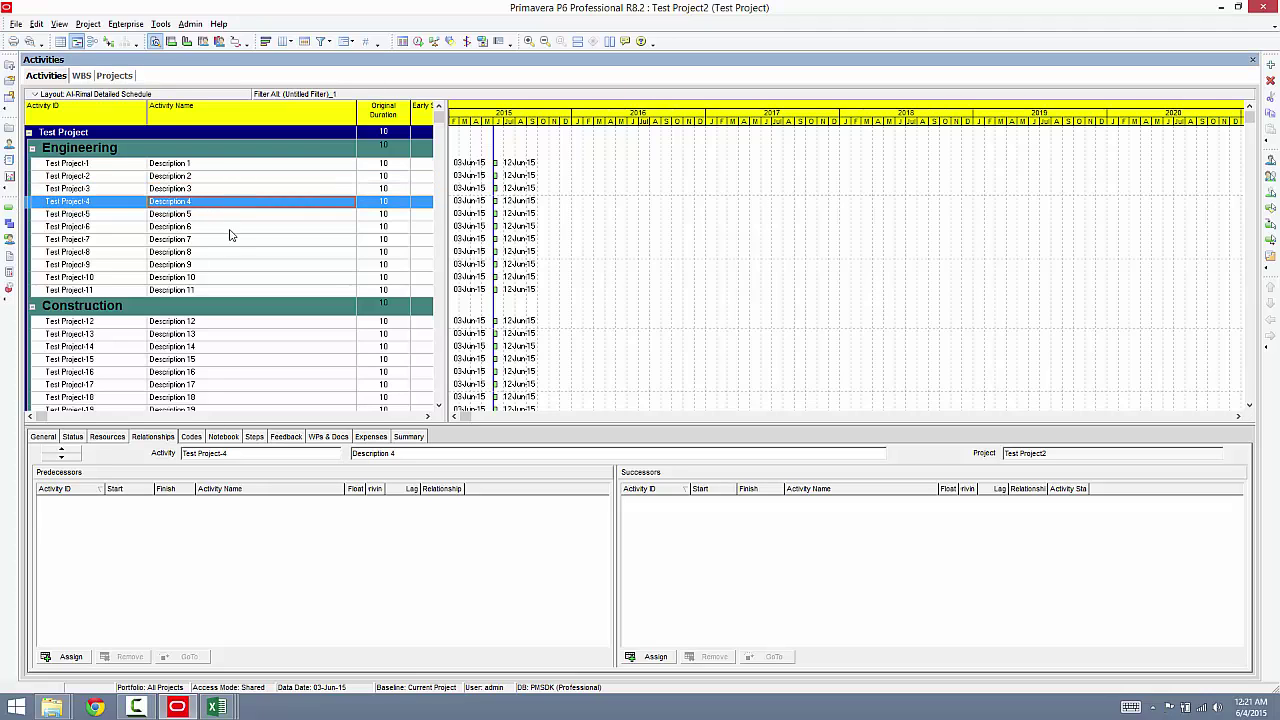
pyautogui.click(208, 152)
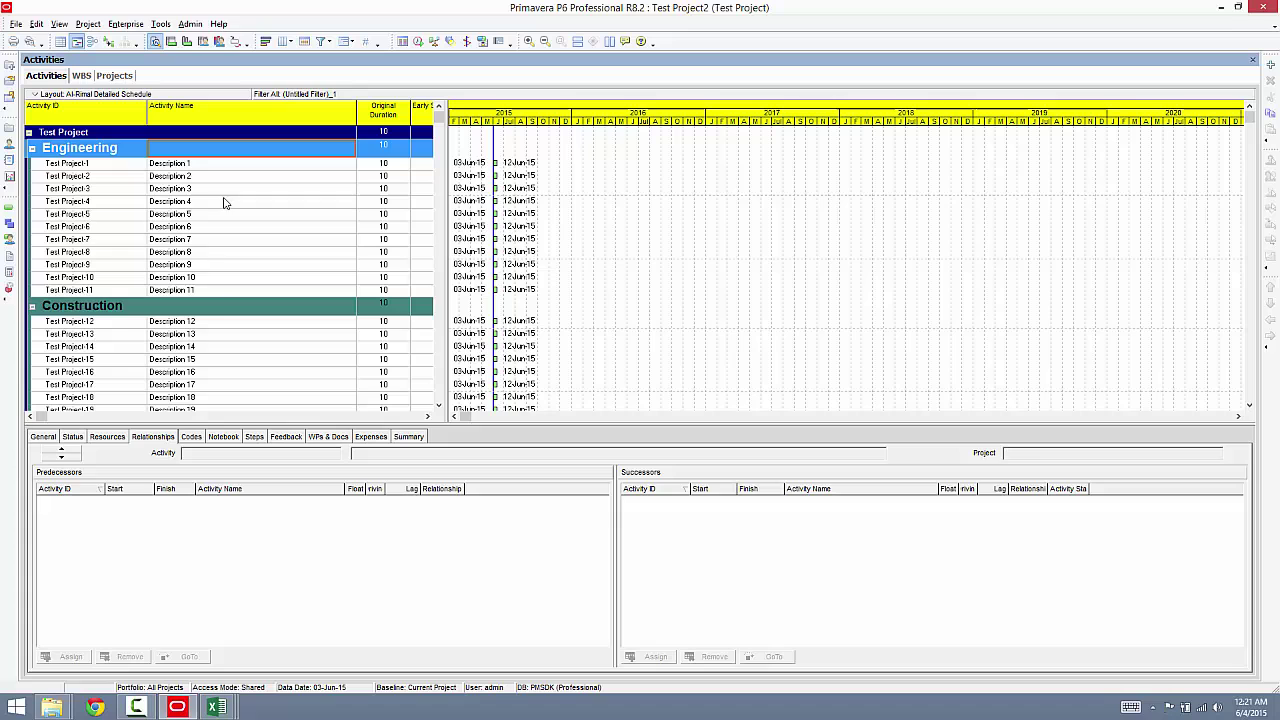
pyautogui.click(220, 325)
pyautogui.scroll(-4, 230, 350)
pyautogui.scroll(-1, 232, 363)
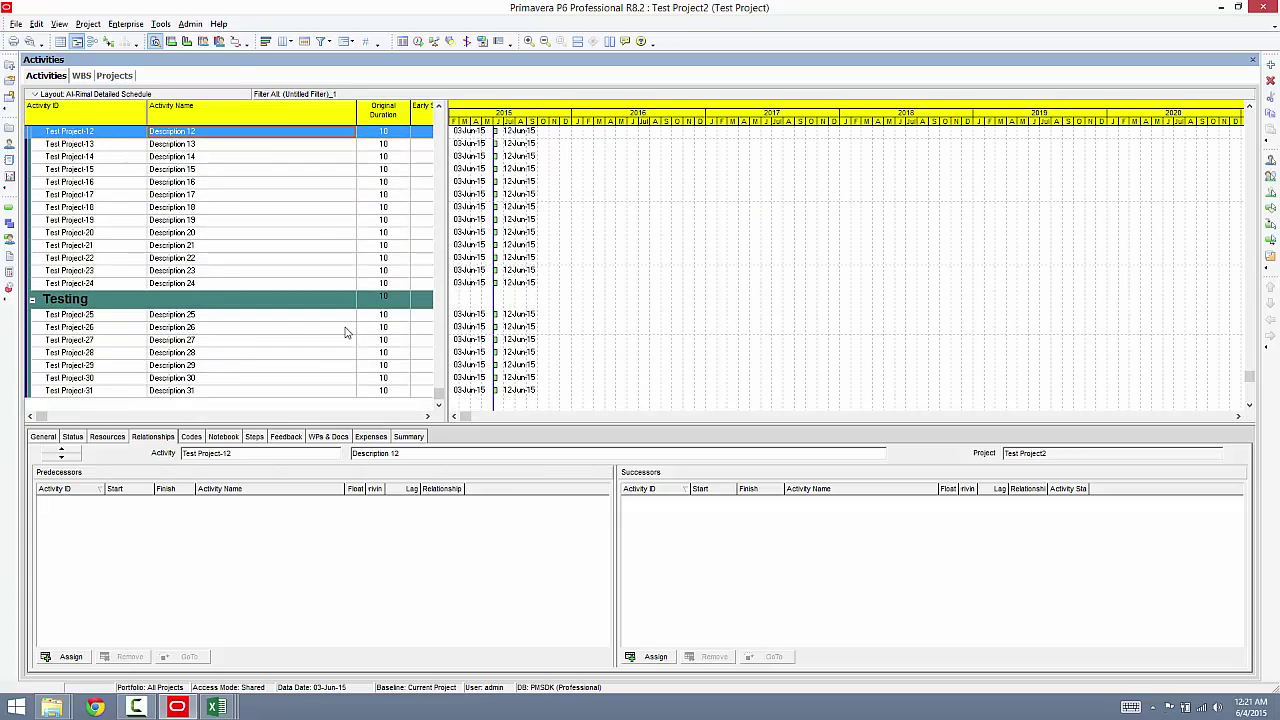
pyautogui.click(387, 315)
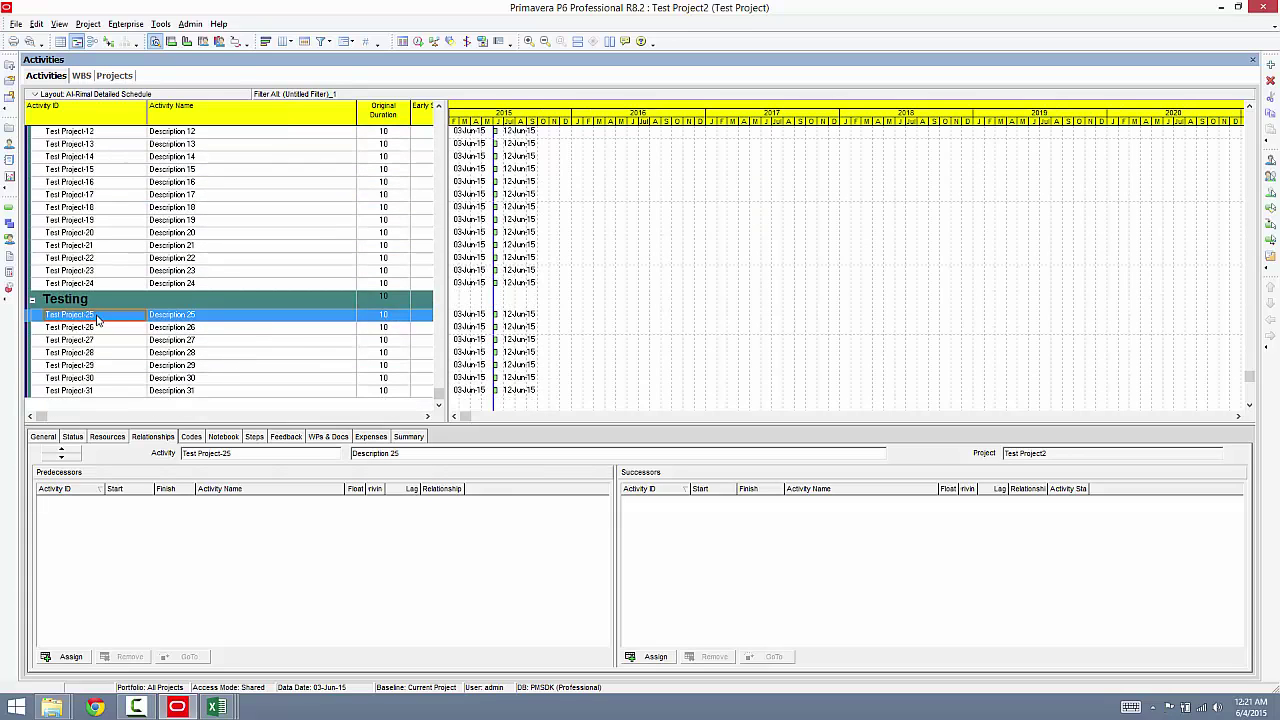
pyautogui.scroll(3, 287, 373)
pyautogui.scroll(3, 287, 373)
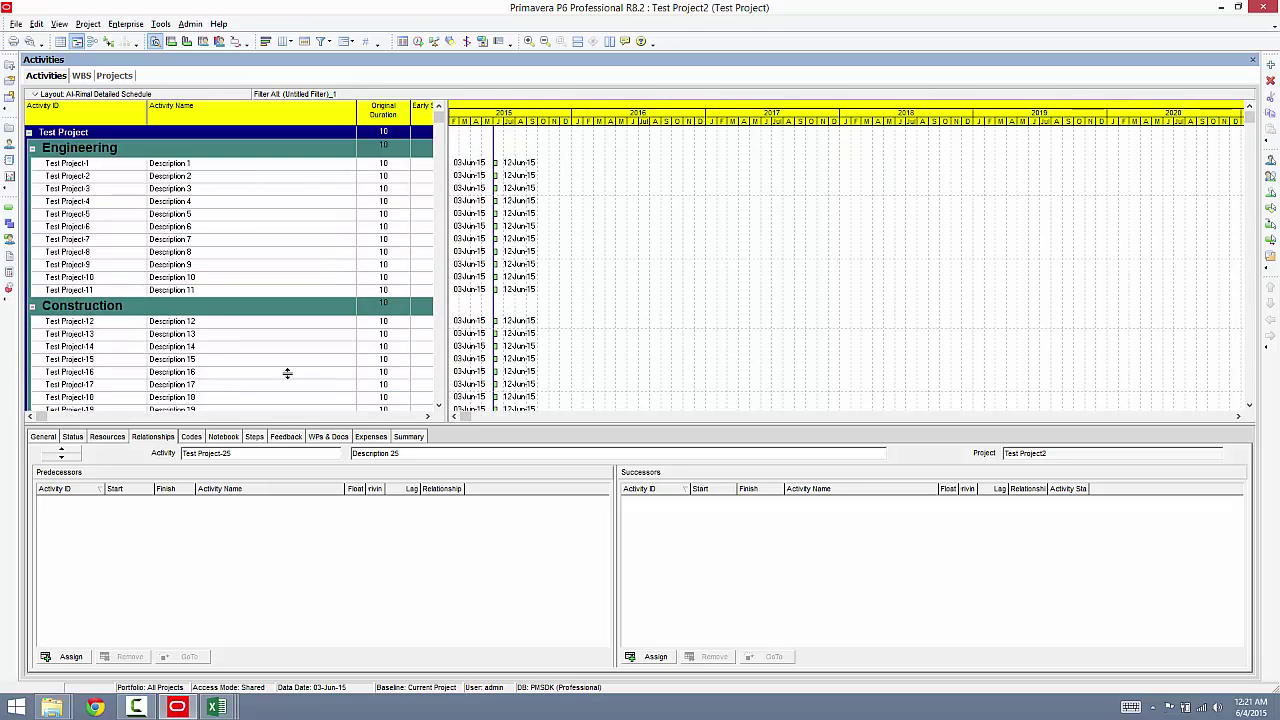
pyautogui.moveTo(213, 707)
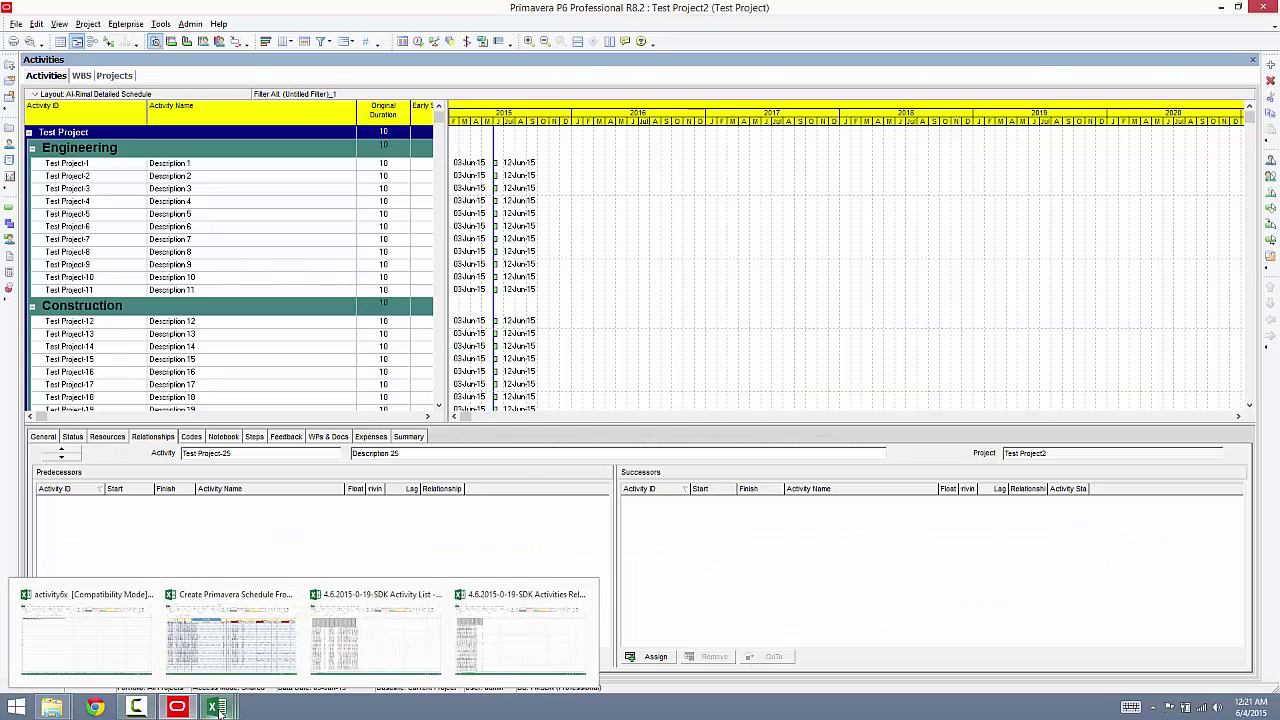
pyautogui.click(383, 640)
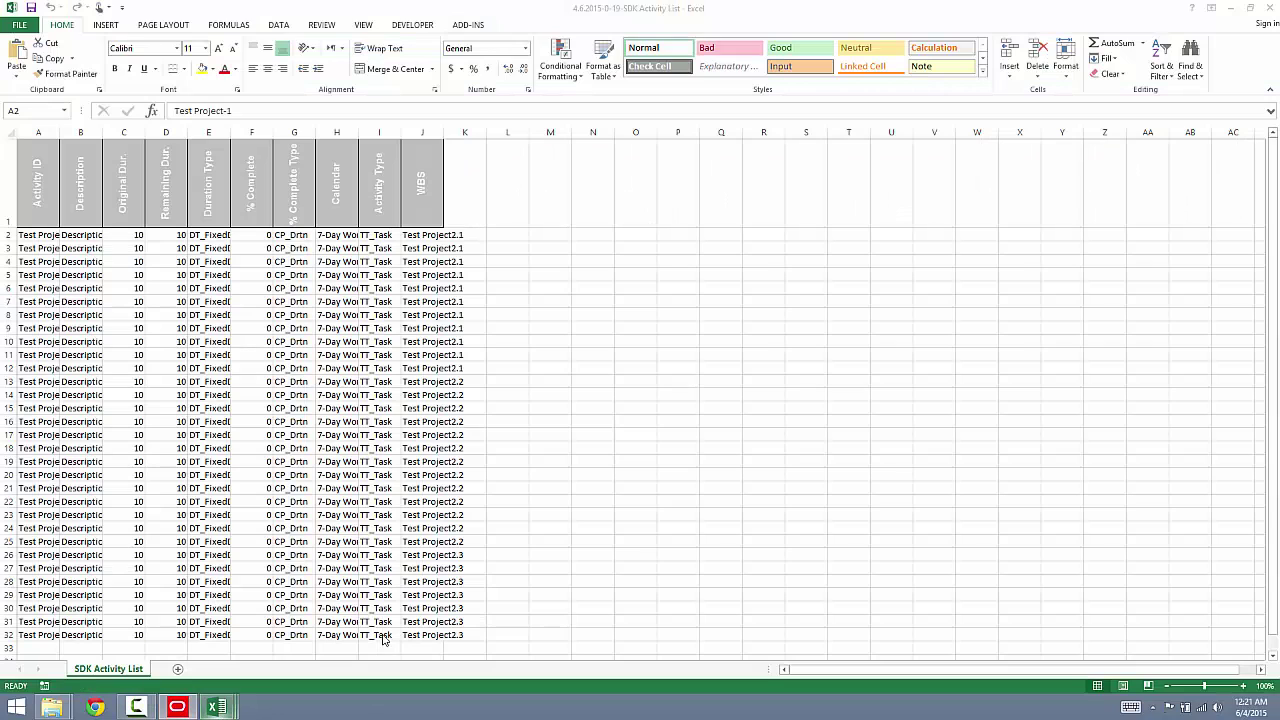
# Copy relationship rows A2:F36 from the SDK Activities Relationships workbook.
pyautogui.hotkey('alt', 'Tab')
pyautogui.moveTo(232, 712)
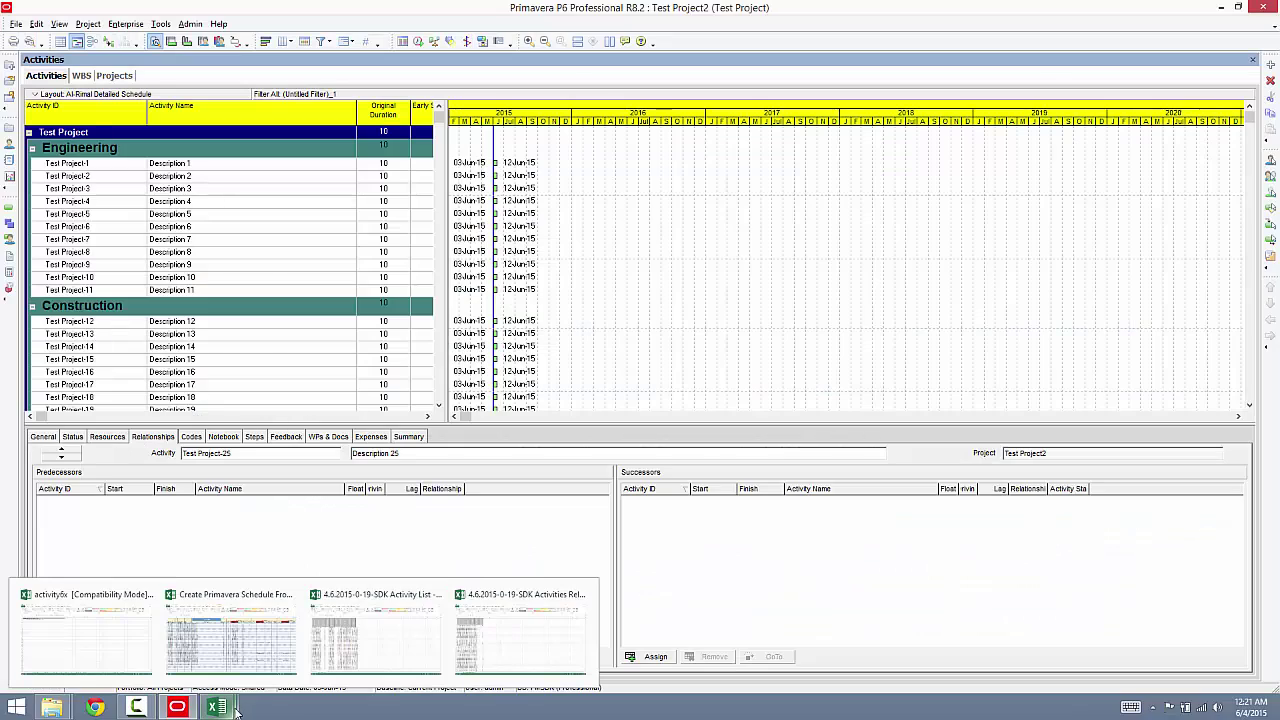
pyautogui.click(519, 643)
pyautogui.click(462, 332)
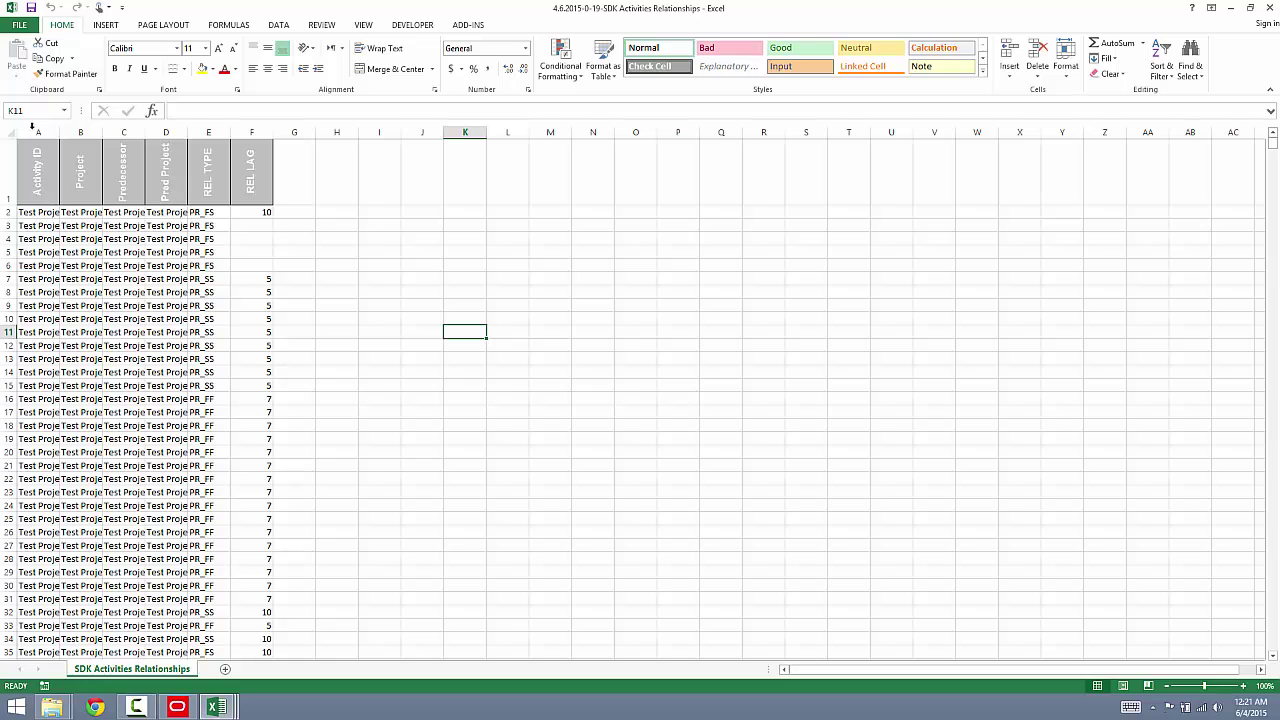
pyautogui.moveTo(41, 212); pyautogui.dragTo(238, 604)
pyautogui.rightClick(162, 466)
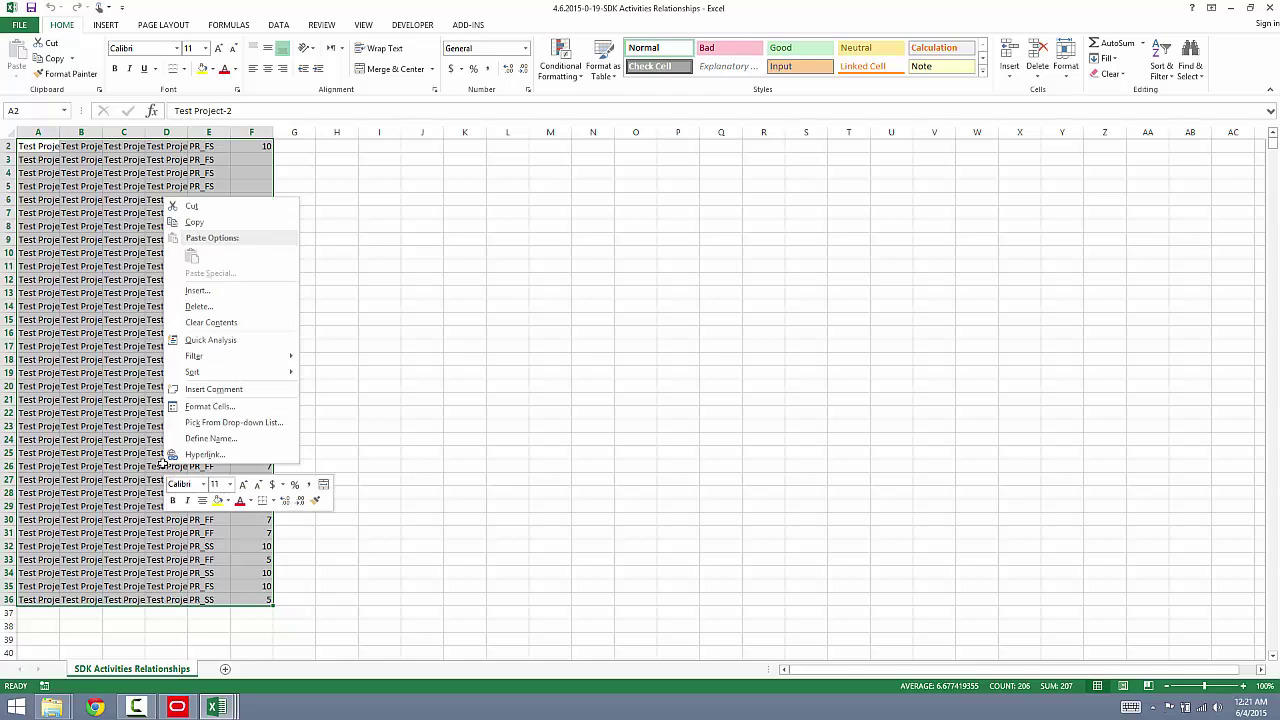
pyautogui.click(196, 222)
# Paste the relationships at B3 on activity6x's Activity Relationships sheet, then go to Login.
pyautogui.click(220, 708)
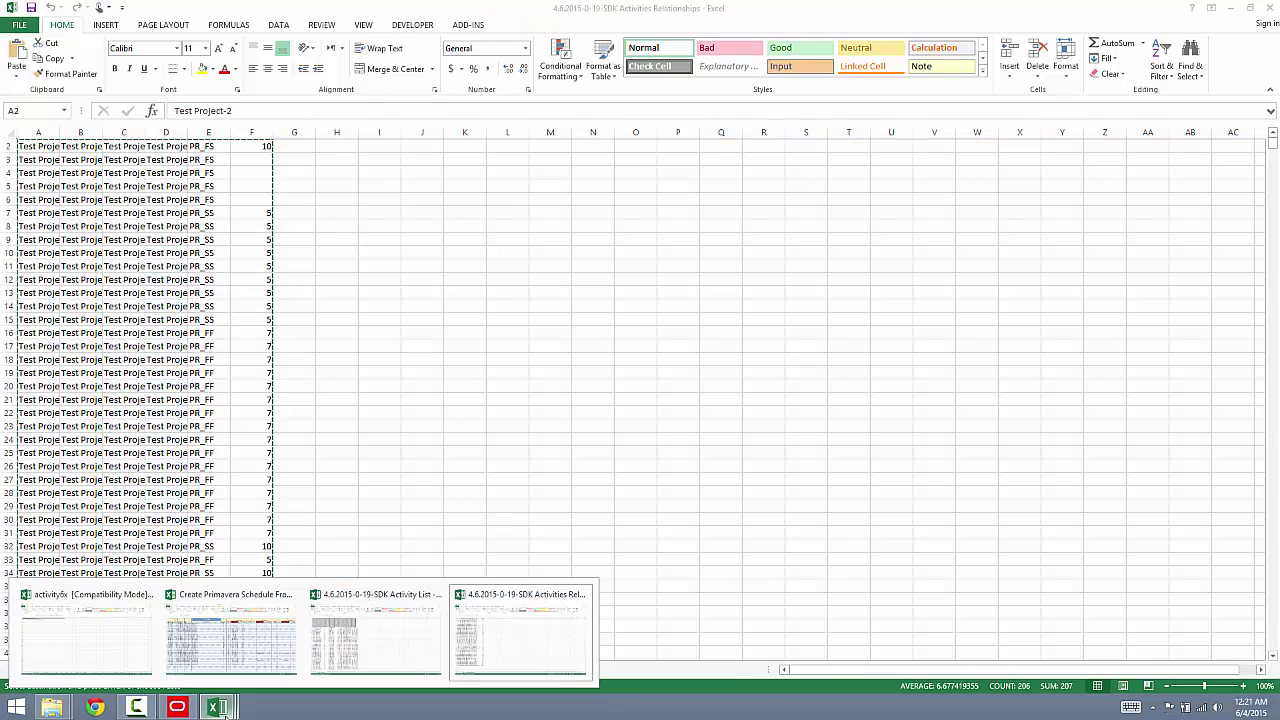
pyautogui.click(129, 654)
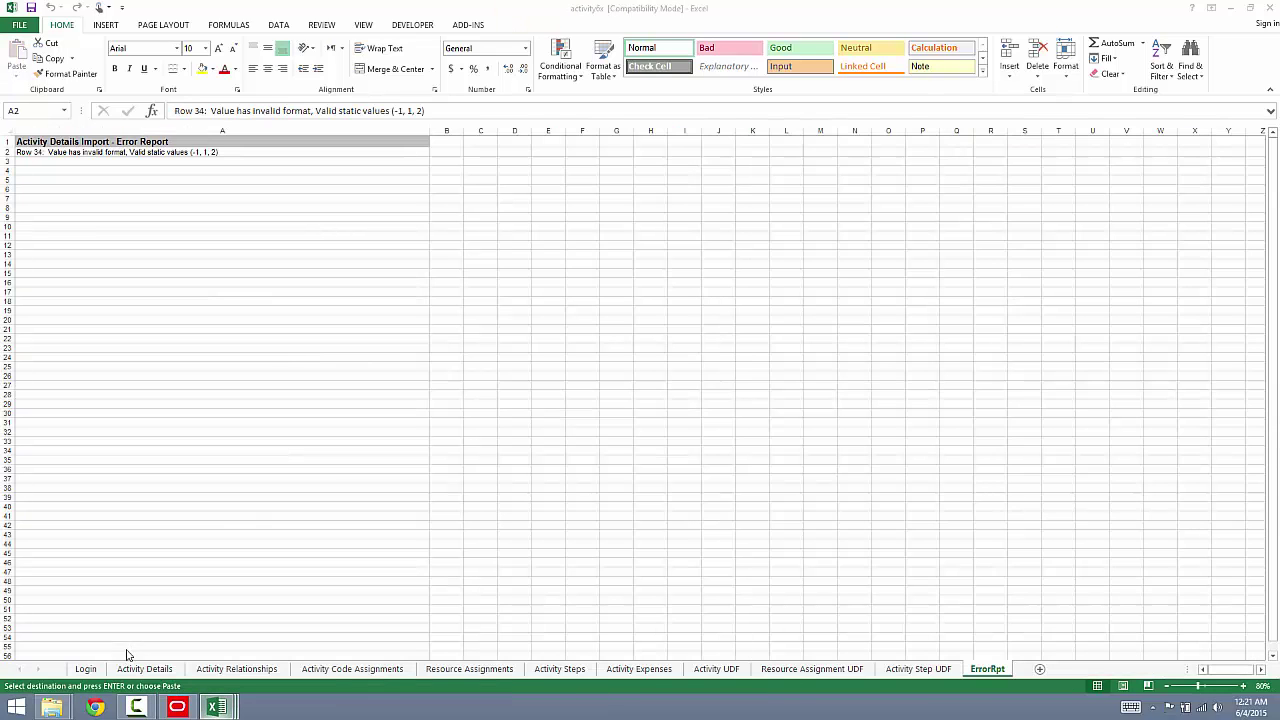
pyautogui.click(240, 669)
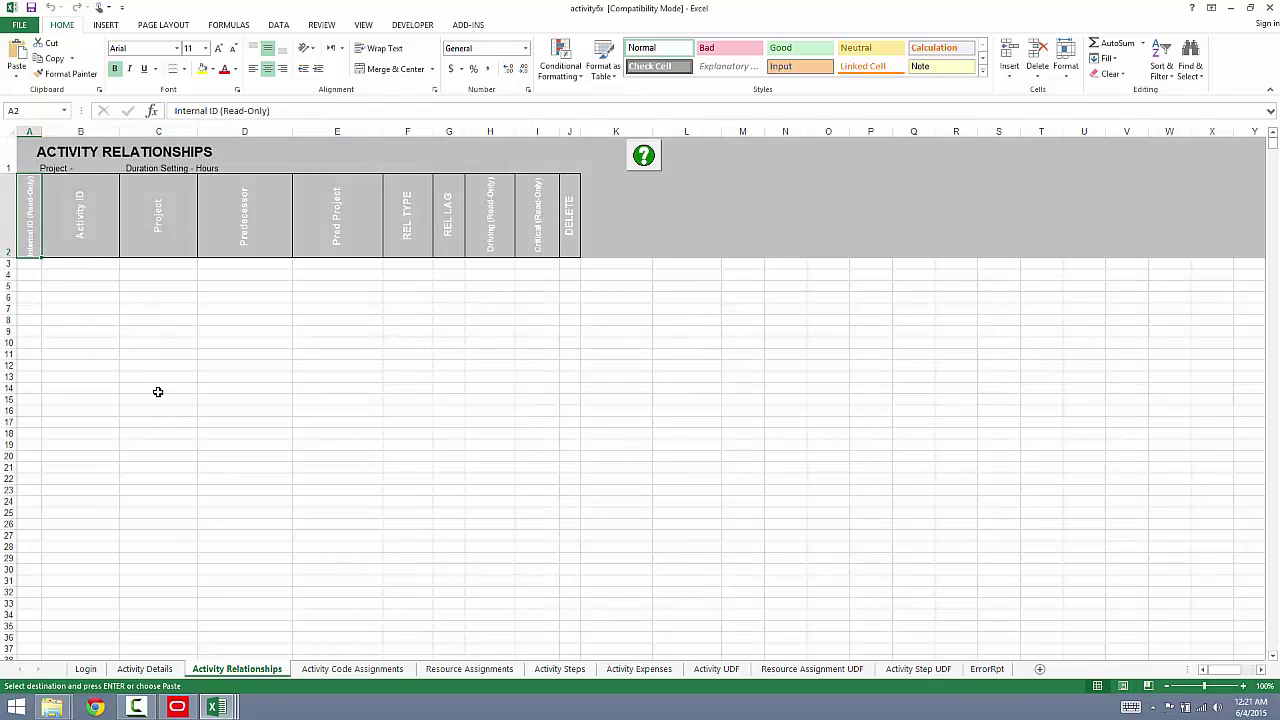
pyautogui.click(74, 264)
pyautogui.rightClick(76, 264)
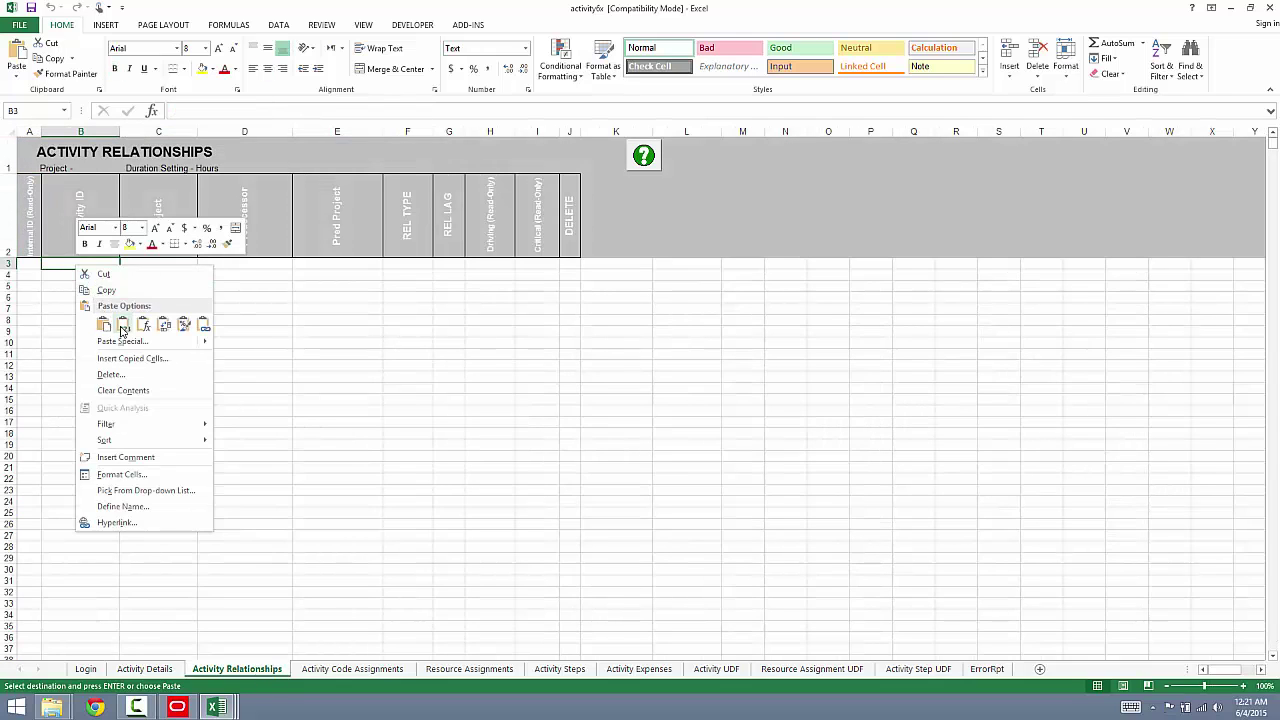
pyautogui.click(127, 325)
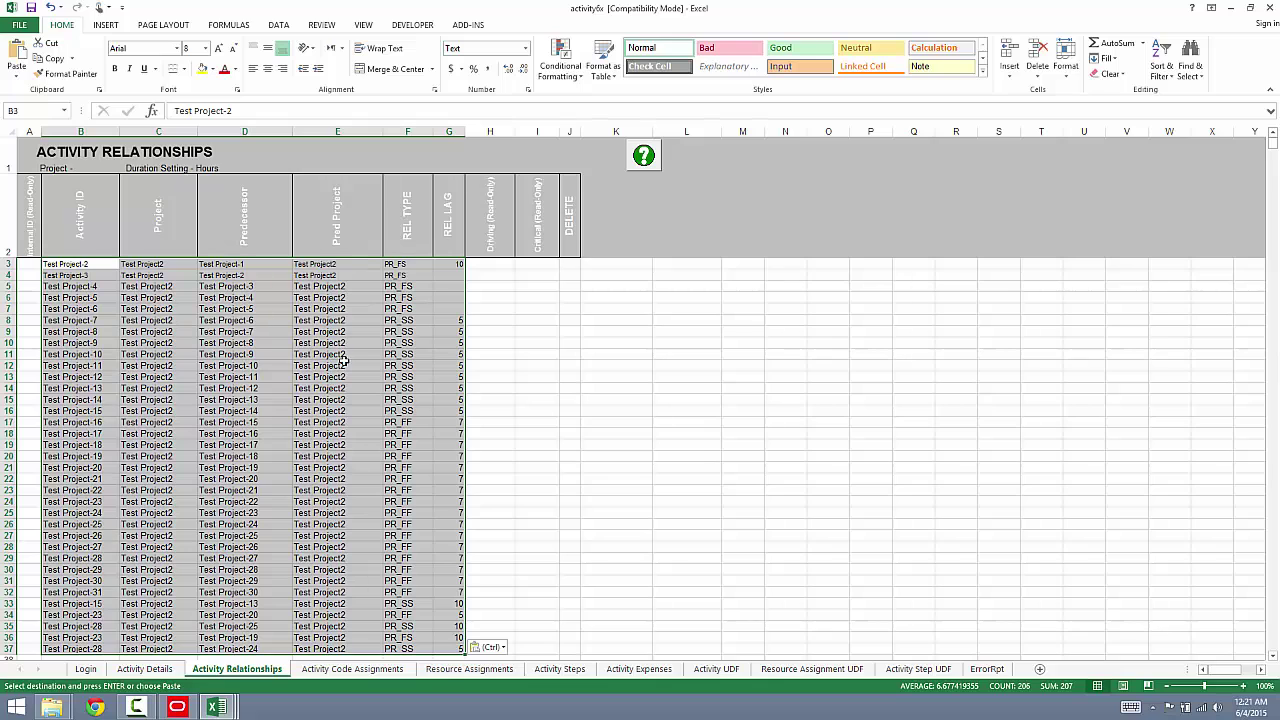
pyautogui.click(86, 669)
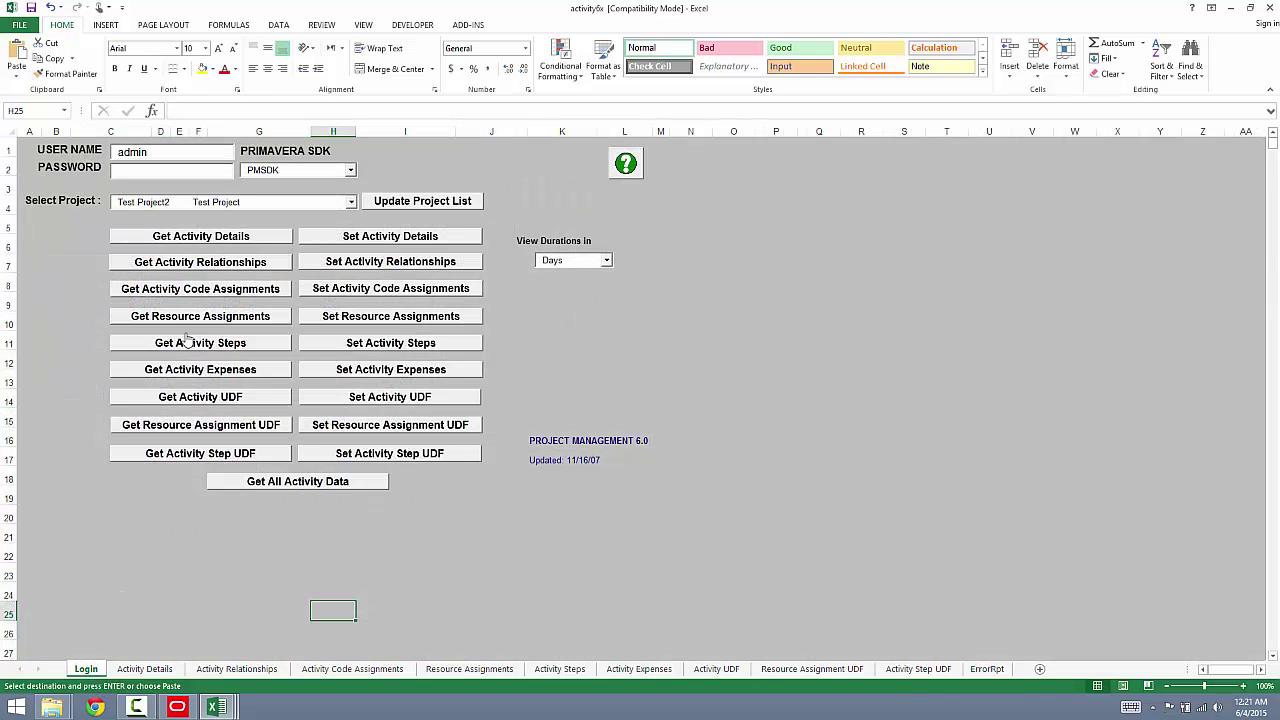
# Run Set Activity Relationships, review the Row 38 error in ErrorRpt, then switch back to P6.
pyautogui.click(416, 263)
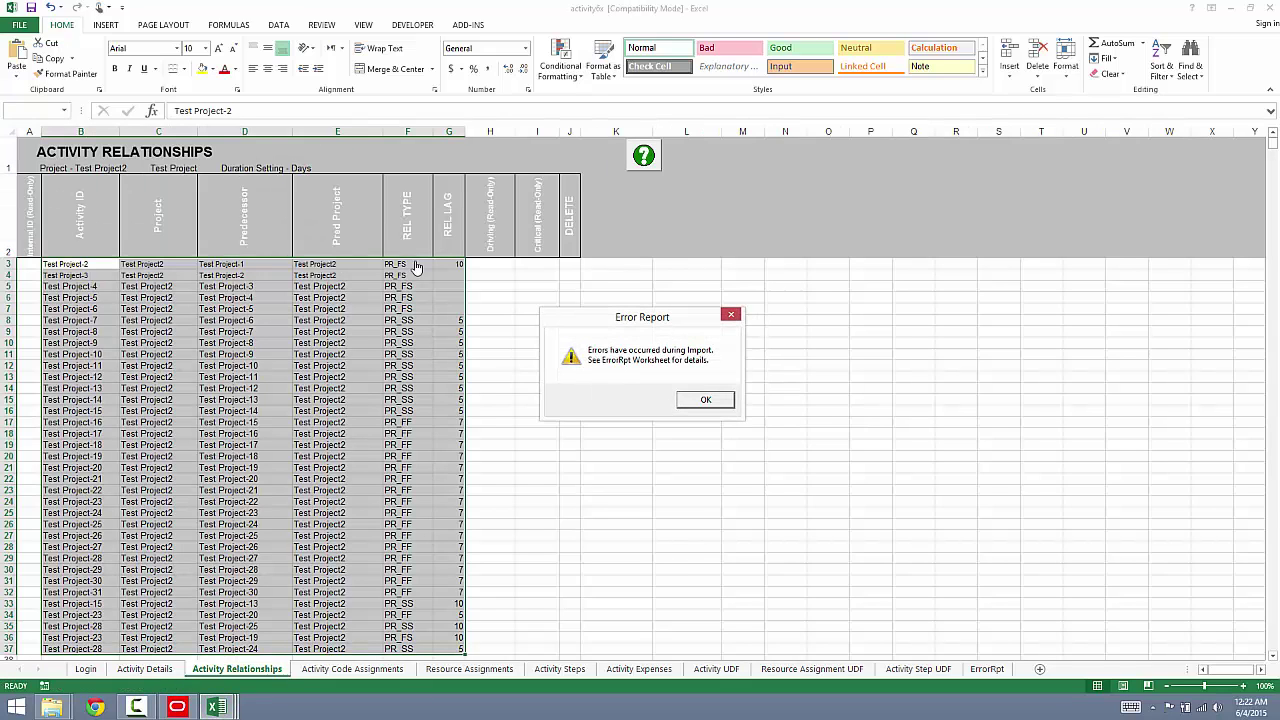
pyautogui.click(706, 402)
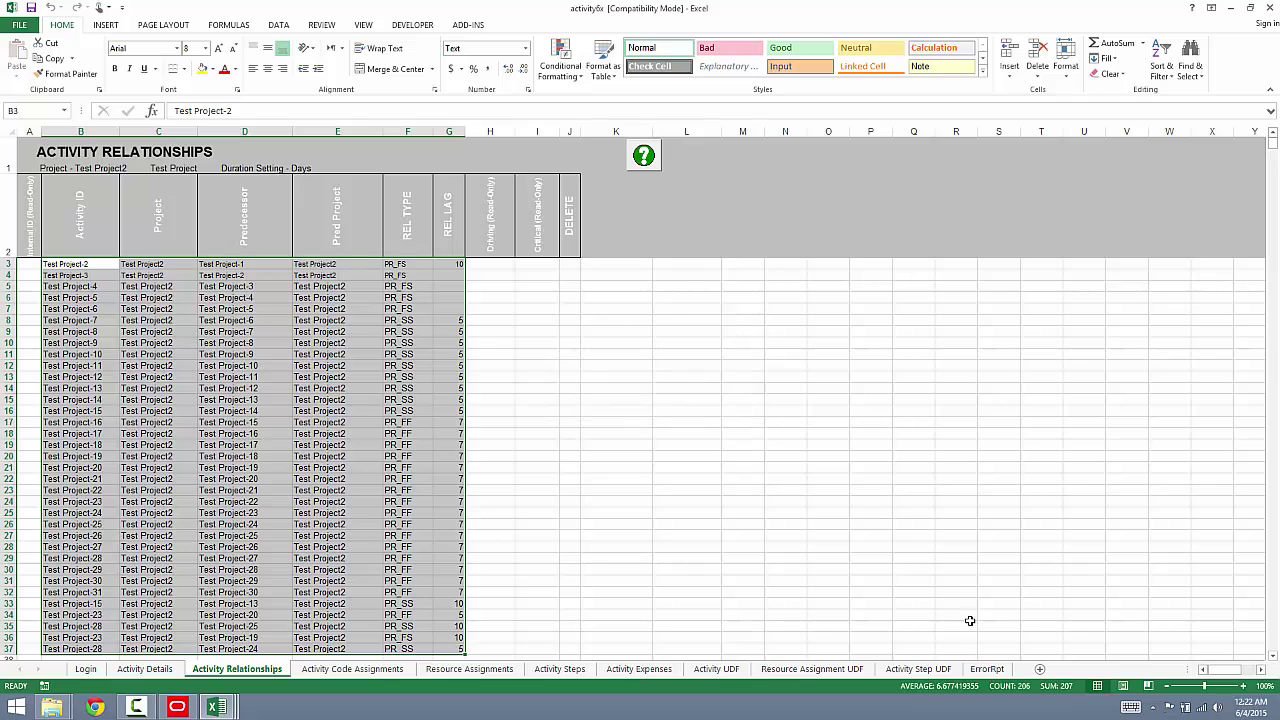
pyautogui.click(987, 669)
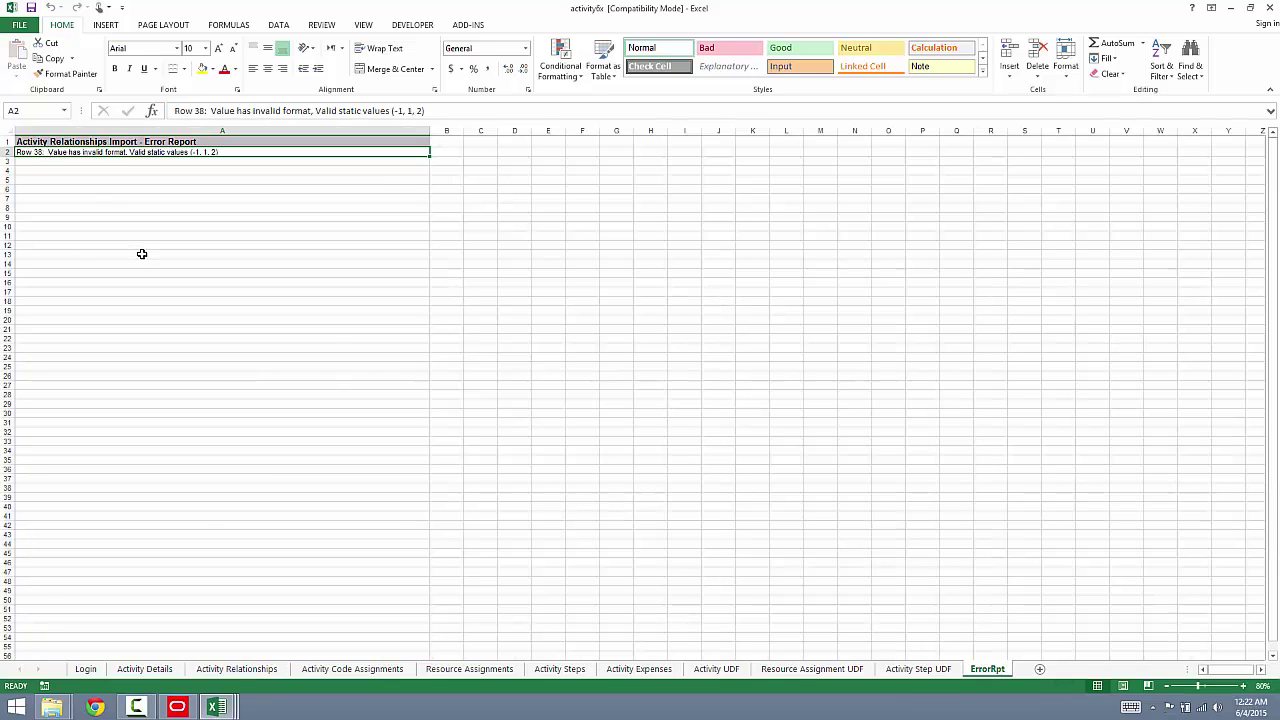
pyautogui.click(178, 707)
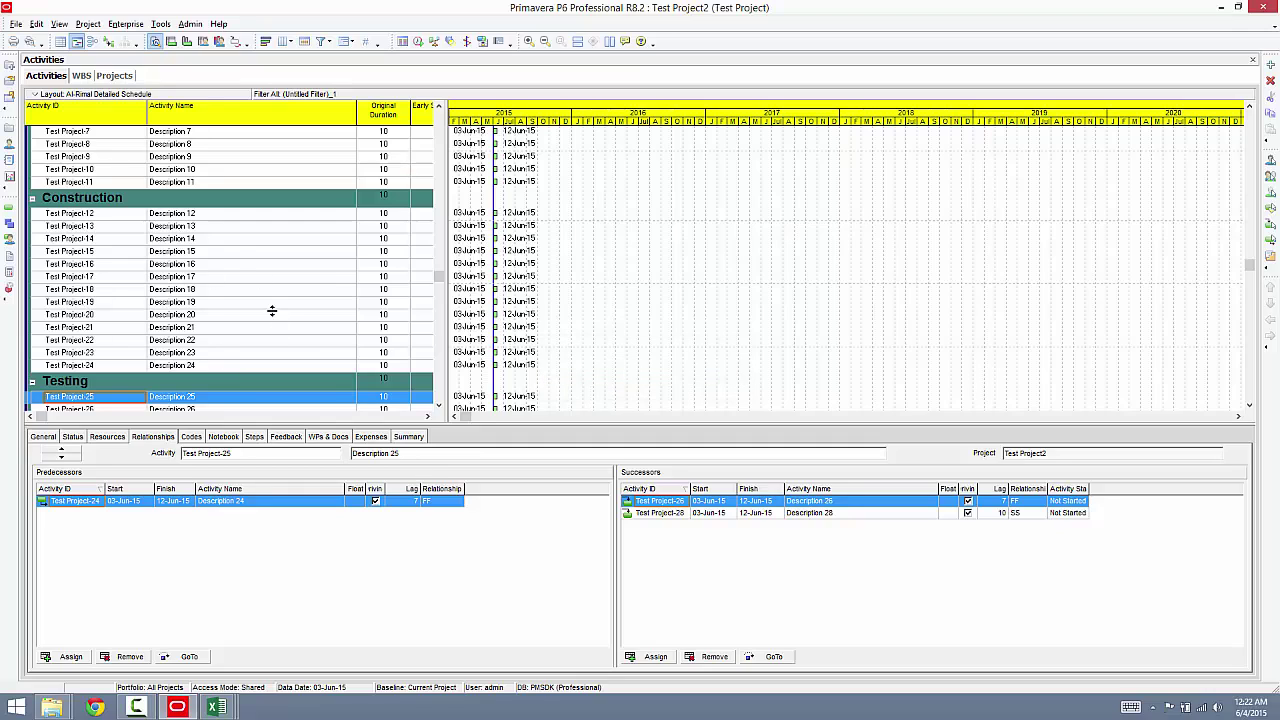
# Check Test Project-22, -17 and -16 links, then schedule the project to recalculate dates.
pyautogui.click(263, 341)
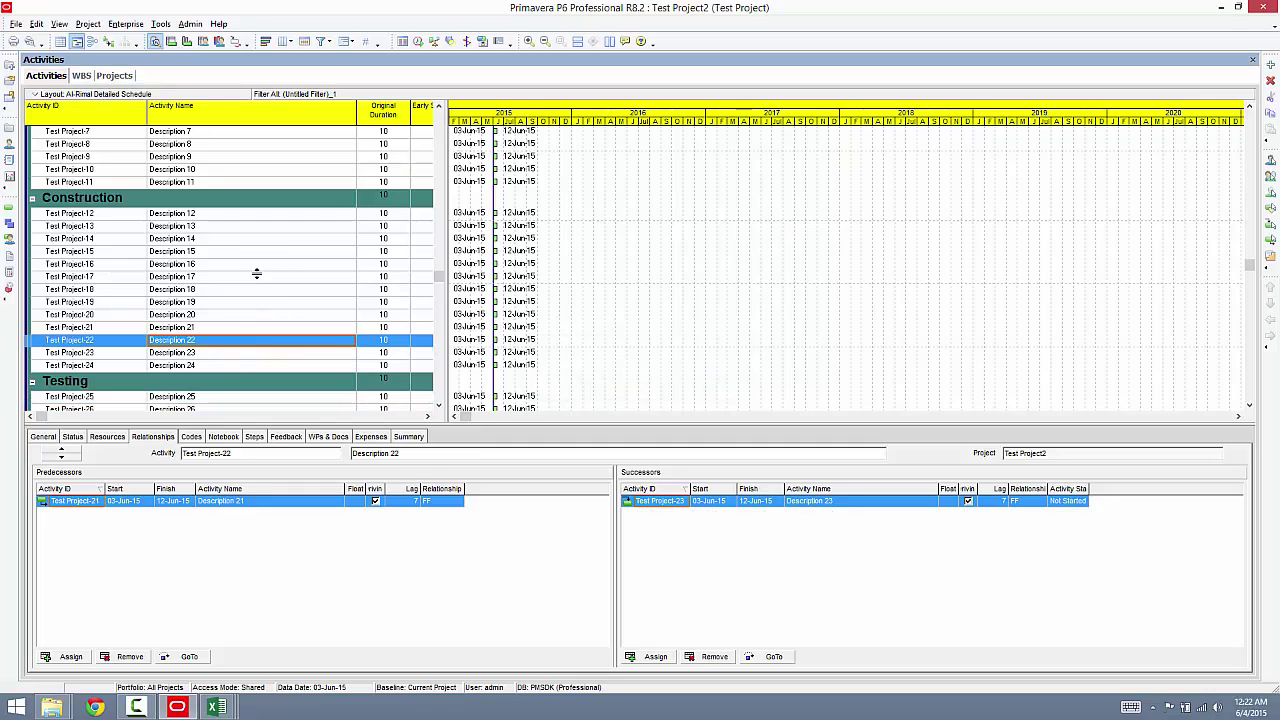
pyautogui.click(257, 277)
pyautogui.click(256, 265)
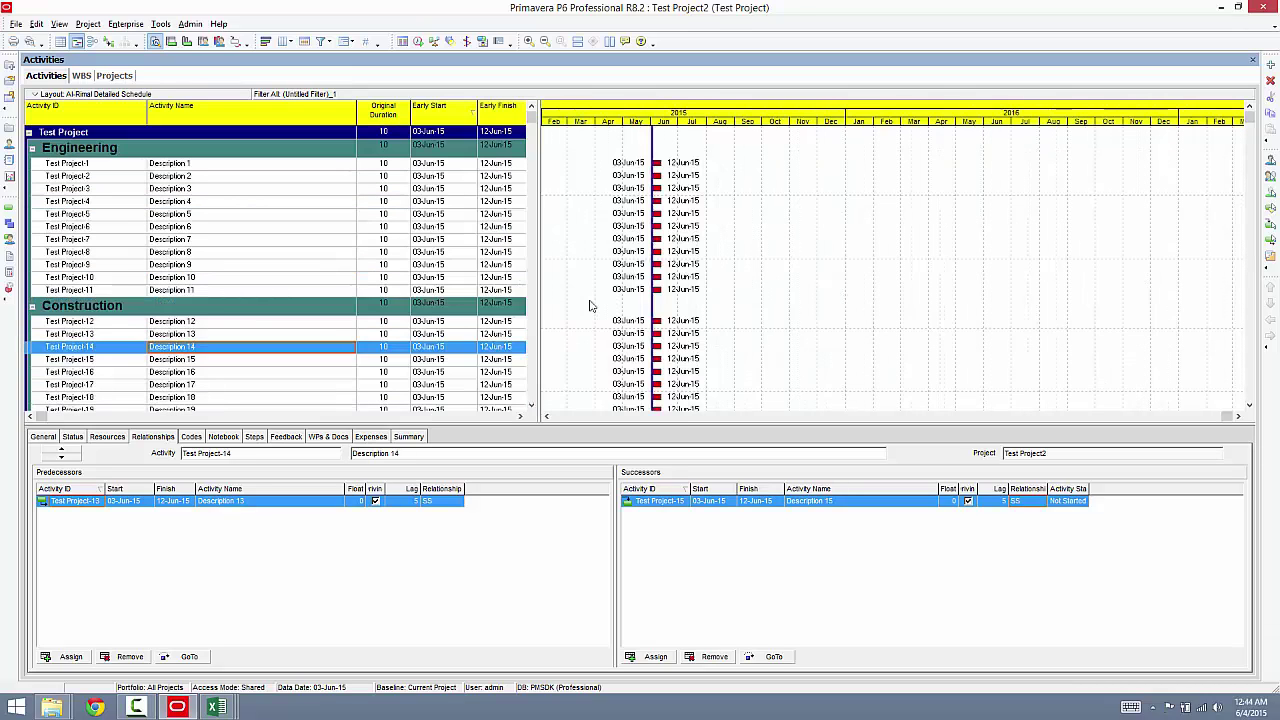
pyautogui.click(418, 41)
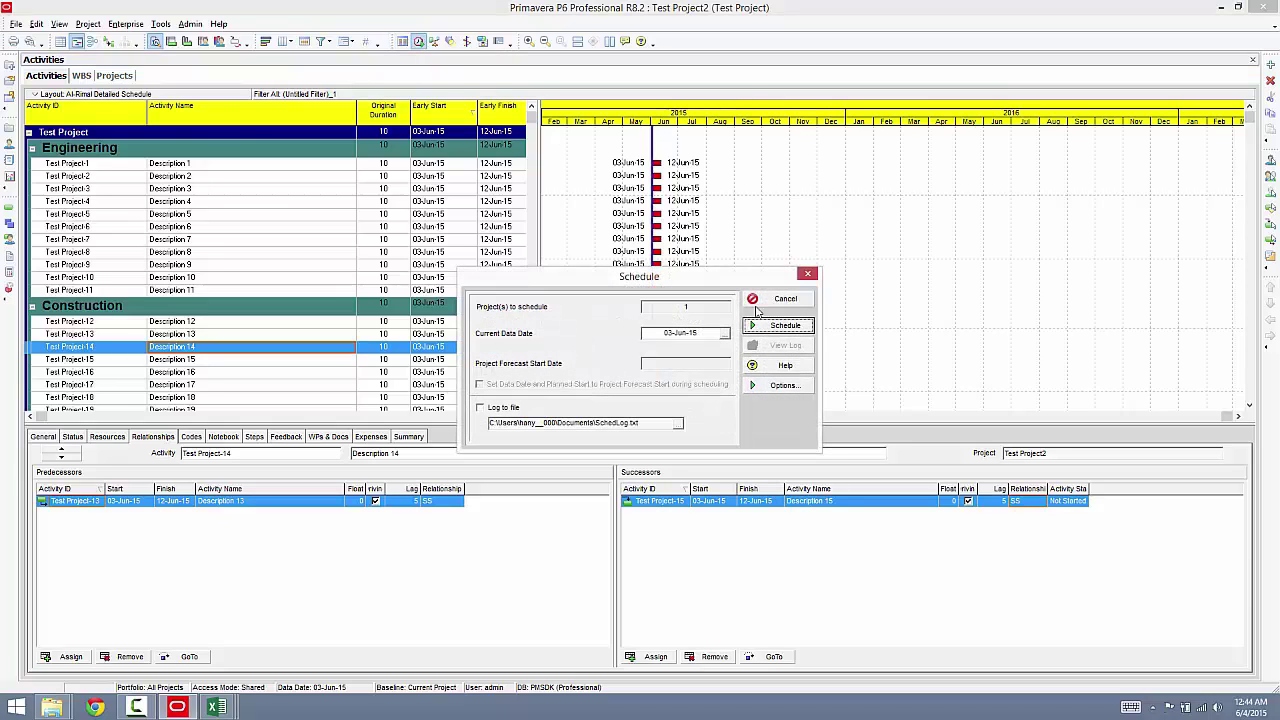
pyautogui.click(786, 327)
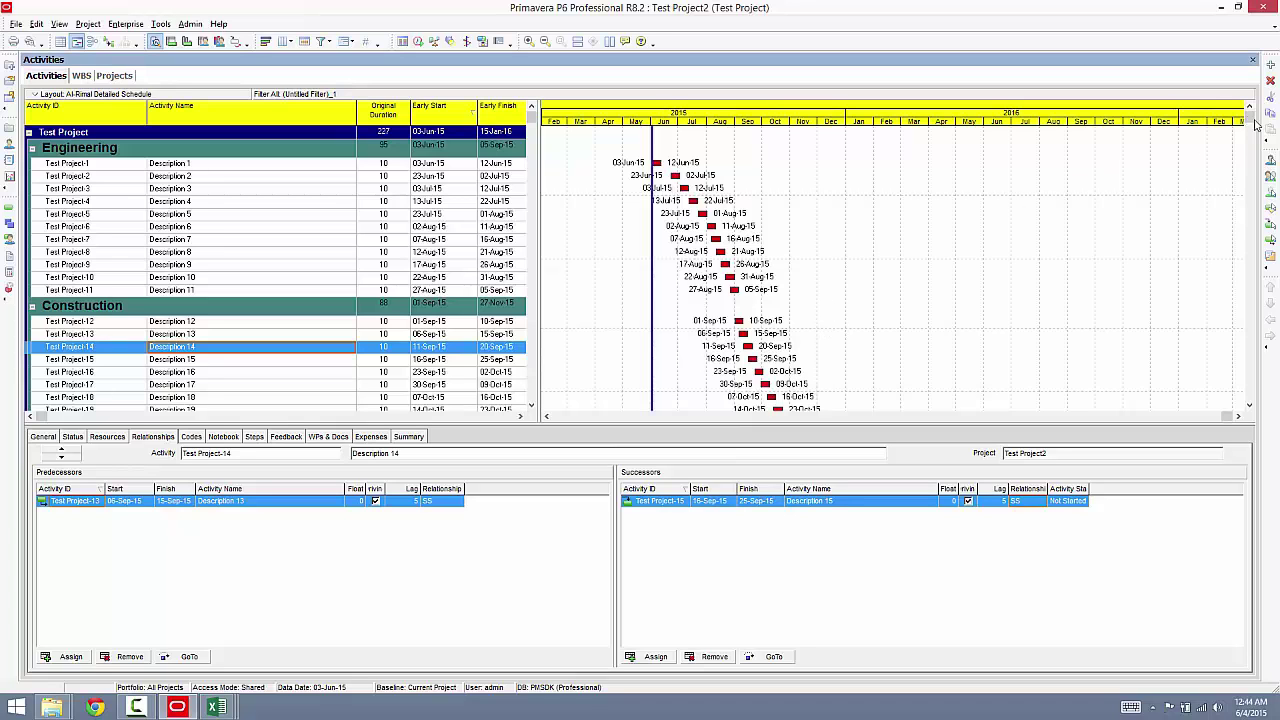
# Review predecessors and successors of Test Project-2 through Test Project-10 in the Relationships tab.
pyautogui.moveTo(1249, 118)
pyautogui.mouseDown()
pyautogui.moveTo(1249, 380)
pyautogui.moveTo(1249, 130)
pyautogui.mouseUp()
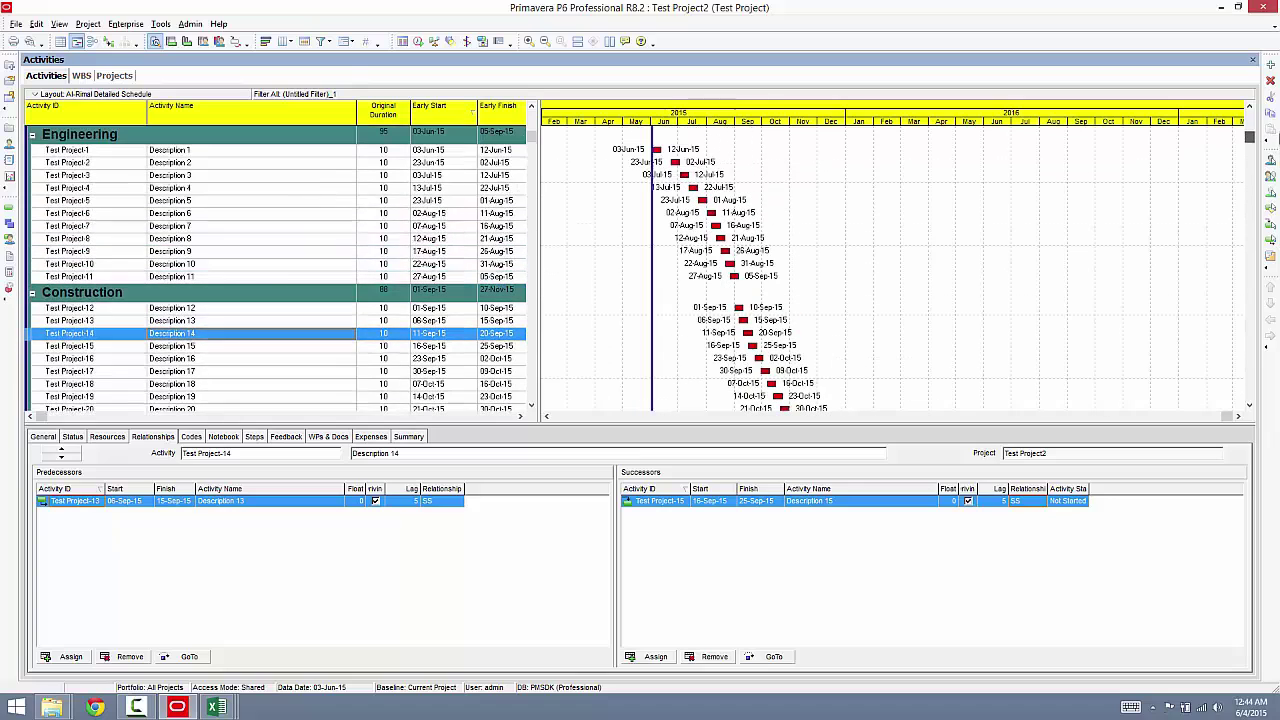
pyautogui.click(268, 162)
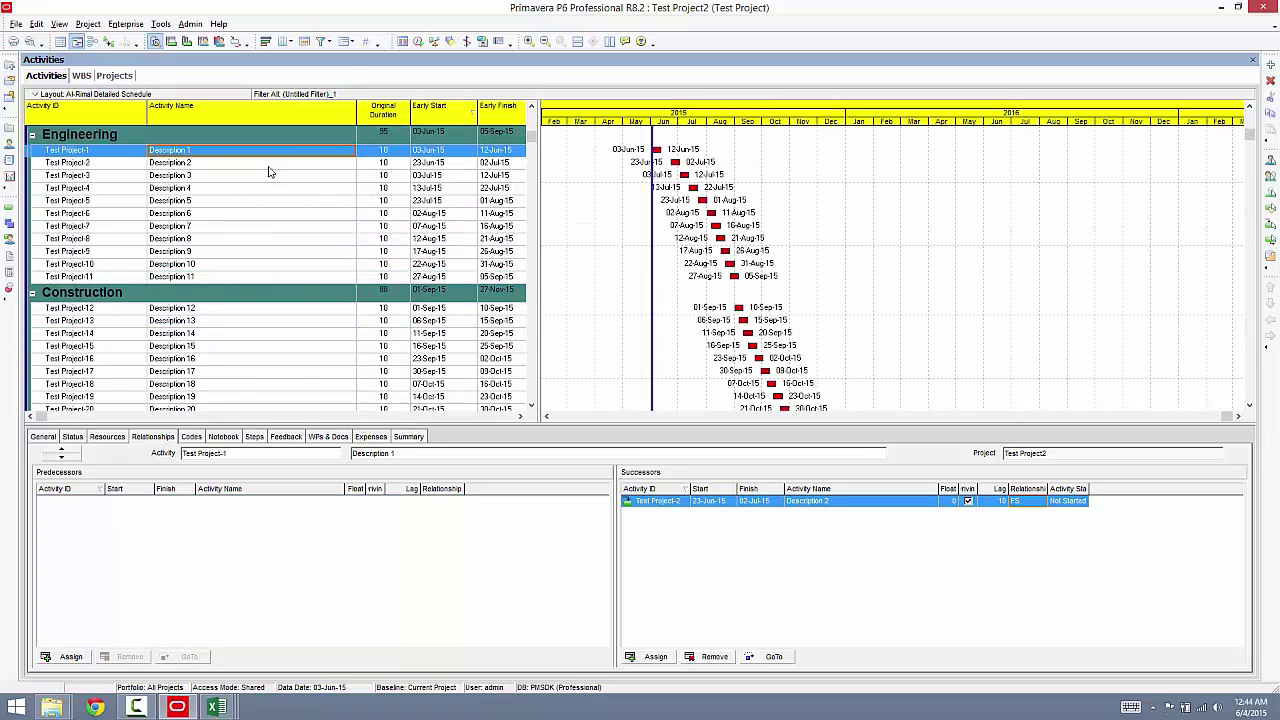
pyautogui.click(267, 176)
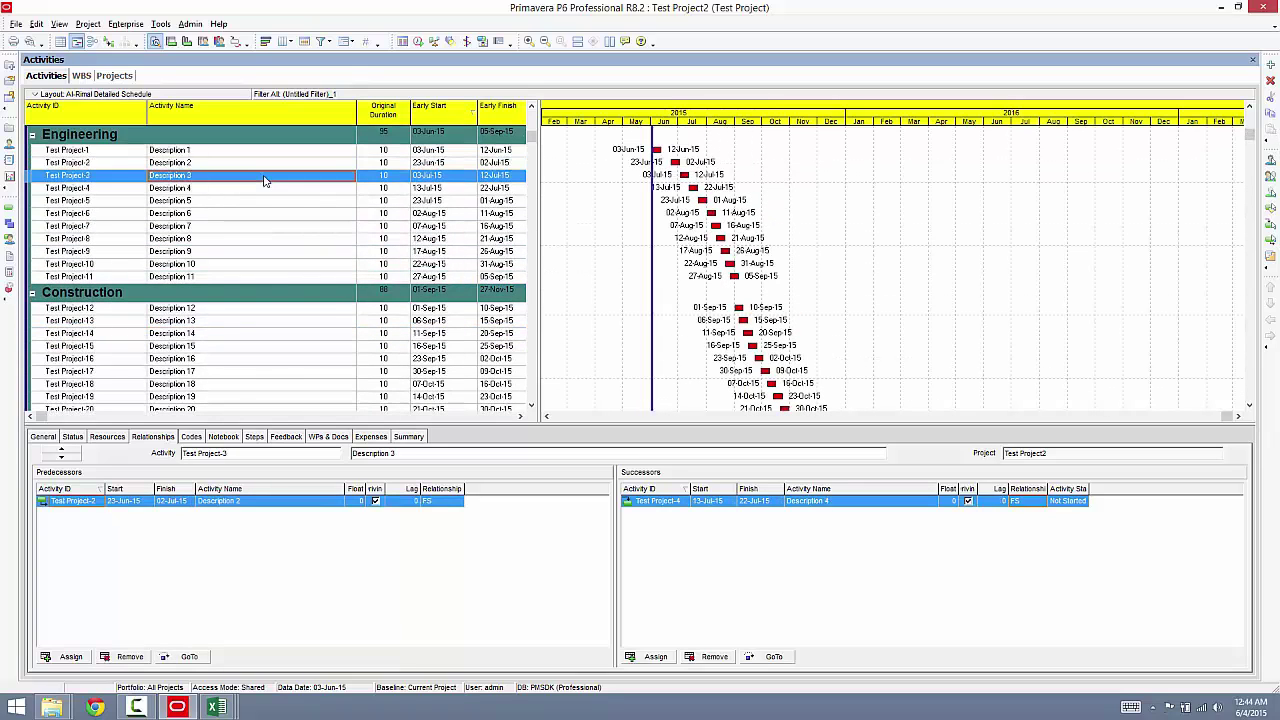
pyautogui.click(256, 189)
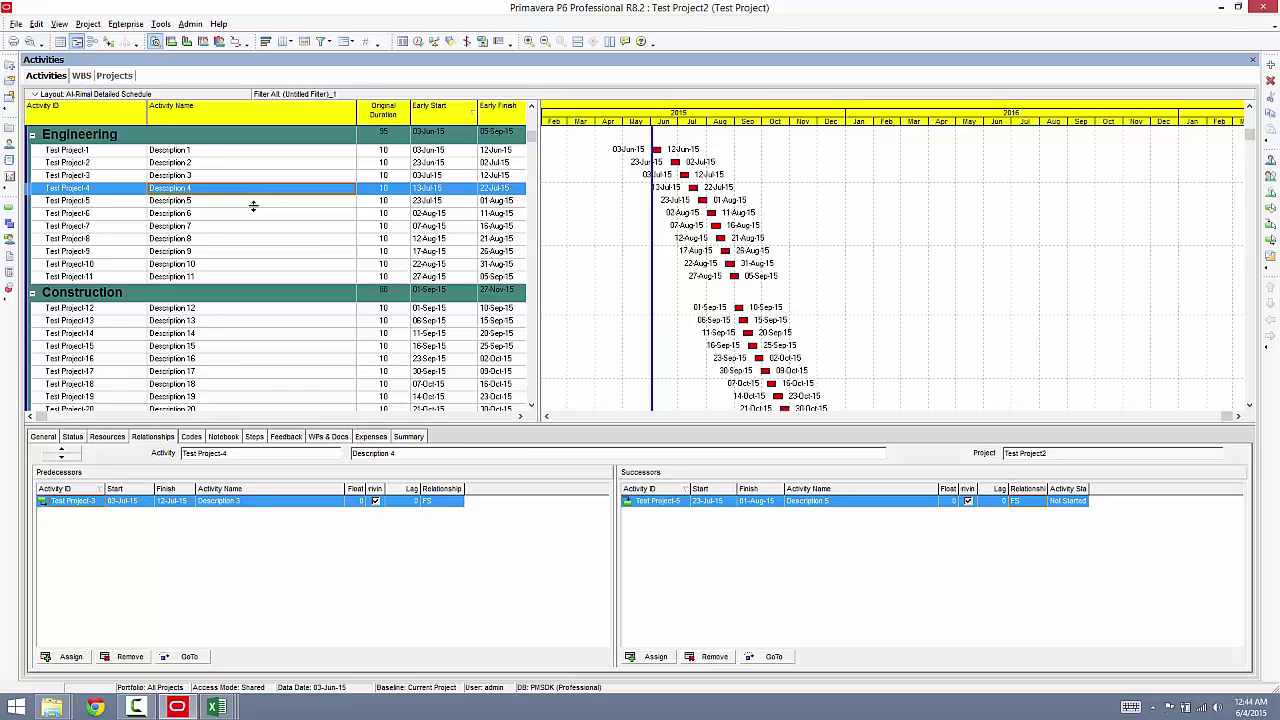
pyautogui.click(270, 229)
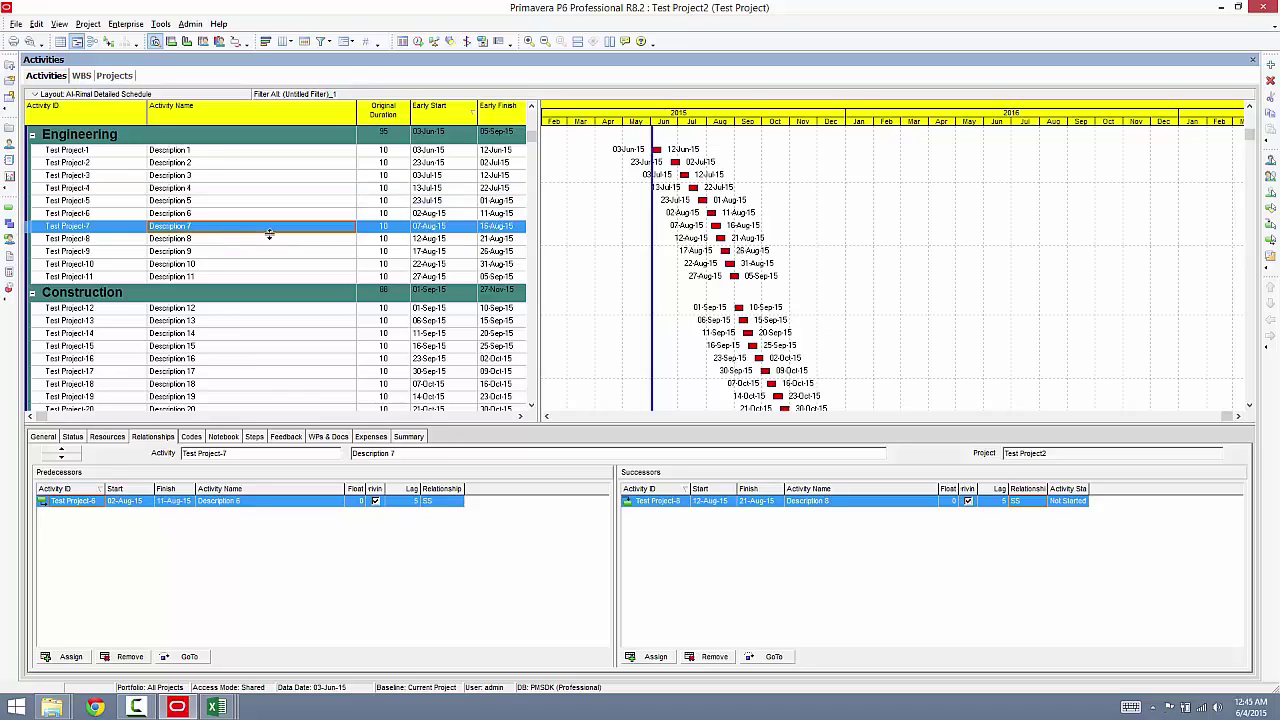
pyautogui.click(271, 240)
pyautogui.click(276, 253)
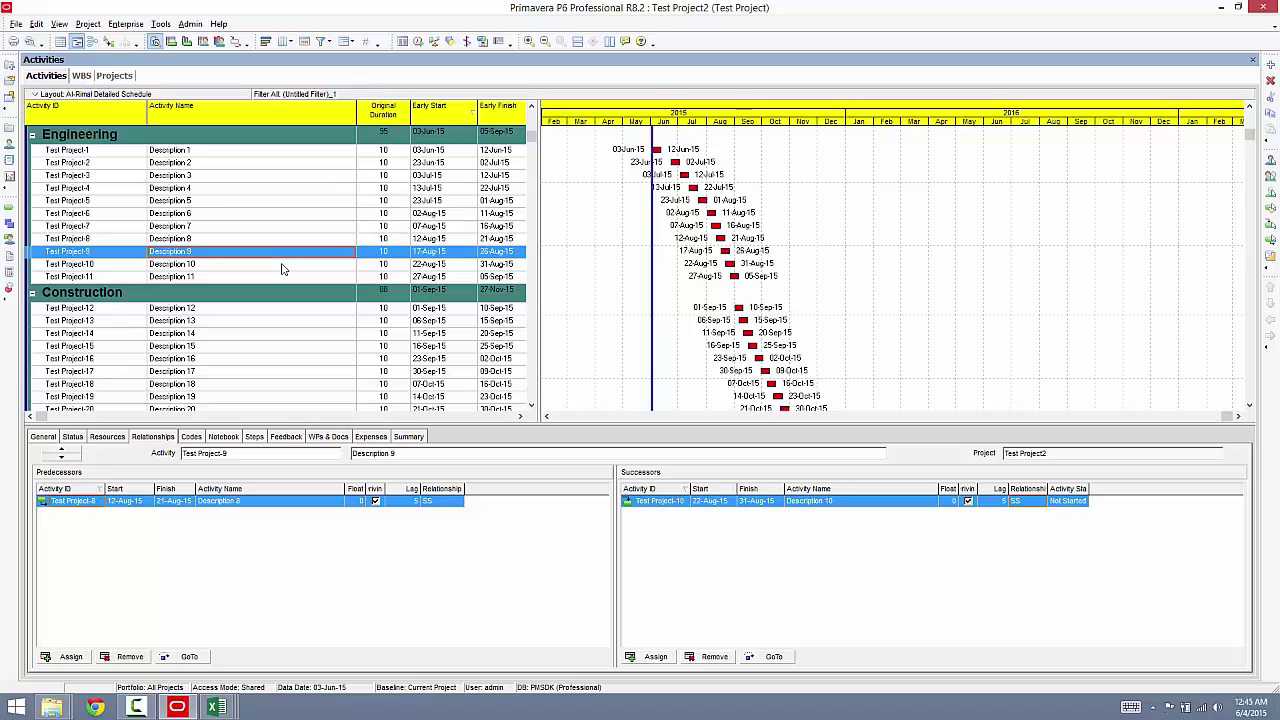
pyautogui.click(282, 265)
pyautogui.scroll(-5, 282, 270)
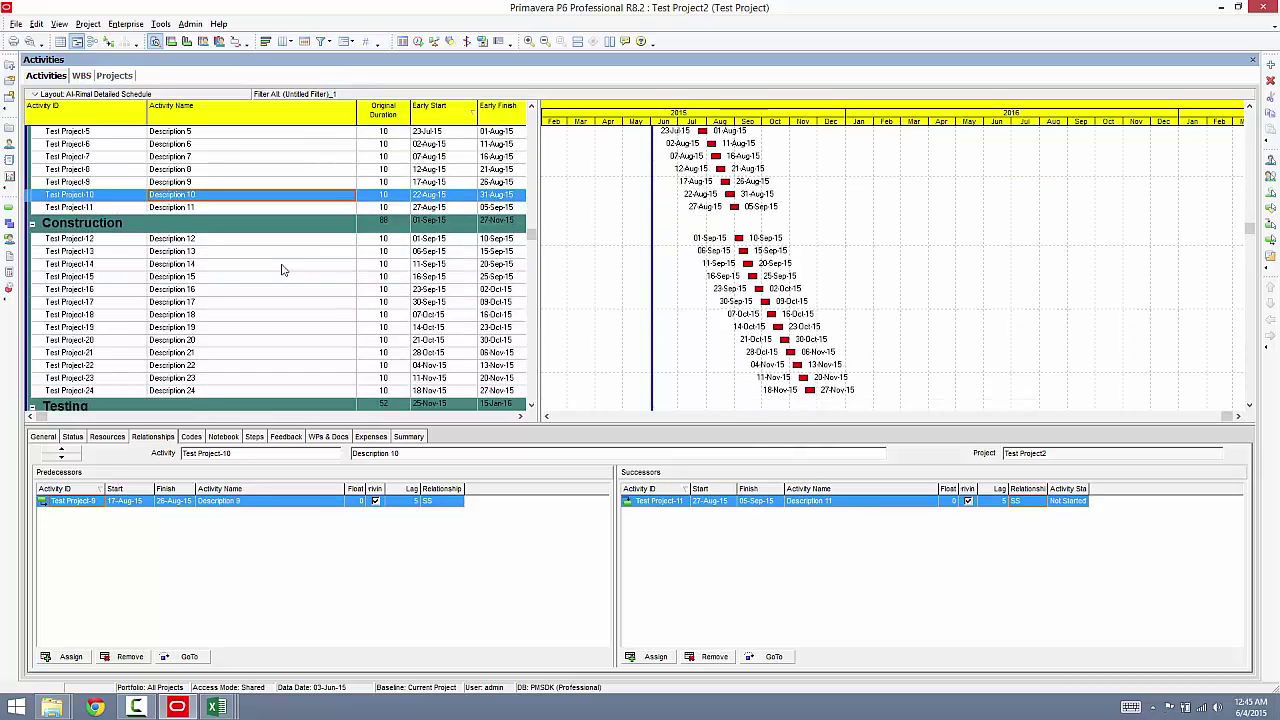